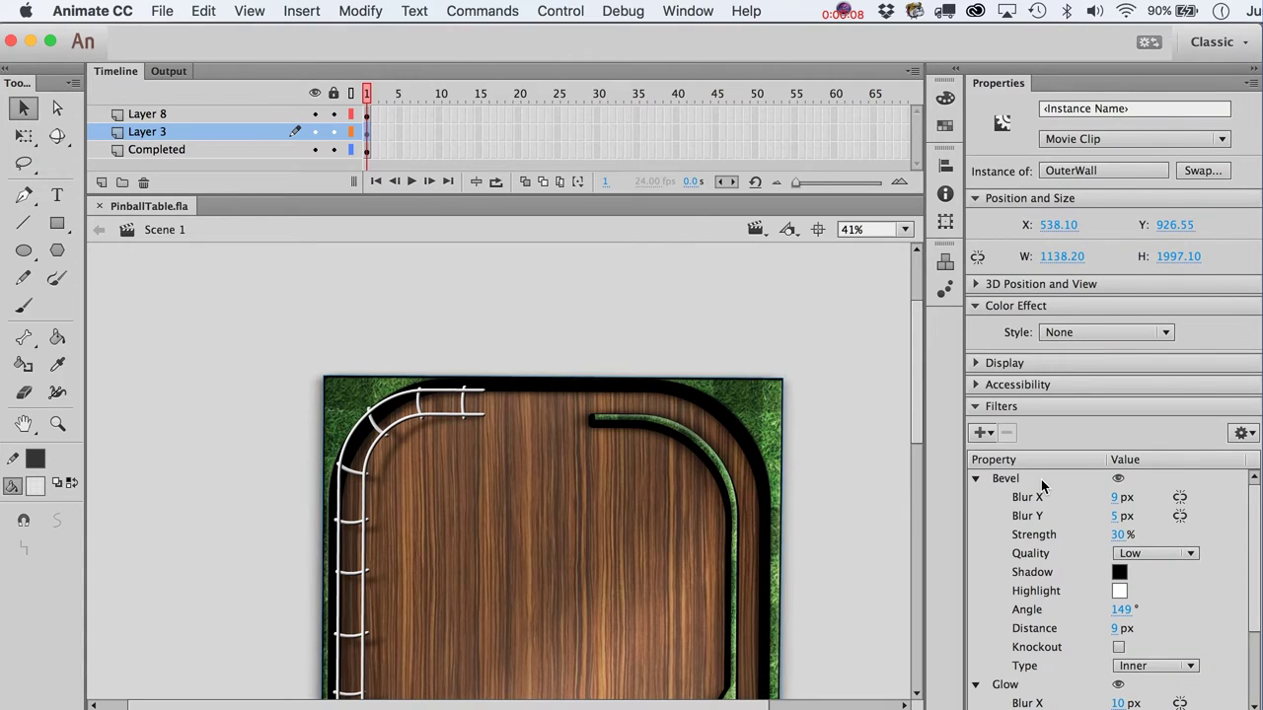
Step: Switch the OuterWall instance's Glow filter off and back on to examine its effect and settings
left_click(1004, 684)
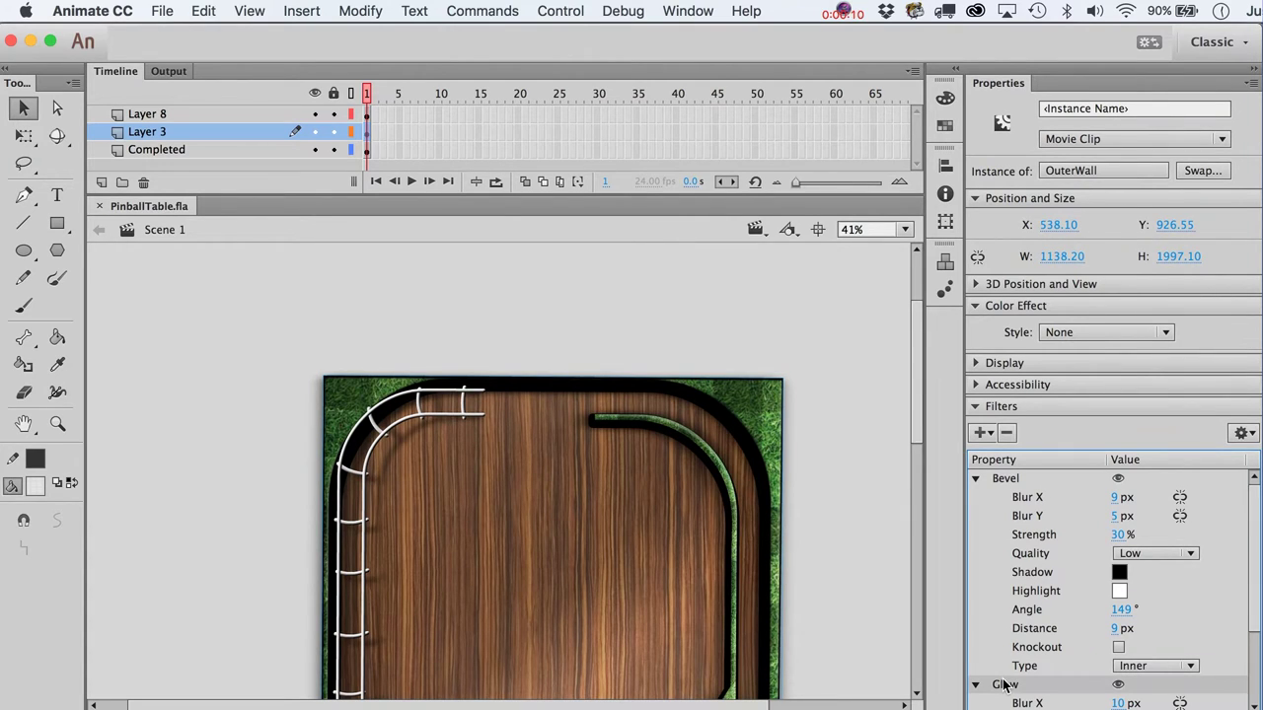
left_click(1118, 685)
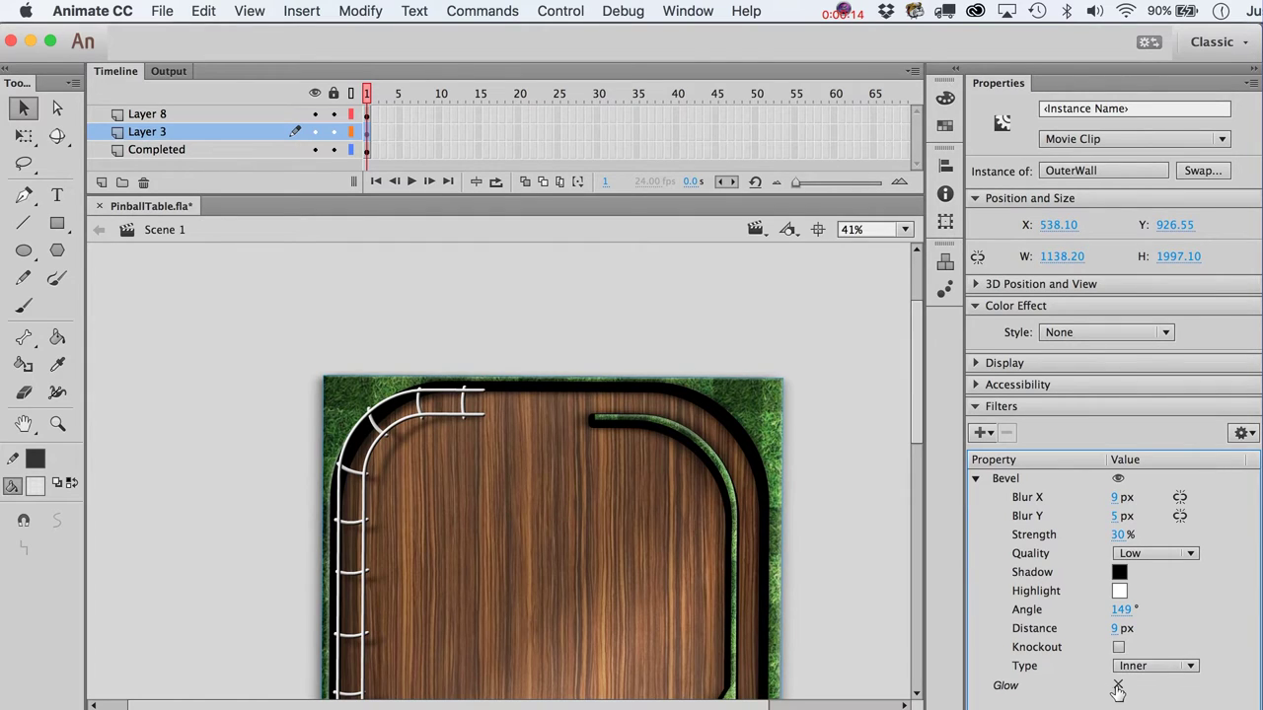
left_click(974, 479)
left_click(1007, 501)
left_click(1119, 501)
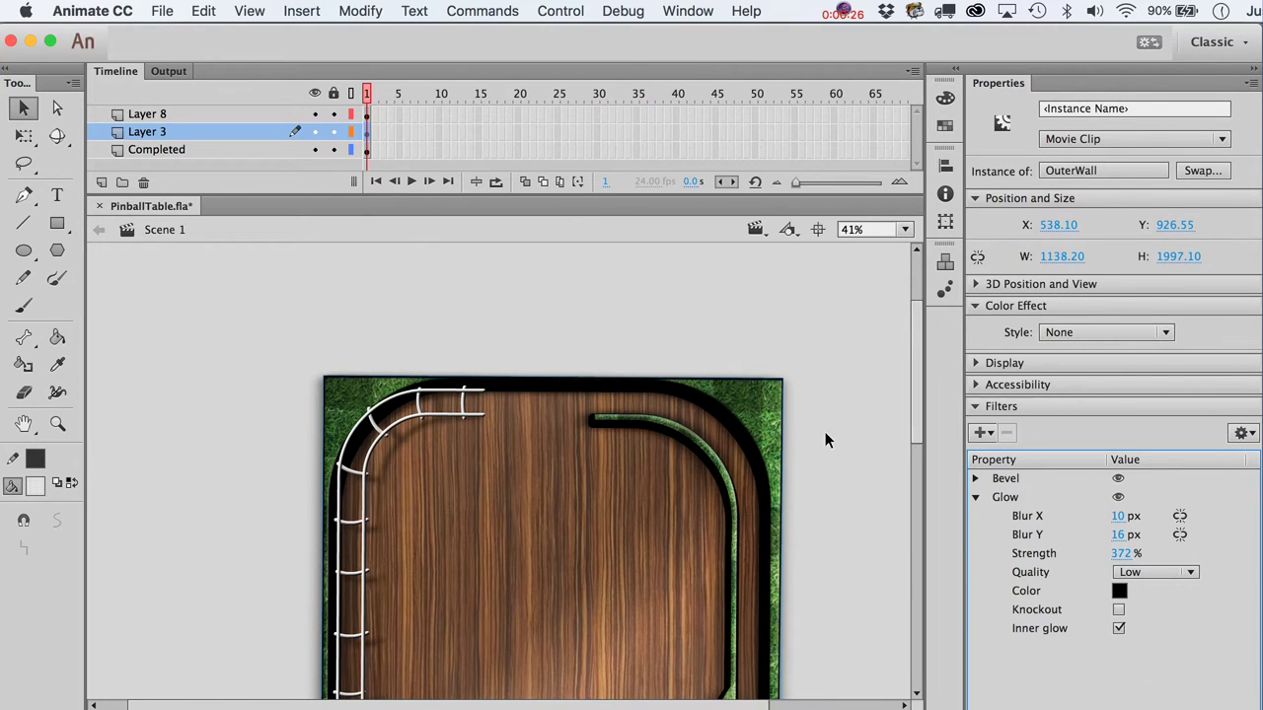
Step: Deselect the outer wall and save the PinballTable.fla document
left_click(886, 403)
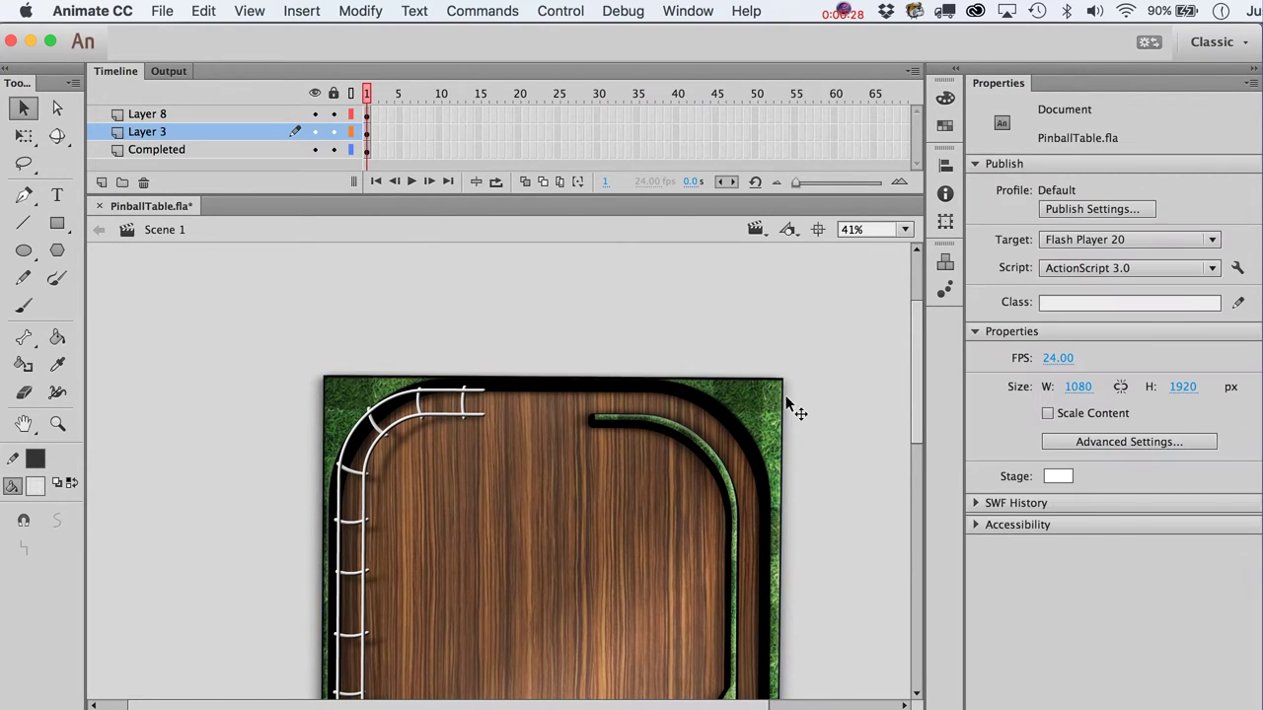
scroll(767, 411, "down", 10)
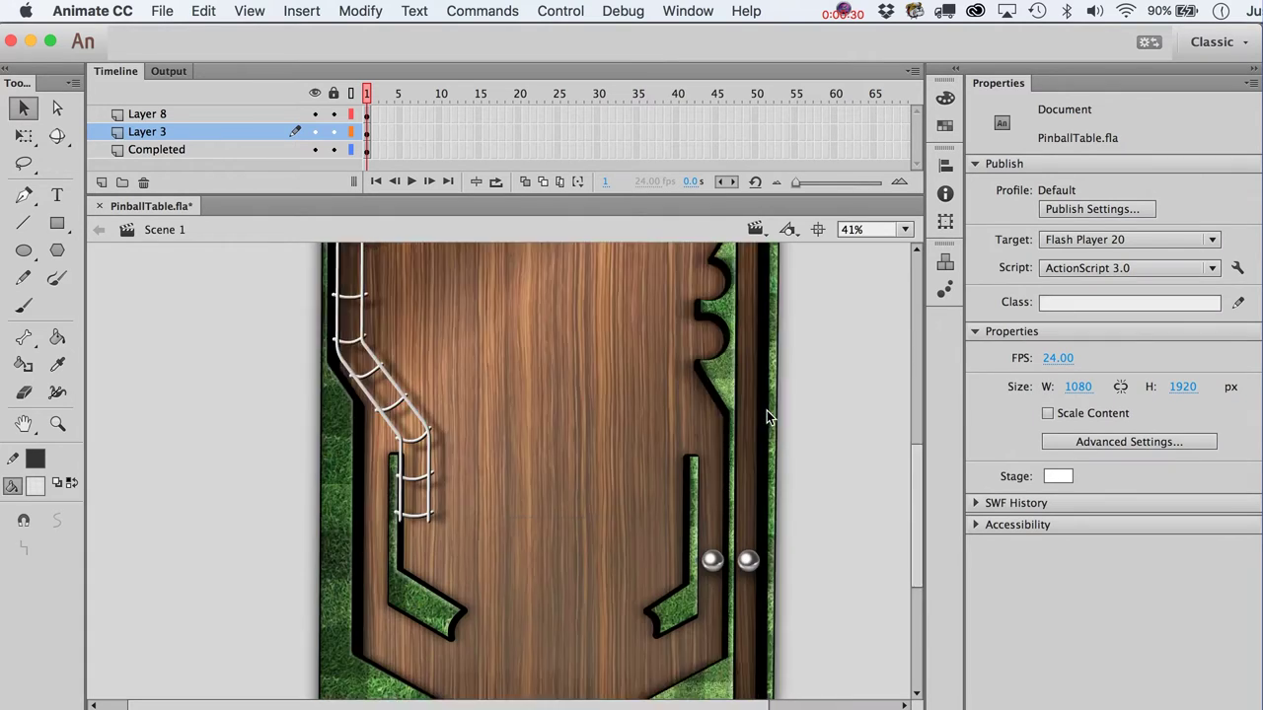
scroll(767, 411, "up", 3)
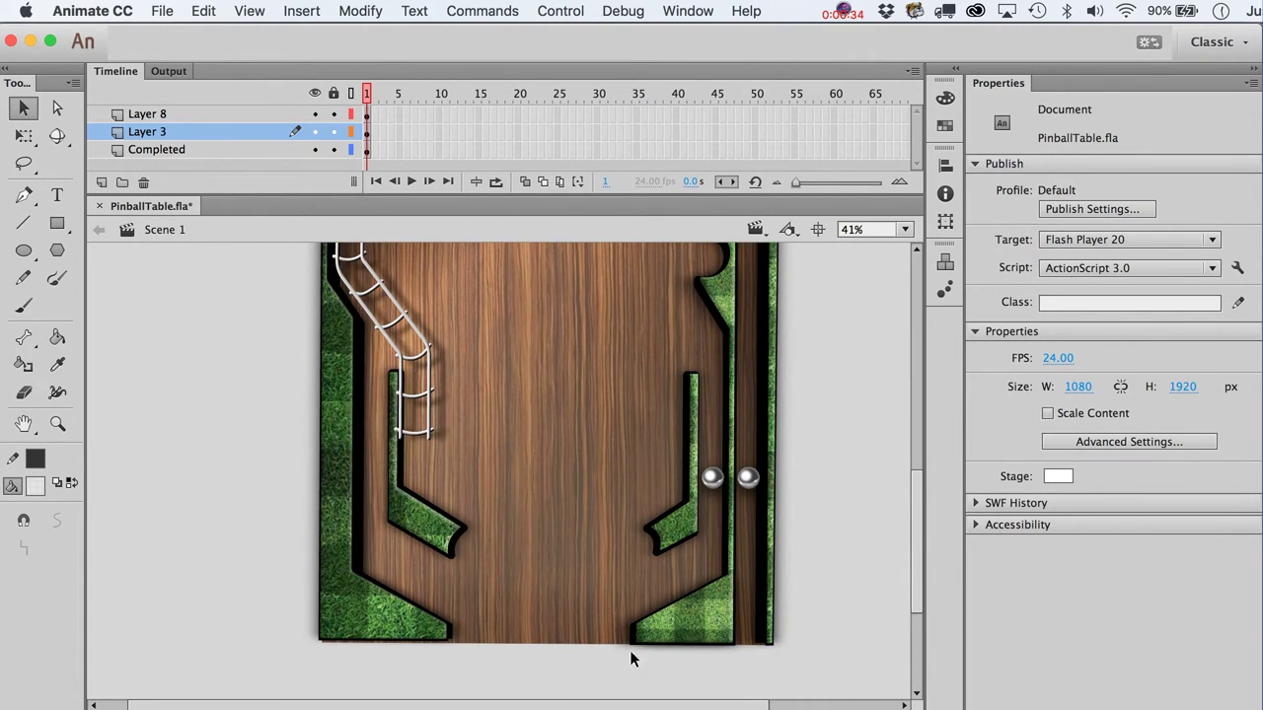
scroll(824, 585, "up", 8)
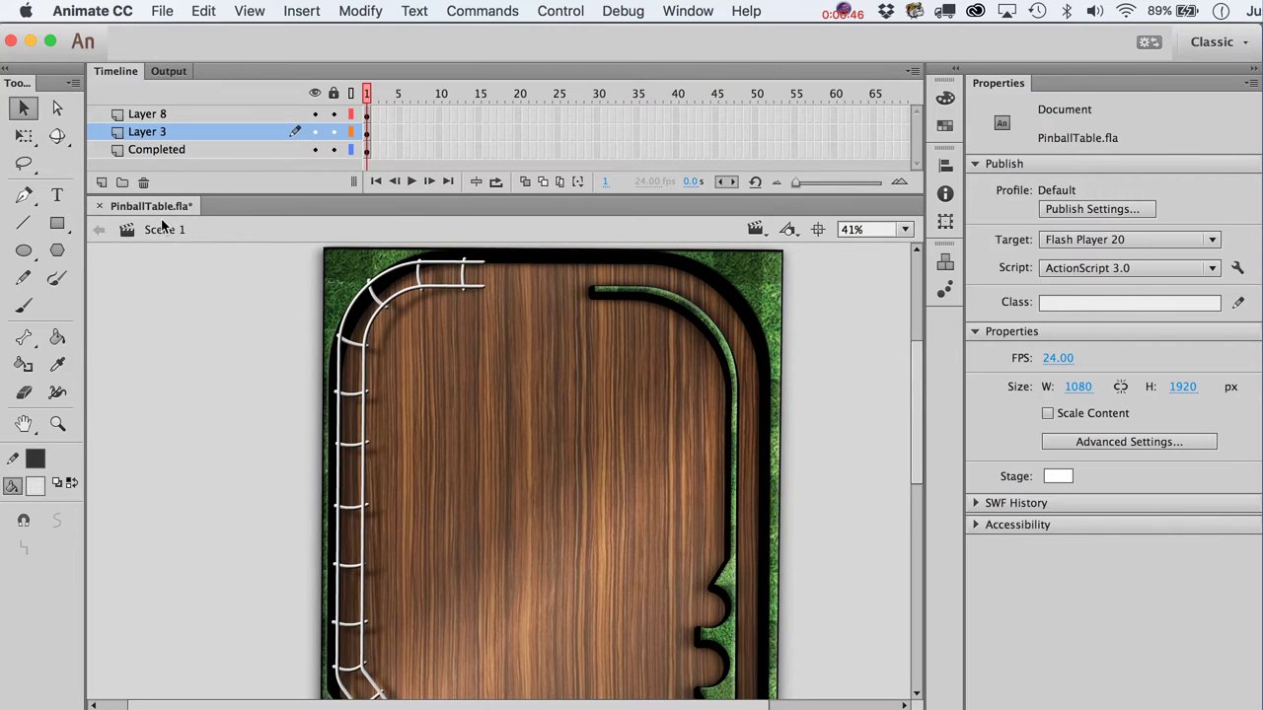
key("super+s")
Step: Place the Screen Shot 2016-03-20 tree photo from the library on Layer 3, beside the left edge of the table
key("super+l")
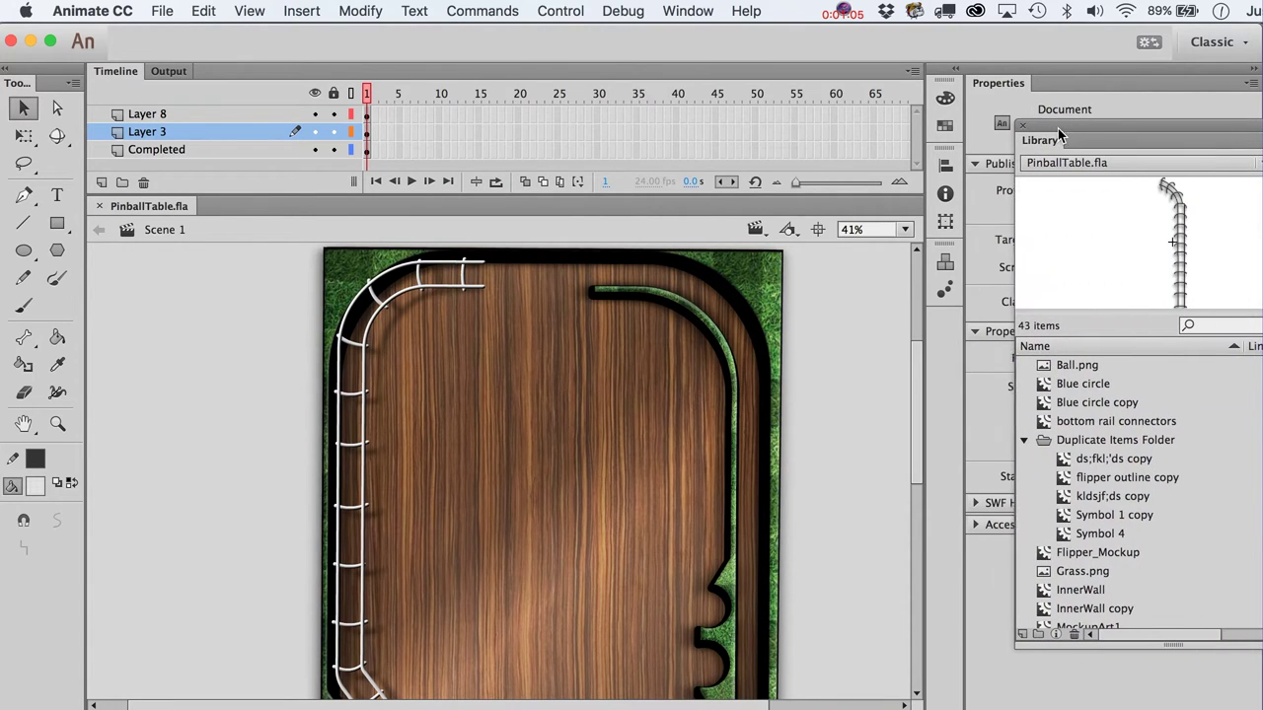
scroll(1117, 466, "down", 10)
scroll(1117, 466, "up", 1)
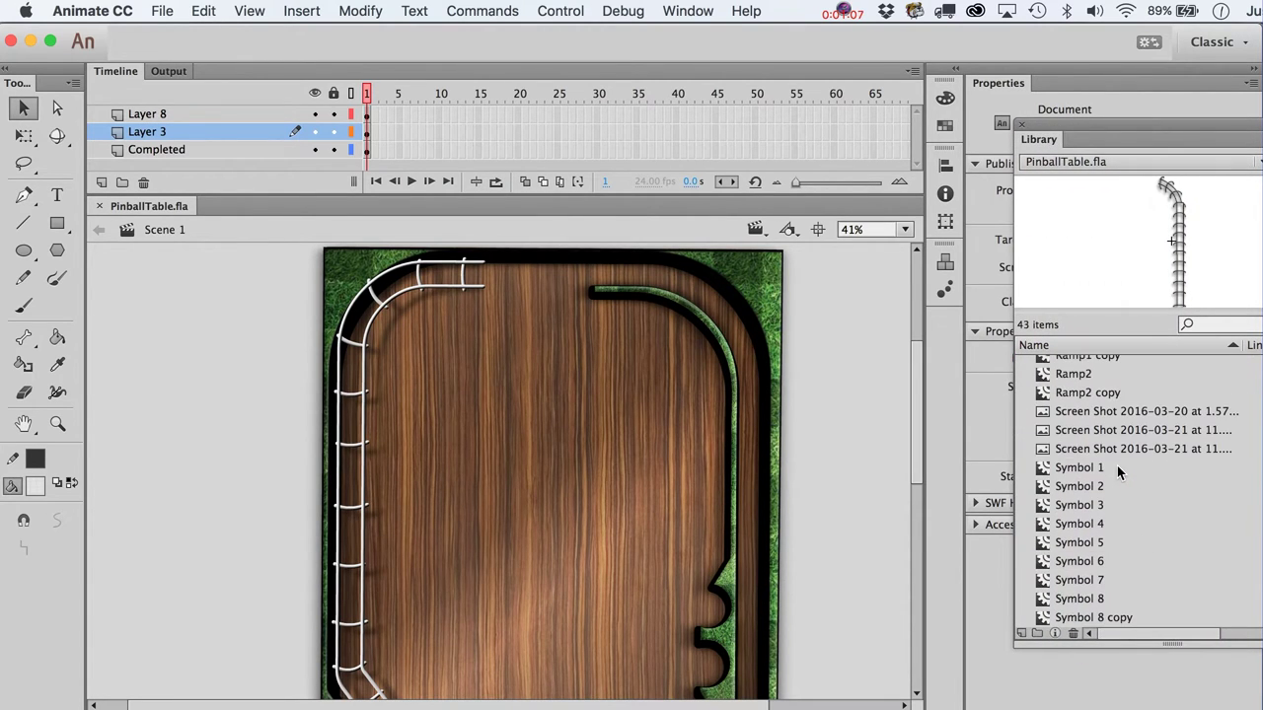
left_click(1118, 456)
key("Up")
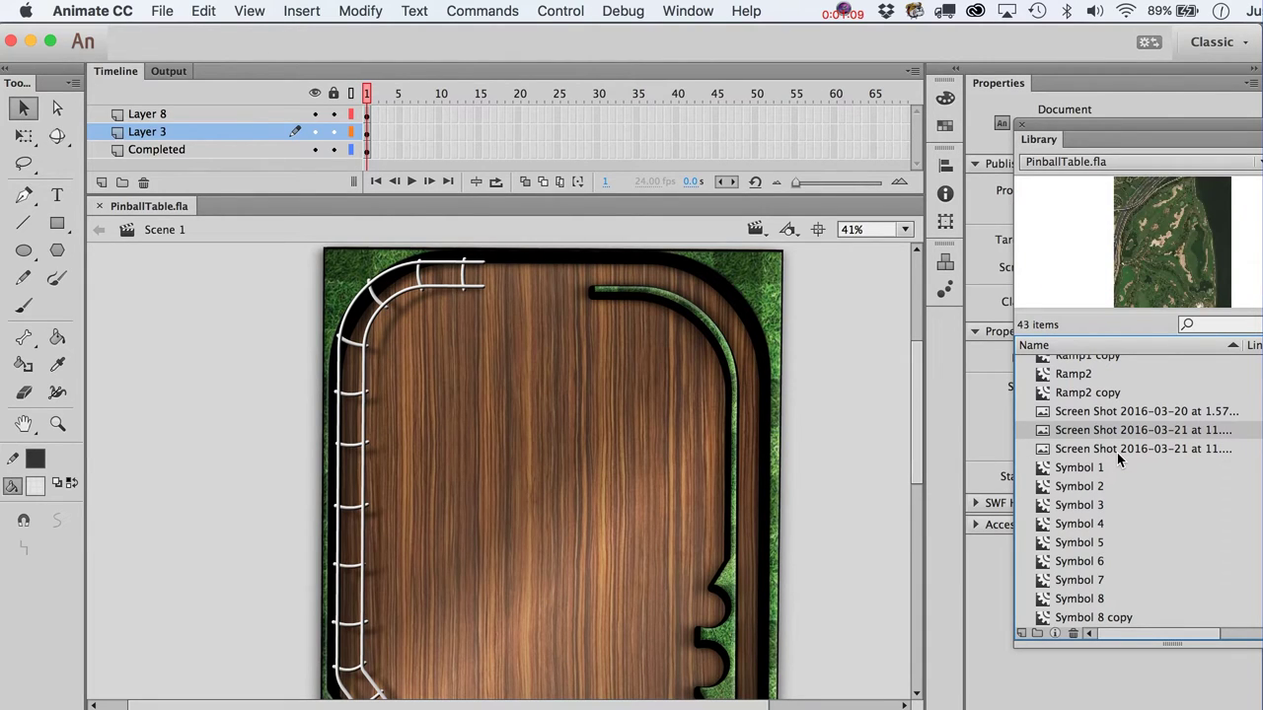
key("Up")
left_click_drag(1047, 411, 222, 429)
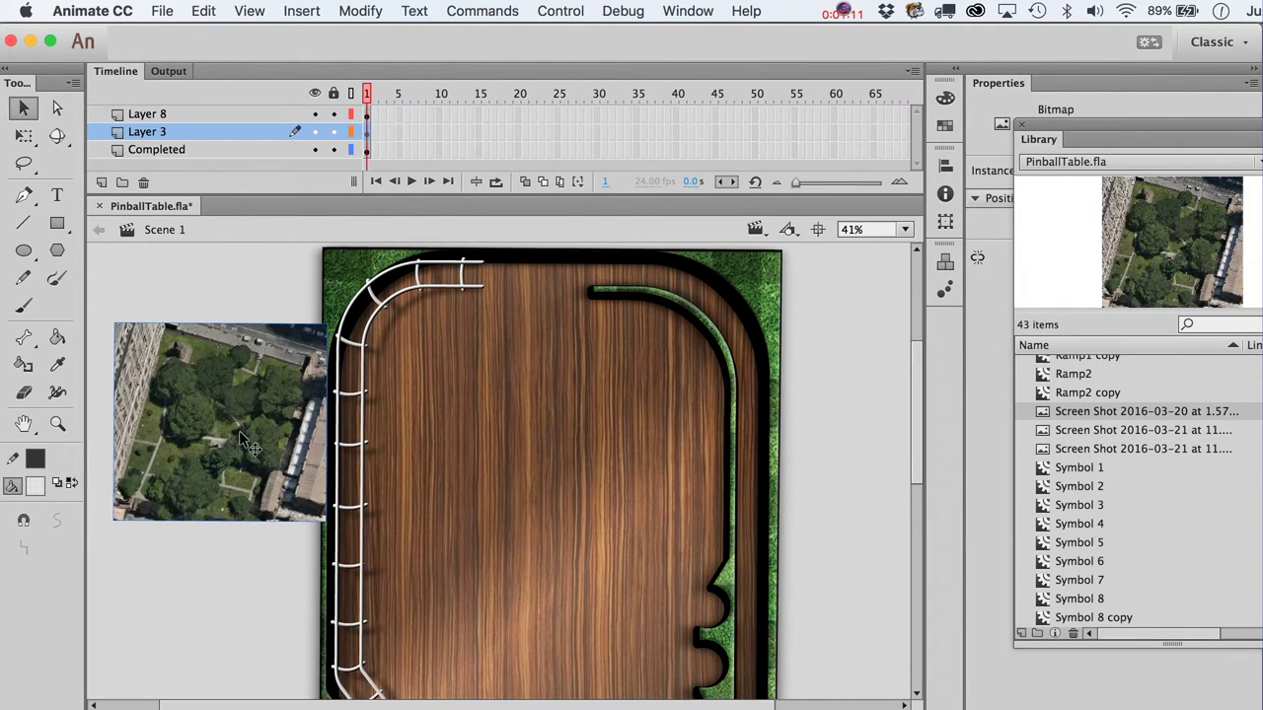
left_click(1056, 134)
Step: Enlarge the tree photo to about 705 by 657 px and position it just clear of the table's left edge
scroll(641, 301, "down", 5)
scroll(640, 302, "left", 3)
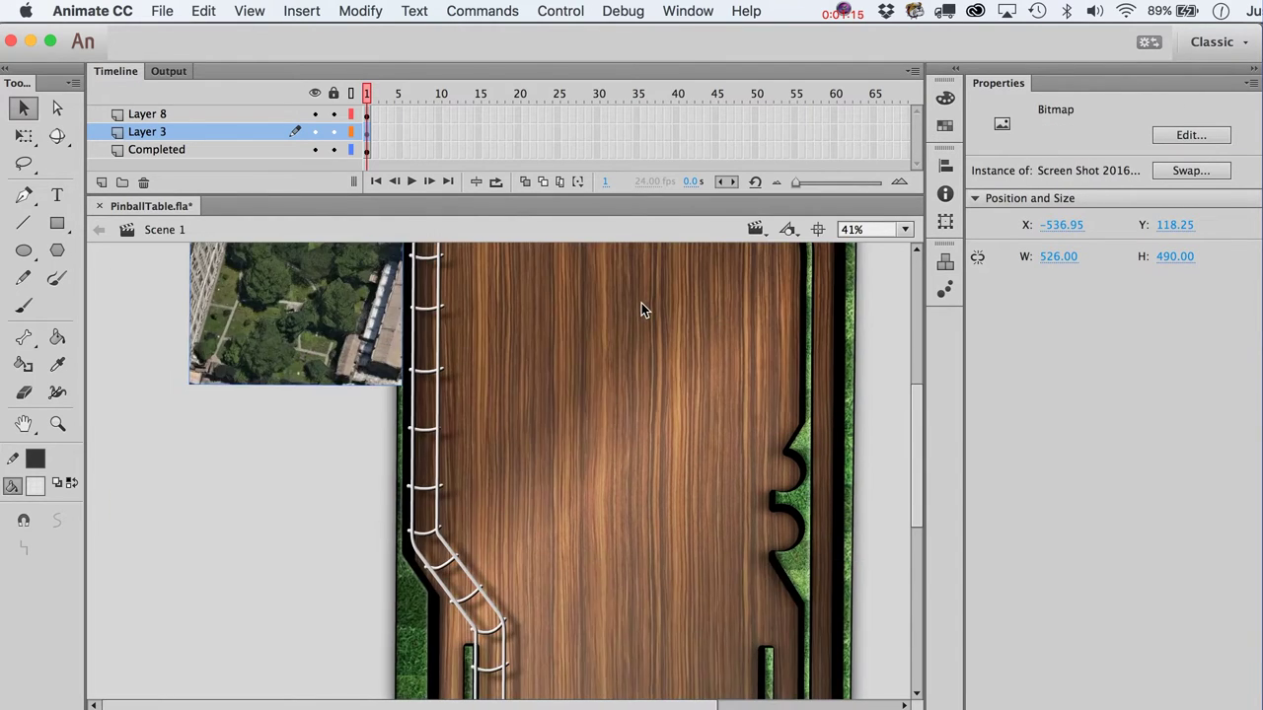
left_click_drag(335, 355, 294, 442)
scroll(294, 442, "up", 5)
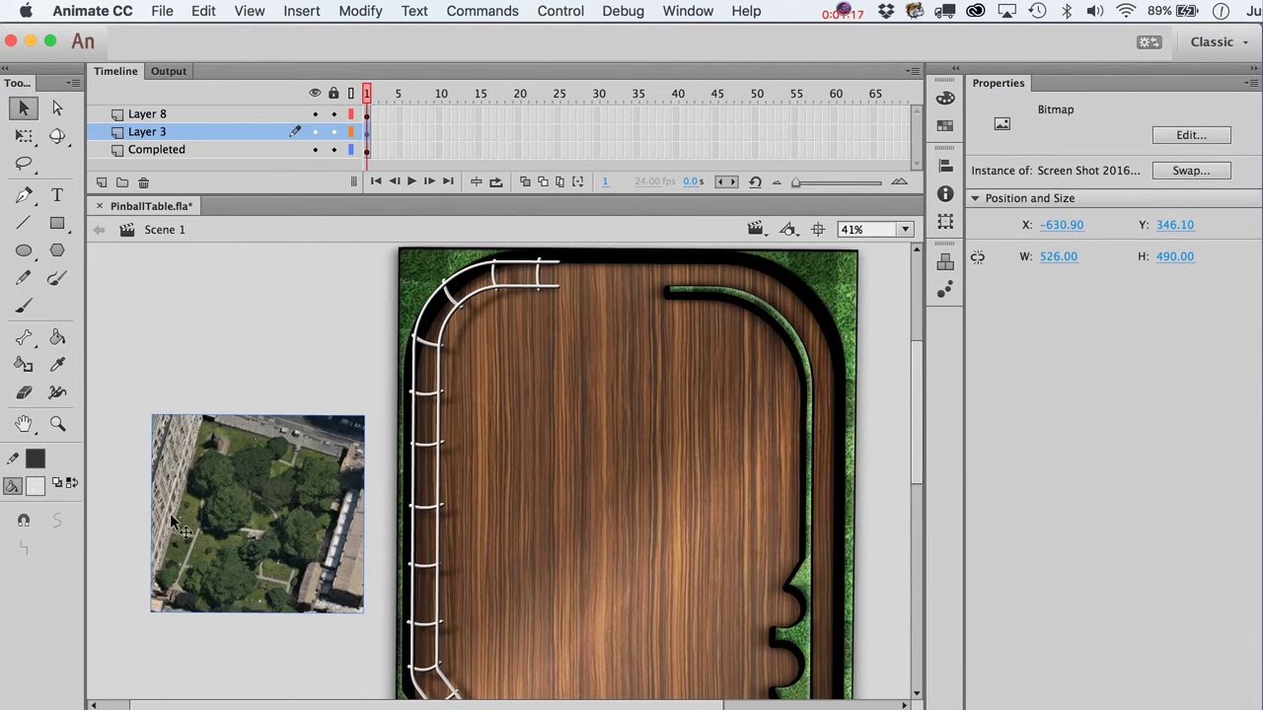
key("q")
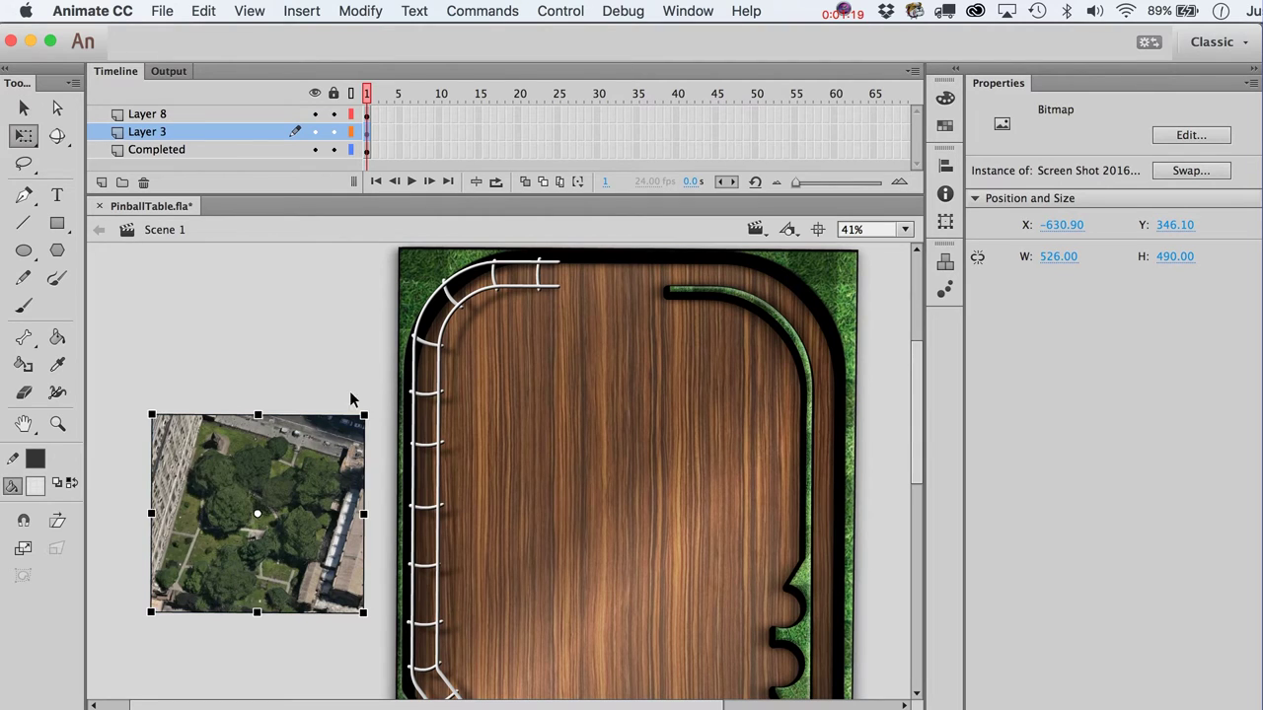
left_click_drag(367, 412, 409, 368)
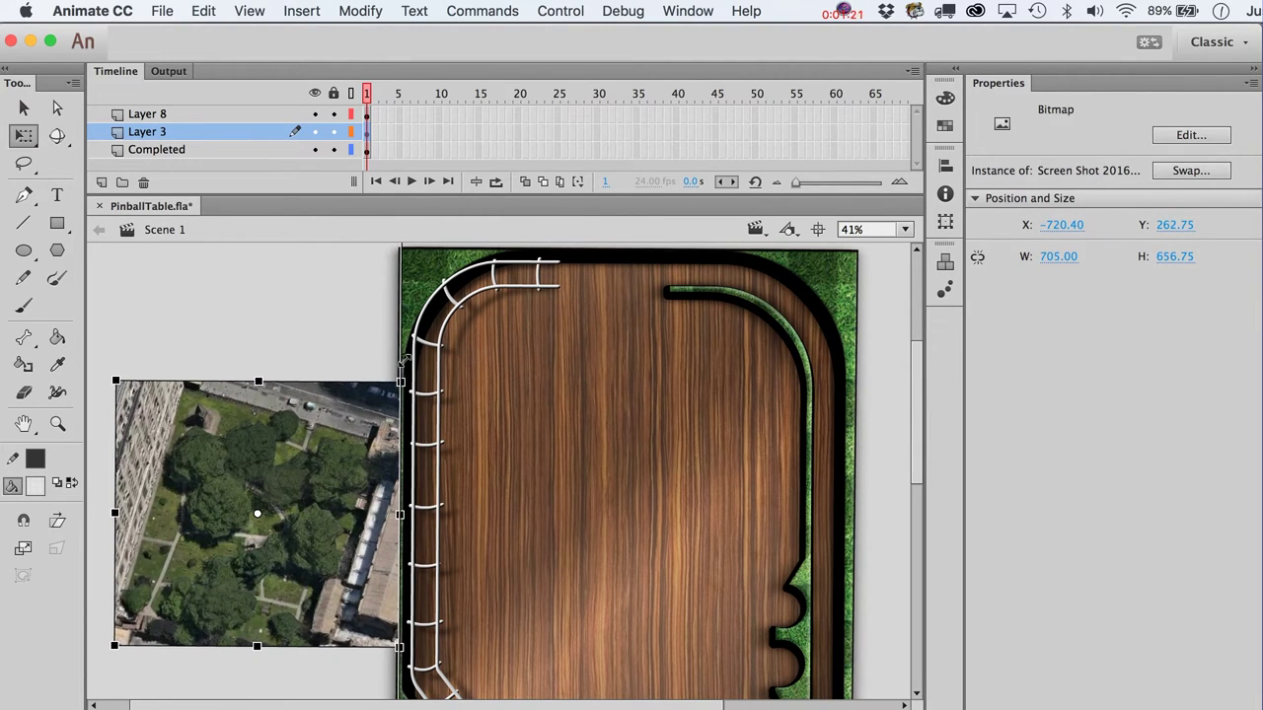
key("v")
scroll(403, 364, "left", 3)
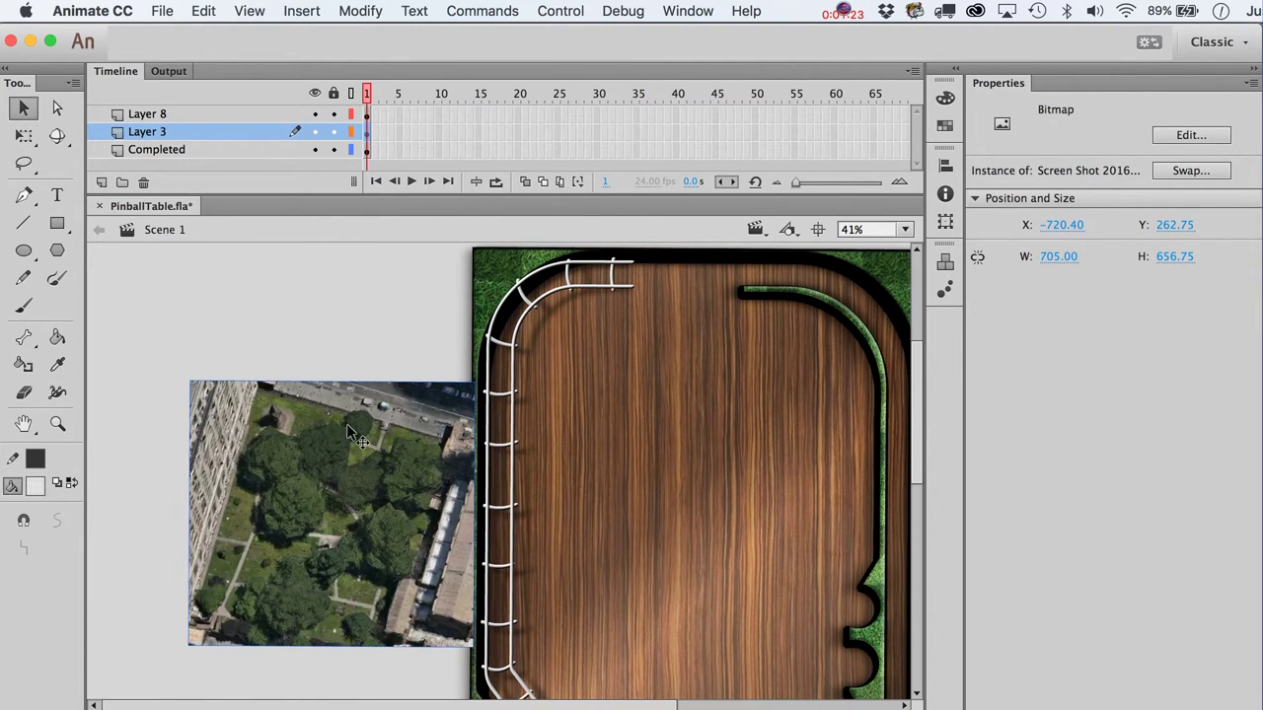
left_click_drag(360, 439, 336, 415)
left_click(267, 304)
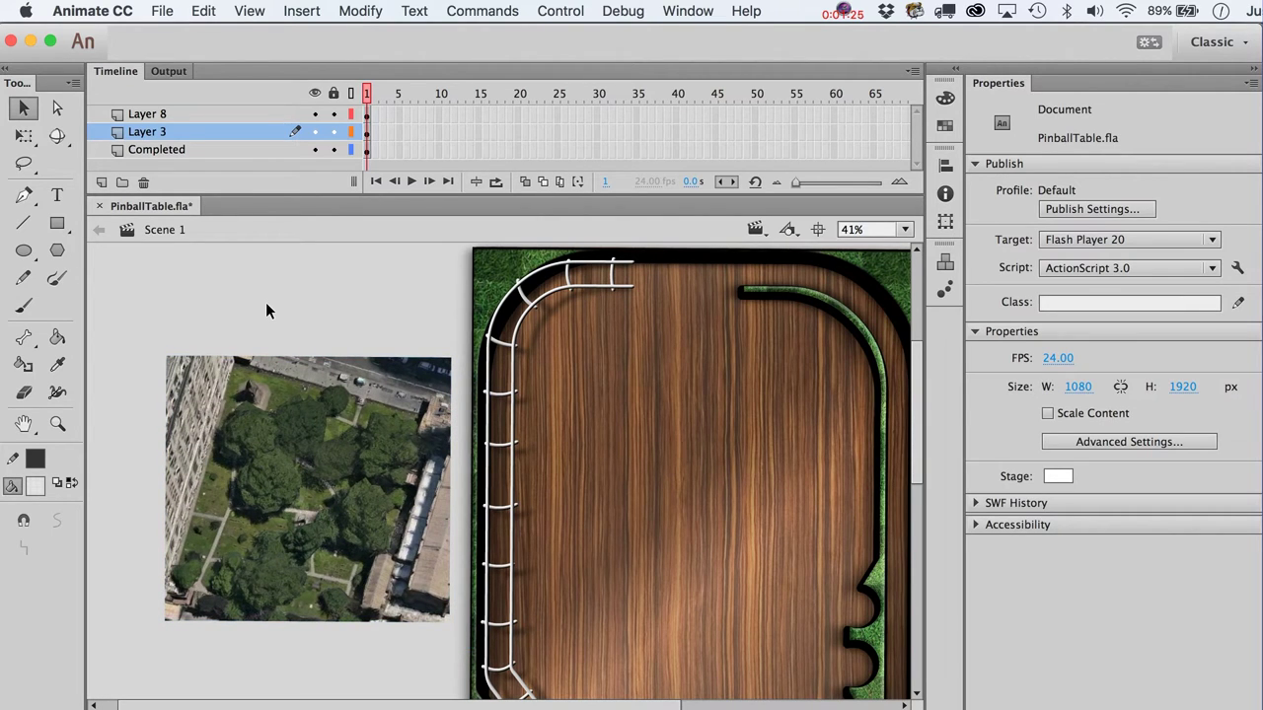
Step: Convert the tree photo to a movie clip symbol named Bush and add a new layer above the photo inside it
left_click(276, 439)
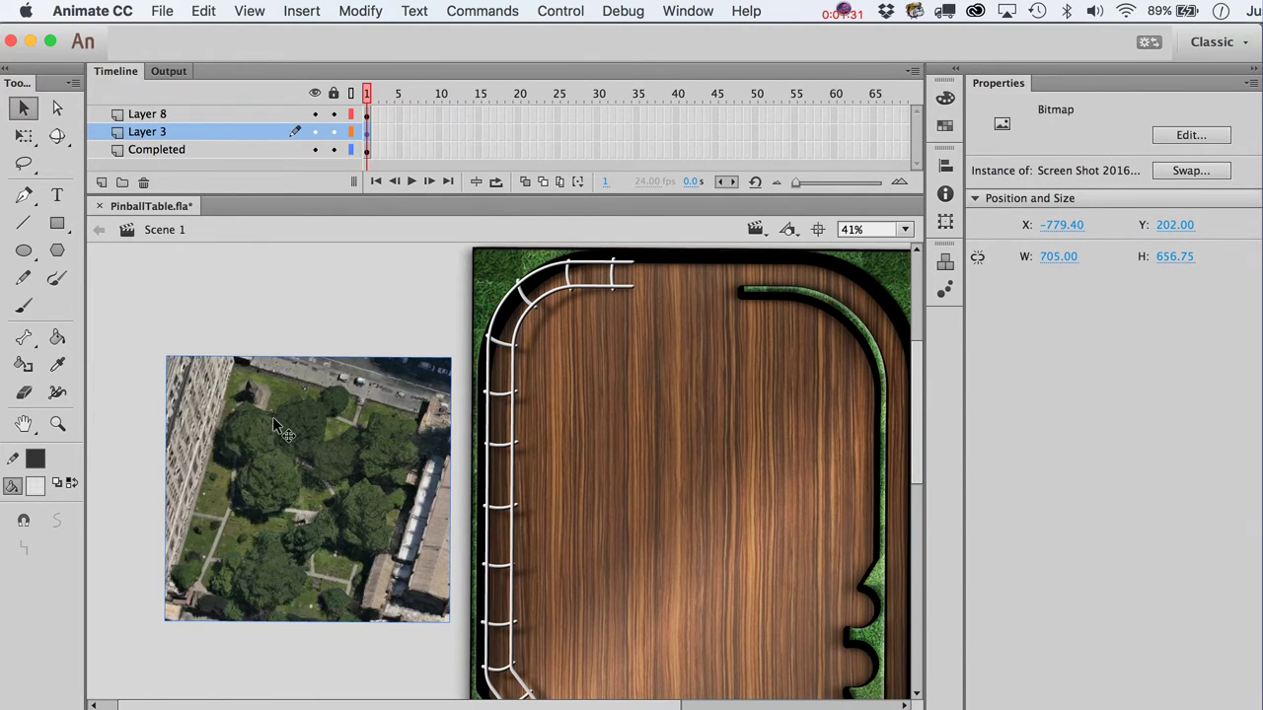
left_click(58, 423)
left_click_drag(155, 368, 412, 586)
key("v")
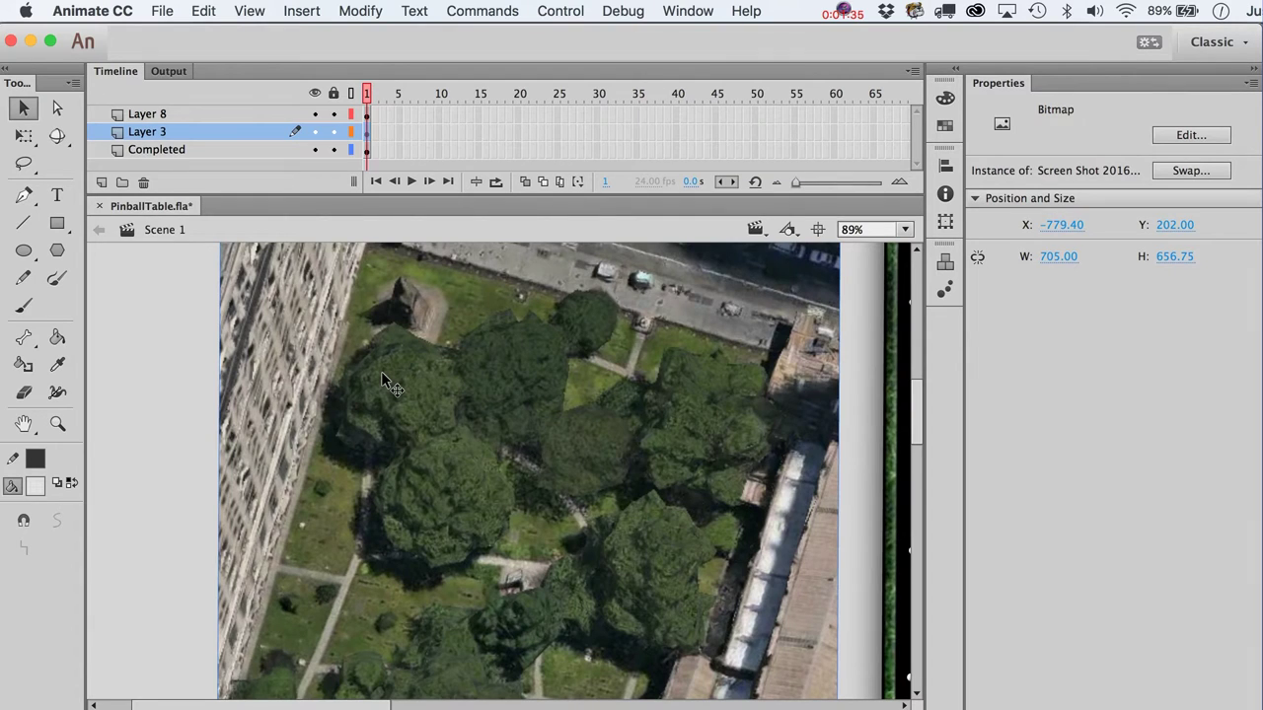
key("F8")
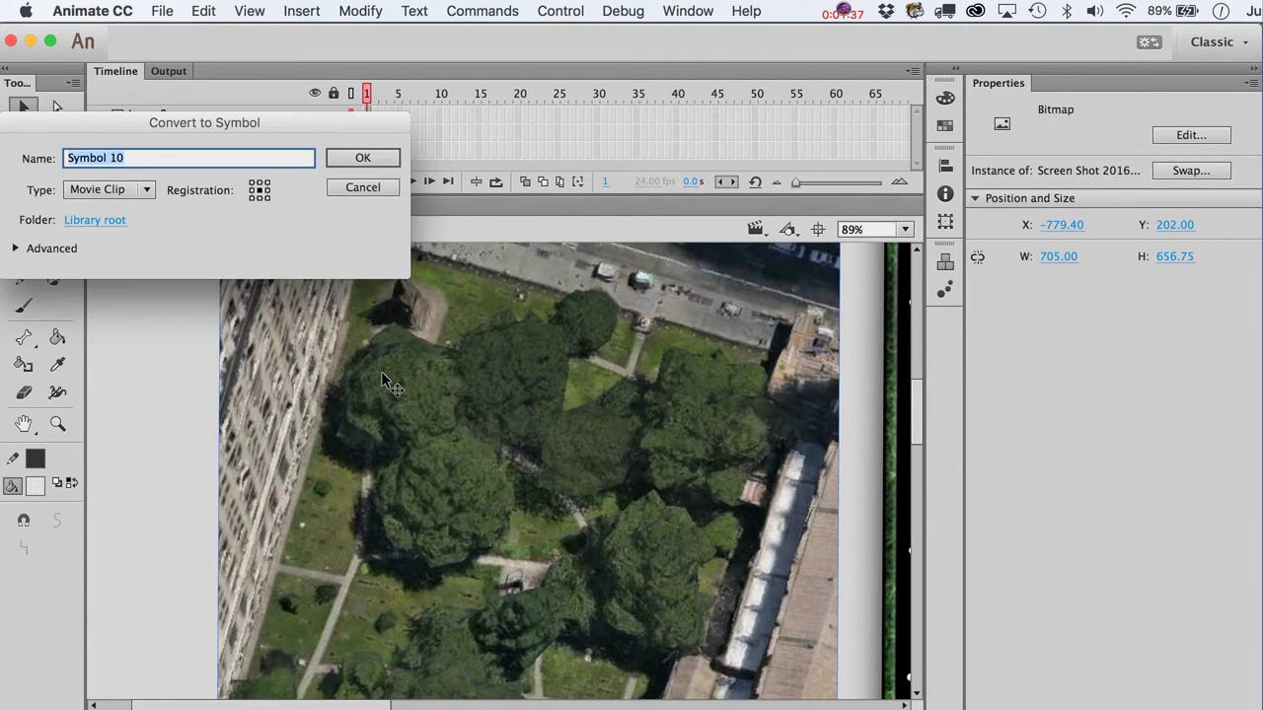
type("Bush")
key("Return")
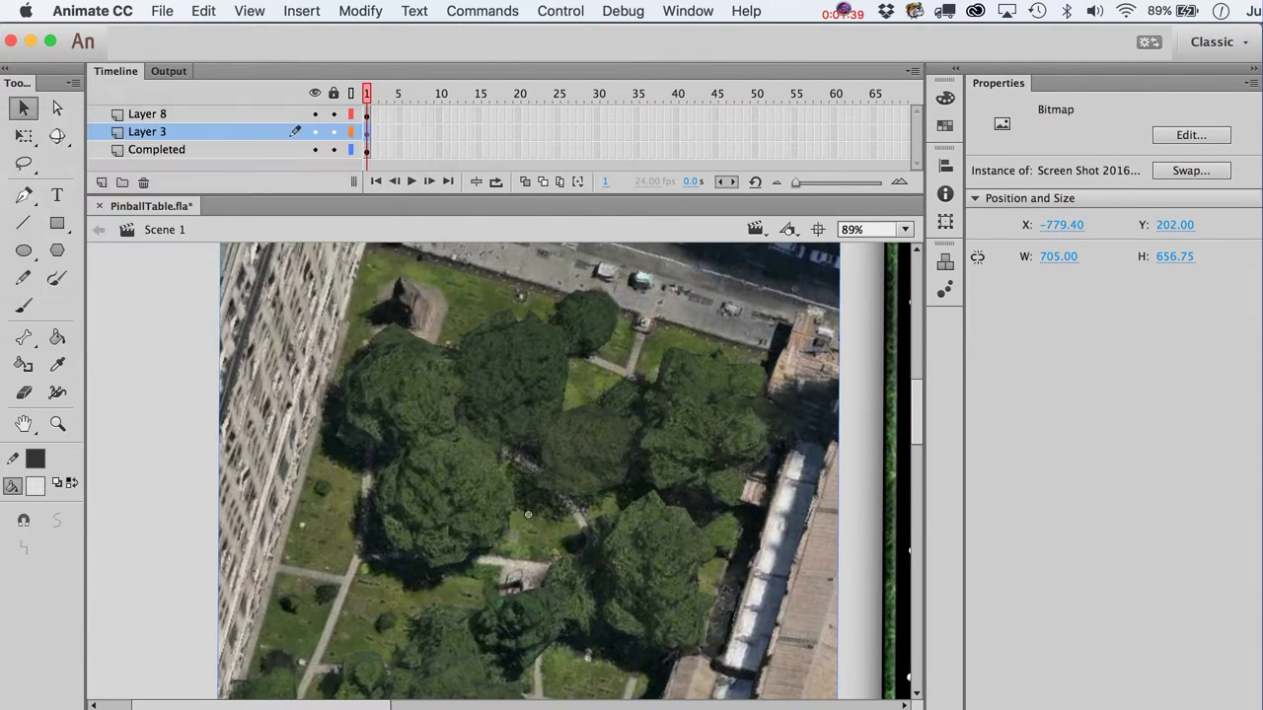
double_click(375, 370)
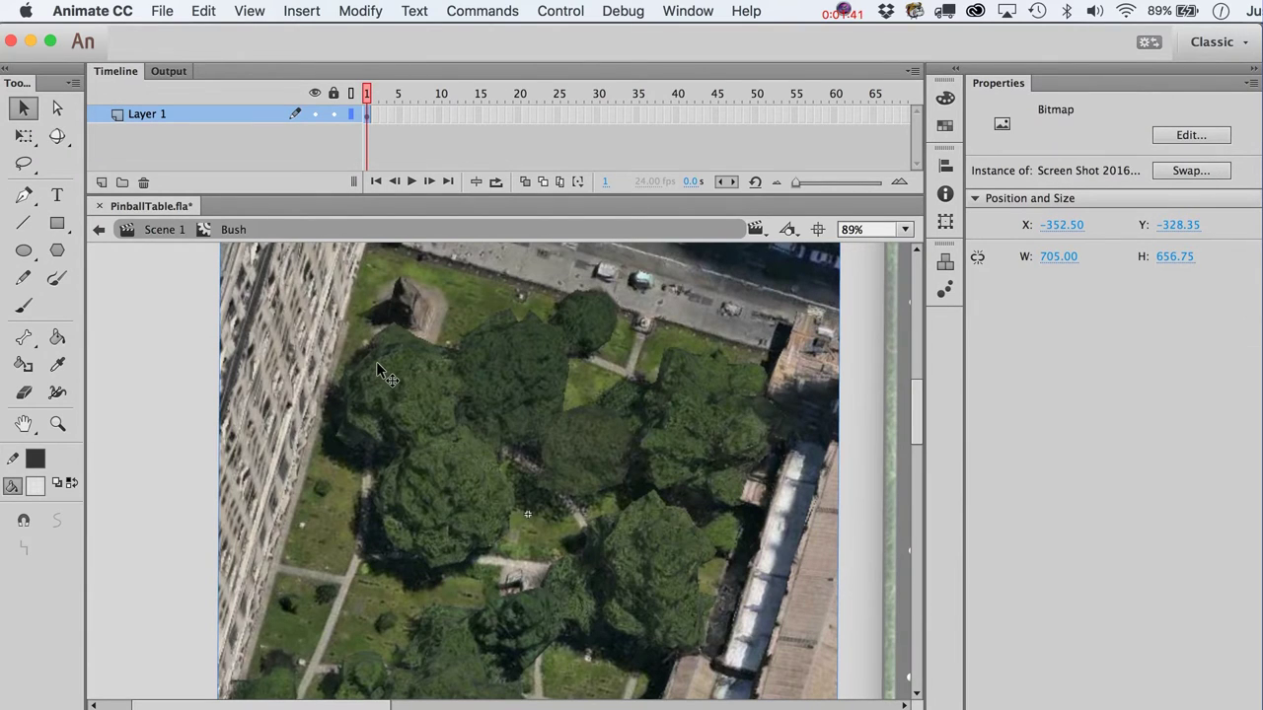
left_click(100, 183)
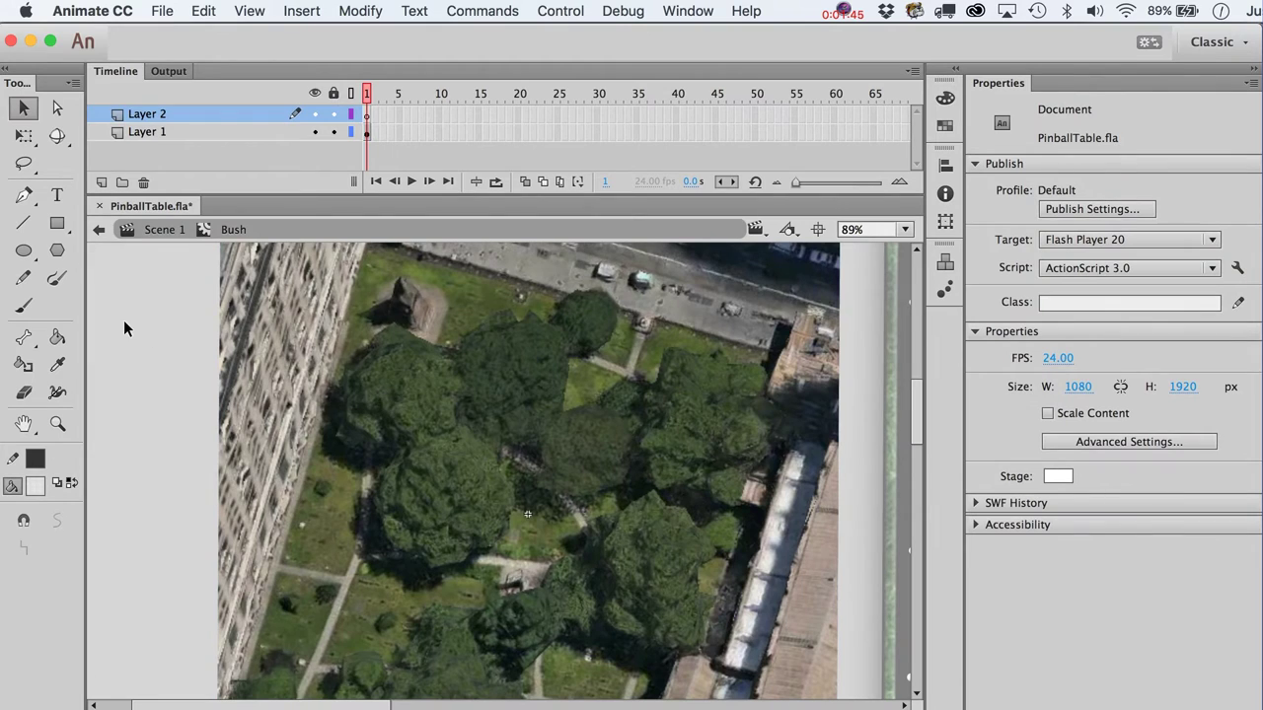
Step: Set up the Brush tool with a fully opaque #00FF66 green fill for painting on Layer 2
left_click(23, 309)
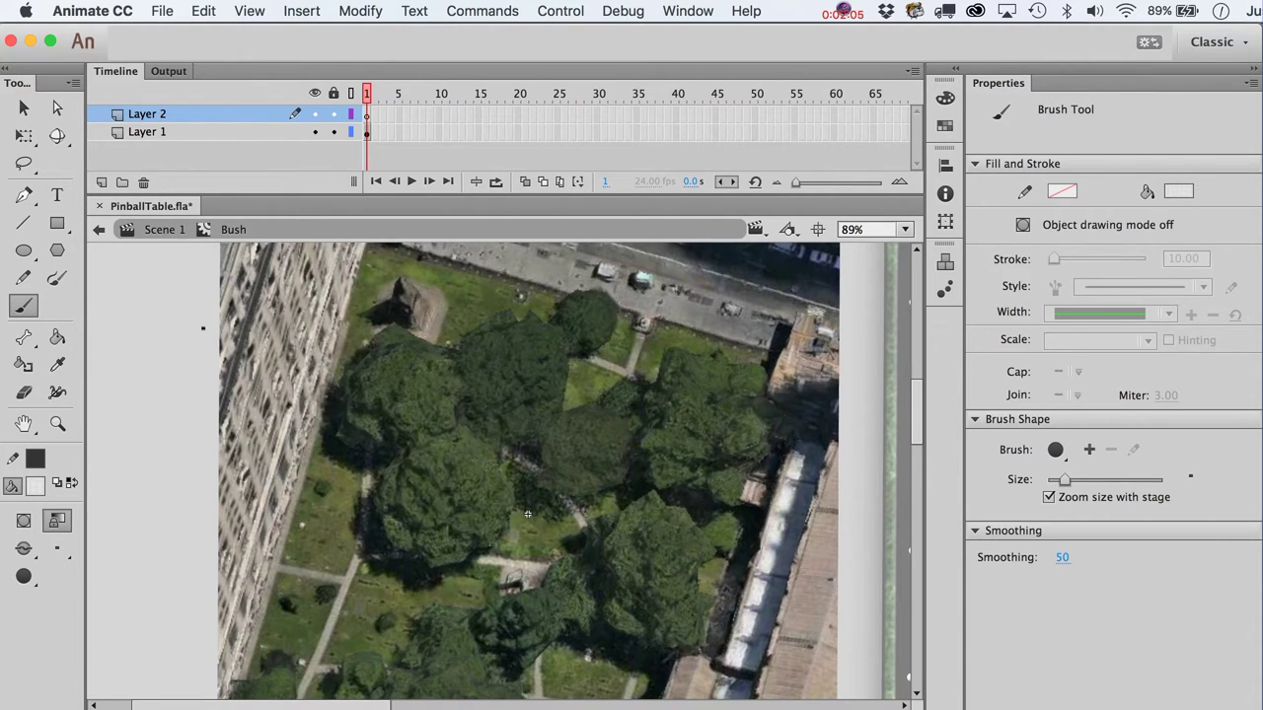
key("z")
left_click_drag(304, 322, 568, 554)
key("v")
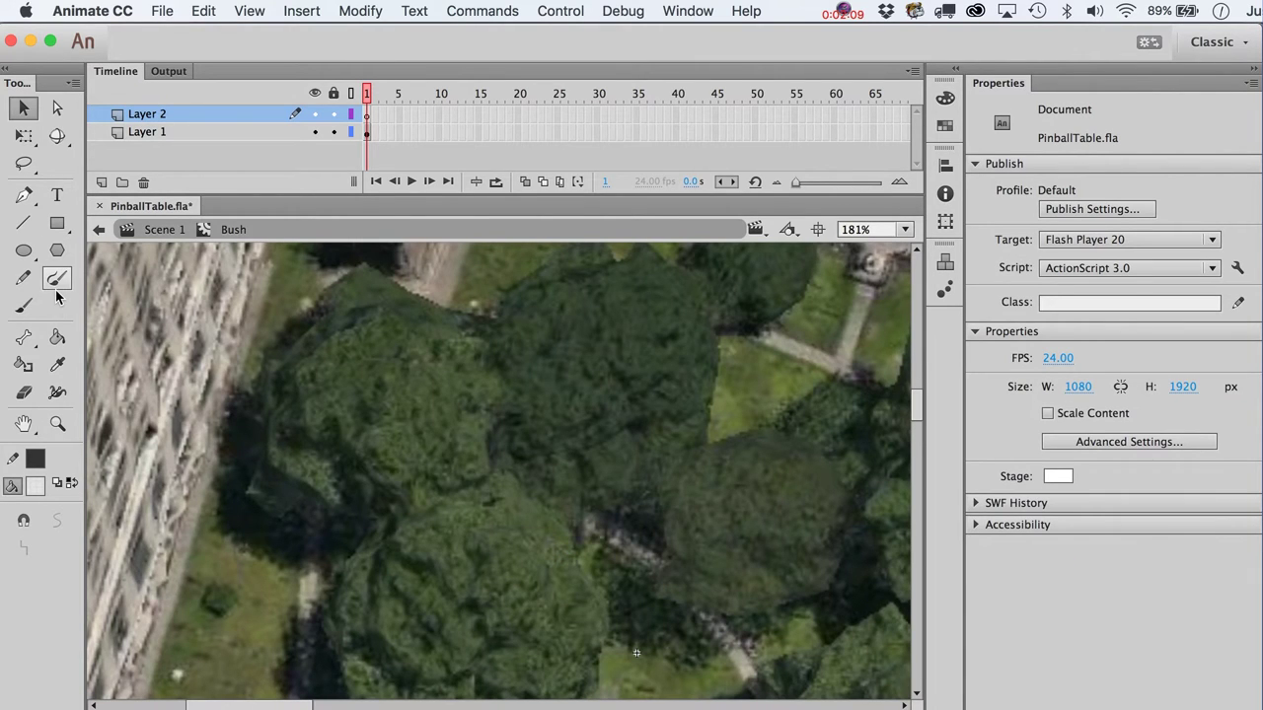
left_click(23, 304)
left_click(35, 485)
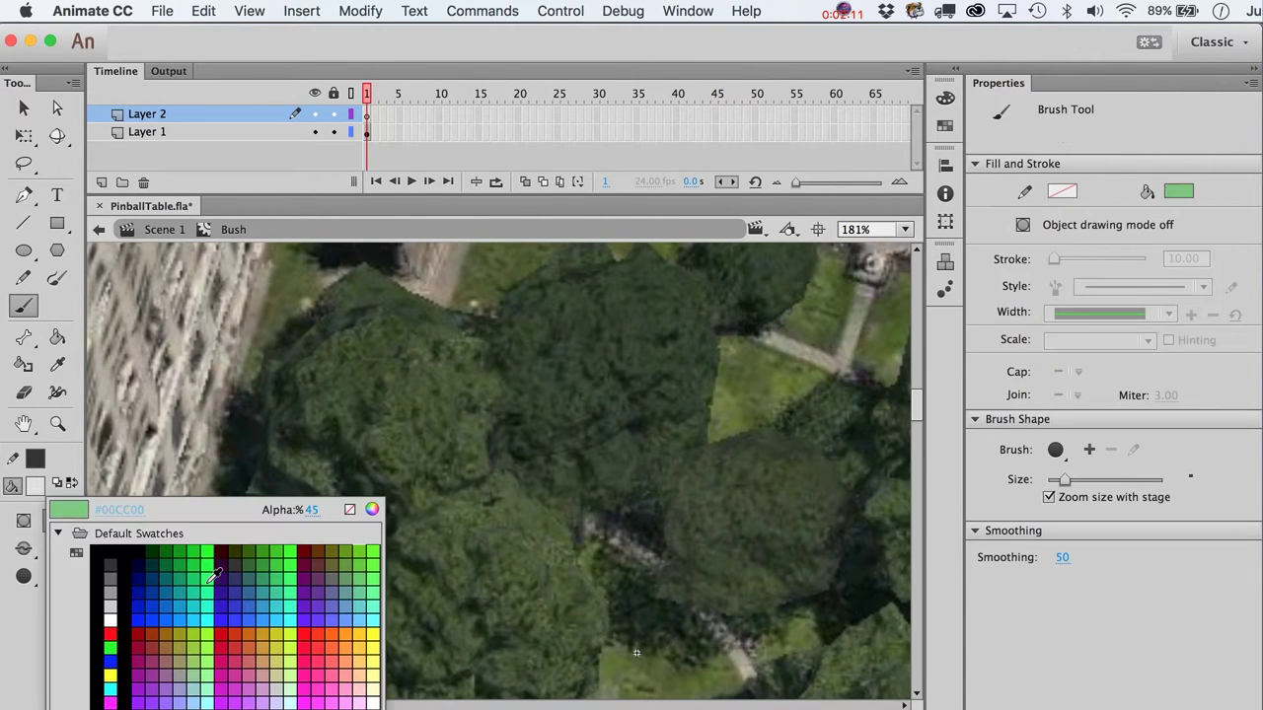
left_click(213, 576)
left_click(34, 485)
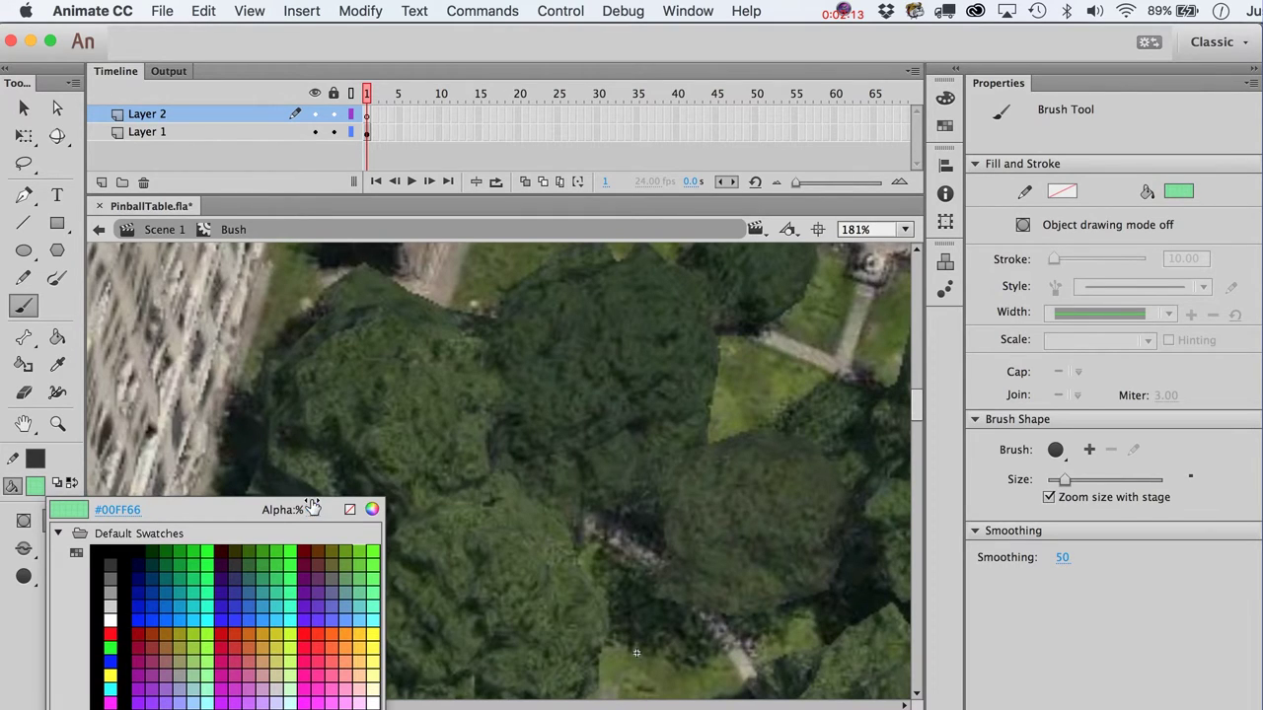
left_click_drag(312, 509, 403, 504)
left_click(367, 114)
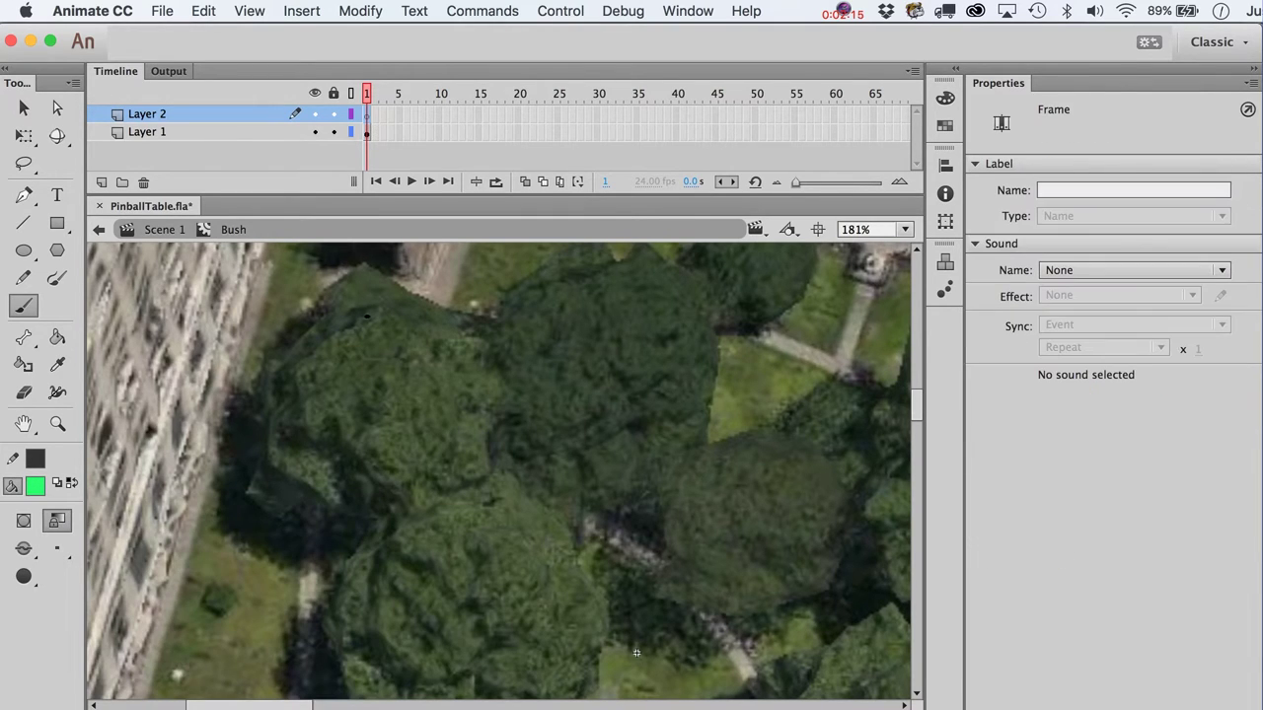
Step: Trace the upper-left treetop with a closed brush outline, without stray ends, and fill its inside with the same green
mouse_move(363, 265)
left_mouse_down()
mouse_move(289, 321)
mouse_move(266, 359)
mouse_move(251, 489)
mouse_move(267, 513)
mouse_move(341, 538)
mouse_move(430, 529)
mouse_move(481, 491)
mouse_move(498, 375)
mouse_move(437, 310)
mouse_move(347, 279)
left_mouse_up()
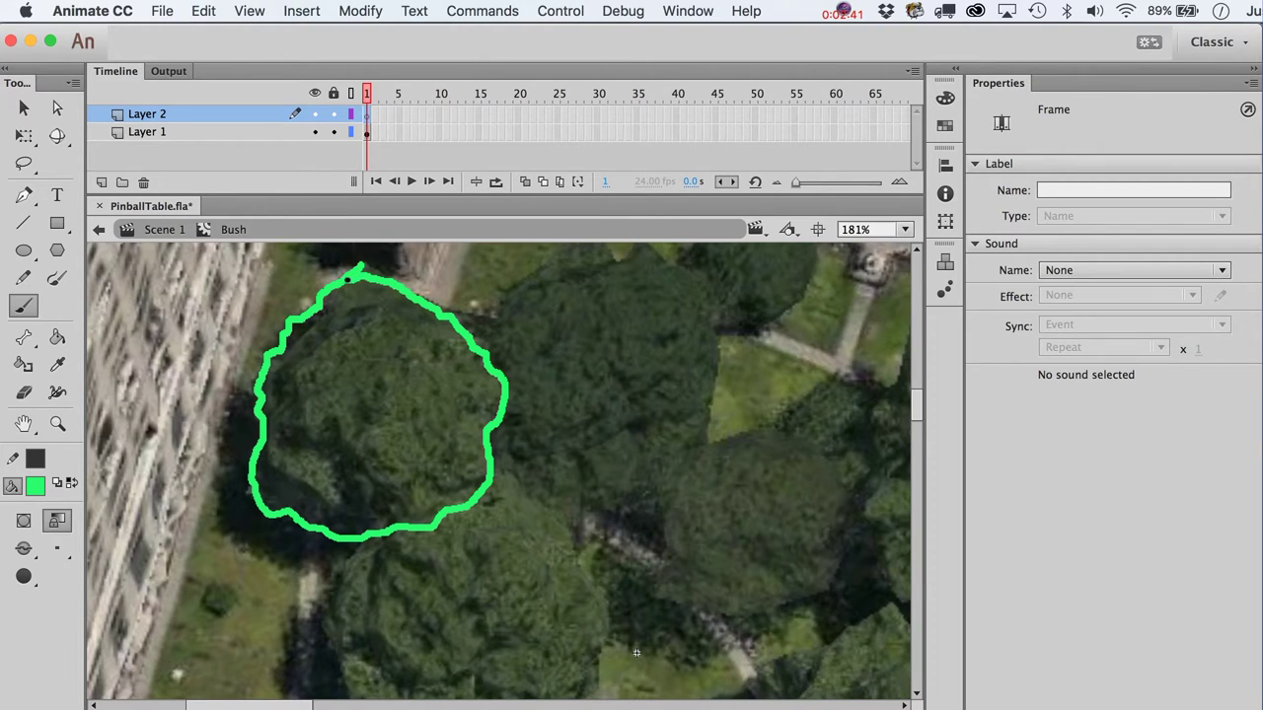
key("v")
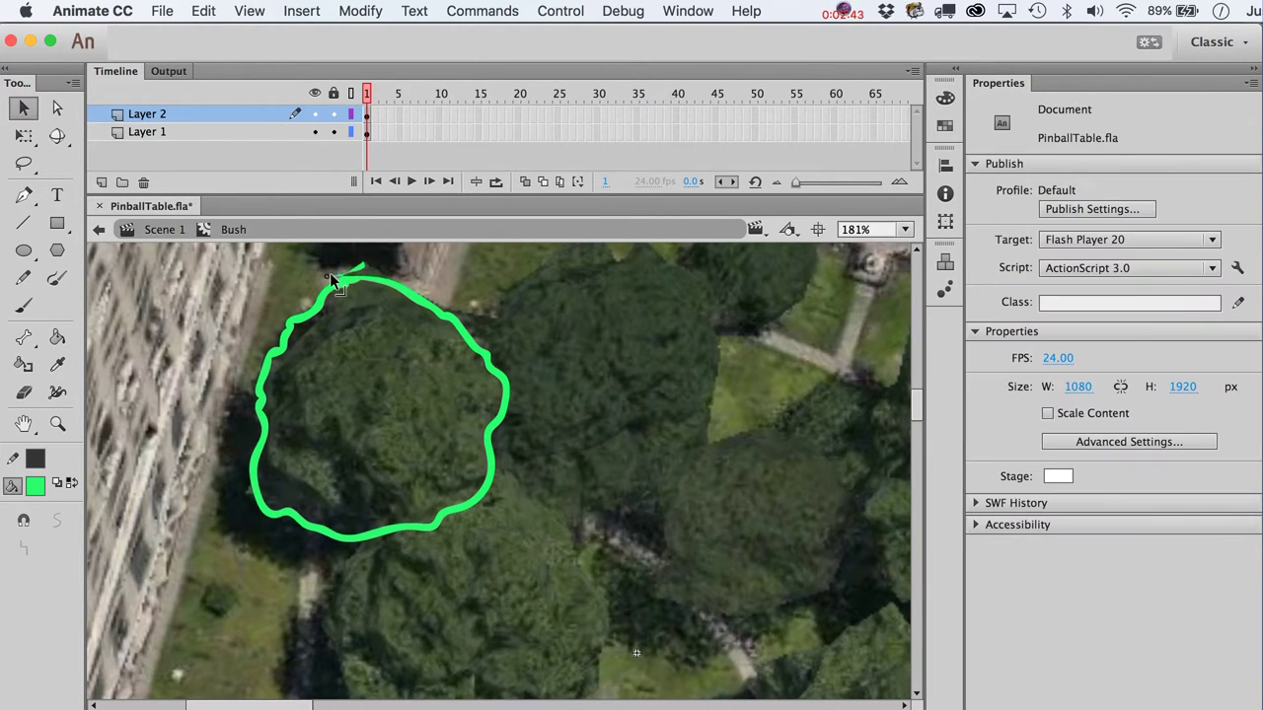
left_click(358, 274)
left_click(361, 280)
left_click(56, 338)
left_click(365, 385)
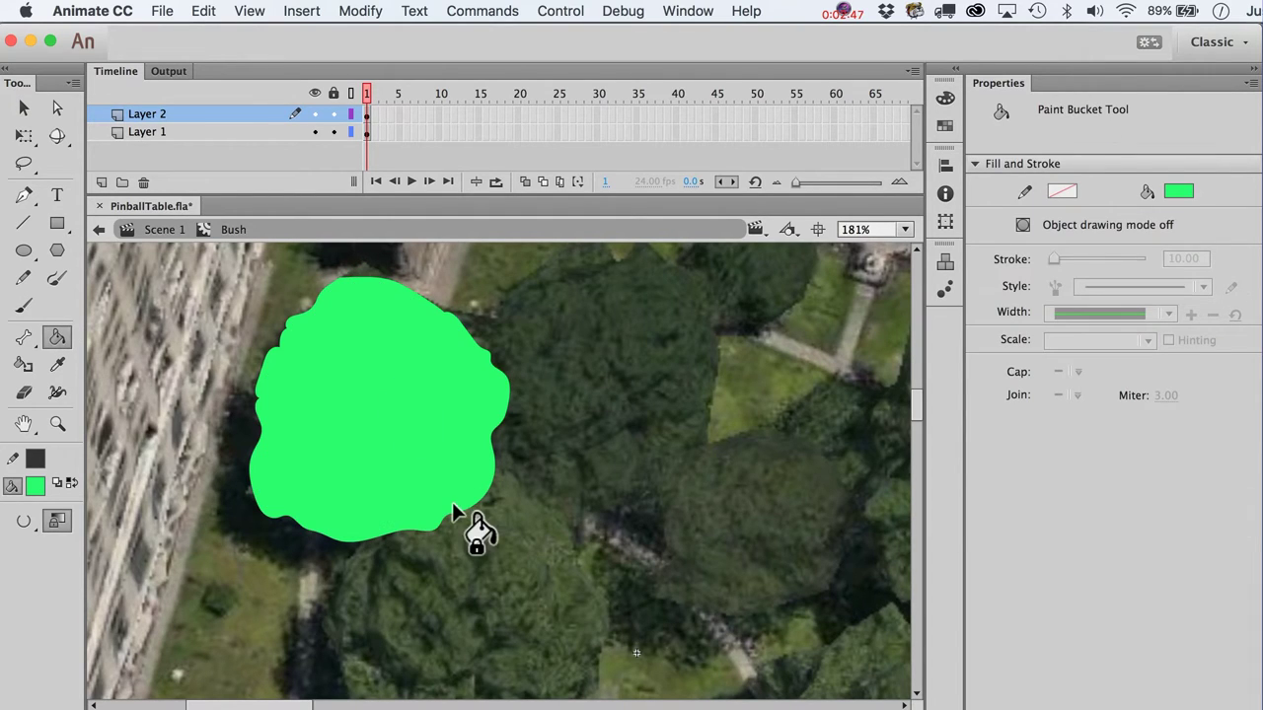
Step: Turn Layer 2 into a mask over the photo layer and return to Scene 1
right_click(196, 116)
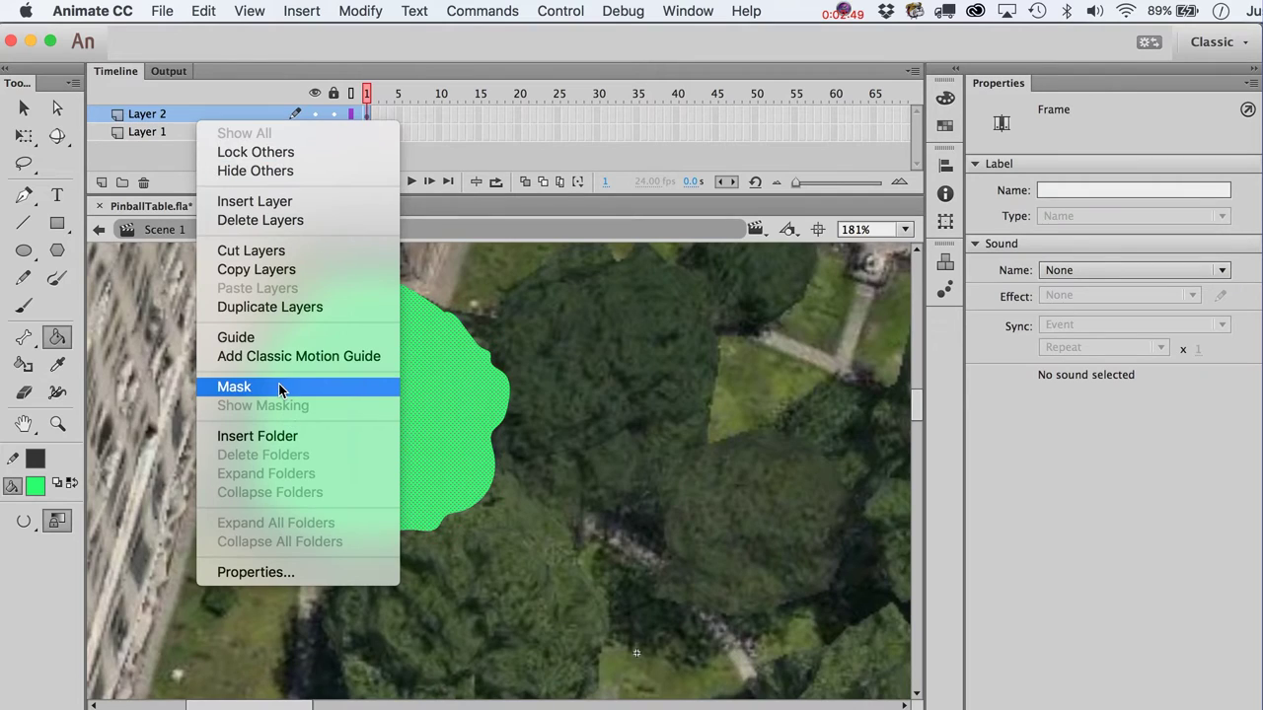
left_click(285, 387)
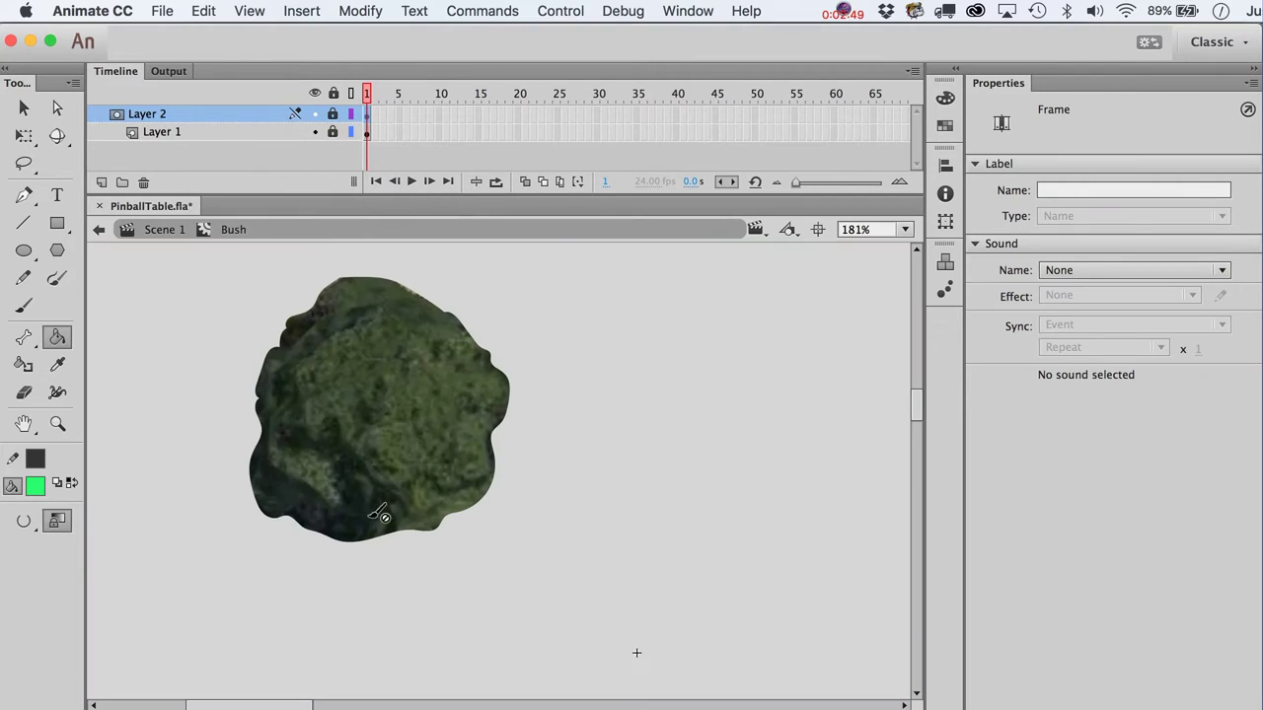
left_click(164, 233)
left_click(57, 423)
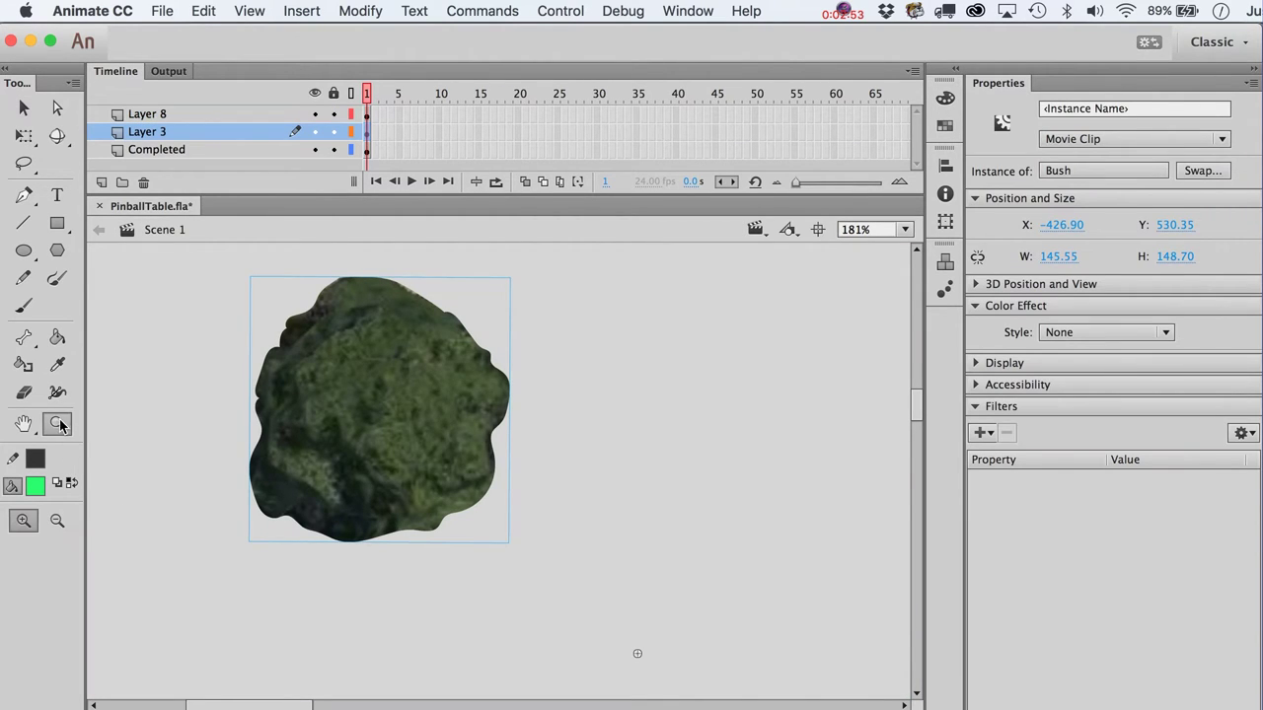
left_click(493, 558, "alt")
left_click(424, 474, "alt")
key("v")
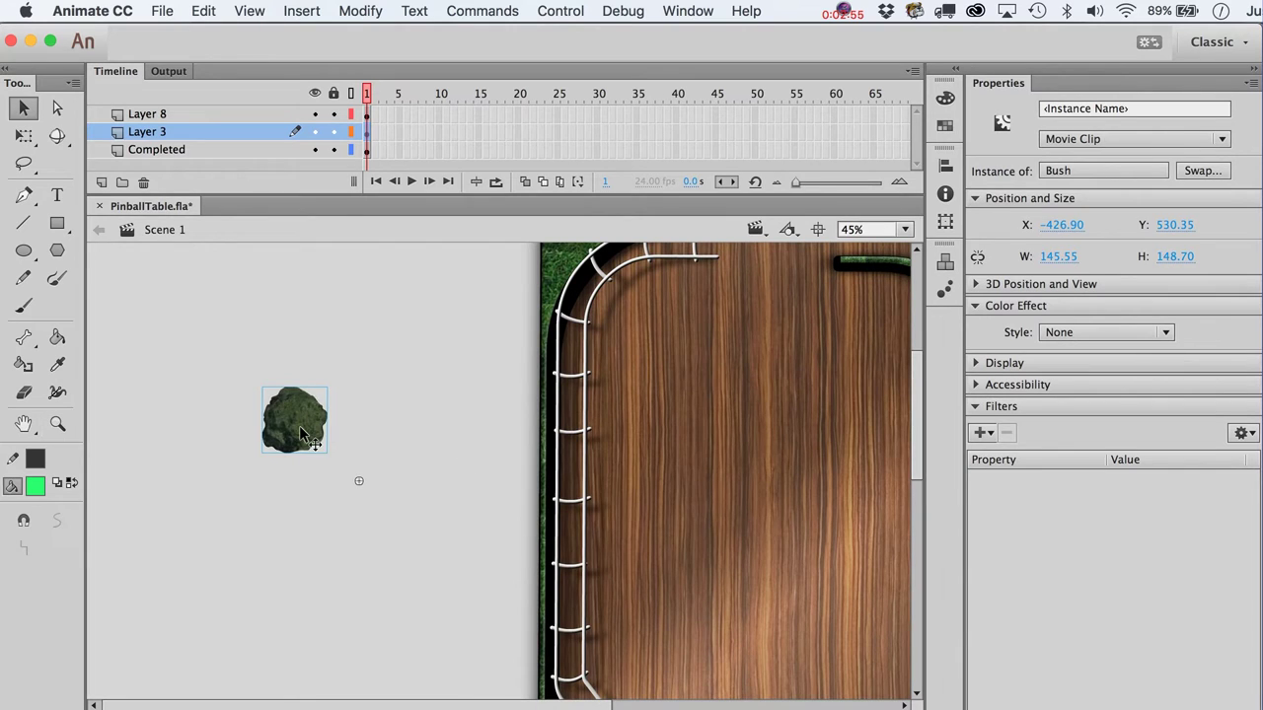
Step: Move the bush onto the wooden playfield inside the upper-left rail curve, at about X 366, Y 272
left_click_drag(310, 419, 659, 318)
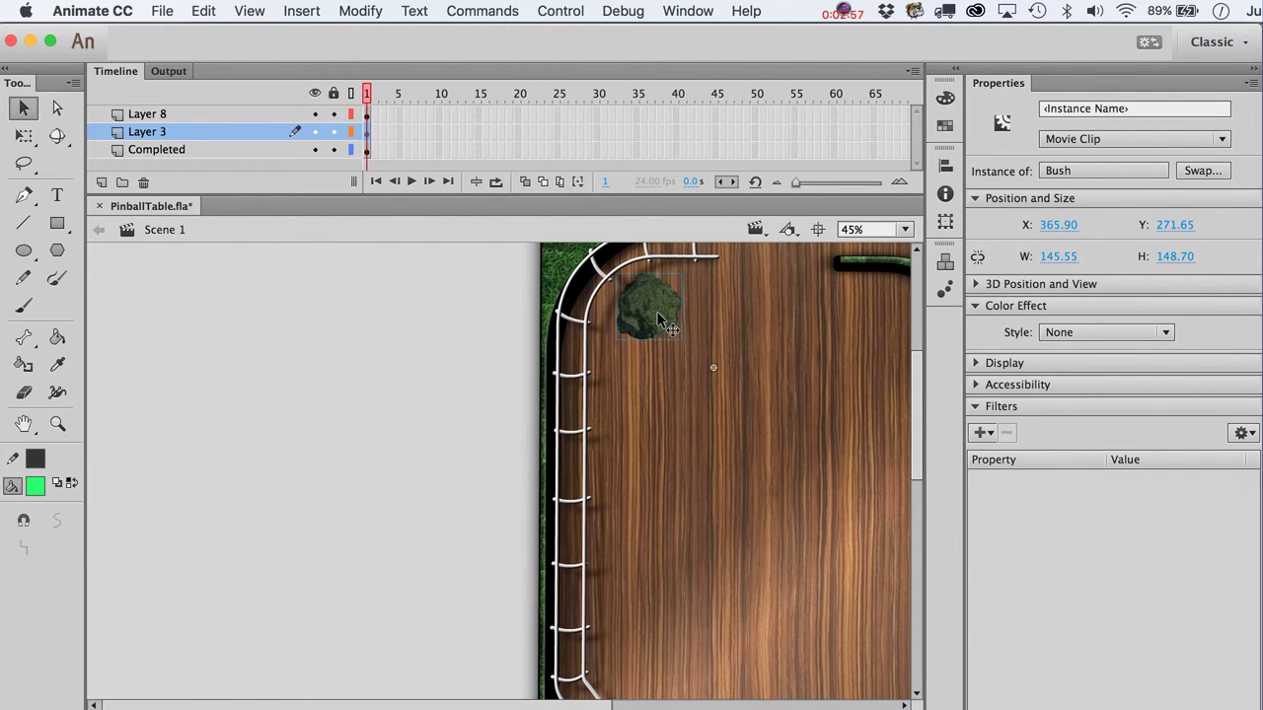
scroll(599, 403, "right", 3)
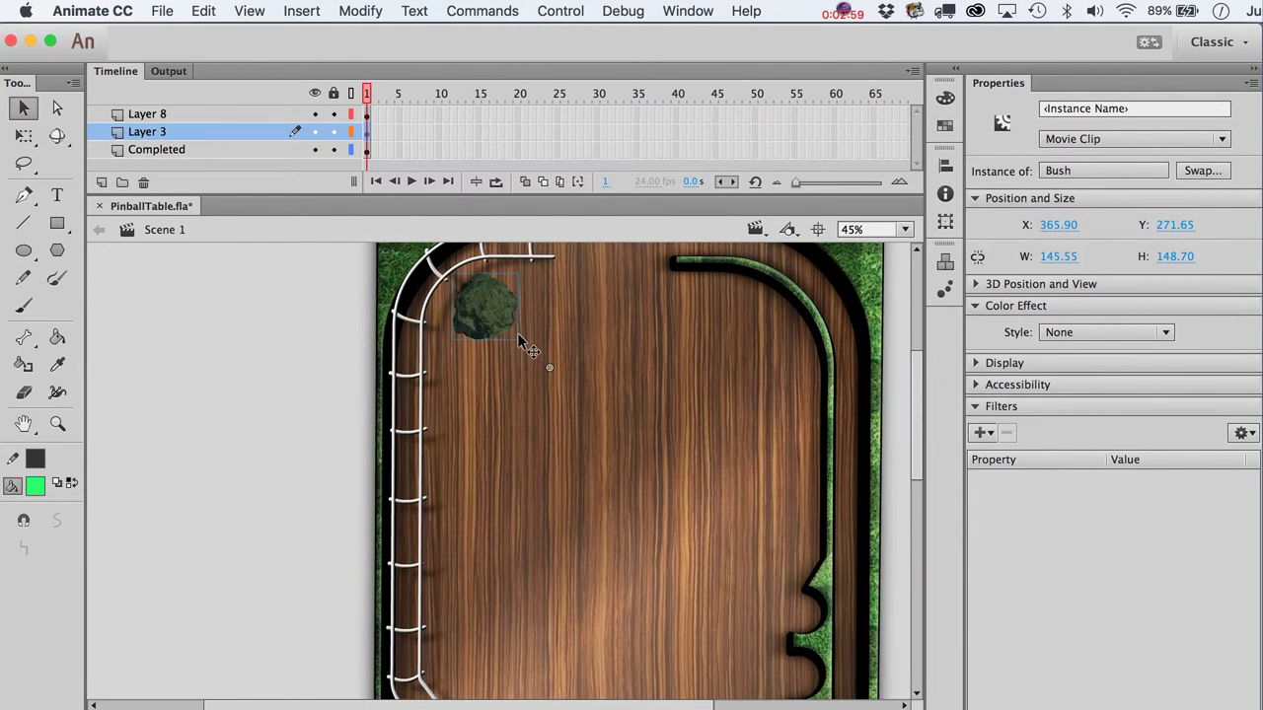
scroll(827, 336, "up", 1)
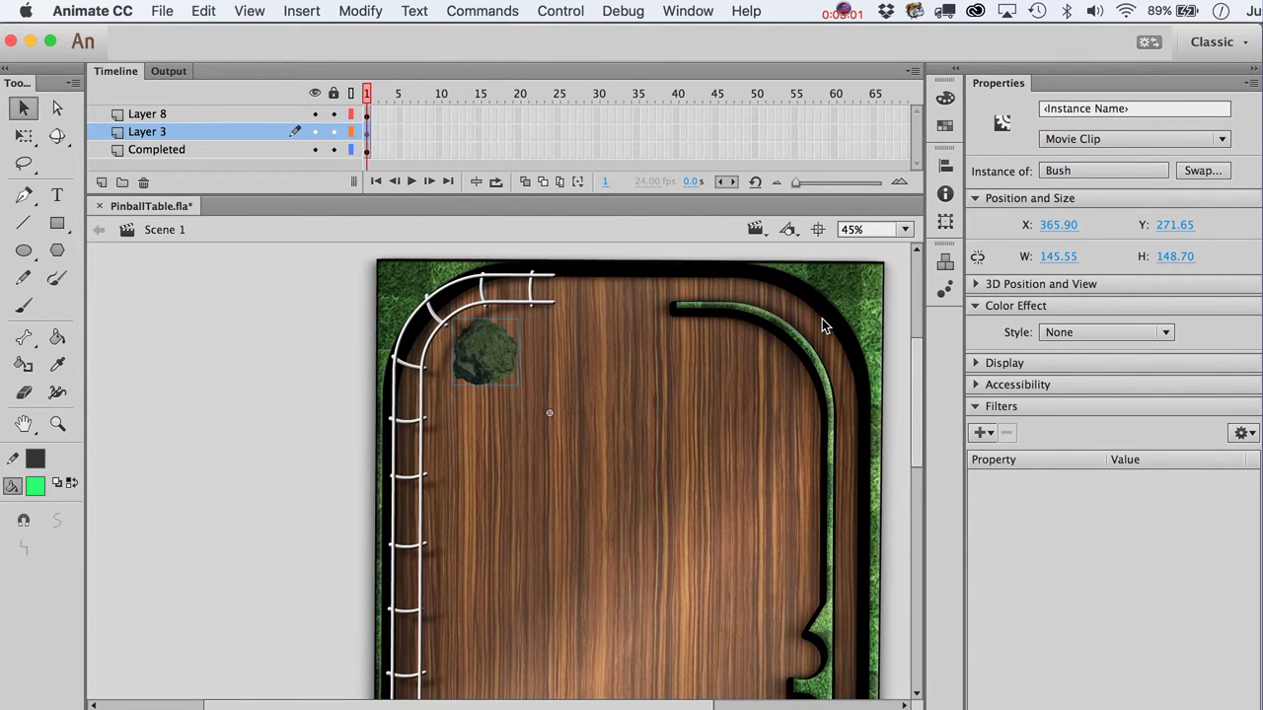
scroll(825, 326, "right", 2)
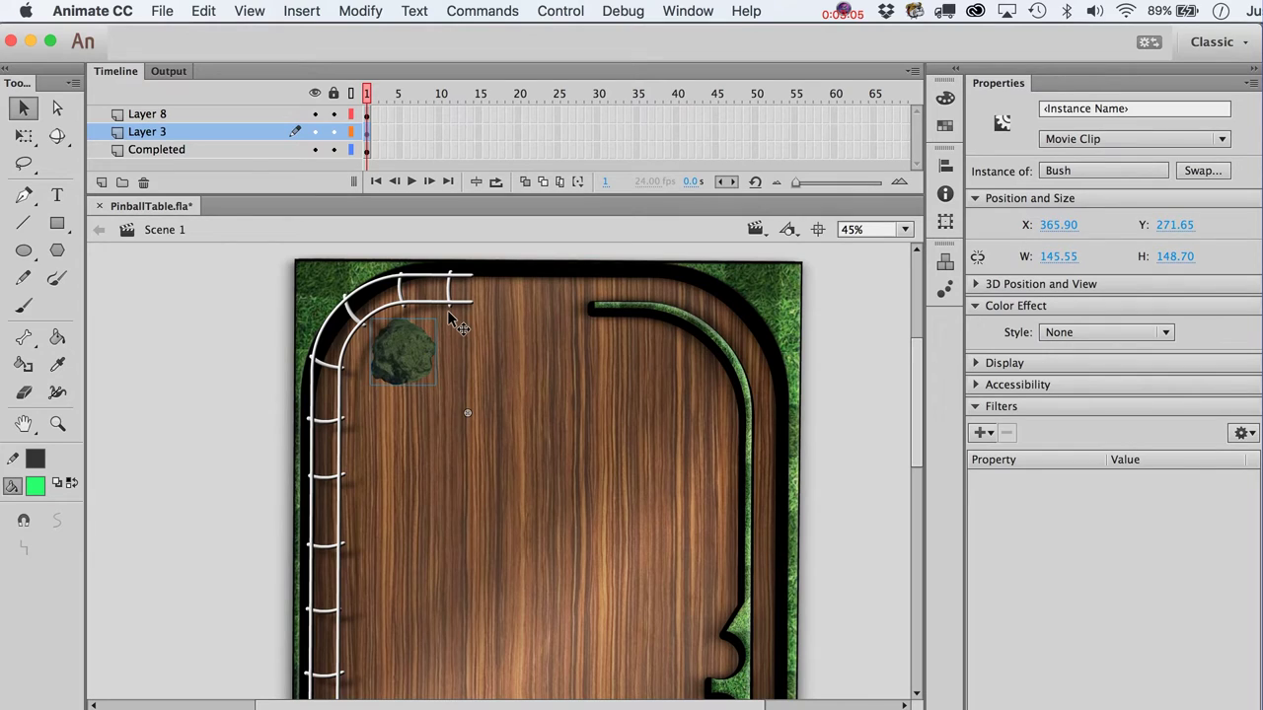
Step: Copy the Glow filter from the OuterWall2 movie clip and paste it onto the bush
left_click(523, 274)
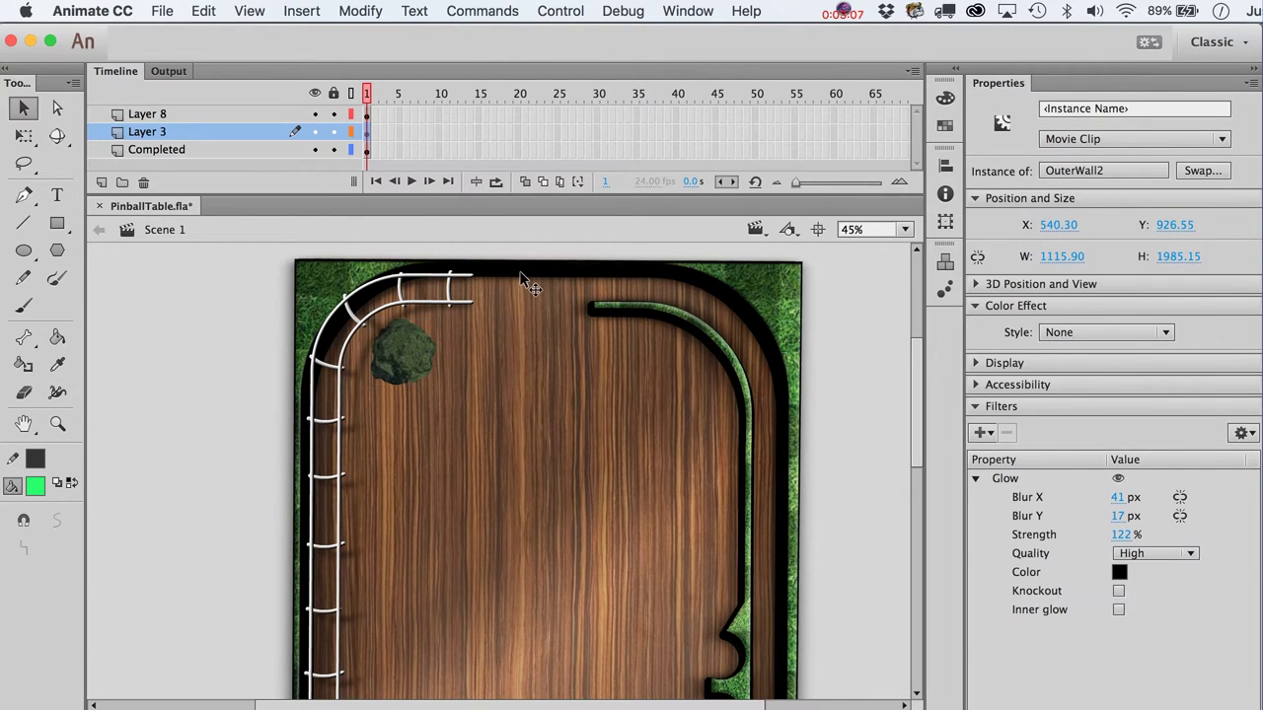
left_click(1242, 432)
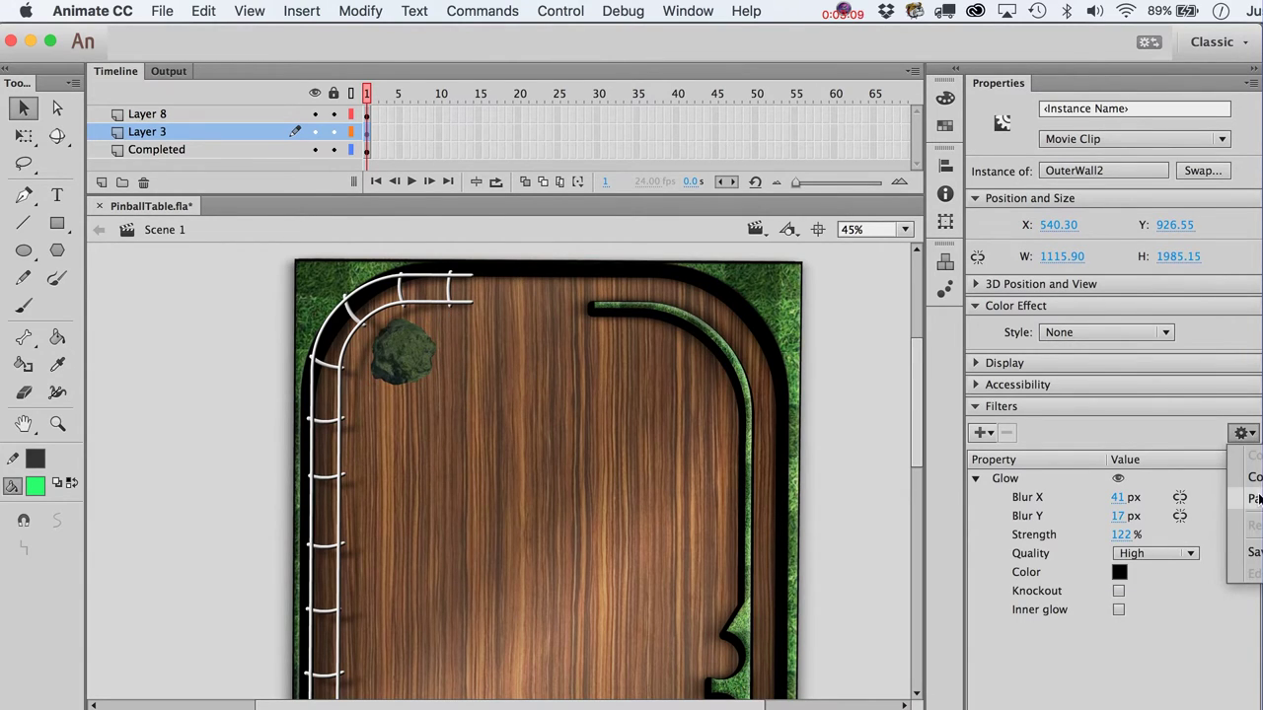
left_click(1251, 477)
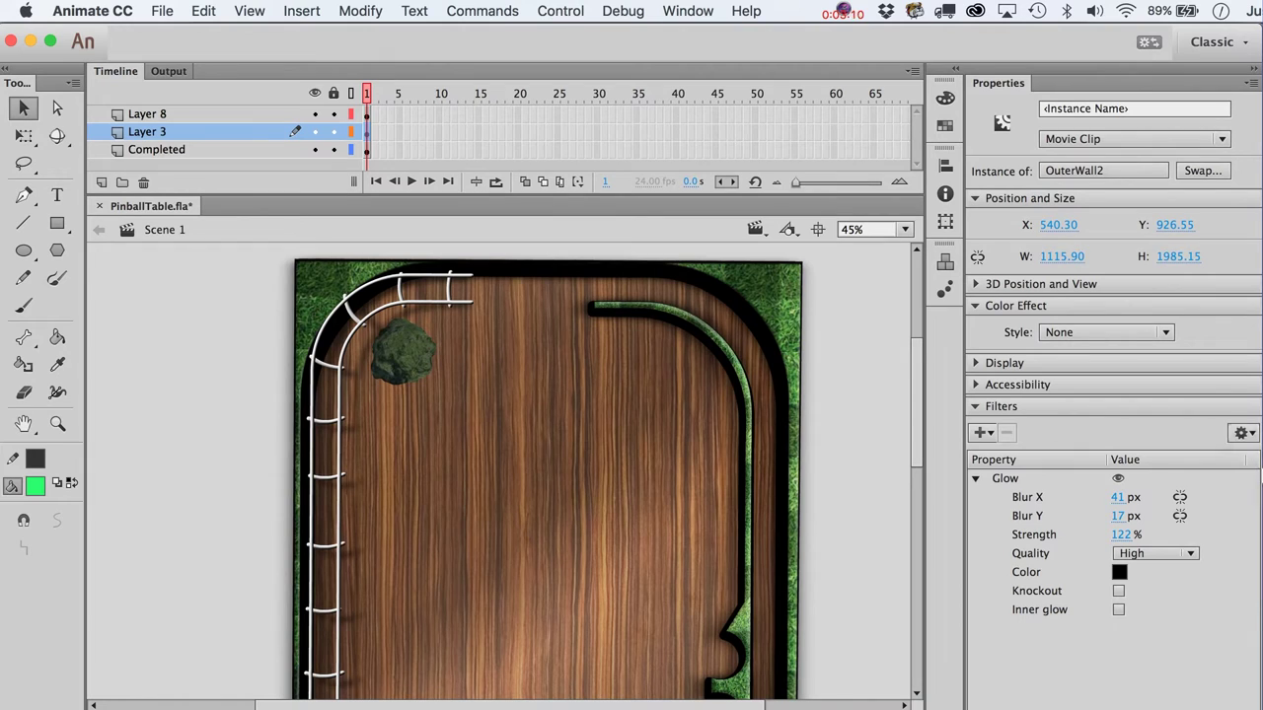
left_click(405, 387)
left_click(1251, 436)
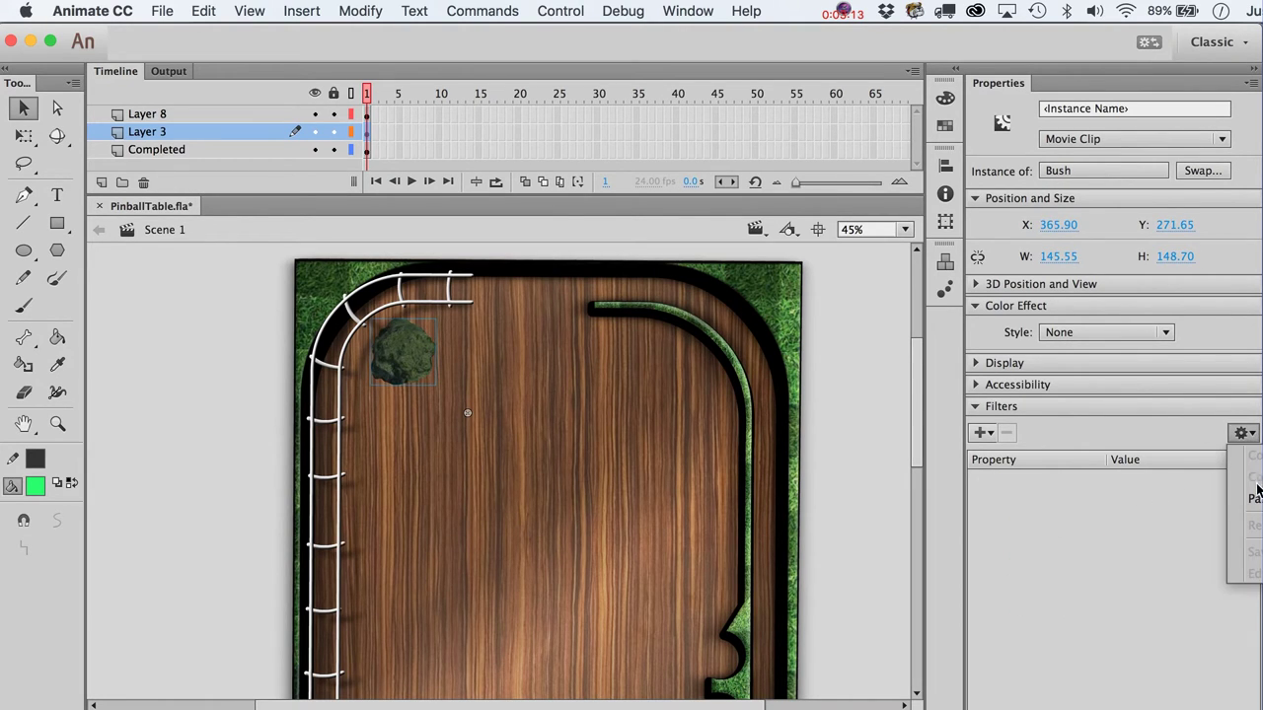
left_click(1251, 497)
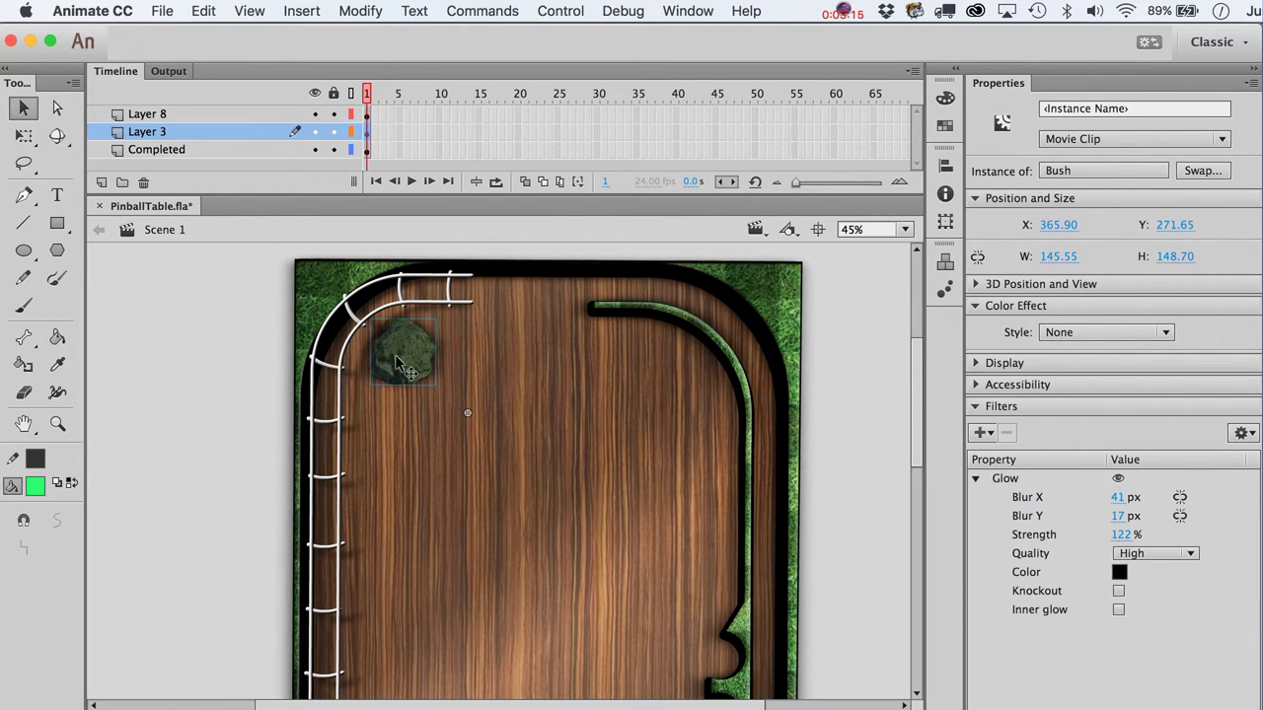
Step: Shift the bush up toward the rail and transfer it in place to a new layer above Layer 8
mouse_move(405, 339)
left_mouse_down()
mouse_move(410, 329)
mouse_move(397, 334)
left_mouse_up()
left_click(325, 247)
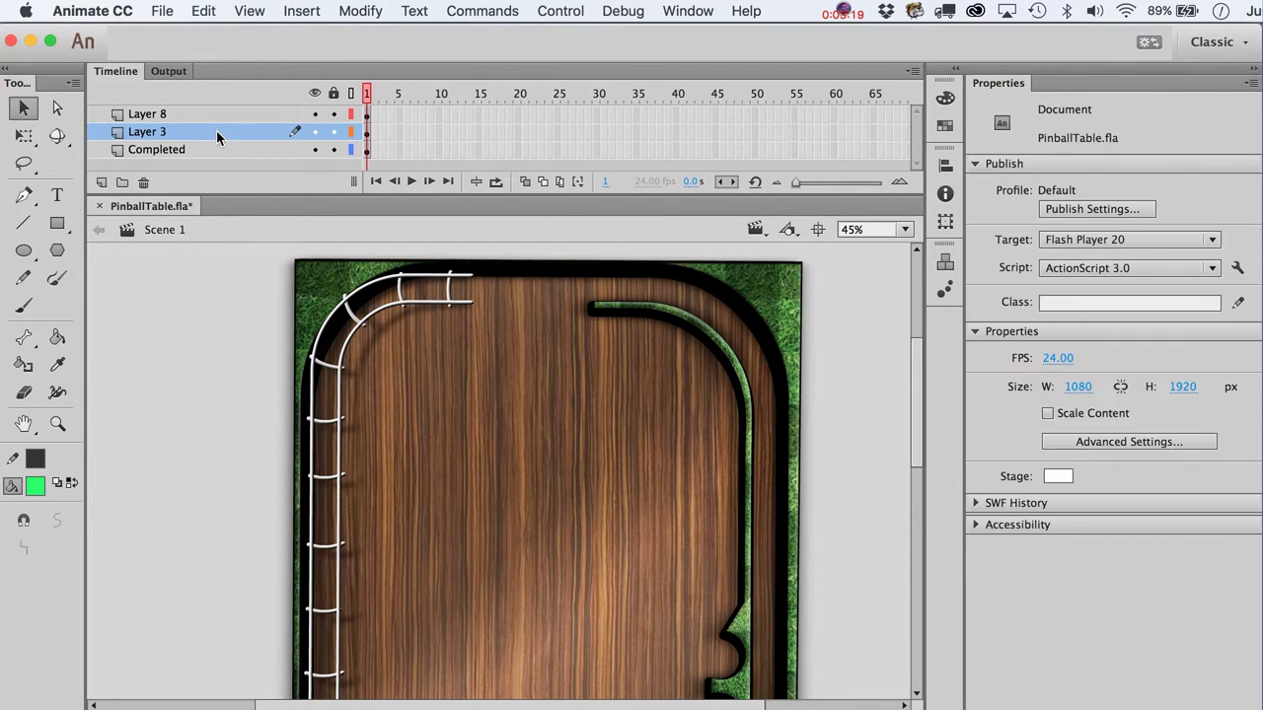
left_click(207, 116)
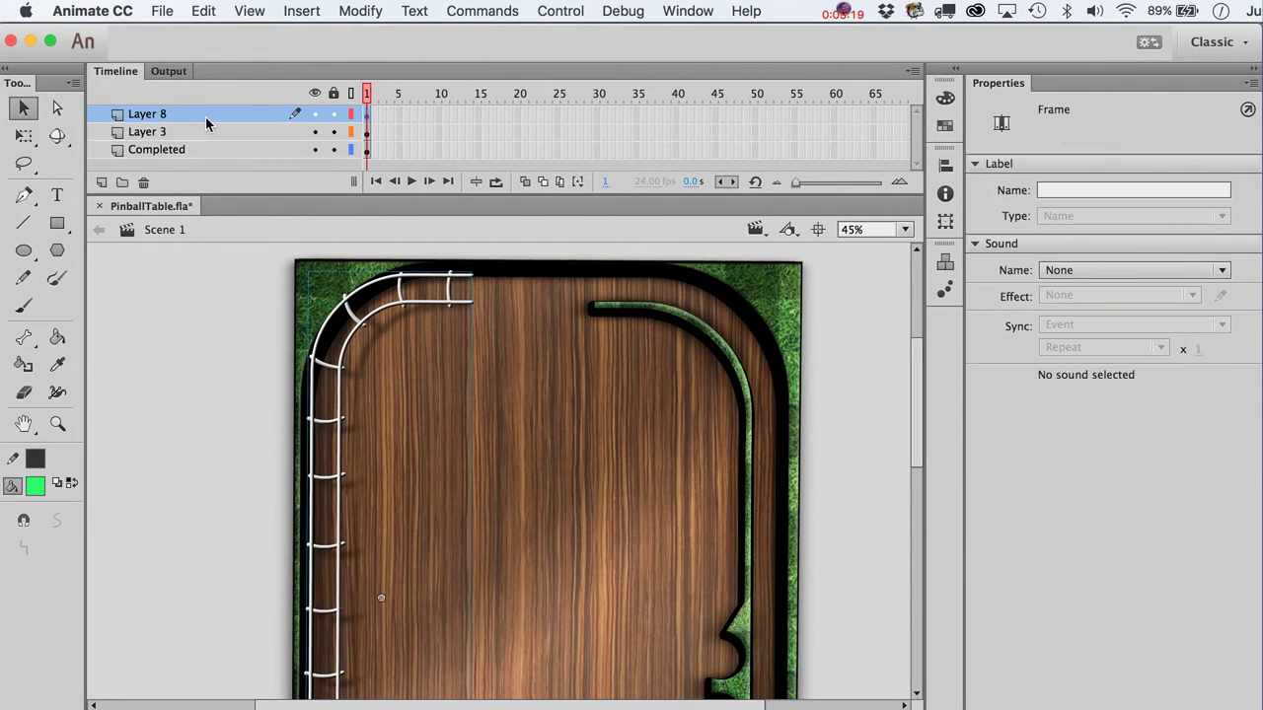
left_click(102, 187)
key("ctrl+shift+v")
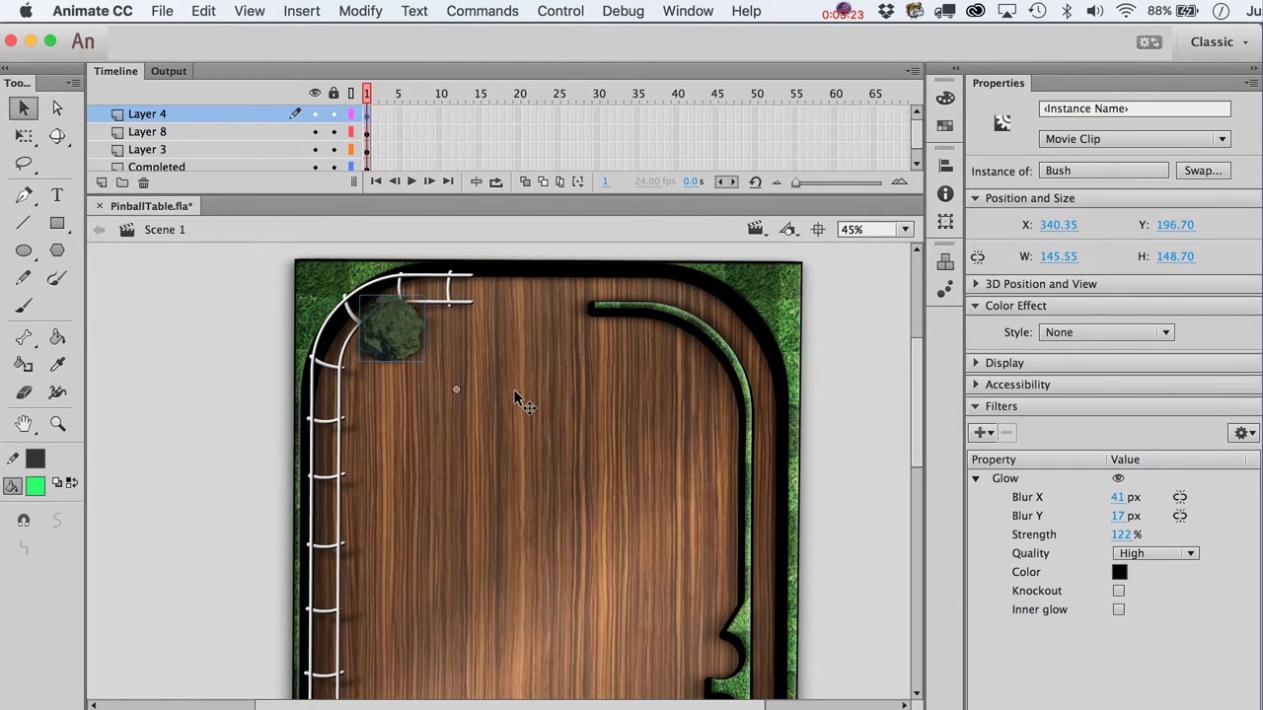
Step: Reposition the bush against the inside of the rail's upper-left curve, at about X 327, Y 245
key("shift+Down")
key("shift+Down")
key("shift+Down")
key("shift+Down")
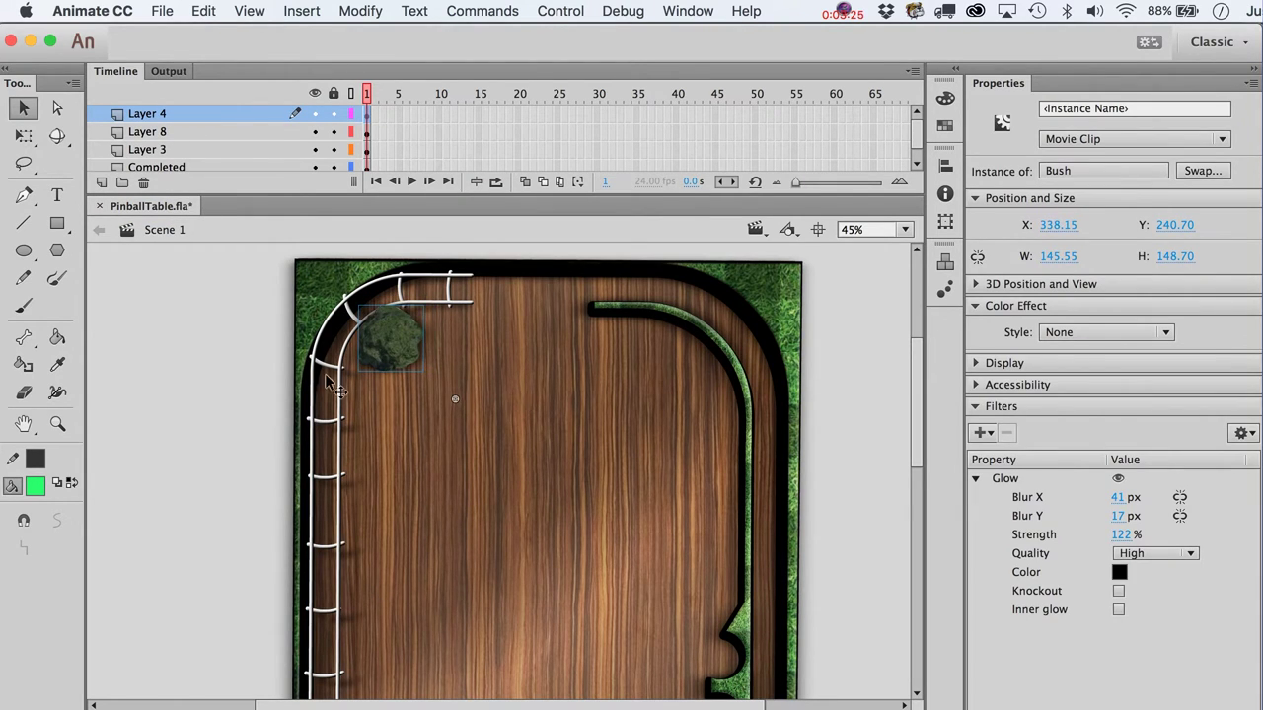
left_click(439, 387)
left_click(387, 359)
left_click_drag(385, 334, 380, 338)
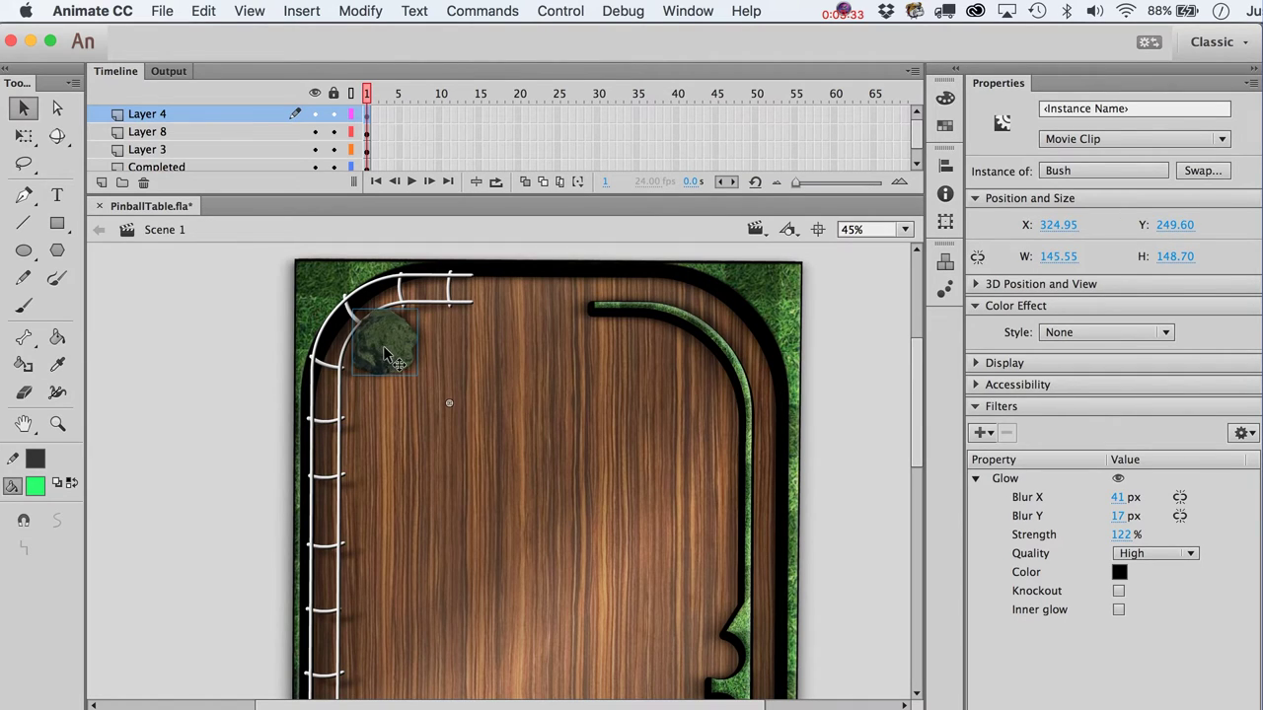
left_click_drag(379, 349, 390, 360)
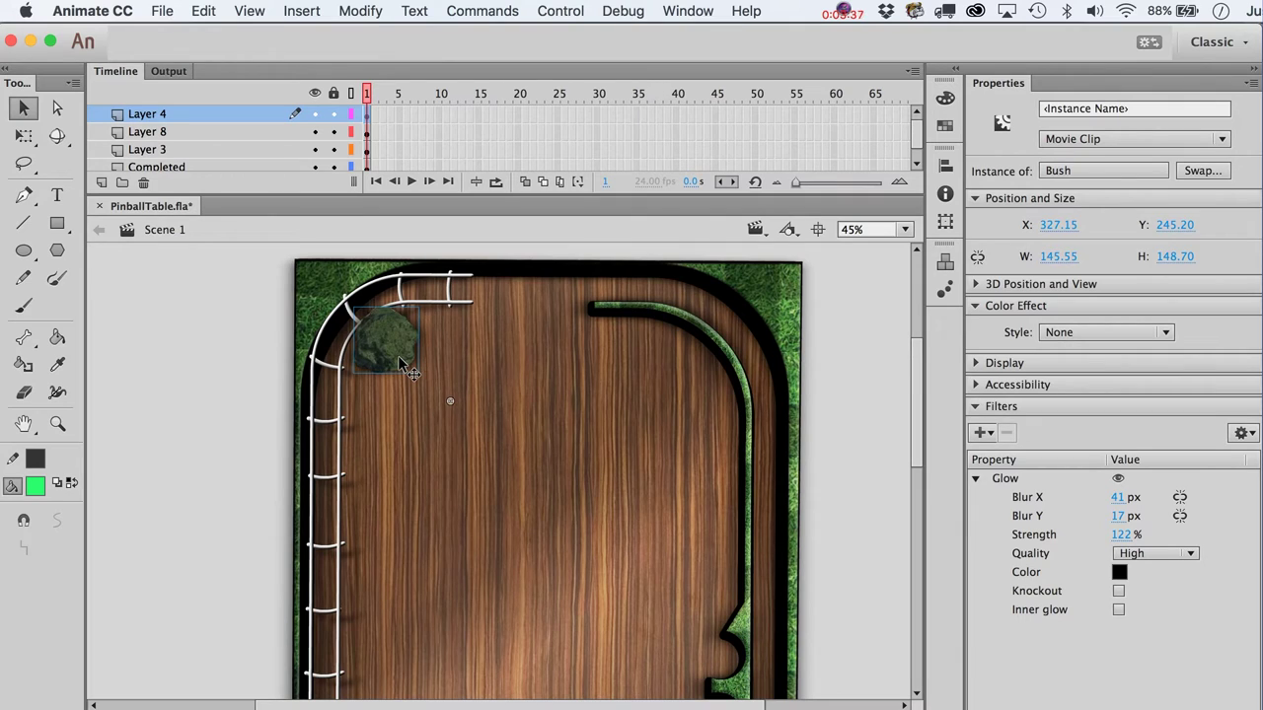
Step: Inspect the outer wall's Glow filter and copy the Glow filter of the bush itself
left_click(327, 286)
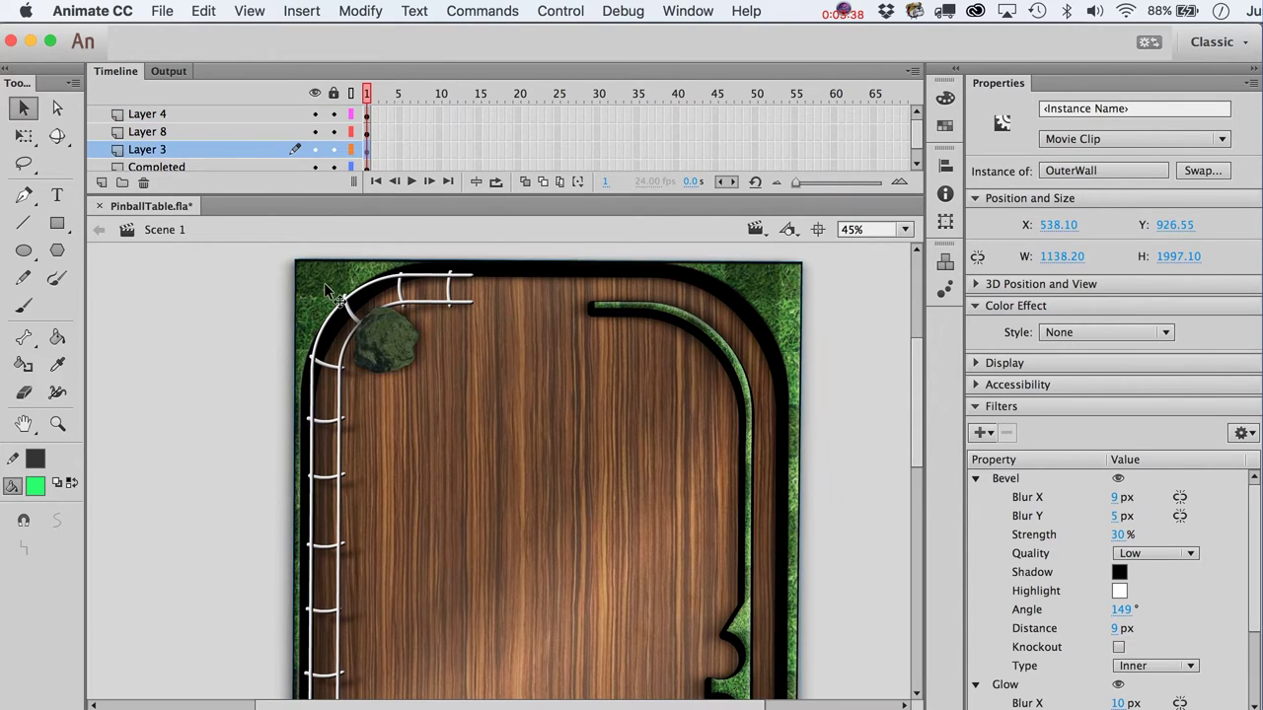
left_click(975, 479)
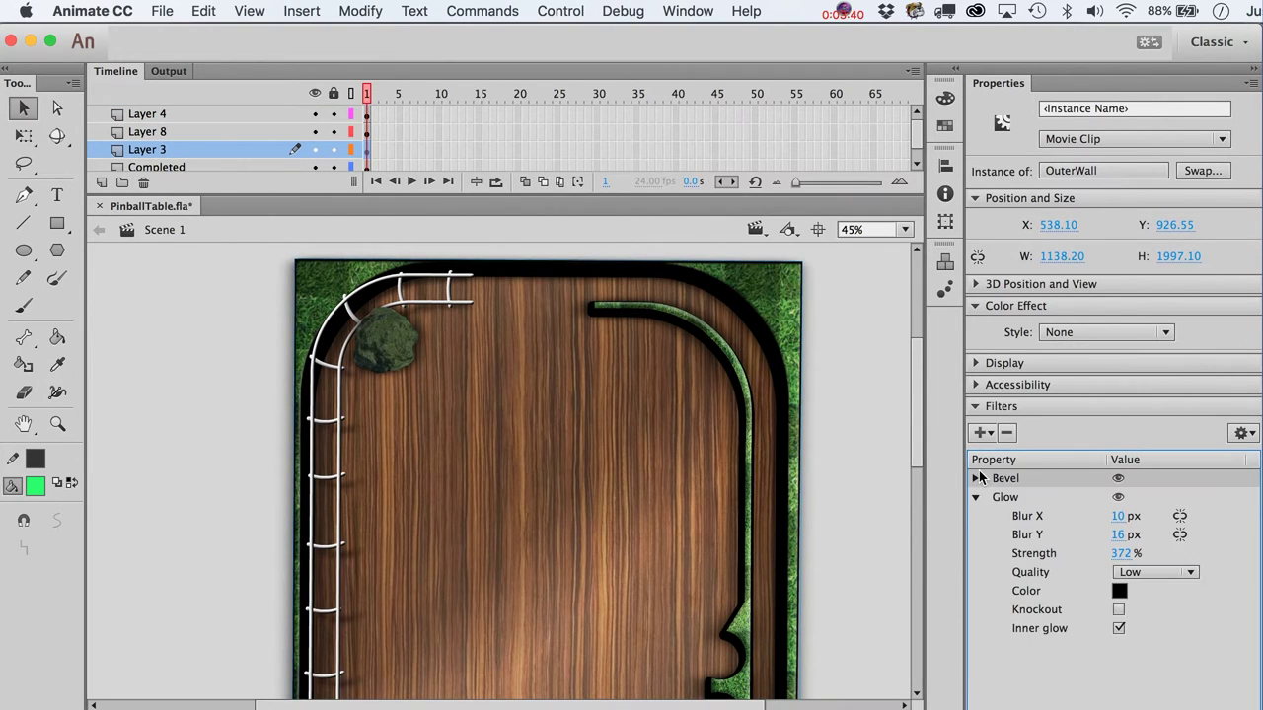
left_click(1005, 499)
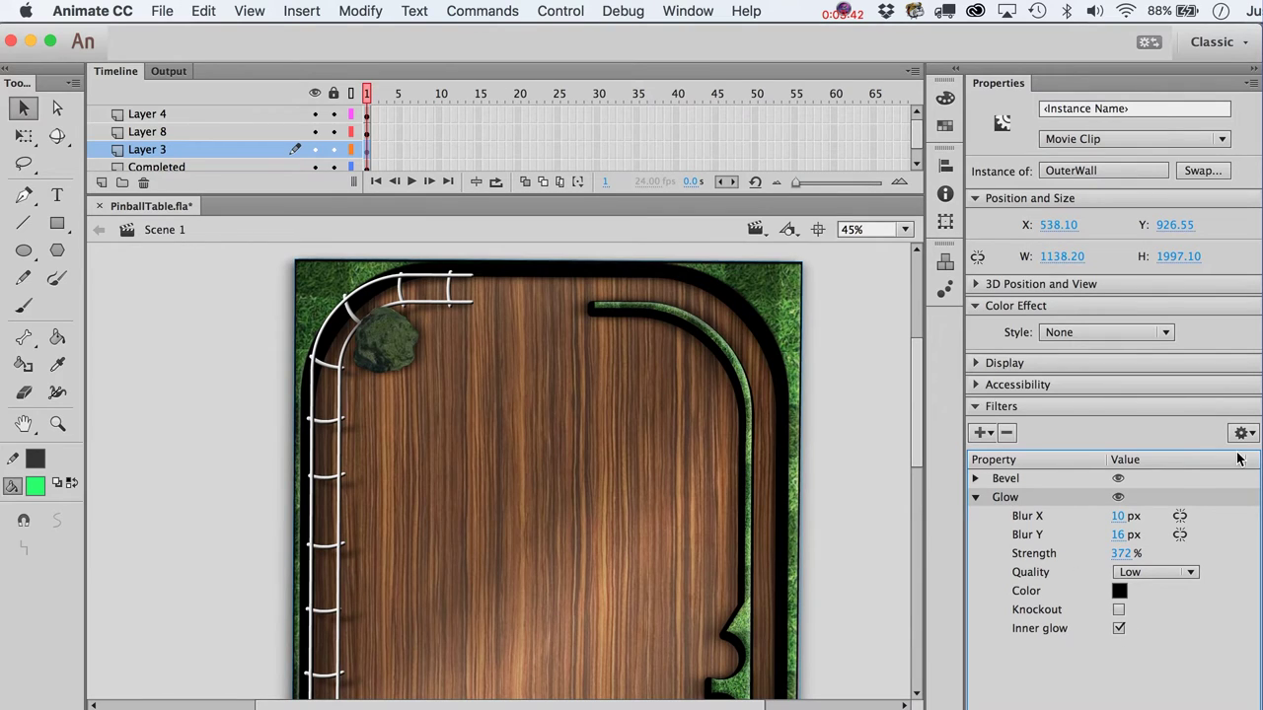
left_click(393, 332)
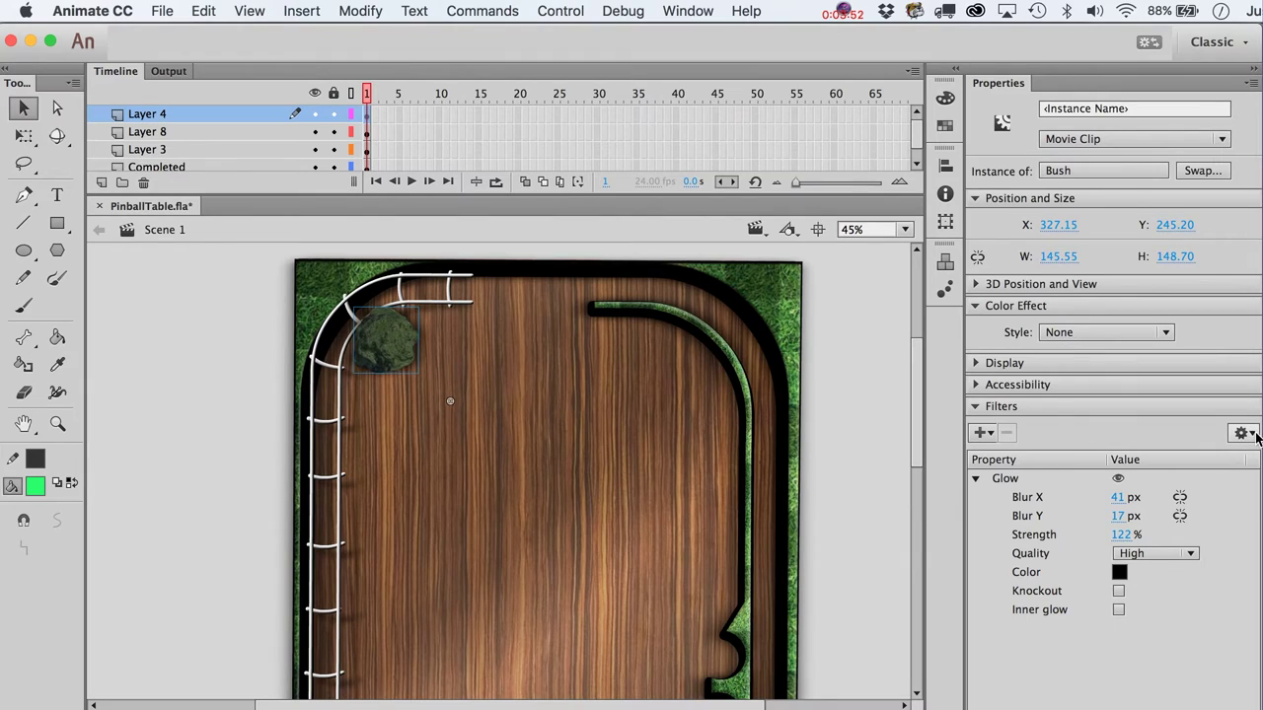
left_click(1048, 482)
left_click(1253, 435)
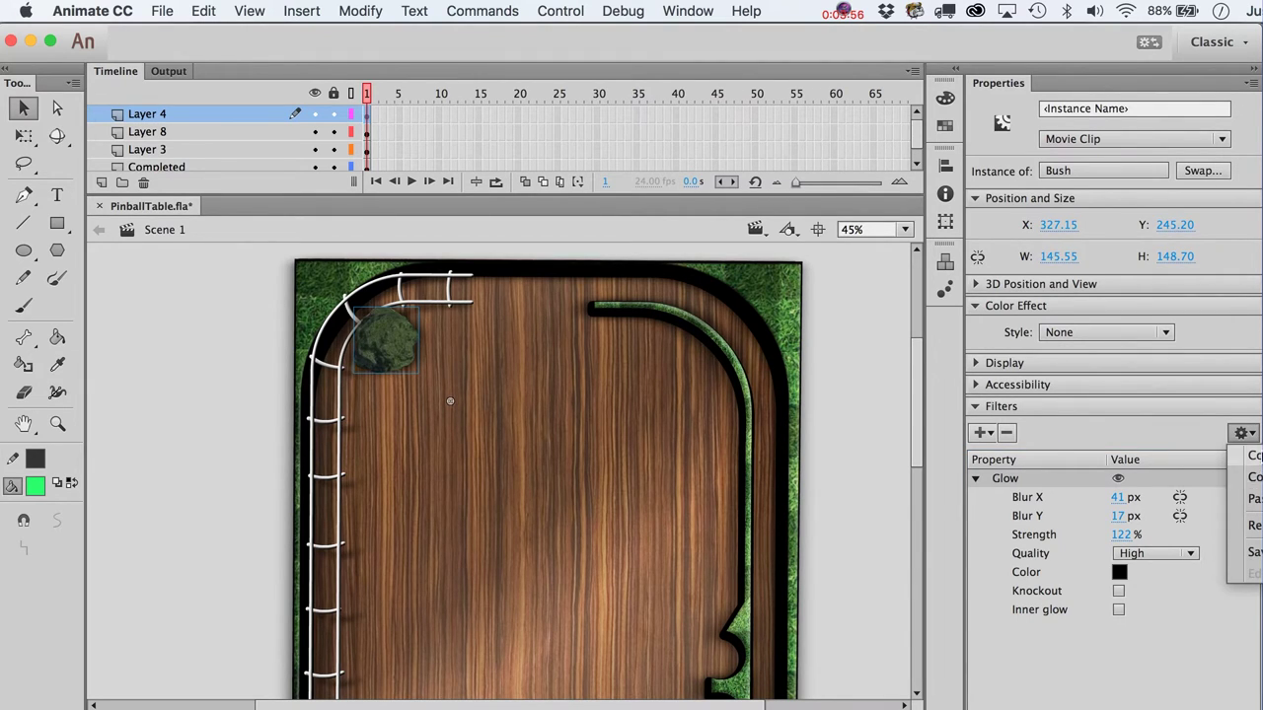
left_click(1253, 456)
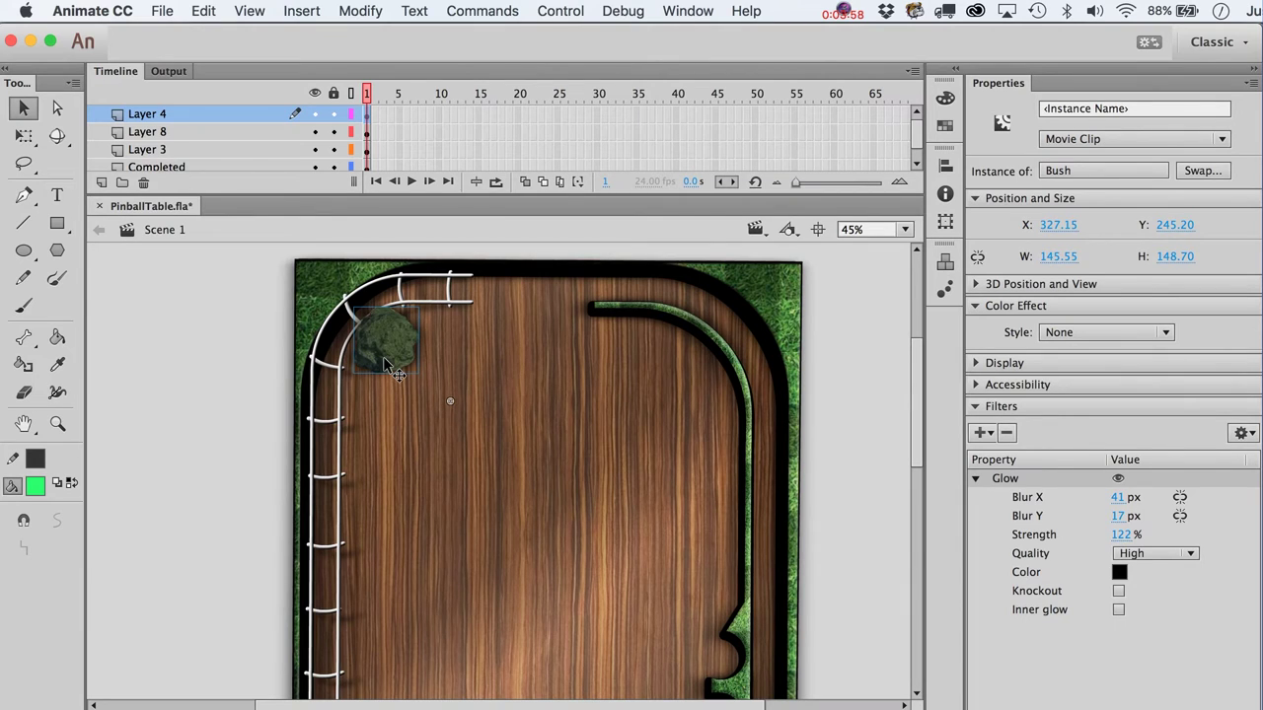
Step: Copy only the inner Glow filter from the OuterWall movie clip and paste it onto the bush
left_click(761, 272)
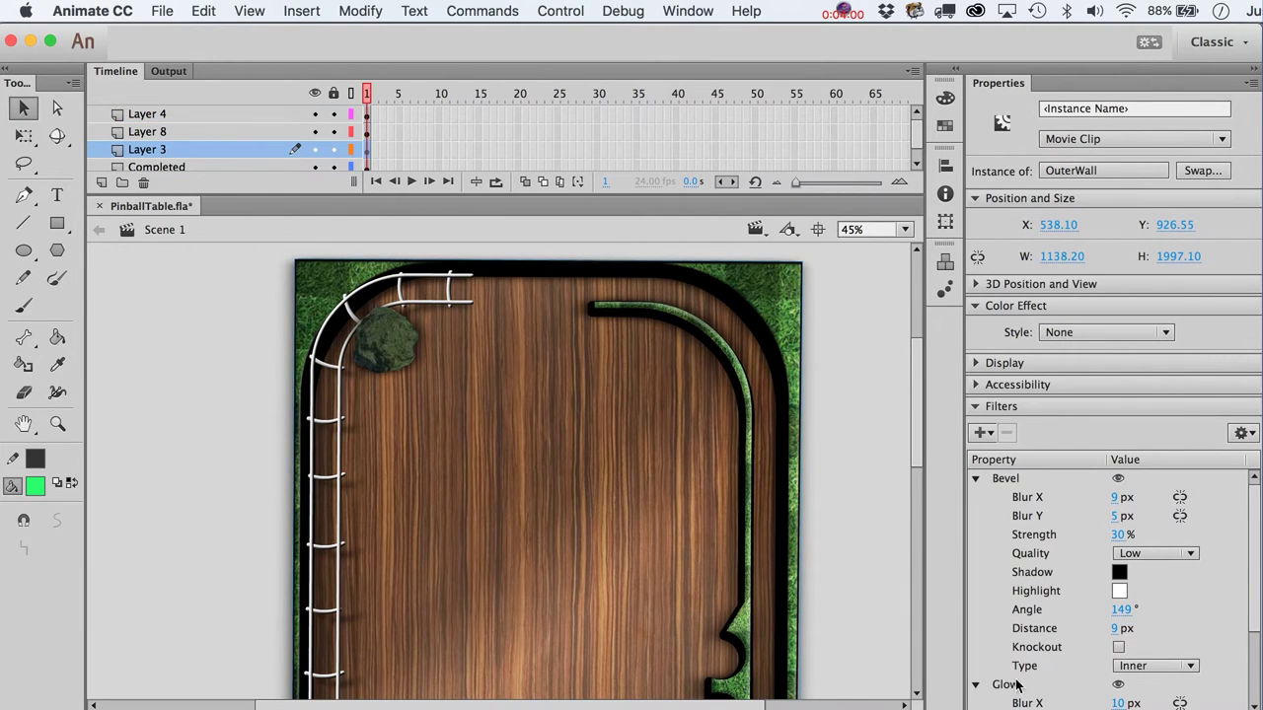
left_click(975, 478)
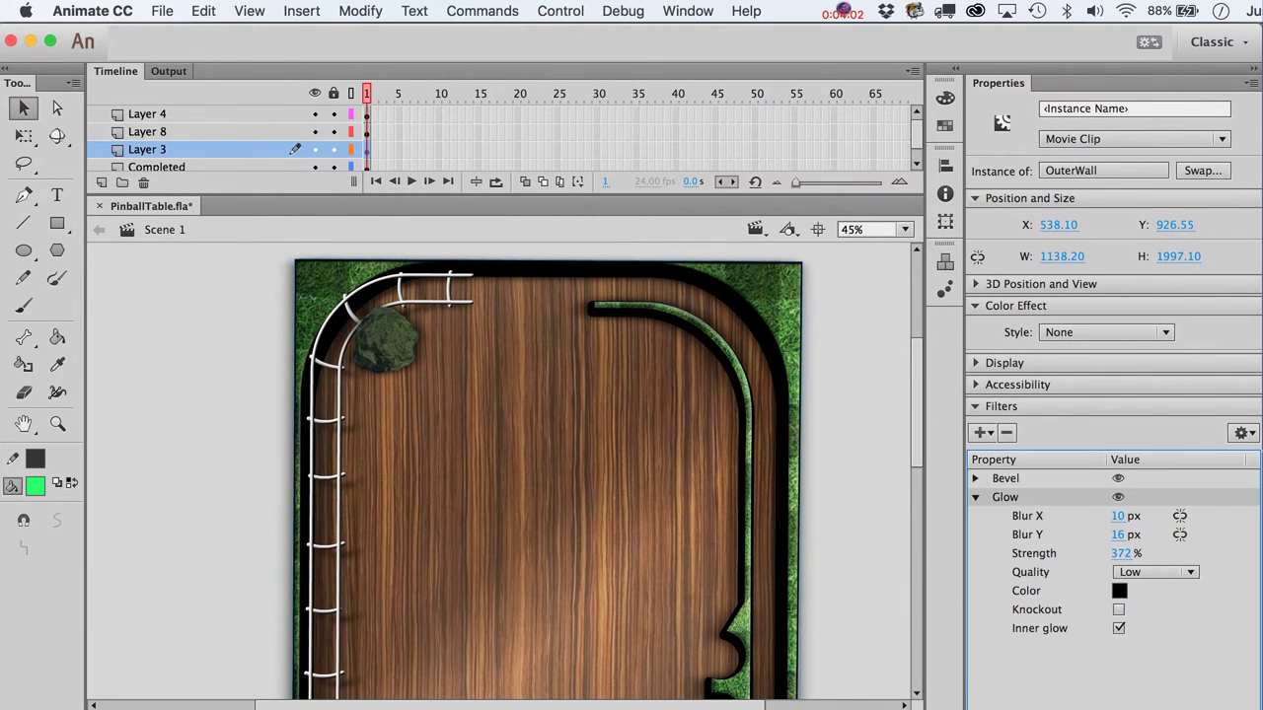
left_click(1246, 432)
left_click(1248, 446)
left_click(413, 354)
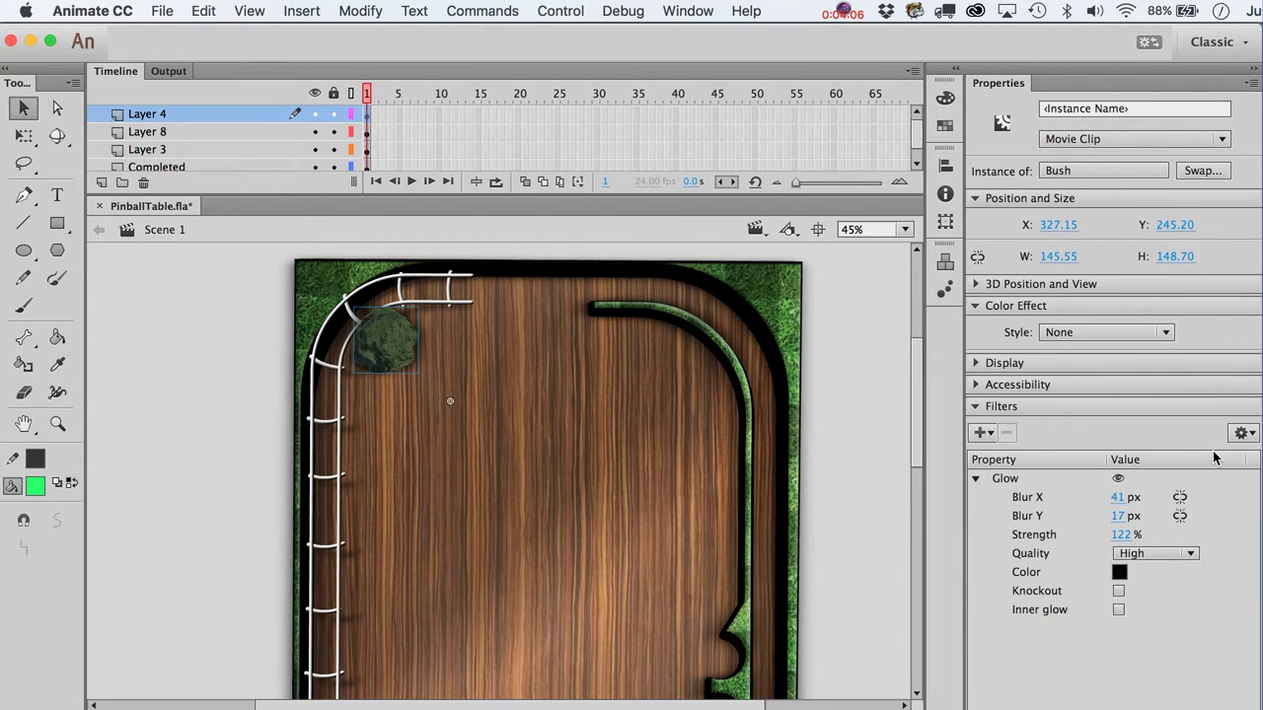
left_click(1254, 439)
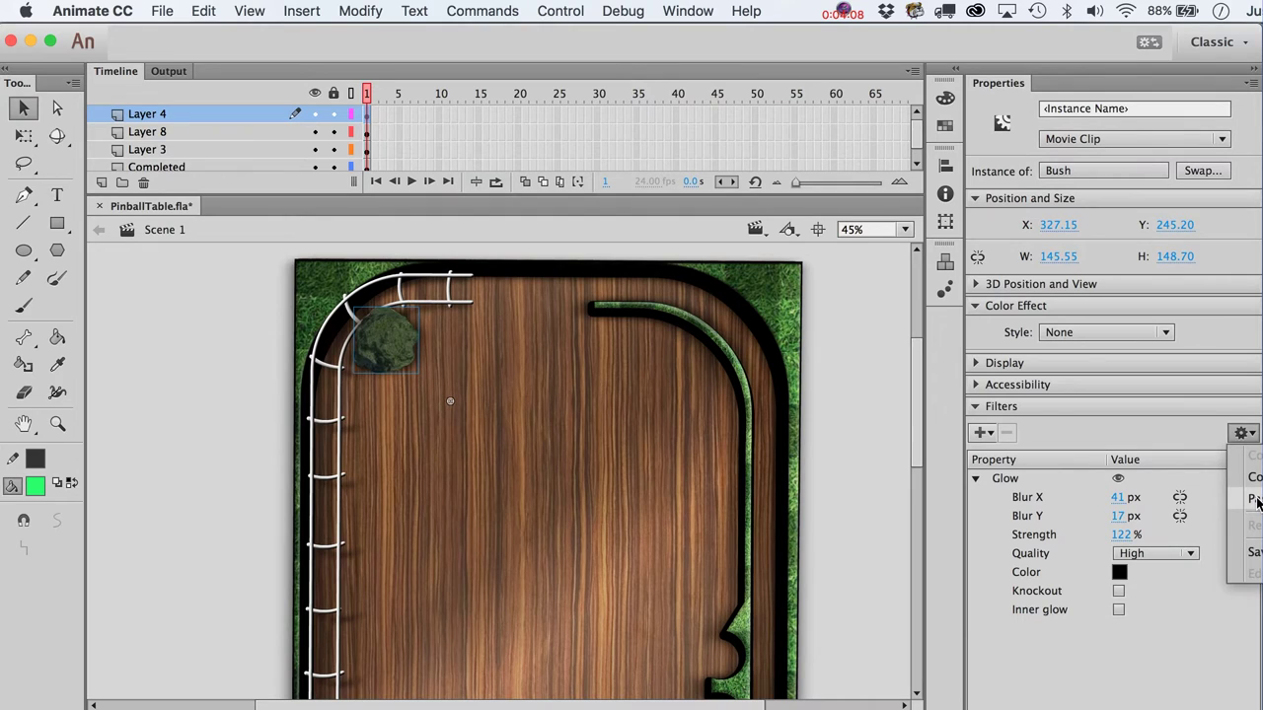
left_click(1258, 500)
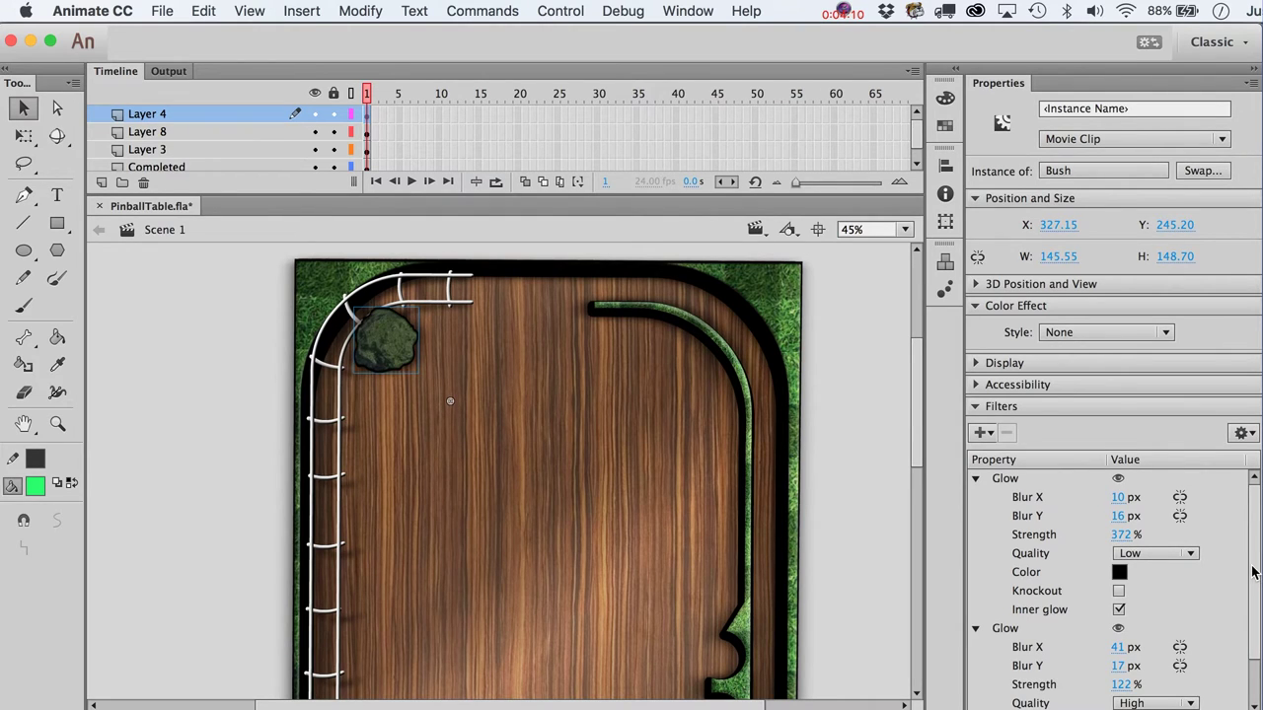
Step: Reorder the bush's filters so the inner Glow sits below the outer Glow, and keep the bush selected
scroll(1253, 572, "down", 3)
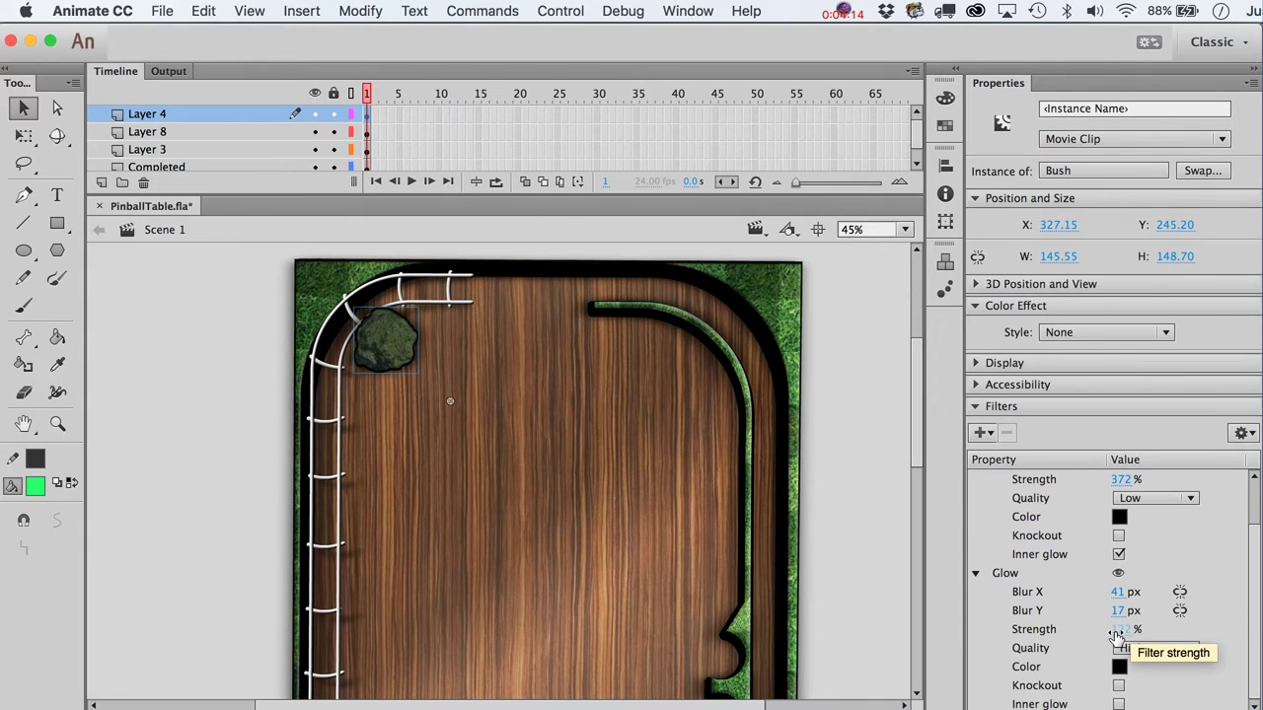
scroll(1257, 649, "up", 3)
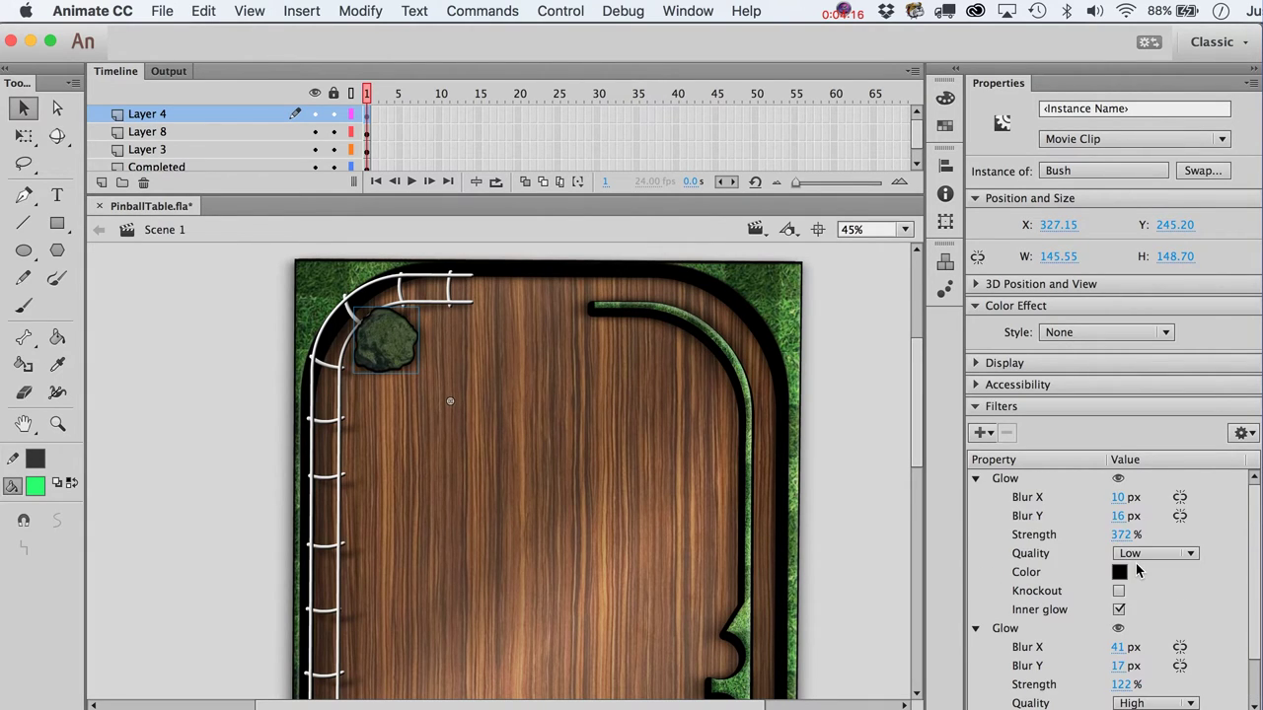
left_click(977, 633)
left_click(977, 633)
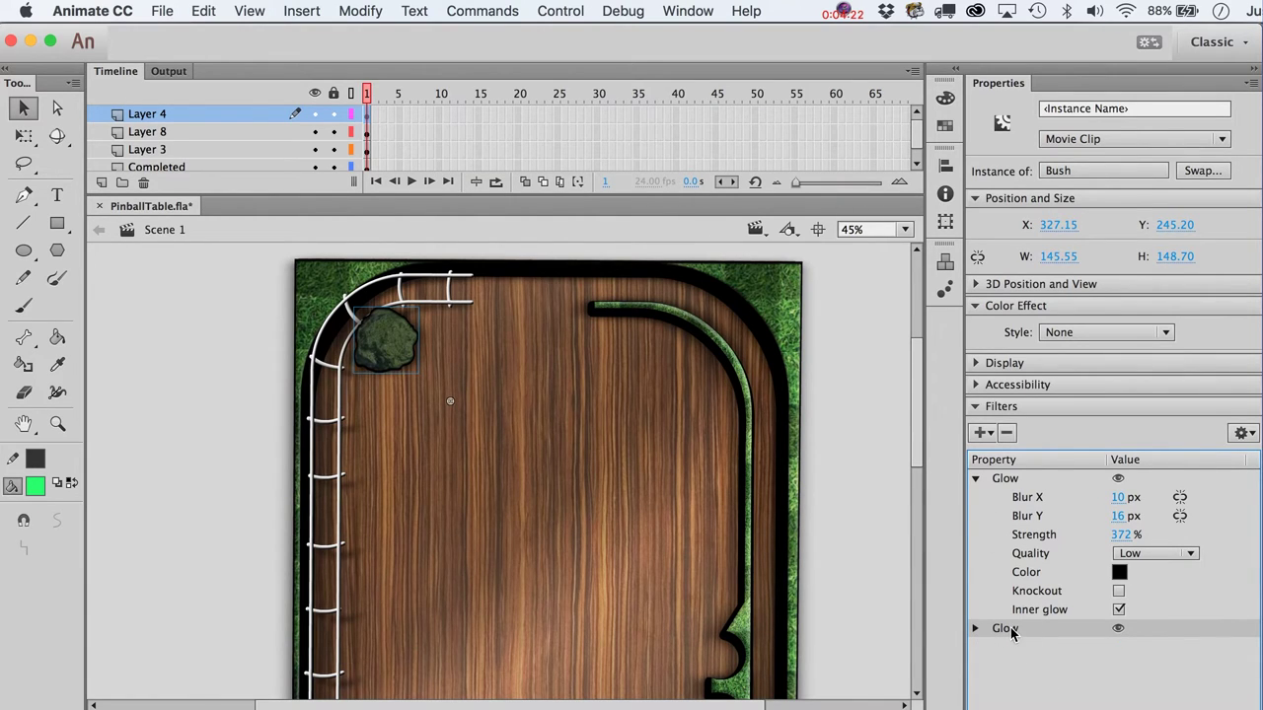
left_click(976, 480)
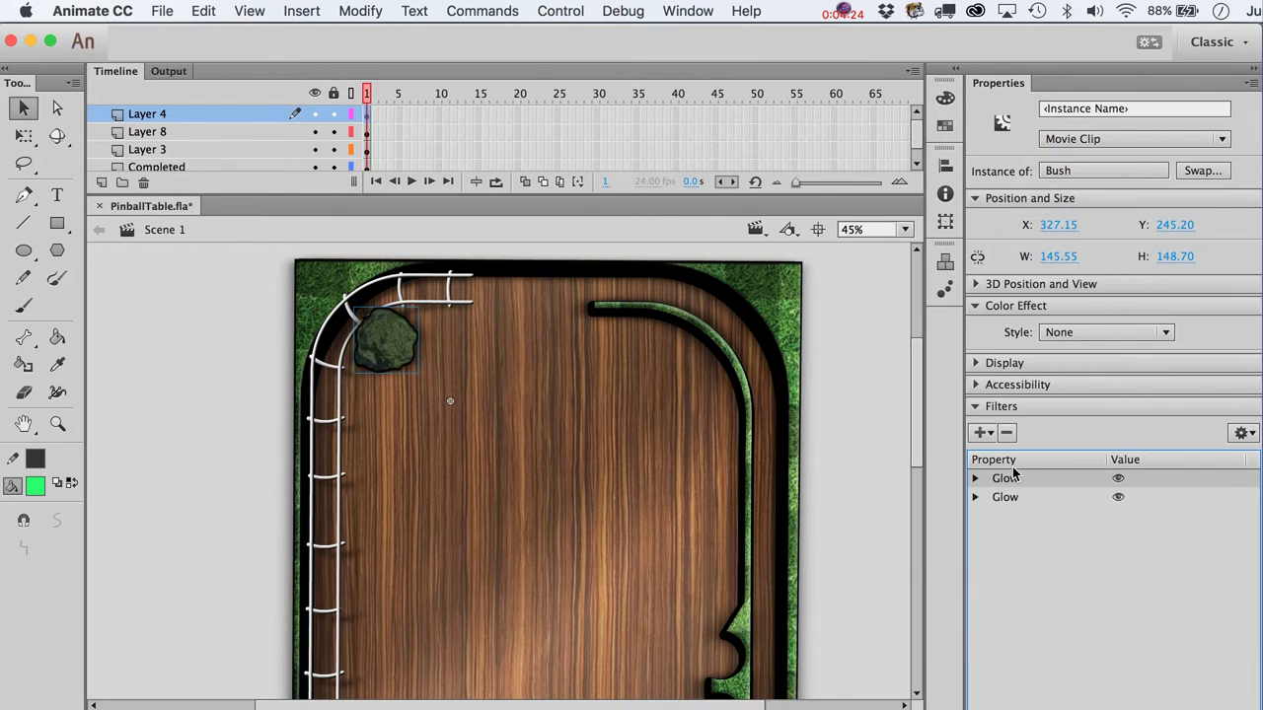
left_click(975, 480)
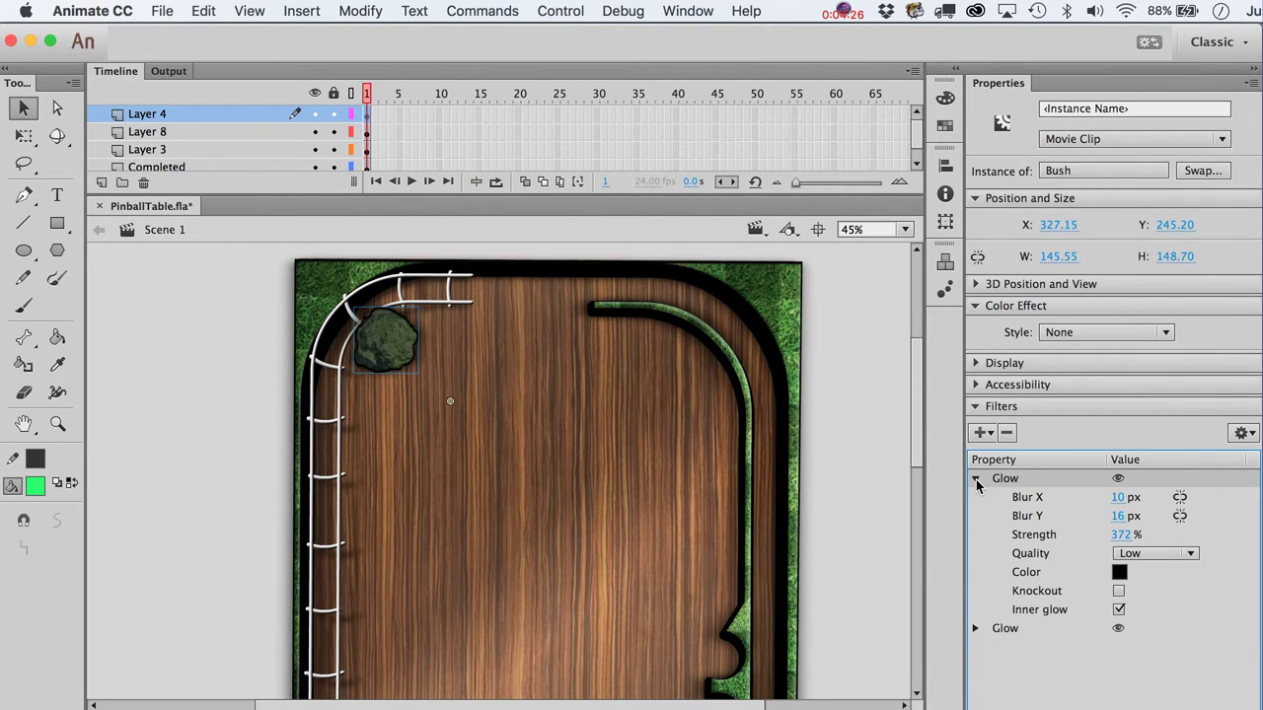
left_click(976, 479)
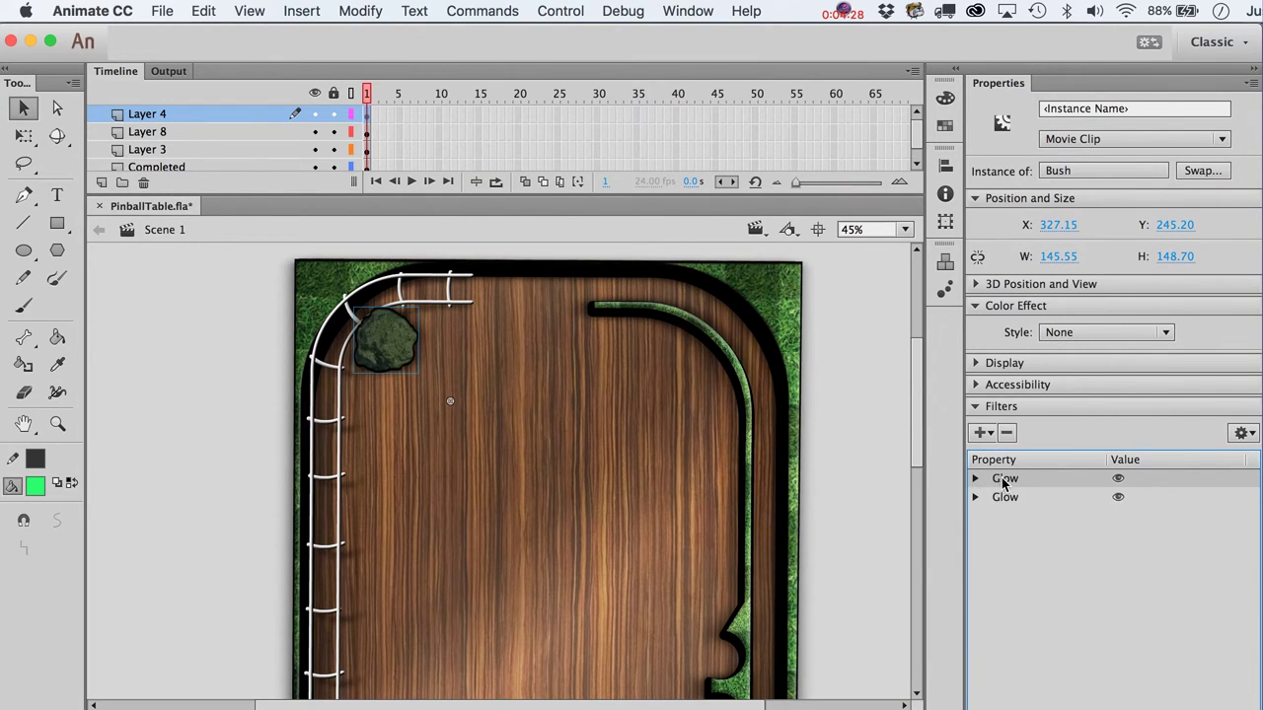
left_click(992, 517)
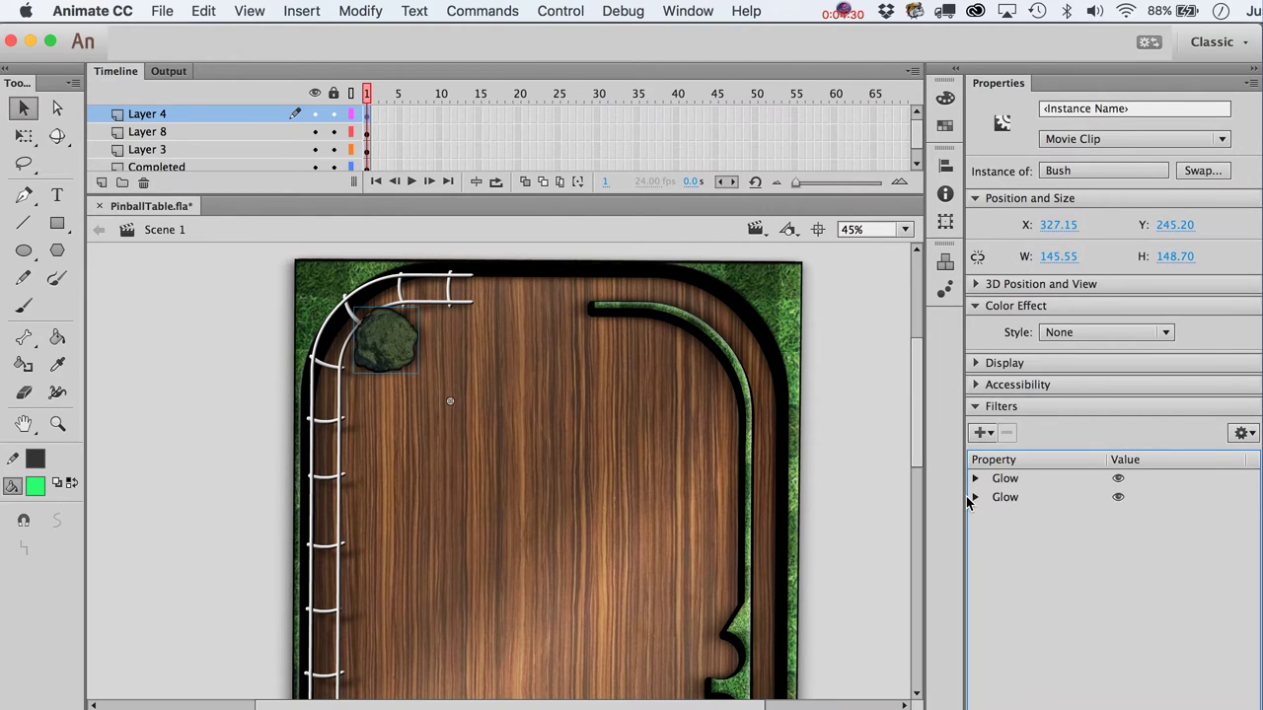
left_click(975, 497)
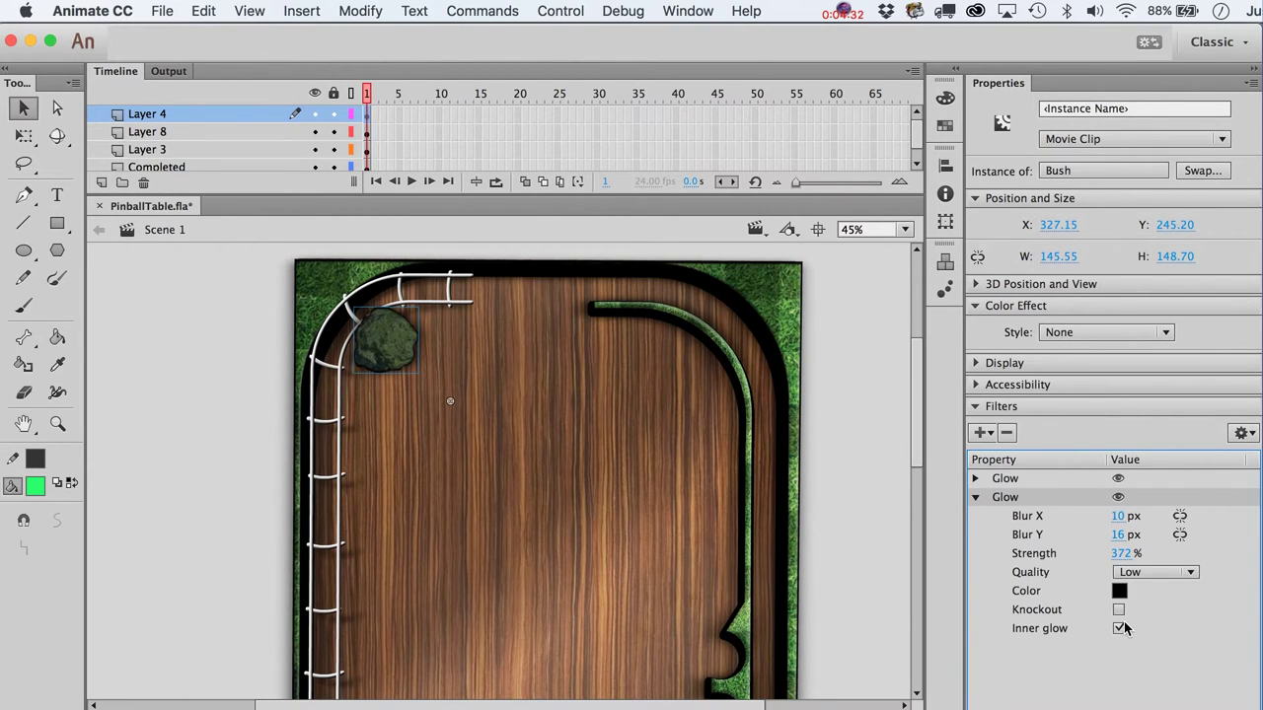
left_click(272, 361)
left_click(402, 350)
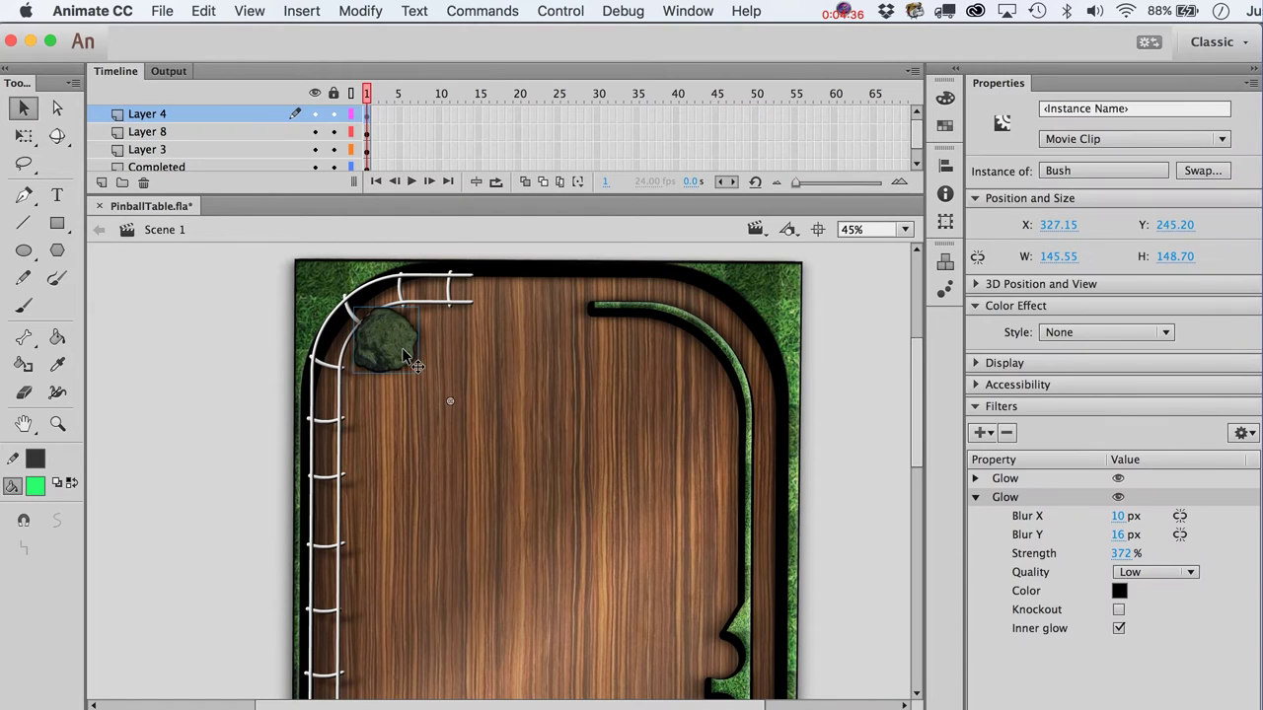
Step: Set the bush's inner Glow filter to 8 px for both Blur X and Blur Y, and deselect it to review the shading
left_click(253, 362)
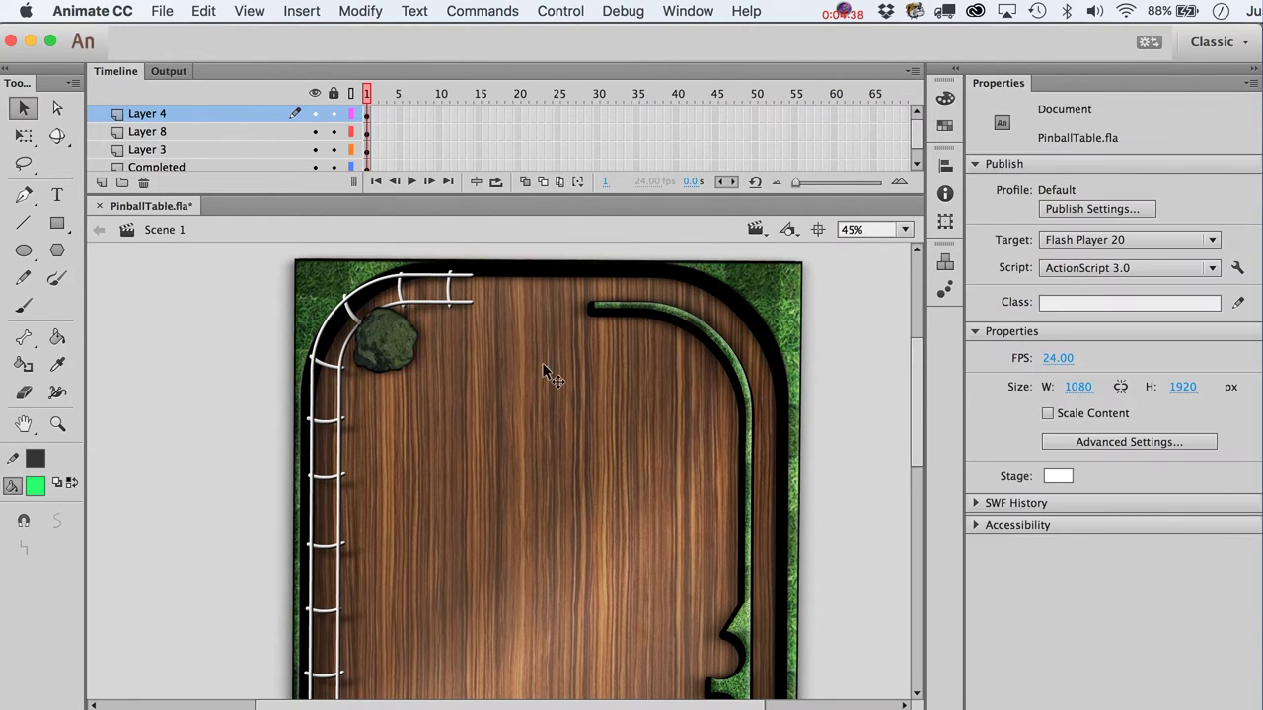
left_click(396, 340)
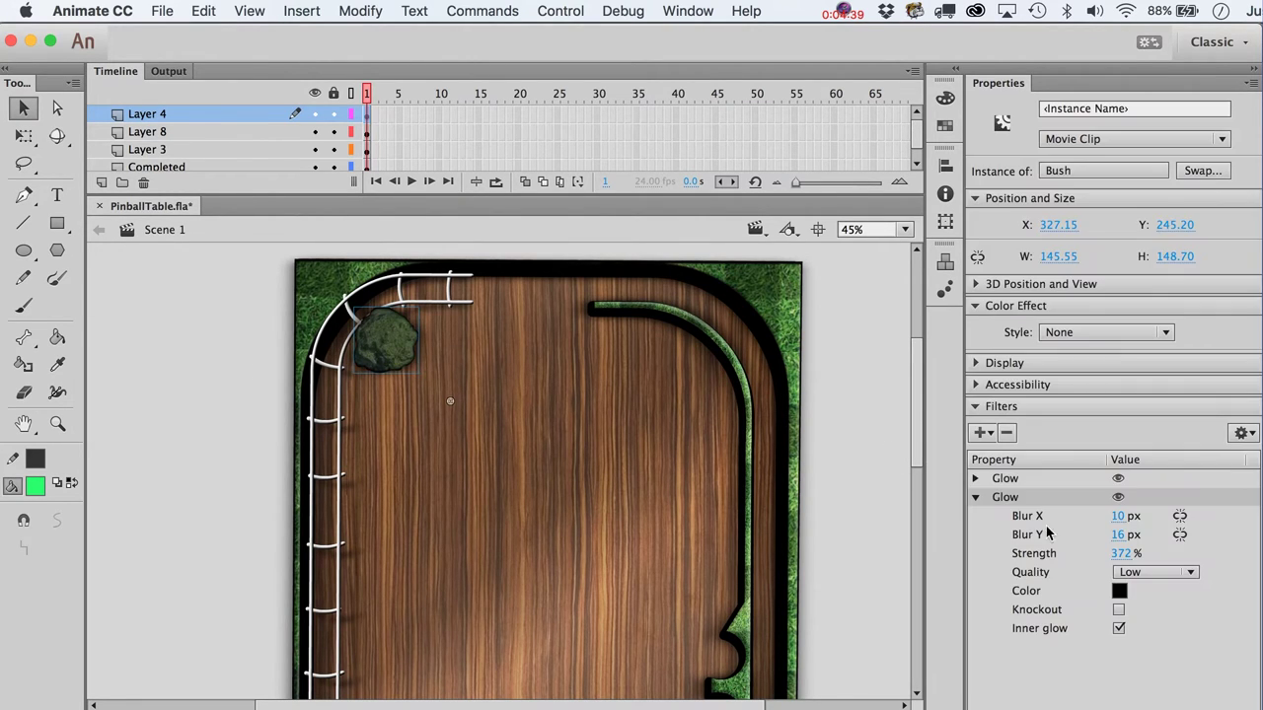
left_click(1119, 535)
type("10")
key("Return")
left_click_drag(1113, 534, 1131, 536)
left_click(1127, 517)
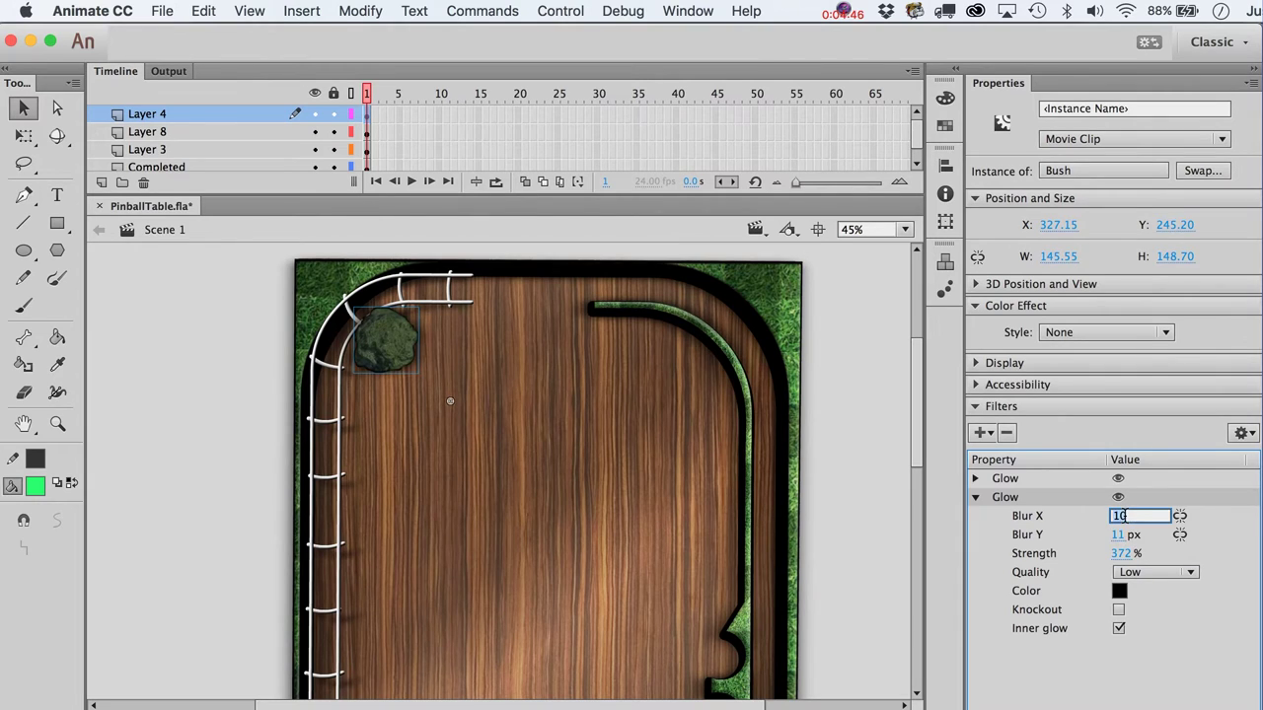
type("8")
key("Tab")
key("Tab")
left_click(796, 365)
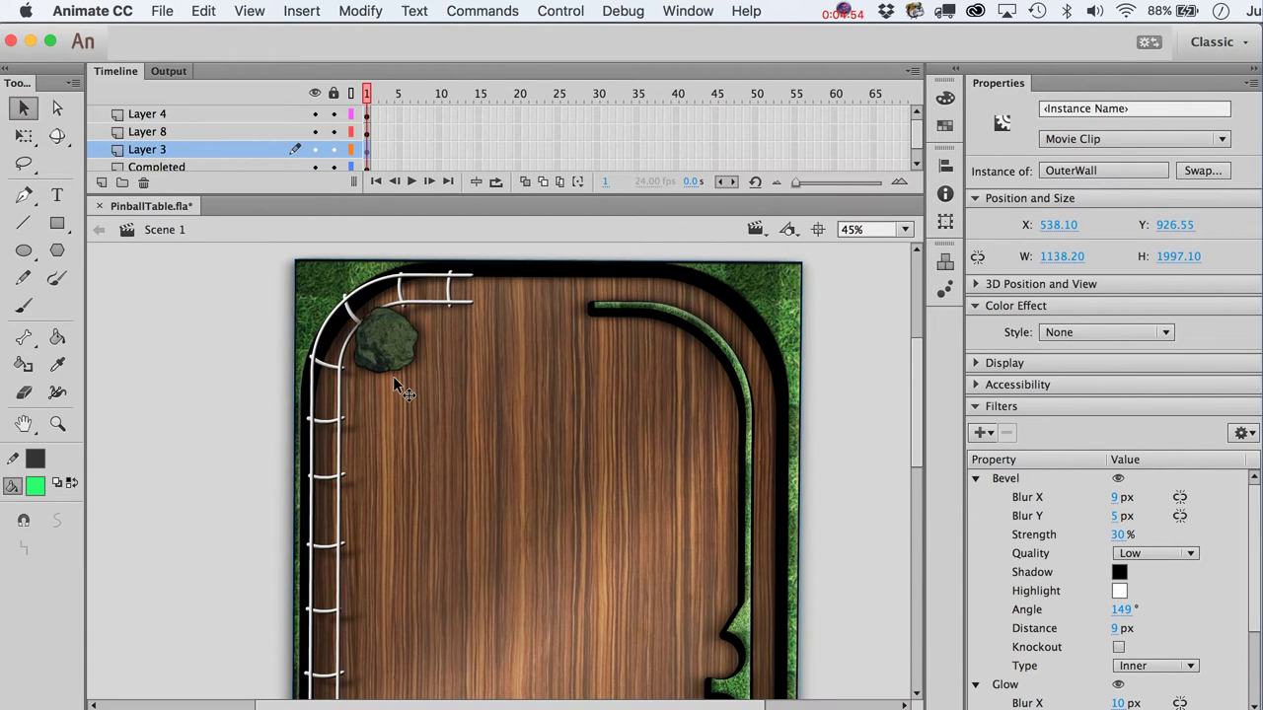
left_click(400, 347)
left_click(199, 385)
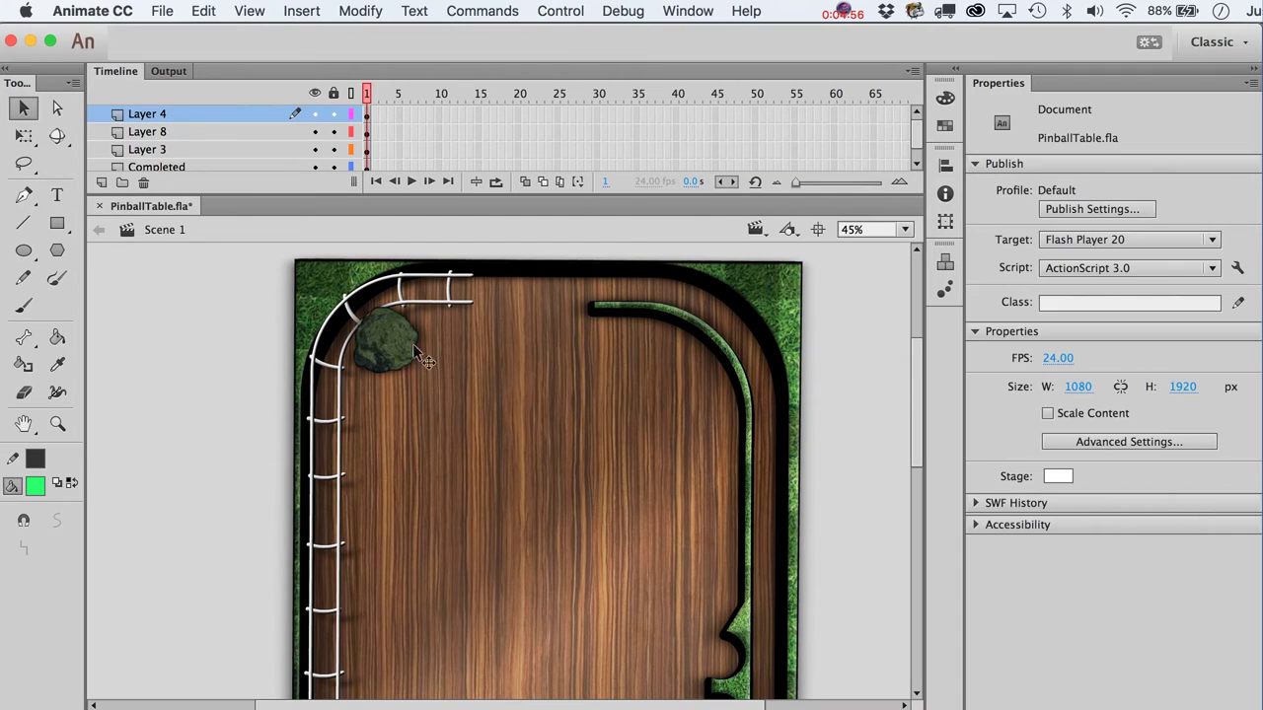
Step: Duplicate the bush, scale the copy to about 116 × 119, and place it below the first bush beside the rail
left_click(424, 360)
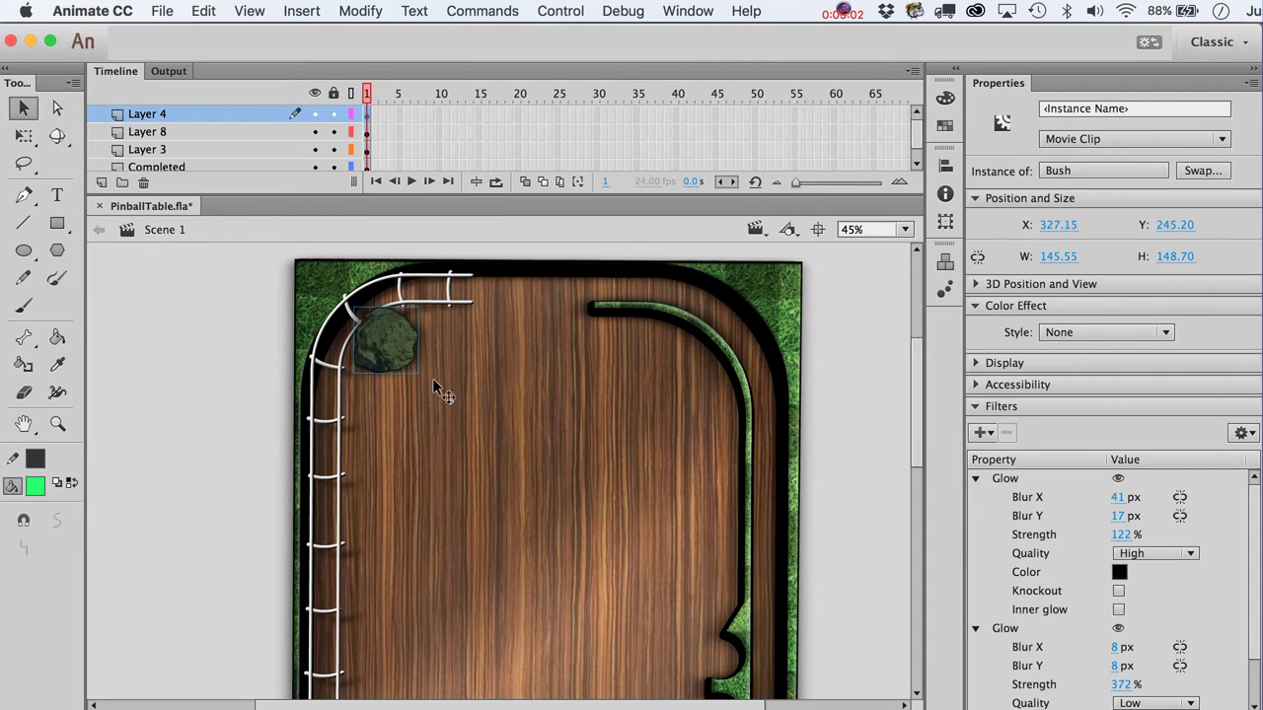
key("super+v")
left_click_drag(506, 483, 382, 389)
key("q")
key("v")
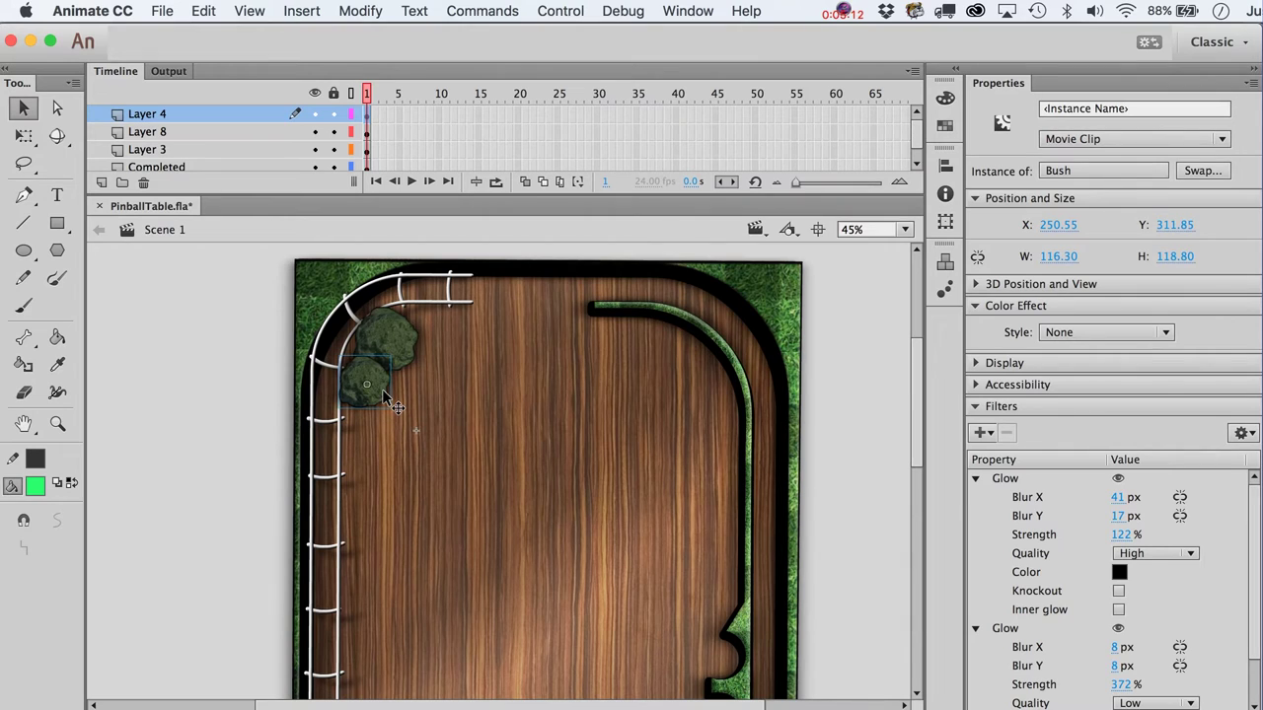
Step: Paste another bush, scale it to about 78 × 79, and tuck it against the two bushes at about X 282, Y 256
key("super+v")
key("q")
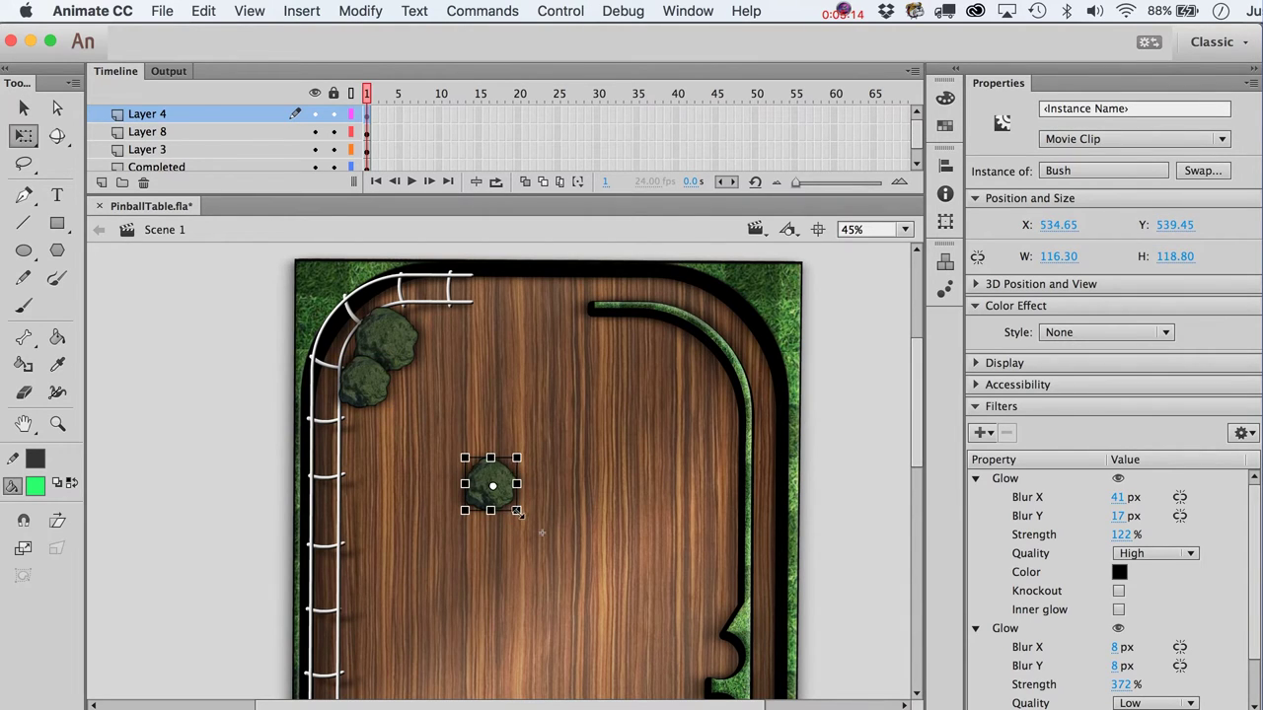
left_click_drag(518, 512, 414, 394)
key("v")
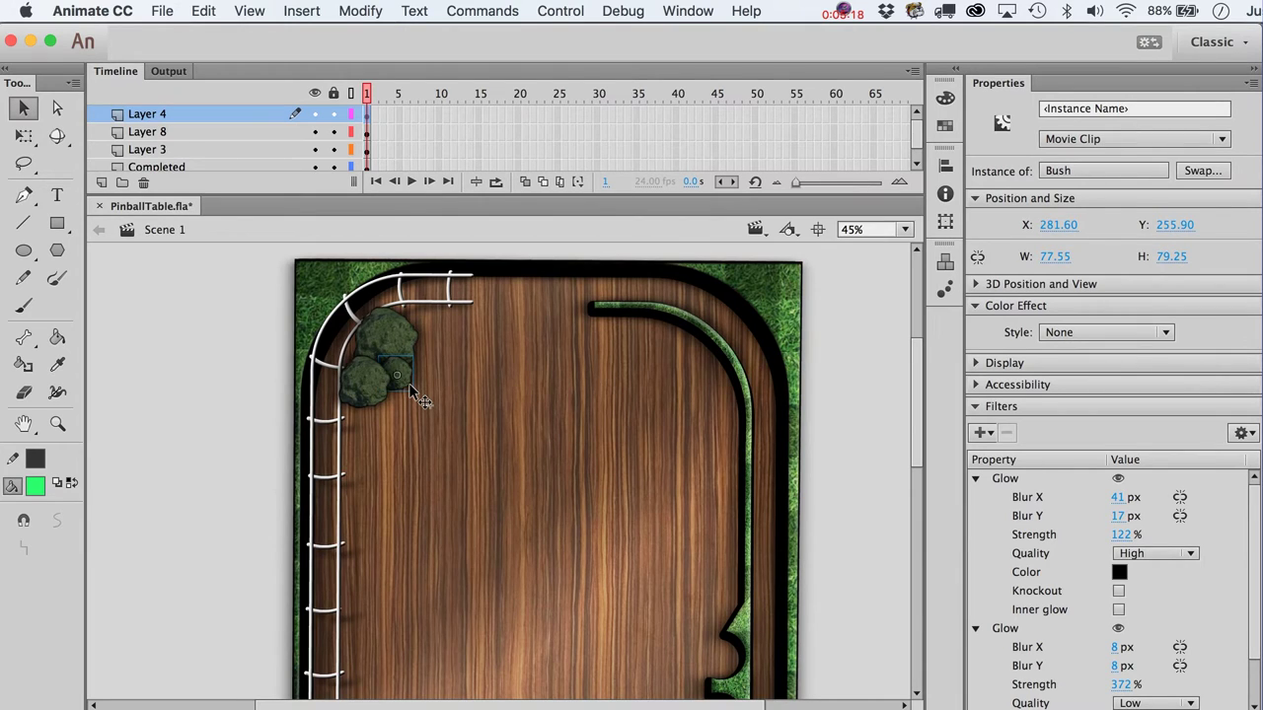
key("u")
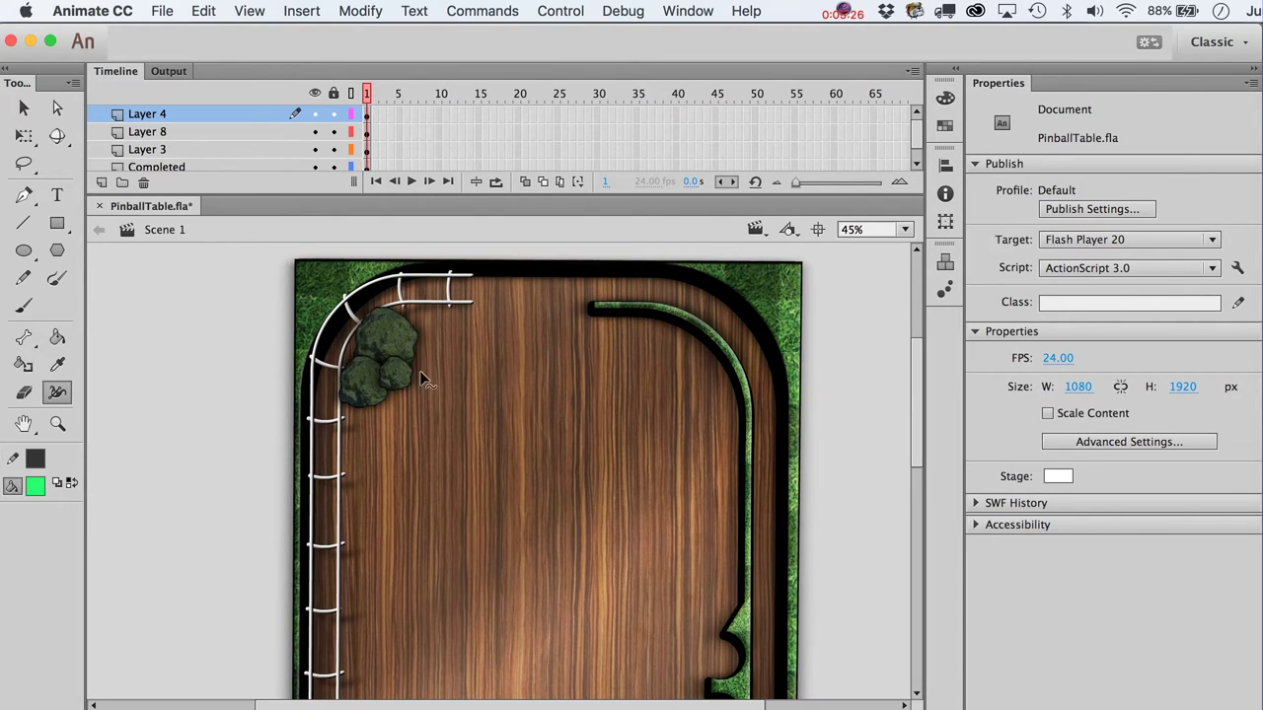
key("v")
Step: Duplicate the smallest bush onto the open wood to its right and remove both Glow filters from the copy
left_click(392, 382)
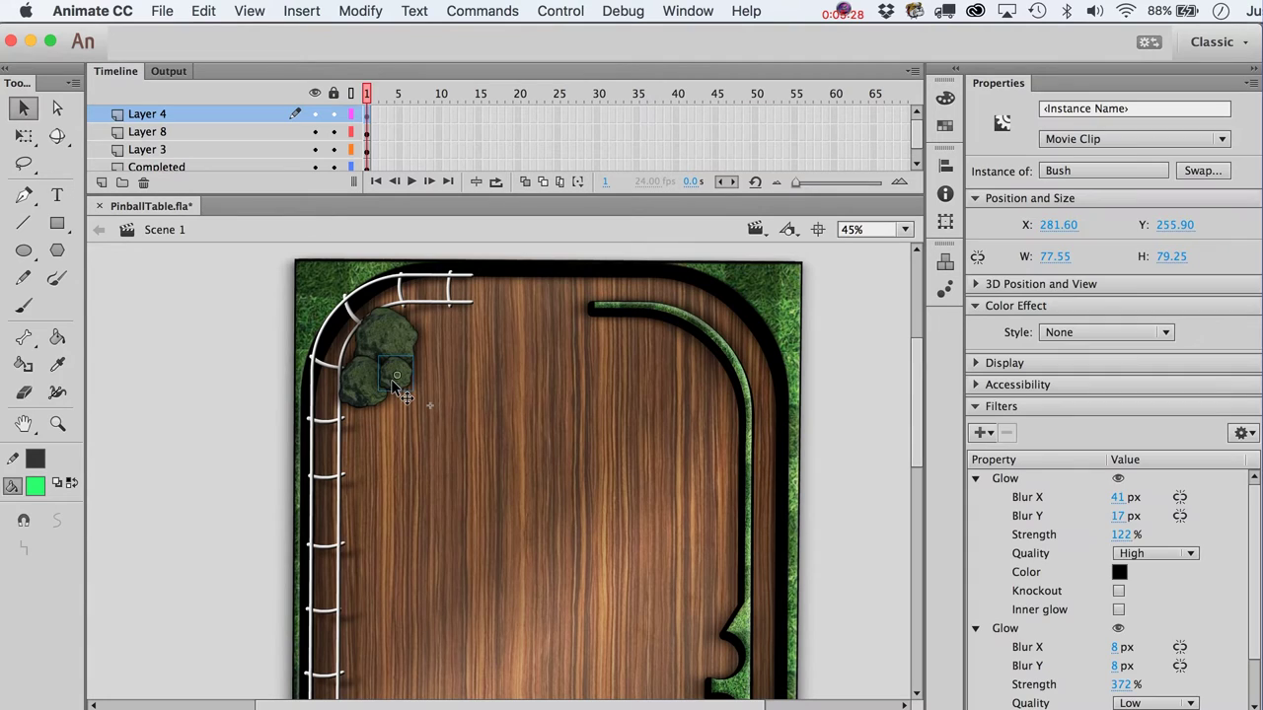
left_click_drag(392, 380, 474, 368)
left_click(1021, 481)
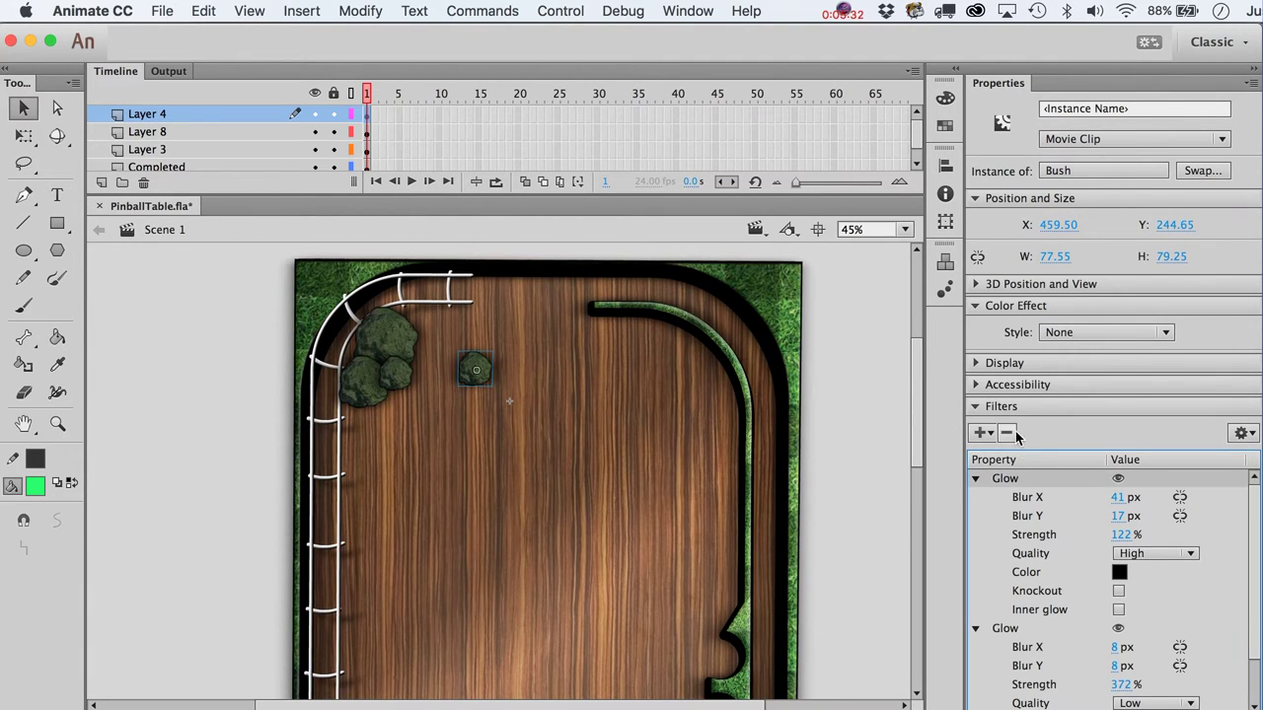
left_click(1006, 434)
left_click(1007, 435)
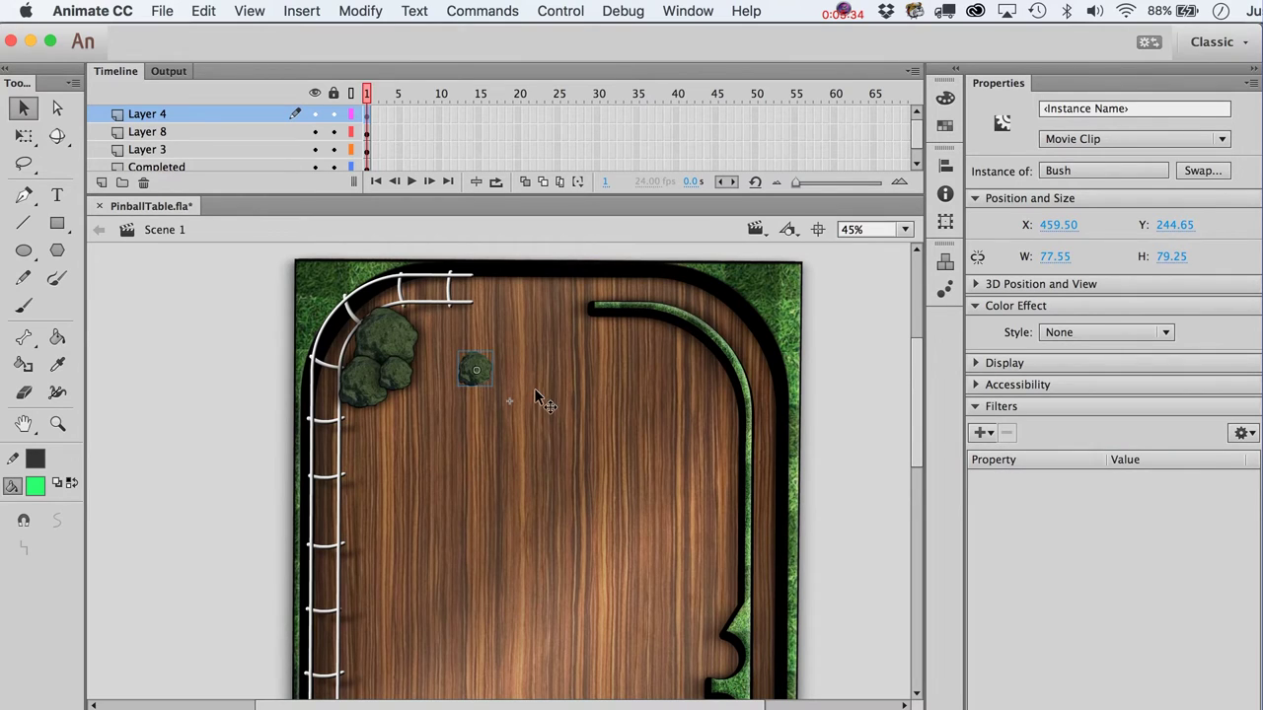
Step: Place the unfiltered copy over the seam where the three bushes meet and rotate it about 45°
left_click_drag(474, 371, 384, 364)
left_click(262, 417)
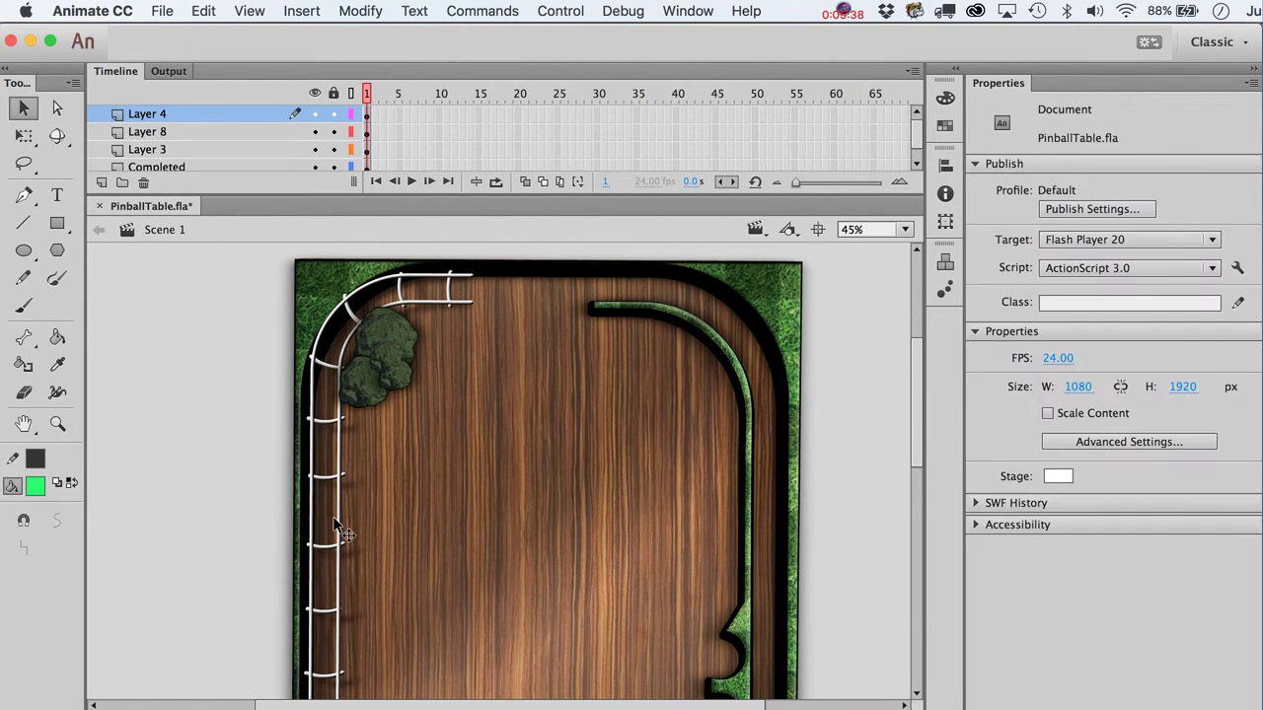
left_click(399, 371)
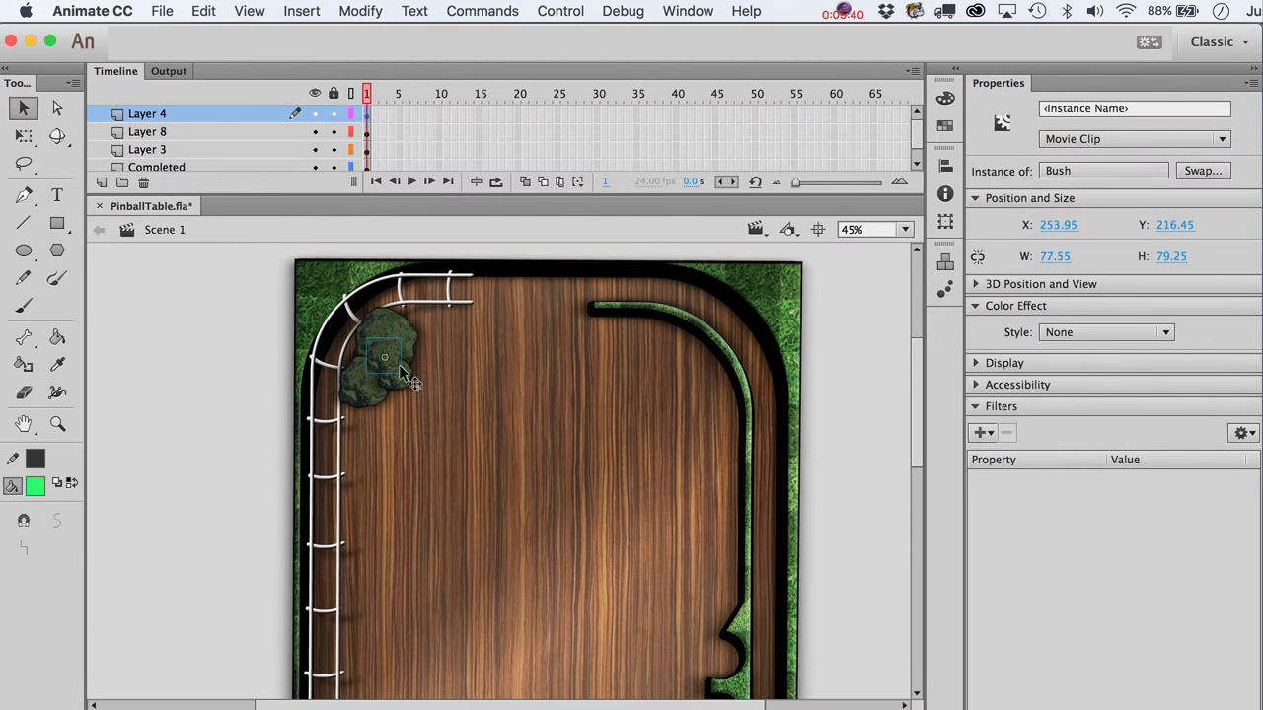
key("q")
left_click_drag(409, 338, 415, 353)
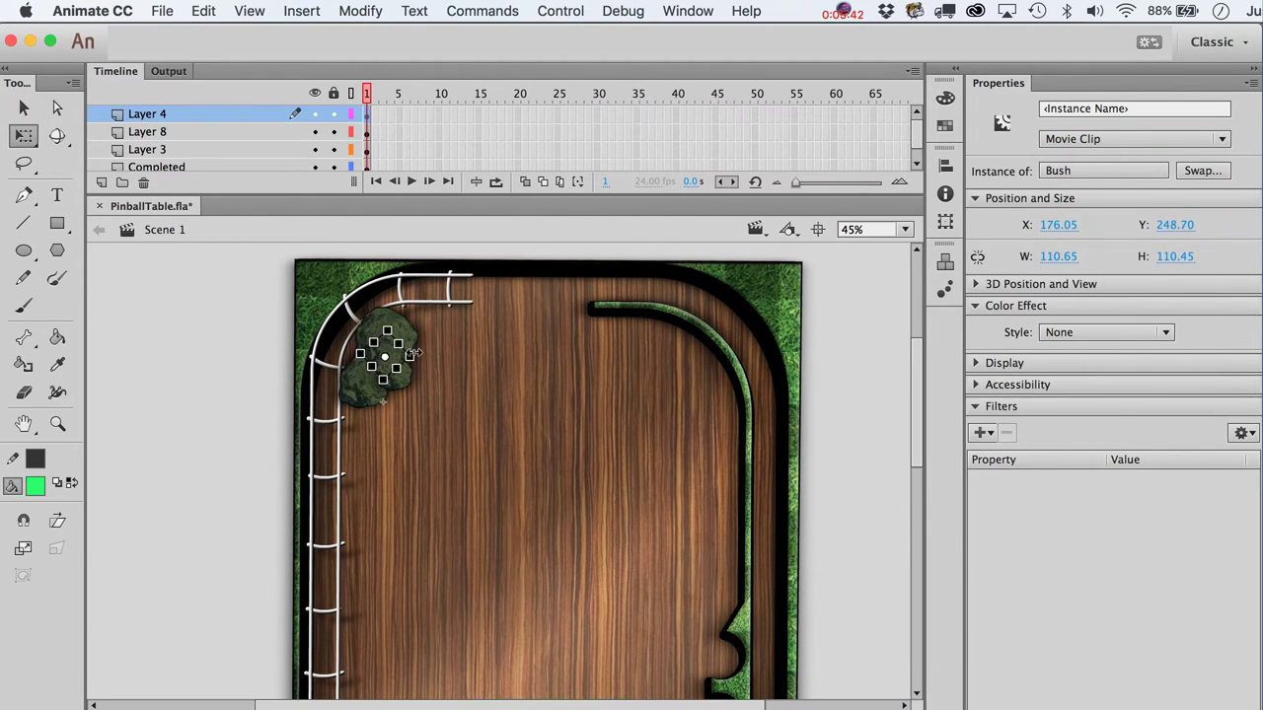
key("v")
key("super+shift+a")
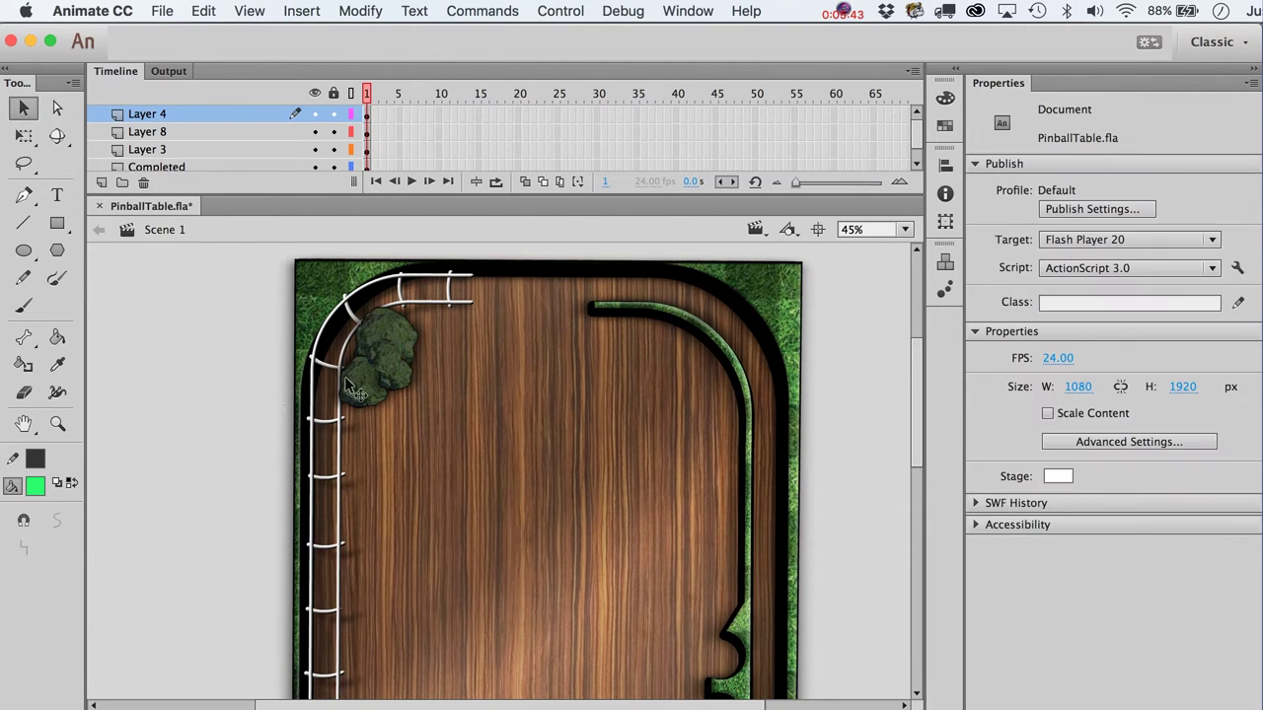
Step: Nudge the rotated, unfiltered bush copy slightly toward the rail, to about X 172, Y 249
left_click(395, 367)
key("super+shift+a")
left_click(376, 391)
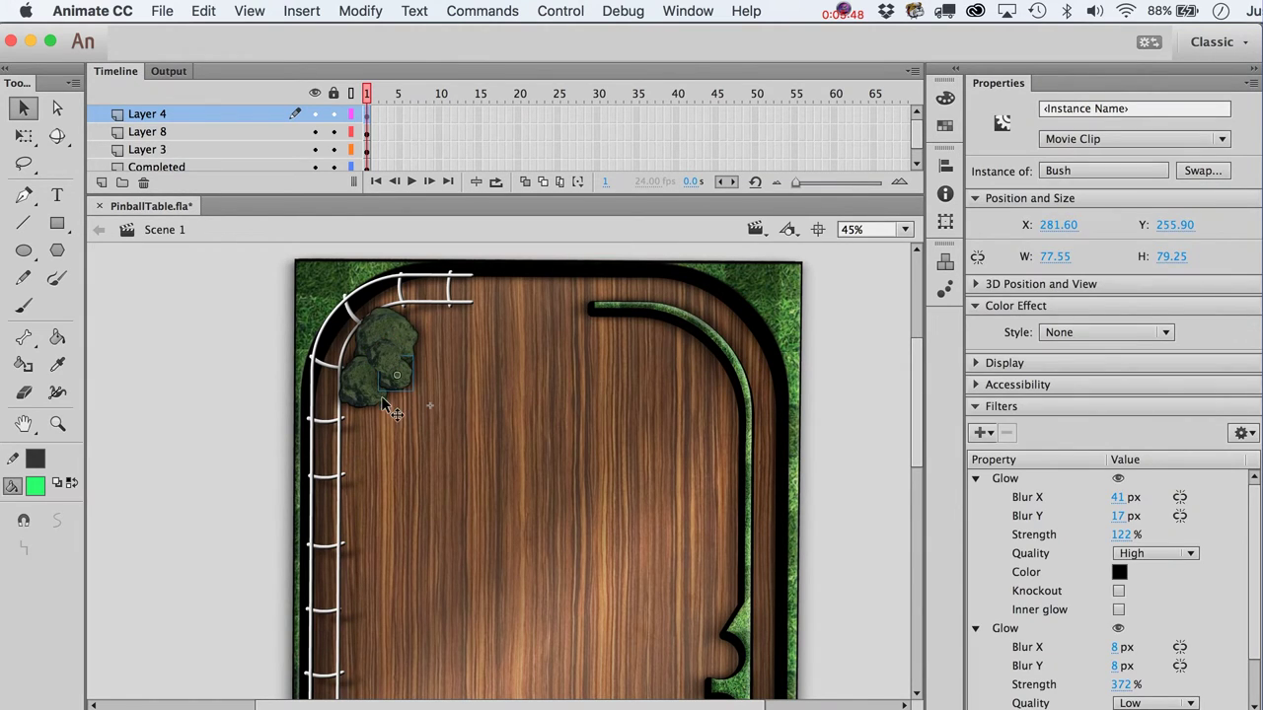
left_click(220, 434)
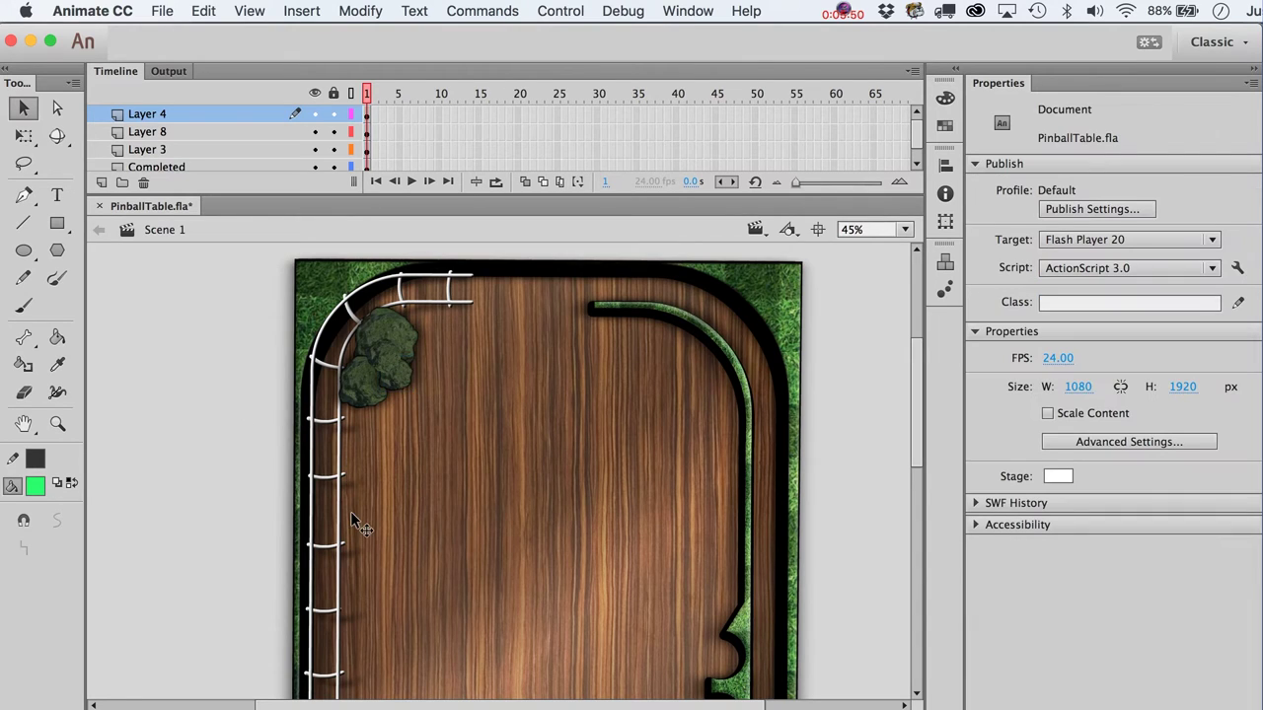
scroll(350, 511, "down", 5)
scroll(355, 515, "up", 6)
left_click(382, 435)
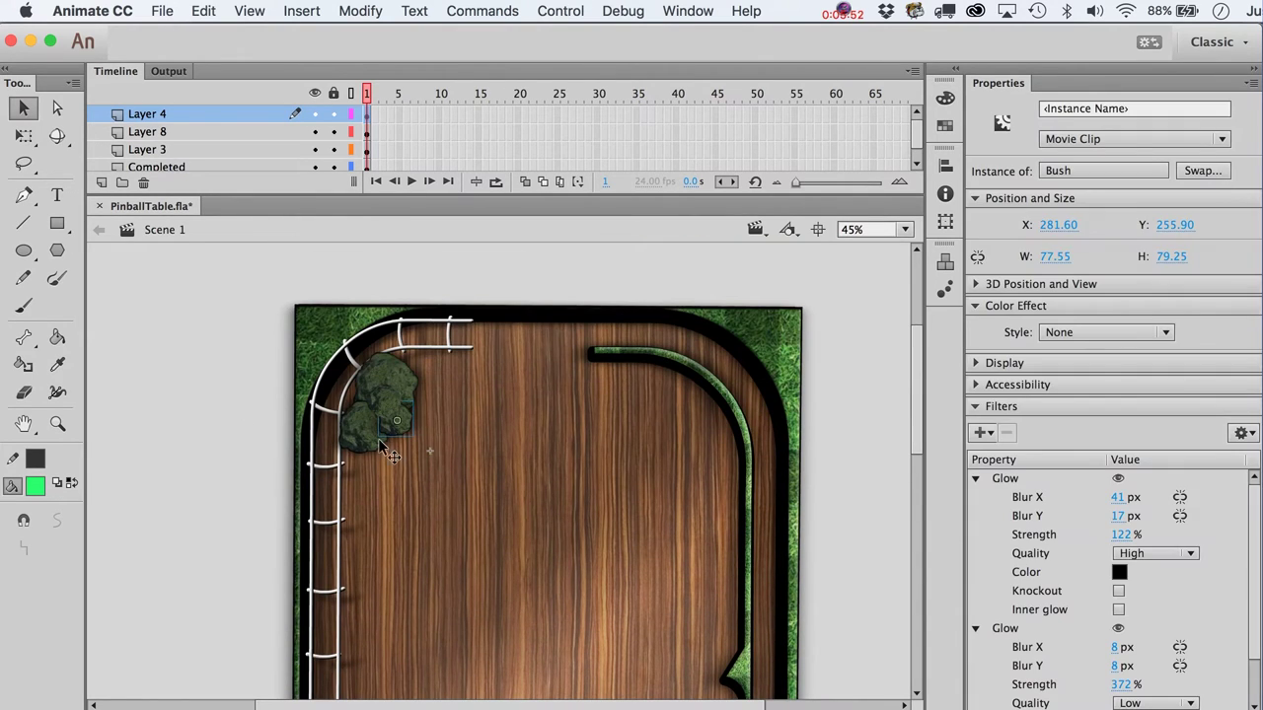
left_click(399, 437)
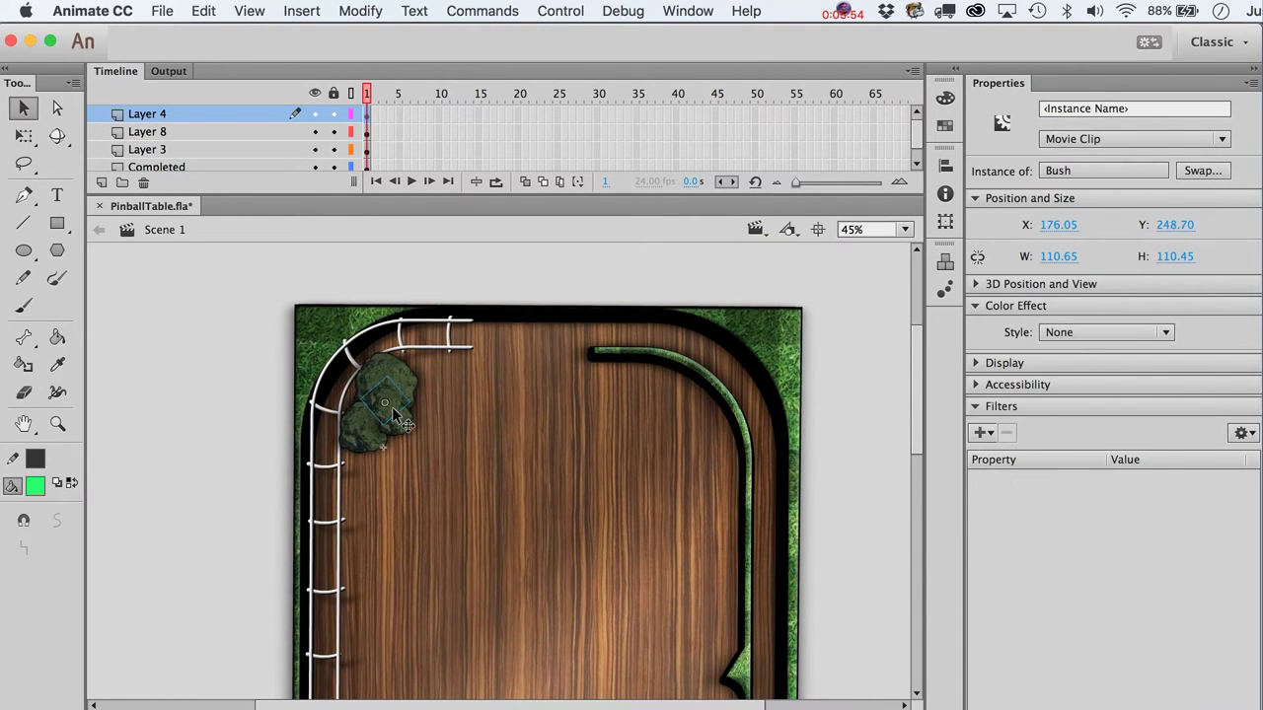
left_click_drag(395, 417, 393, 416)
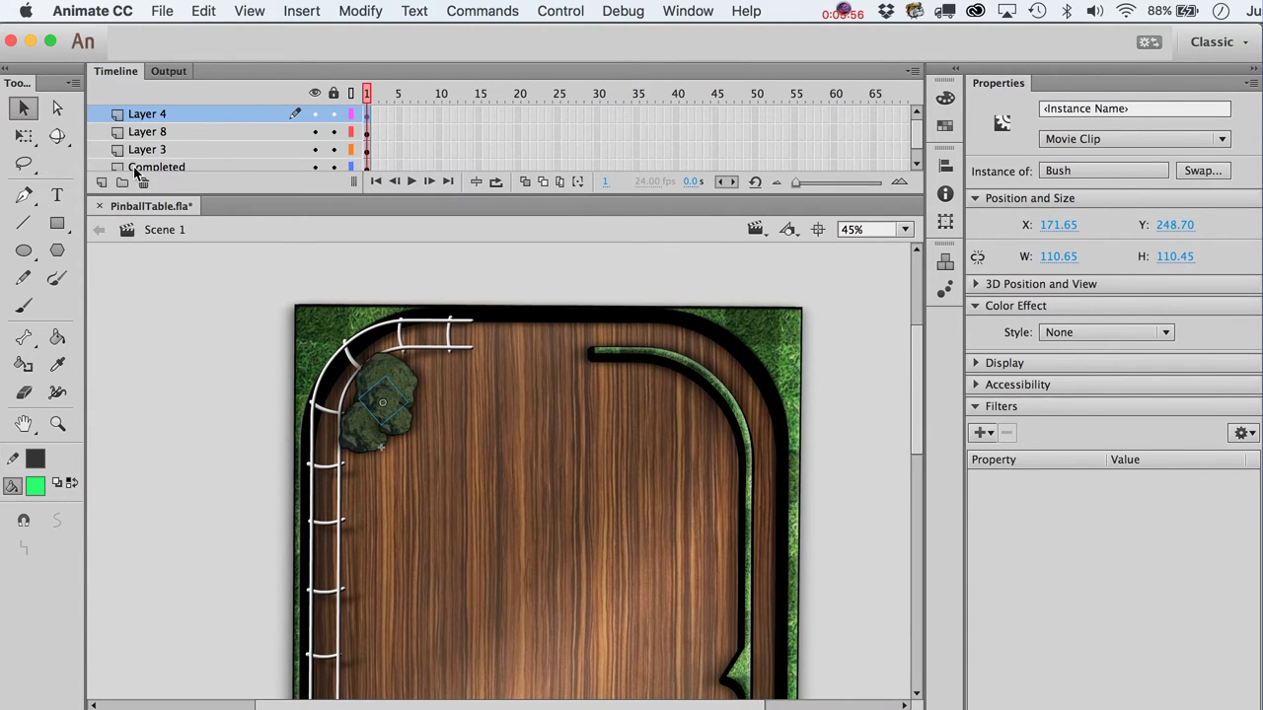
Step: Add a layer above Layer 4 and paint over the seams between the bushes using a large brush in the bushes' sampled green
left_click(102, 182)
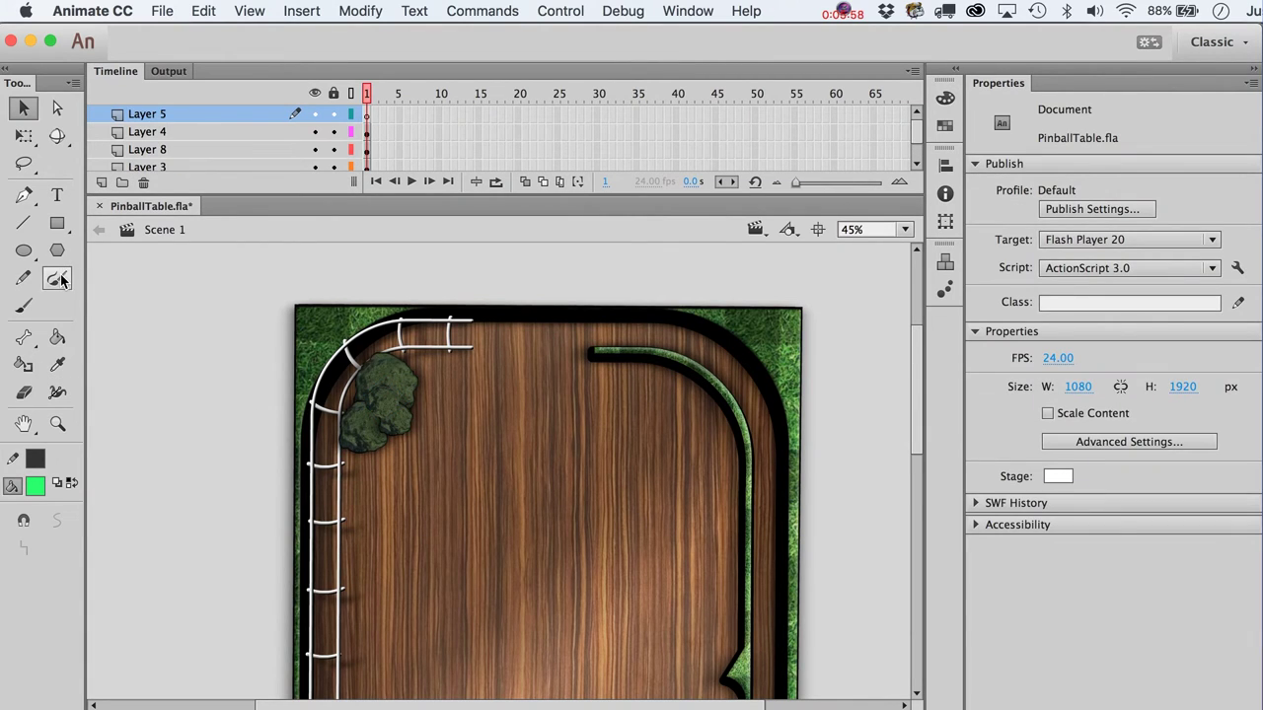
left_click(24, 306)
left_click(35, 485)
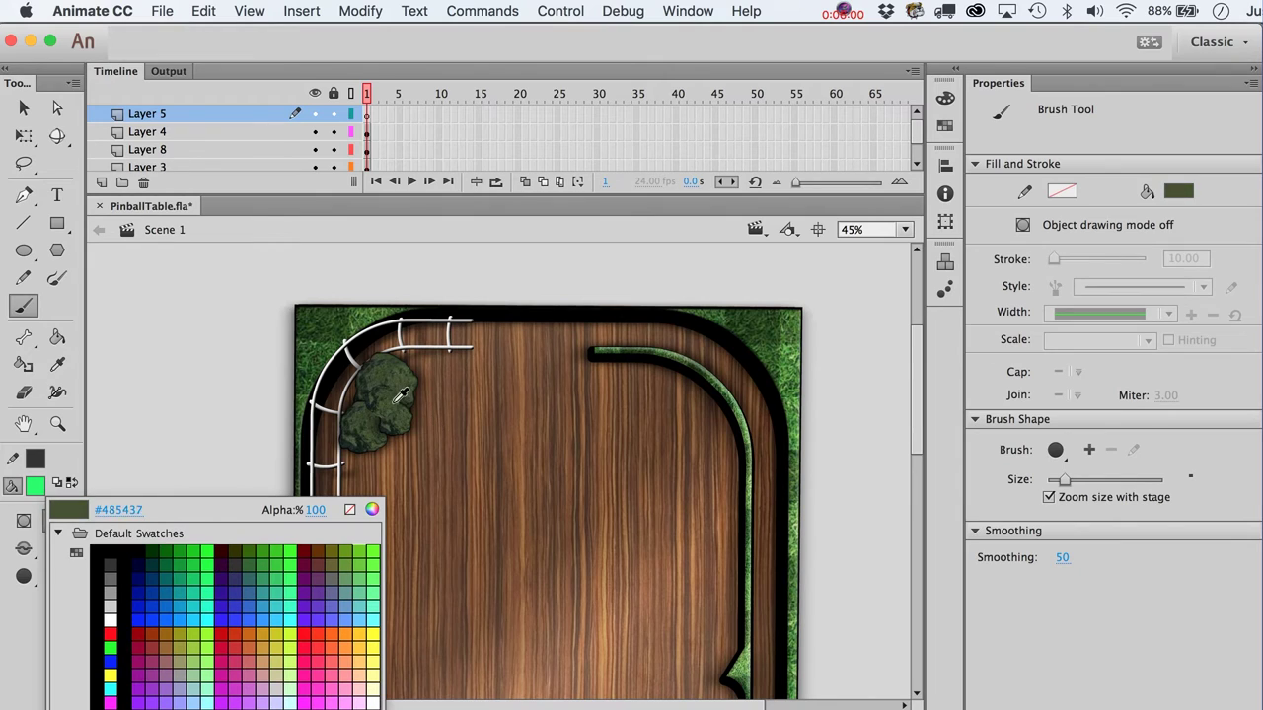
left_click(398, 394)
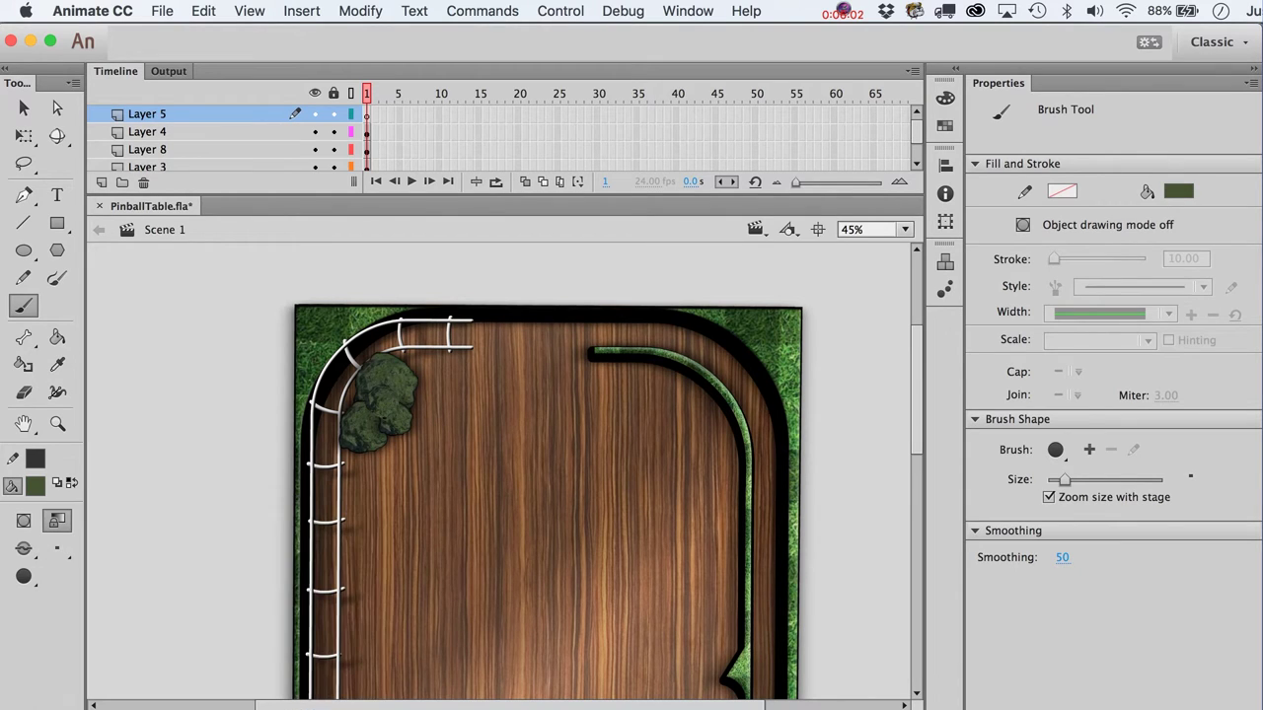
left_click(56, 548)
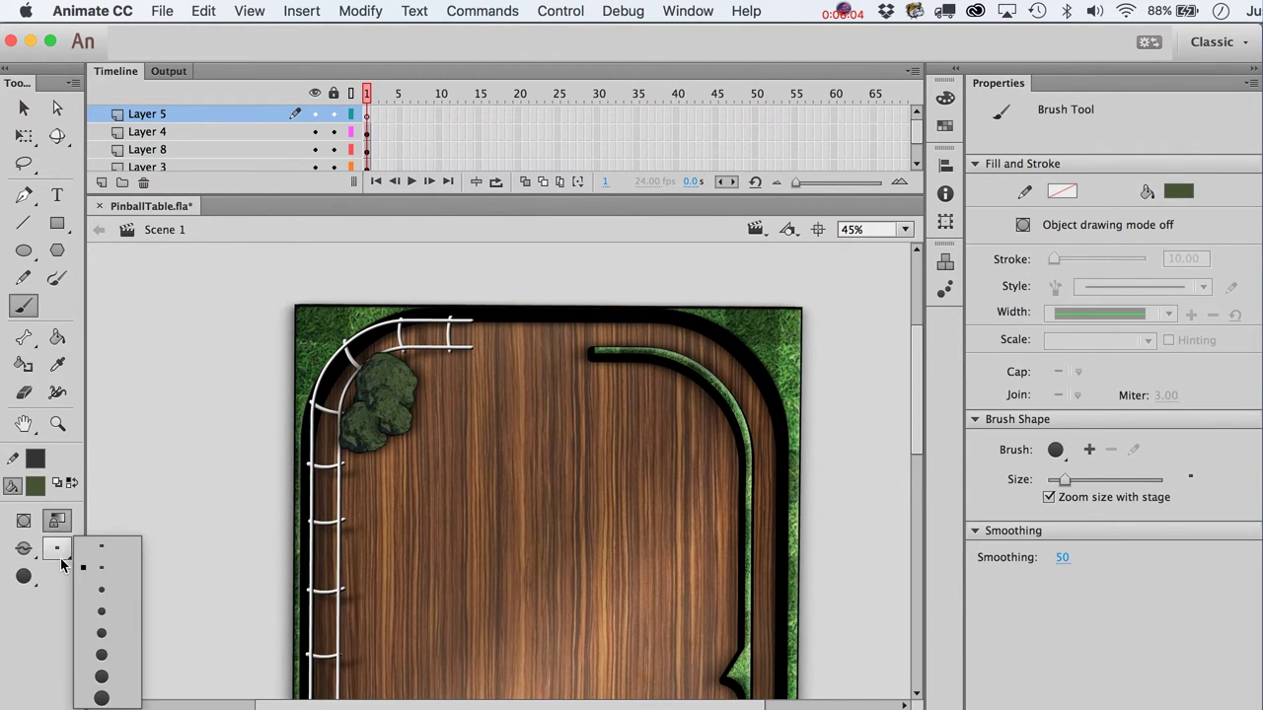
left_click(101, 679)
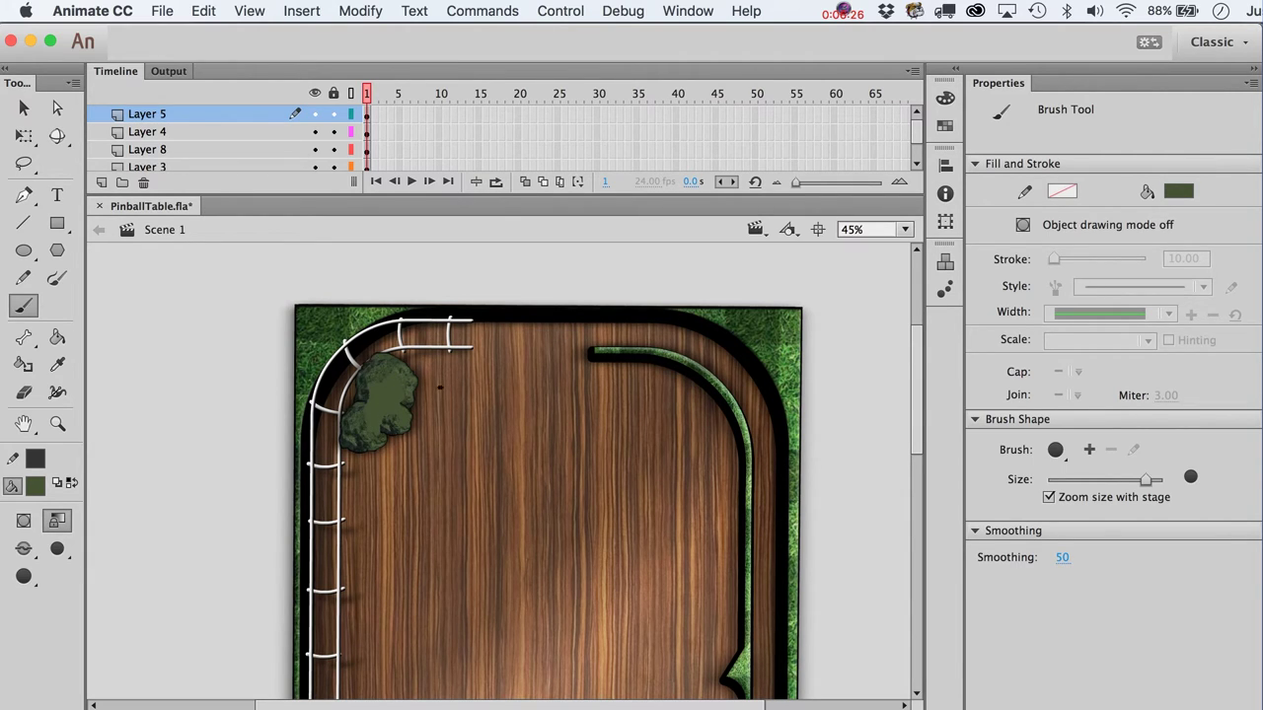
key("v")
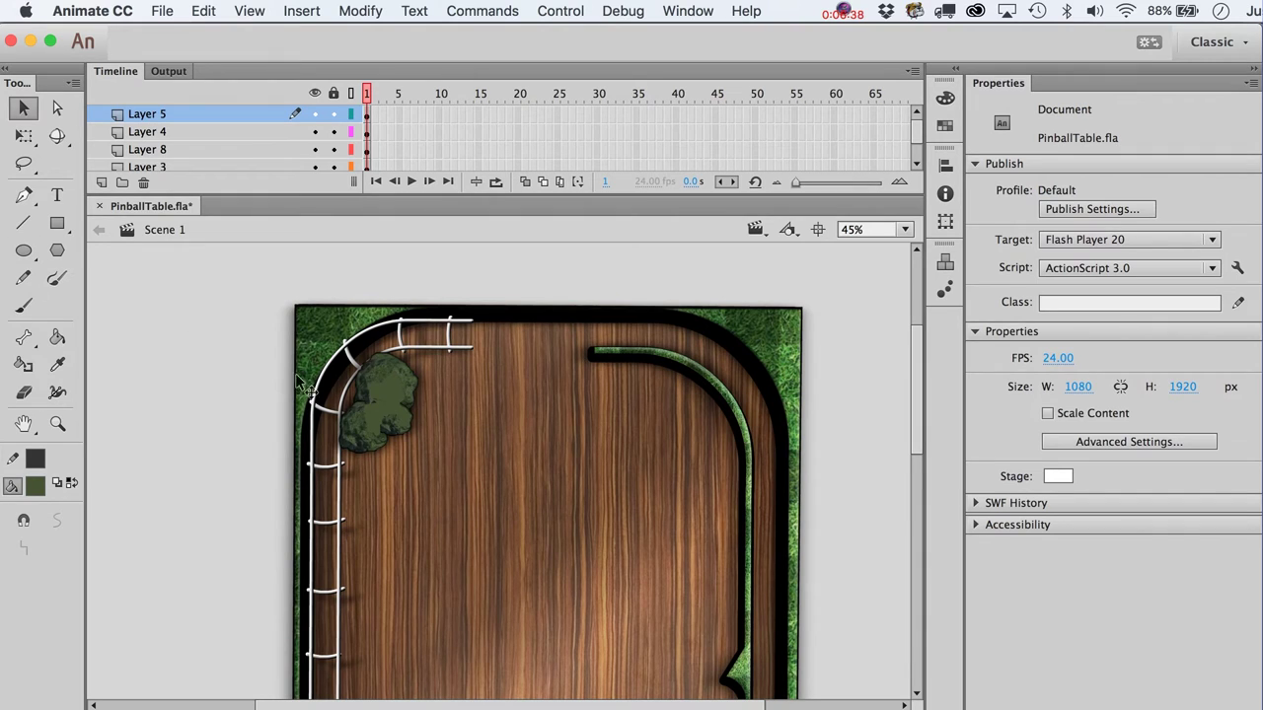
Step: Examine how the painted green patch covers the seams and sits against the bushes on the layer below
left_click(401, 415)
left_click_drag(223, 356, 383, 407)
left_click(376, 400)
left_click_drag(410, 378, 403, 390)
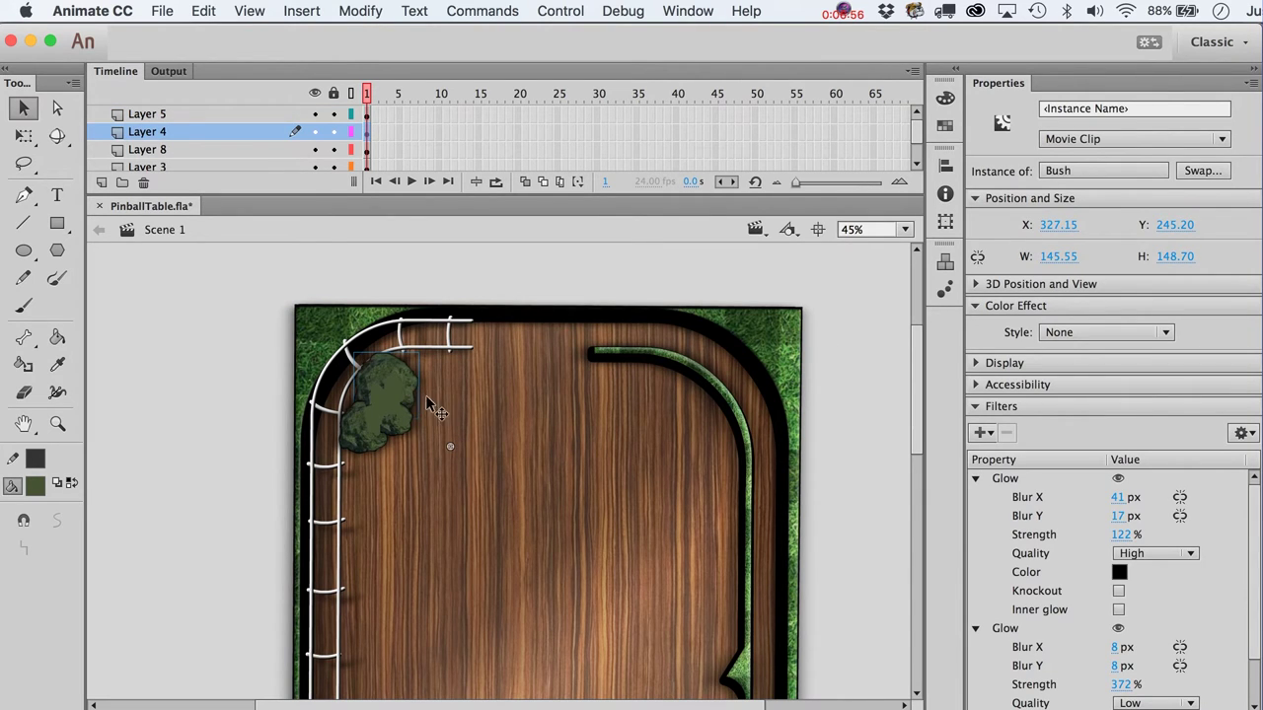
left_click(470, 395)
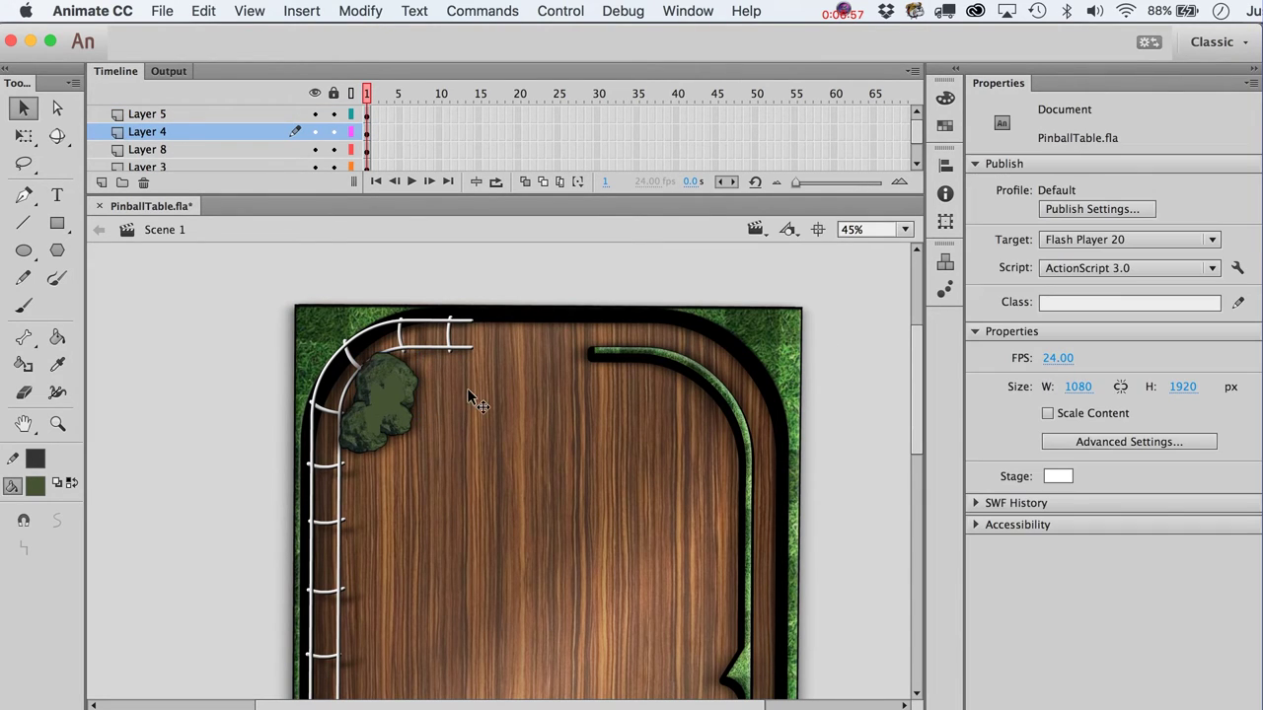
left_click(395, 410)
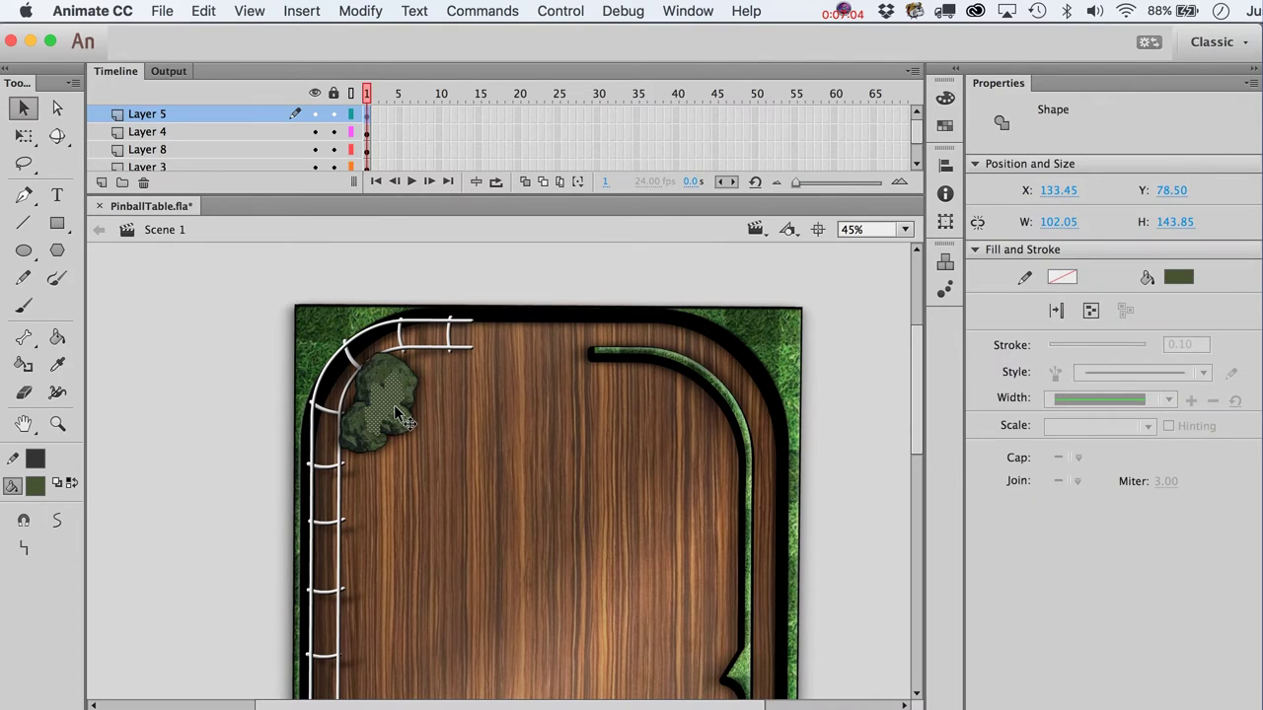
left_click(425, 402)
left_click(393, 404)
left_click(424, 402)
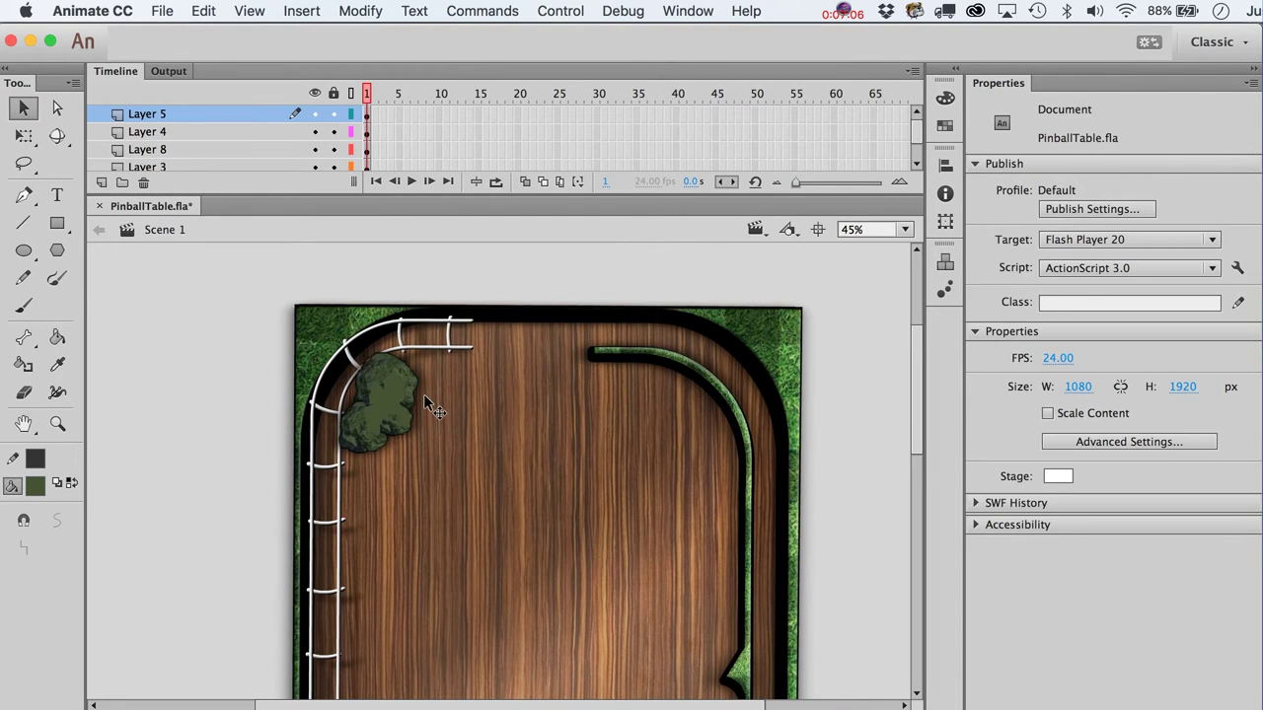
Step: Convert the painted green patch over the bushes to a movie clip and set its alpha to 70%
left_click(399, 411)
key("F8")
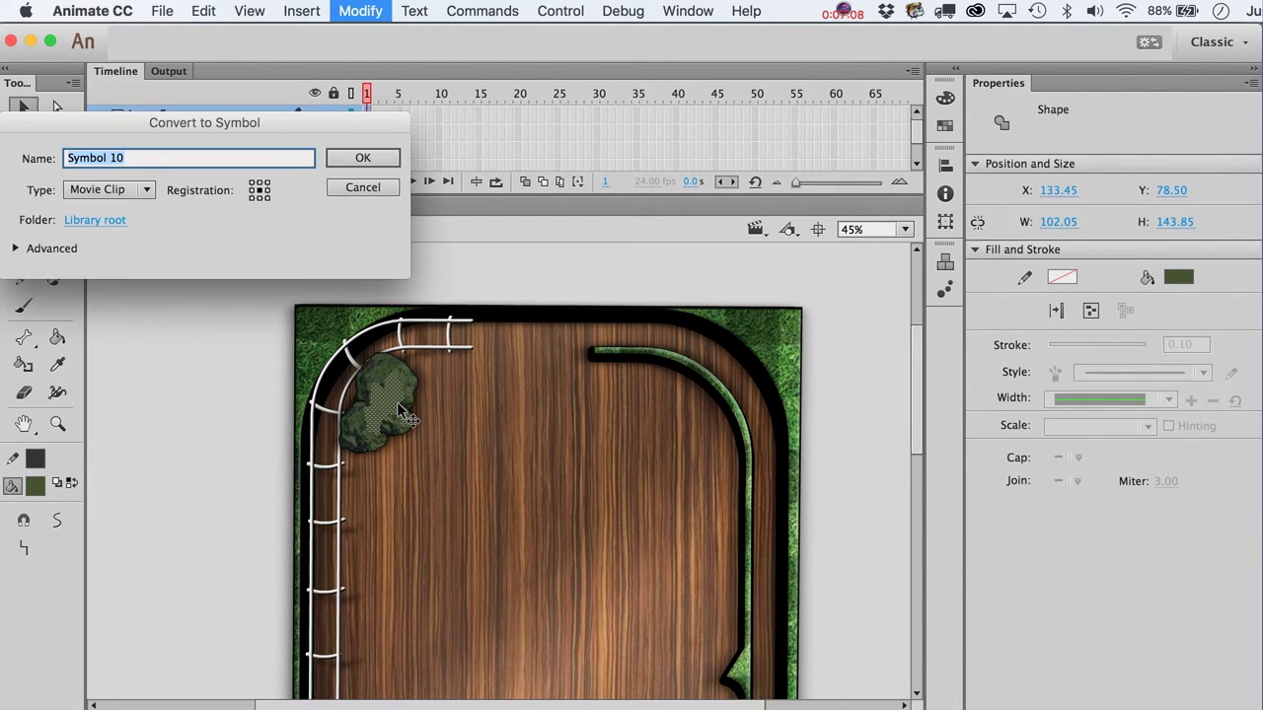
key("Return")
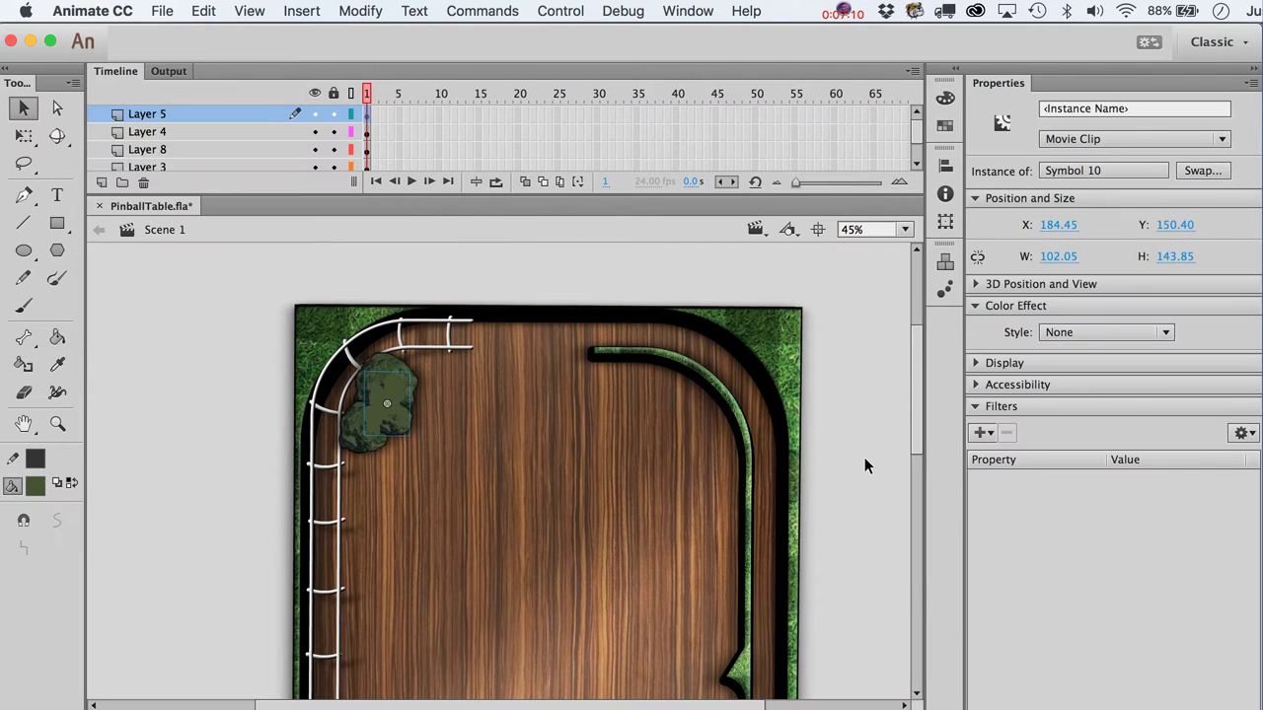
left_click(1081, 328)
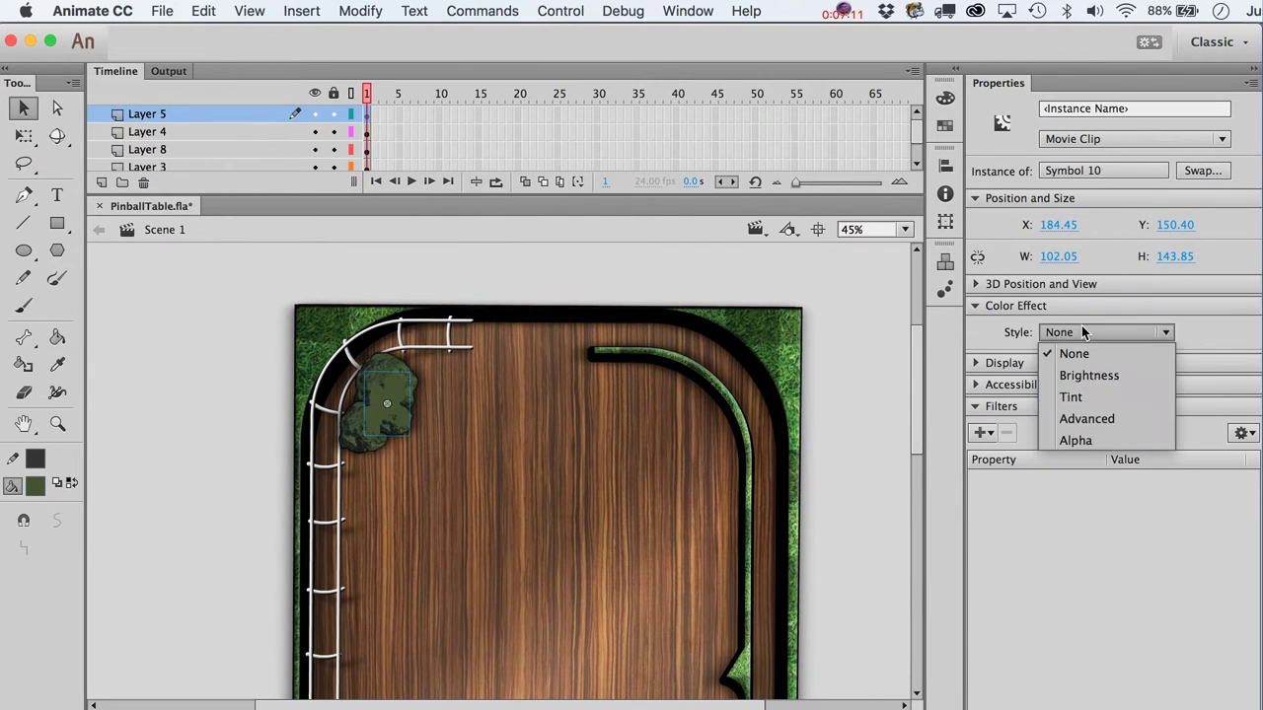
left_click(1104, 432)
left_click_drag(1086, 361, 1127, 361)
left_click_drag(217, 346, 482, 479)
left_click_drag(226, 318, 498, 516)
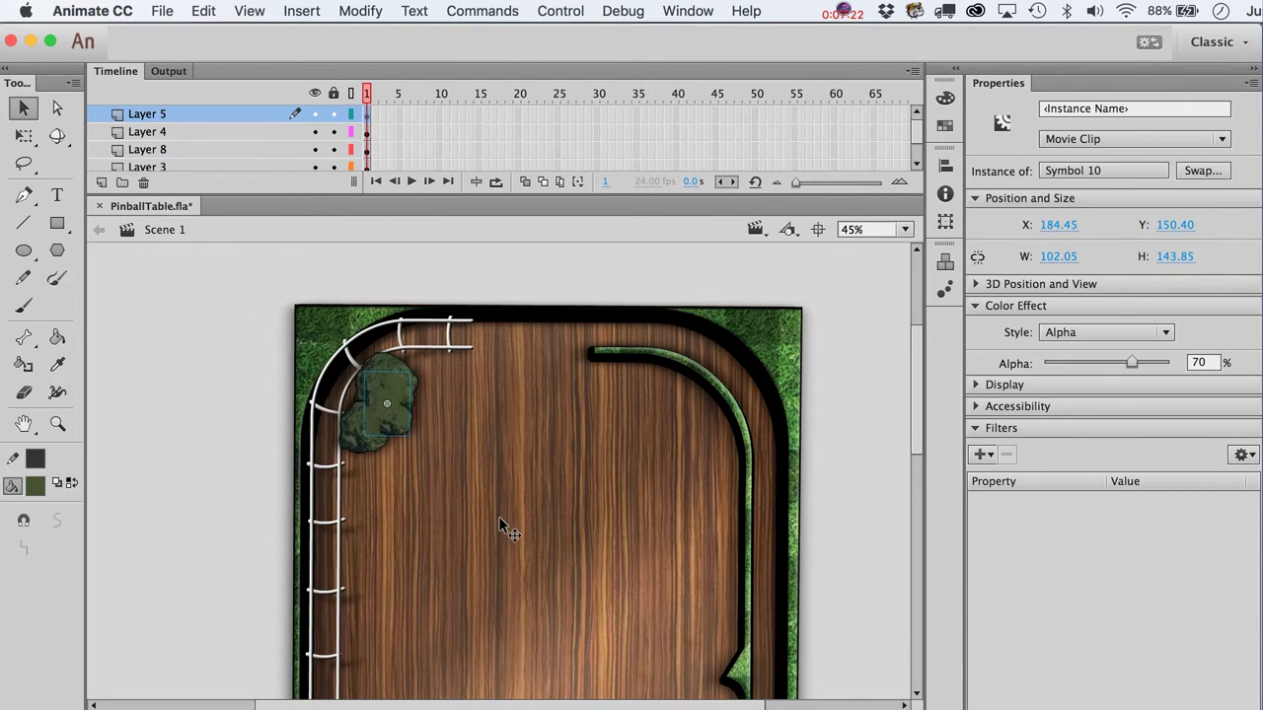
Step: Group the green patch and the three bushes into a single movie clip symbol named treemass
left_click(419, 441, "shift")
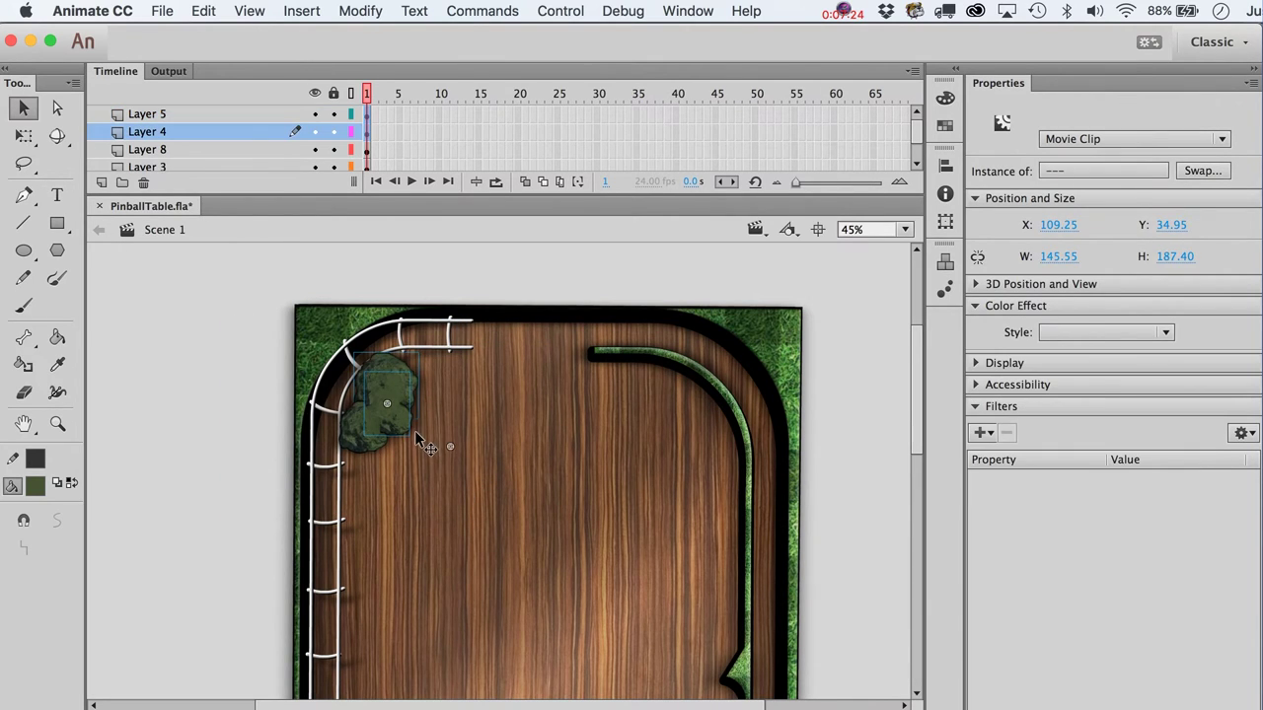
left_click(380, 449, "shift")
key("F8")
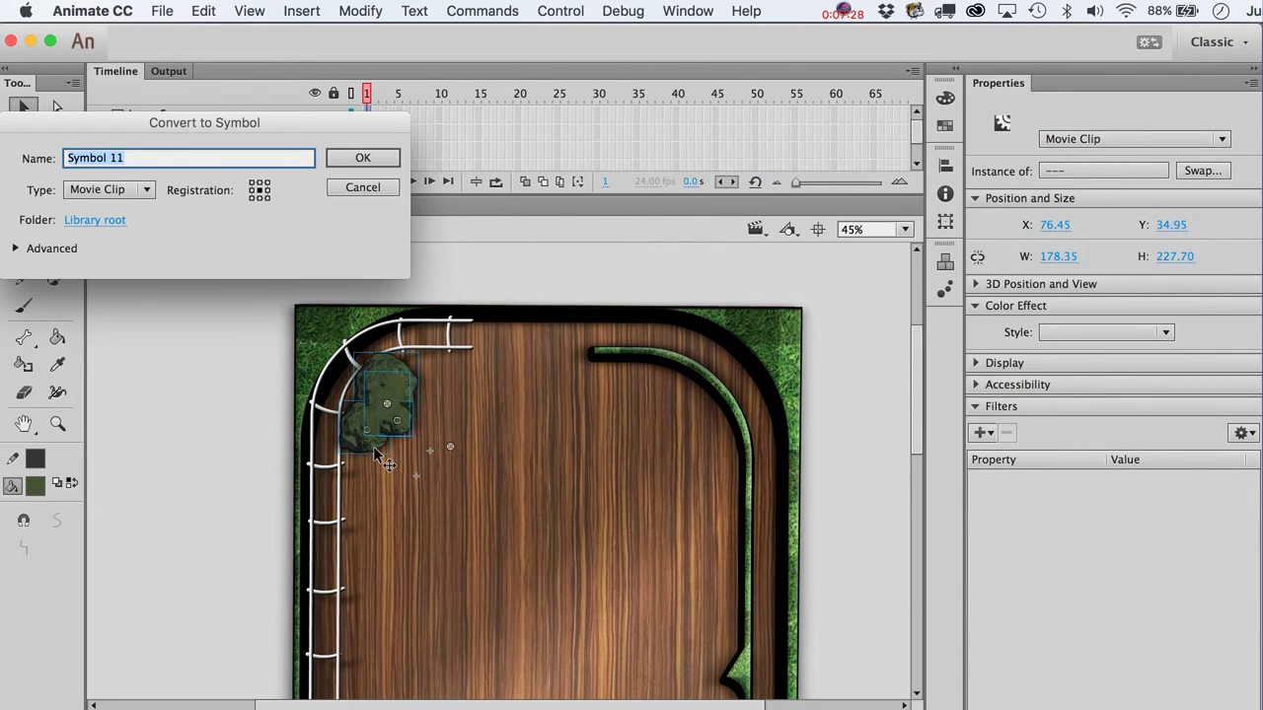
type("treemass")
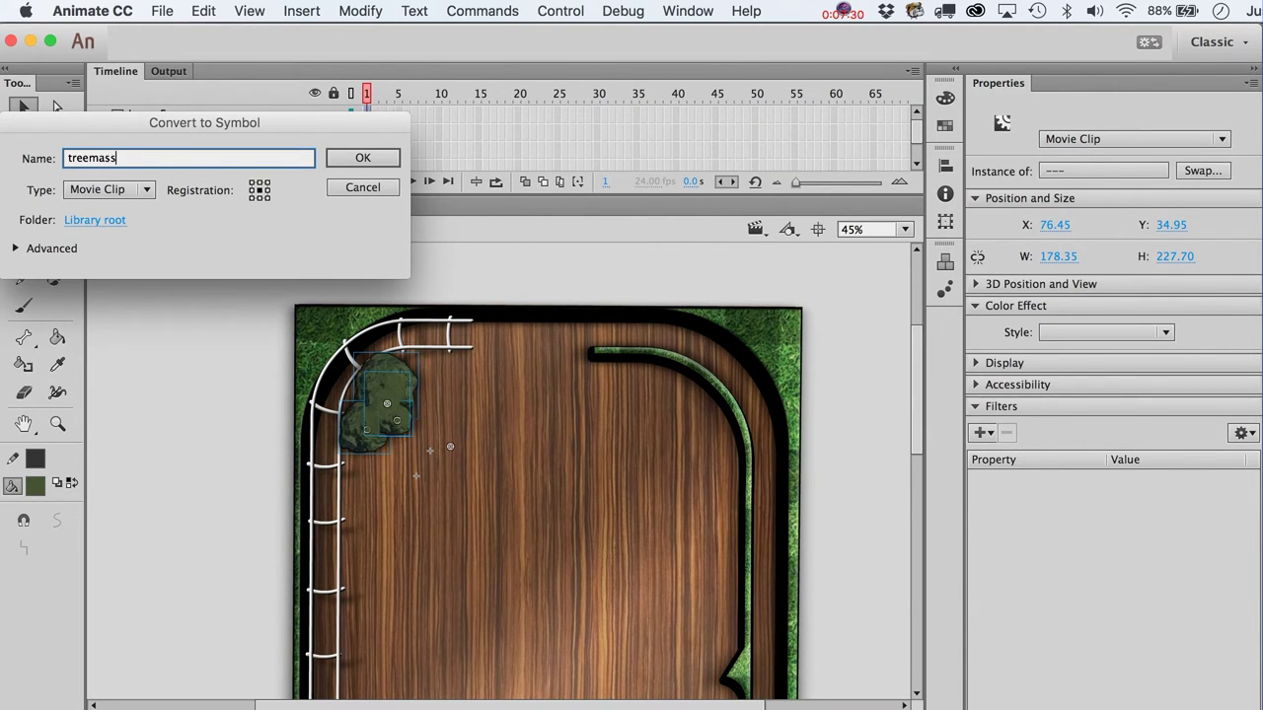
key("Return")
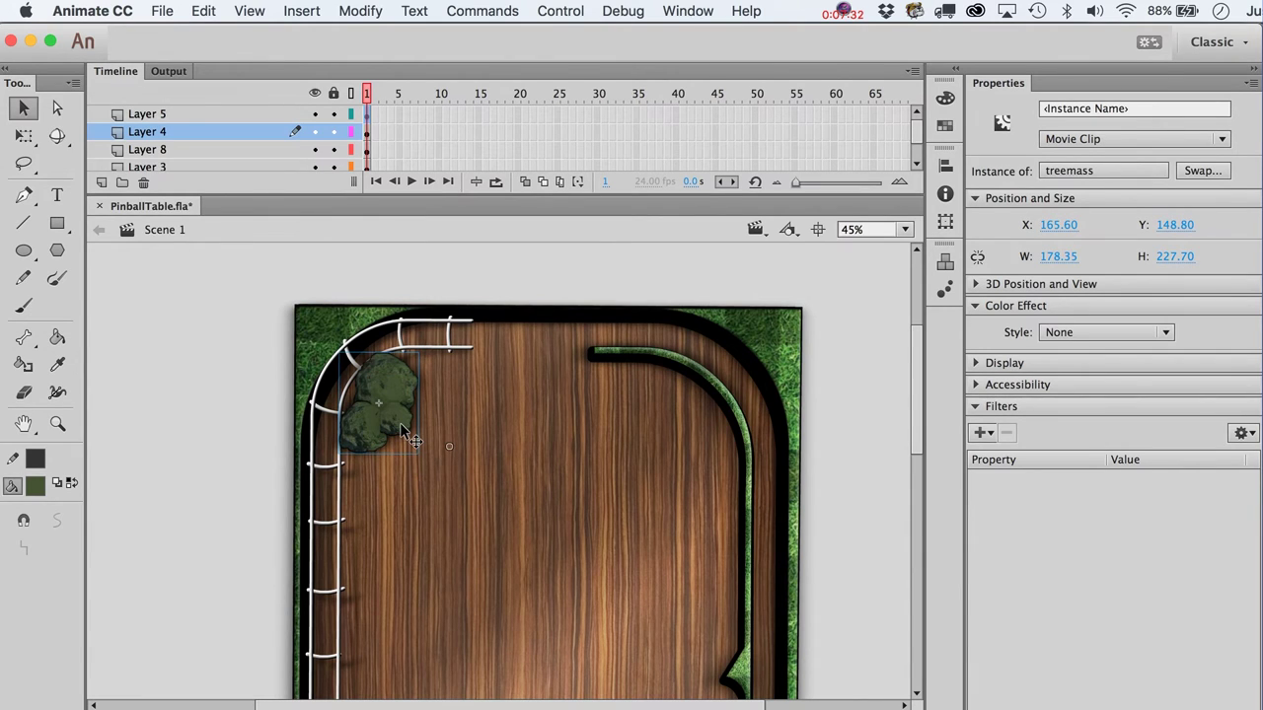
Step: Duplicate the treemass cluster beside the table, break the copy apart, and delete its green patch
key("ctrl+c")
key("ctrl+v")
left_click_drag(488, 499, 225, 418)
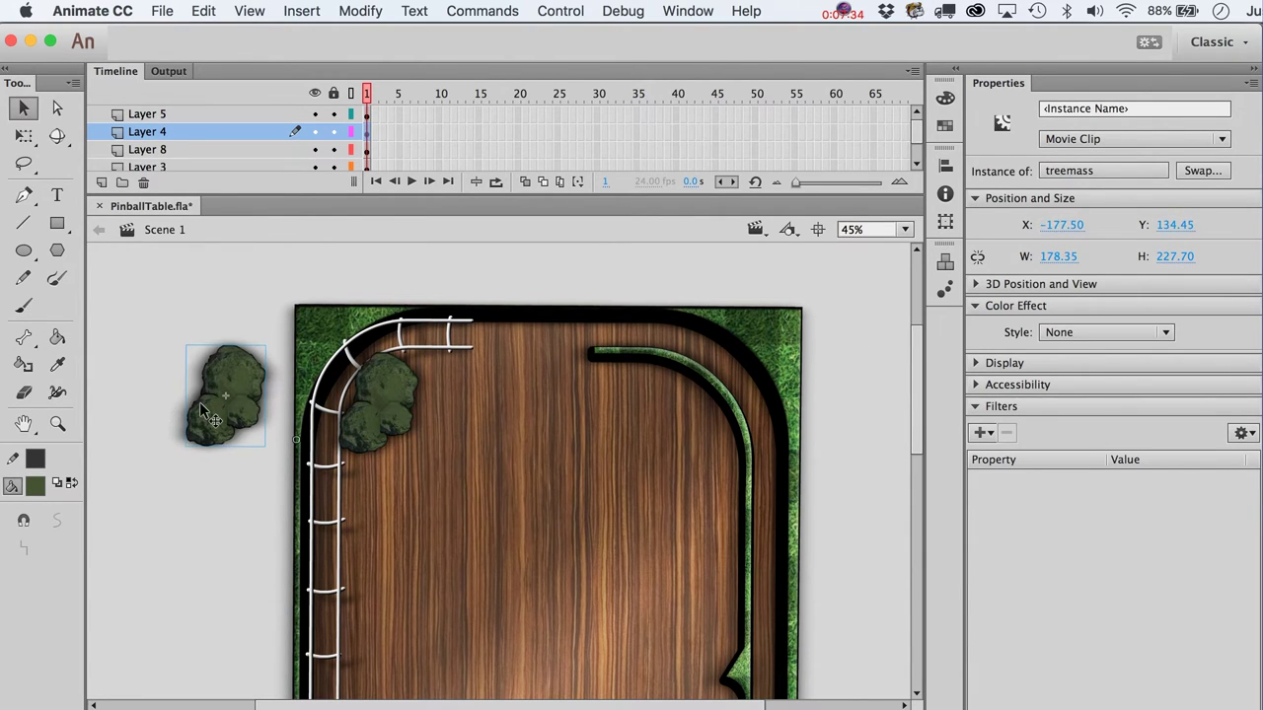
left_click(114, 536)
left_click(239, 411)
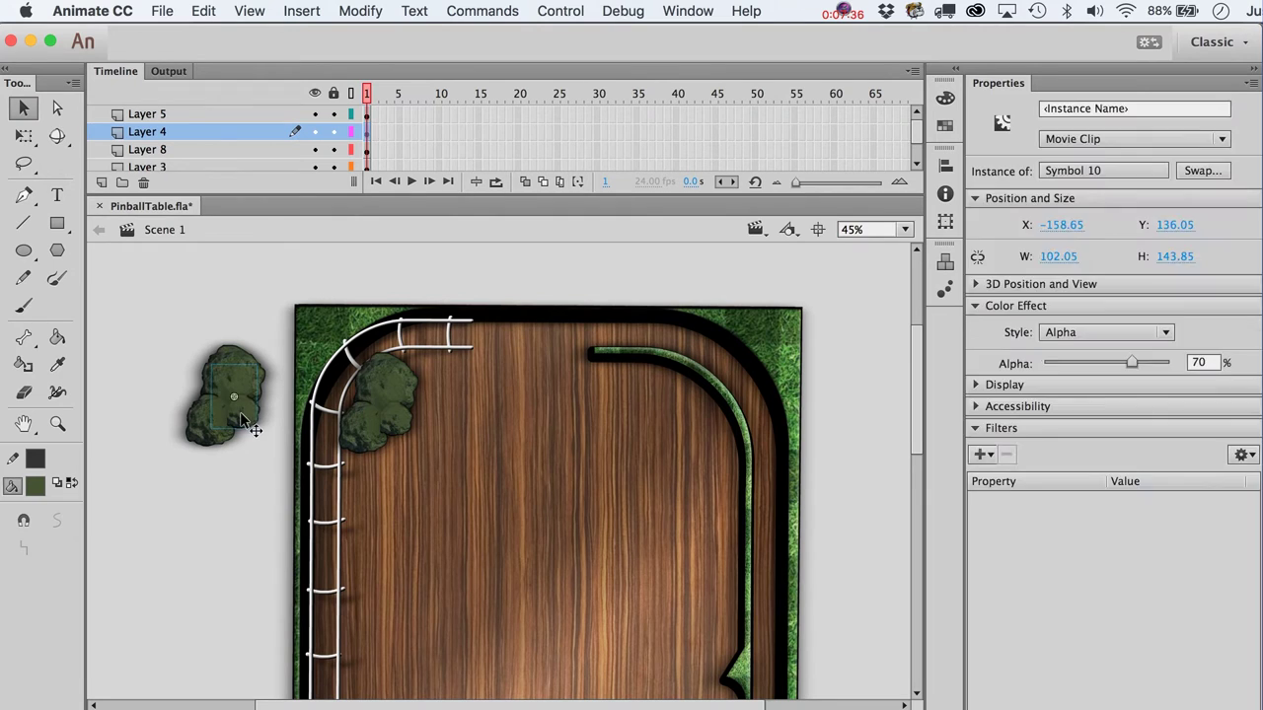
double_click(239, 410)
left_click(242, 415)
double_click(256, 382)
Step: Place a loose bush from the copy below the cluster against the rail and shrink it to about 95 × 97 px
left_click_drag(258, 381, 378, 469)
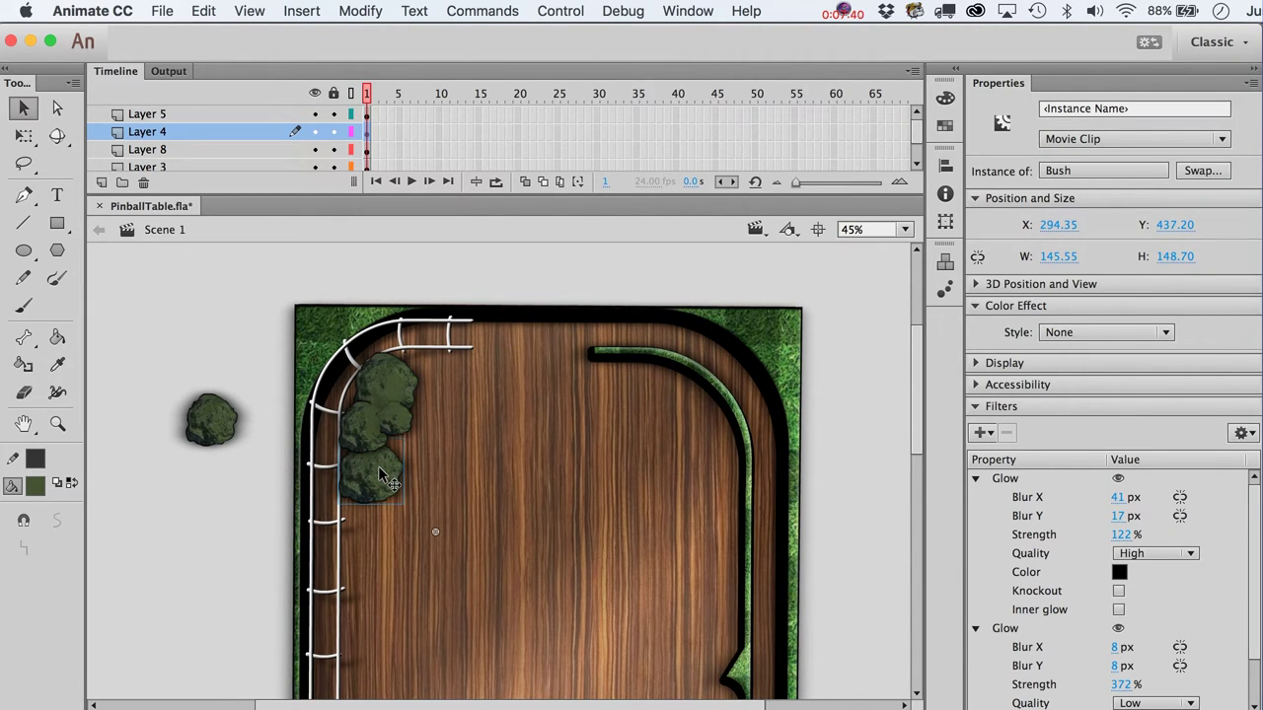
left_click(389, 471)
key("q")
left_click(383, 463)
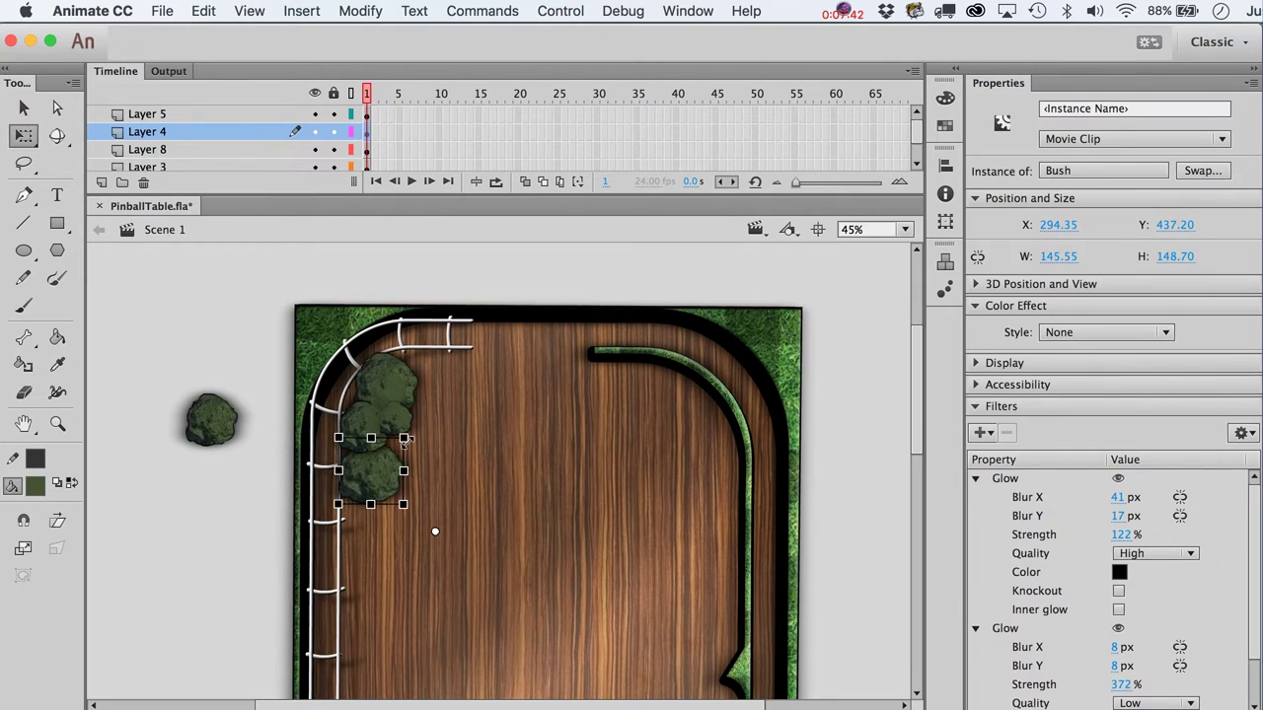
mouse_move(405, 442)
left_mouse_down()
mouse_move(418, 431)
mouse_move(407, 448)
left_mouse_up()
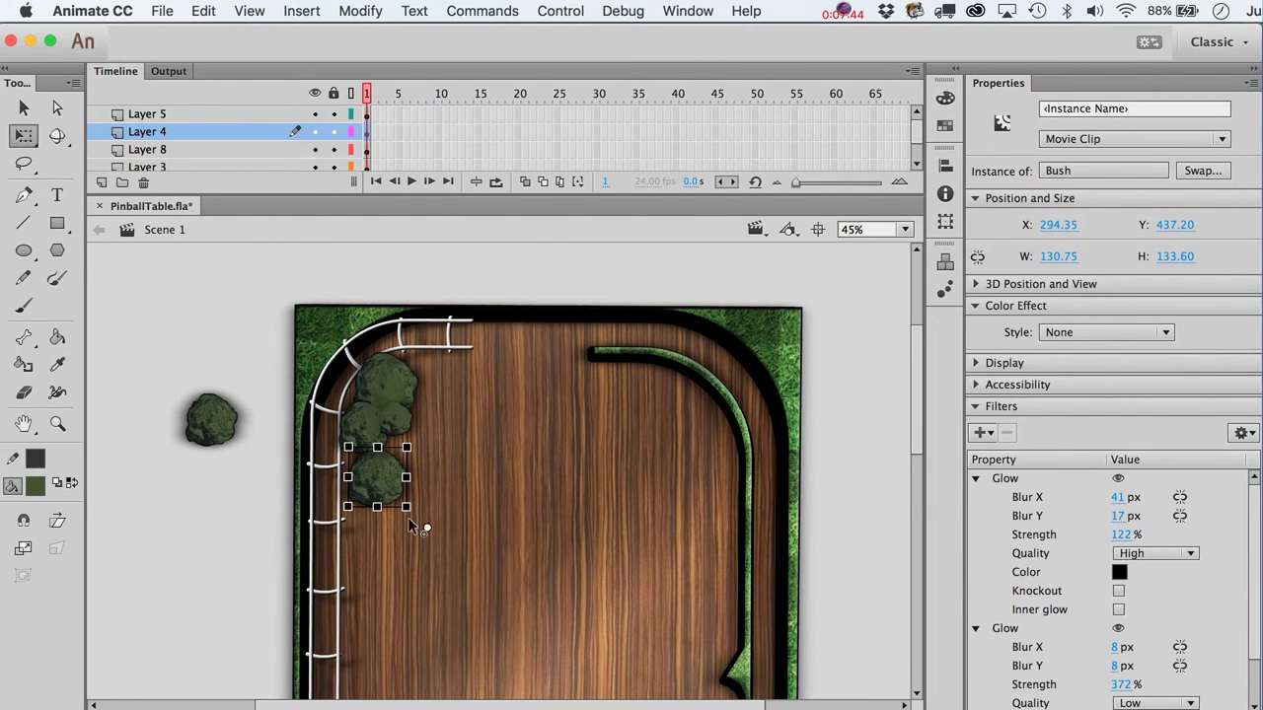
mouse_move(406, 506)
left_mouse_down()
mouse_move(393, 486)
mouse_move(409, 510)
left_mouse_up()
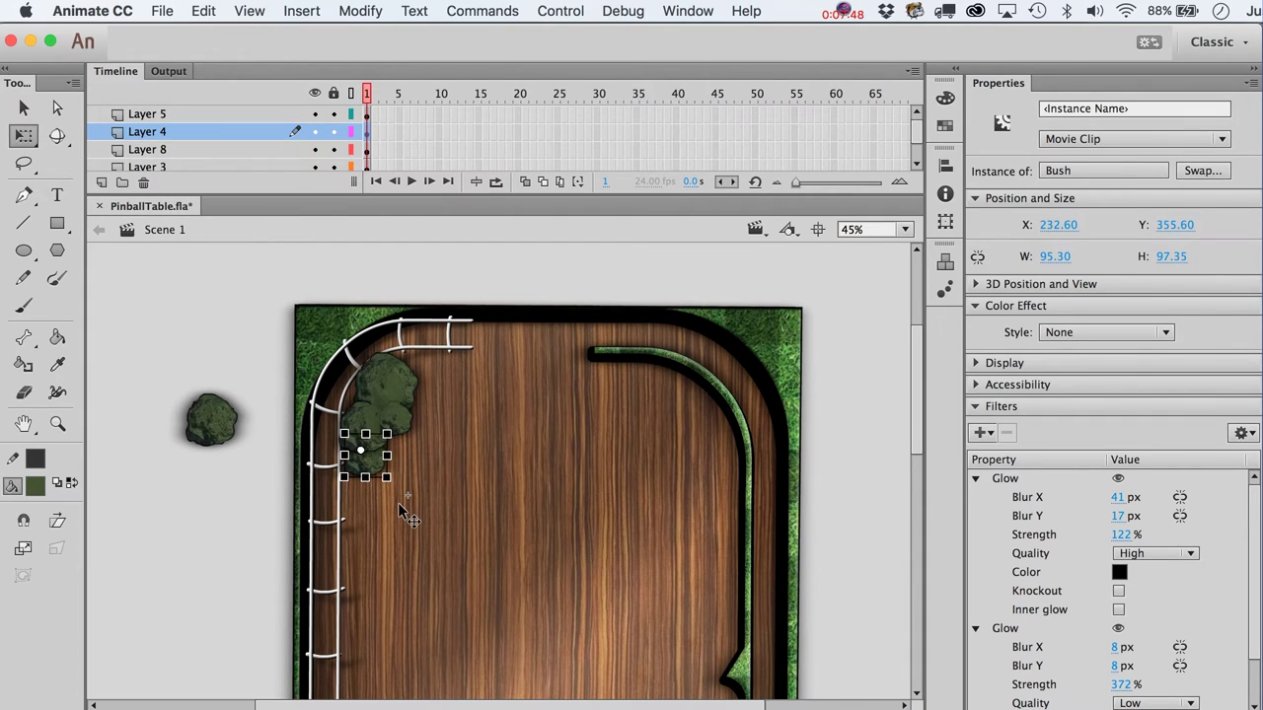
Step: Transfer the small rail bush from Layer 4 to Layer 5, keeping its position
key("super+x")
left_click(373, 426)
key("super+shift+v")
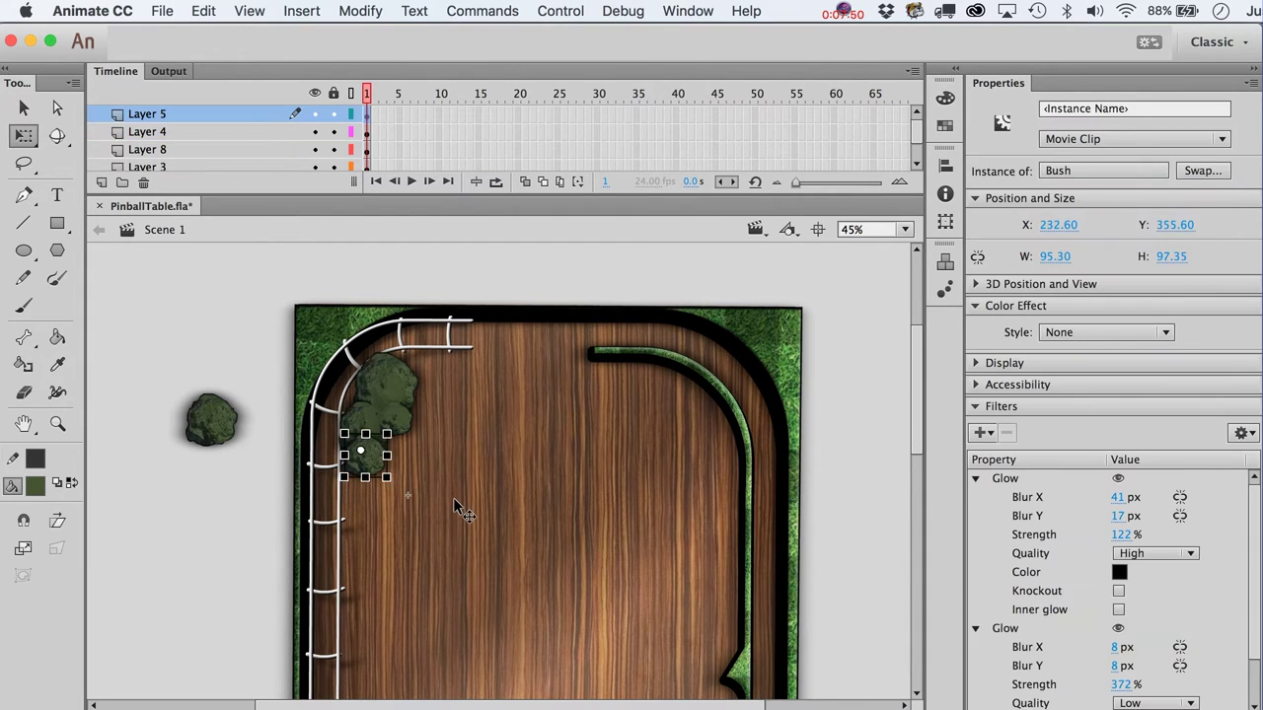
Step: Lower the rail bush below the cluster and shrink it to about 78 × 80 px at X 193, Y 355
key("shift+Down")
key("shift+Down")
key("Down")
key("Down")
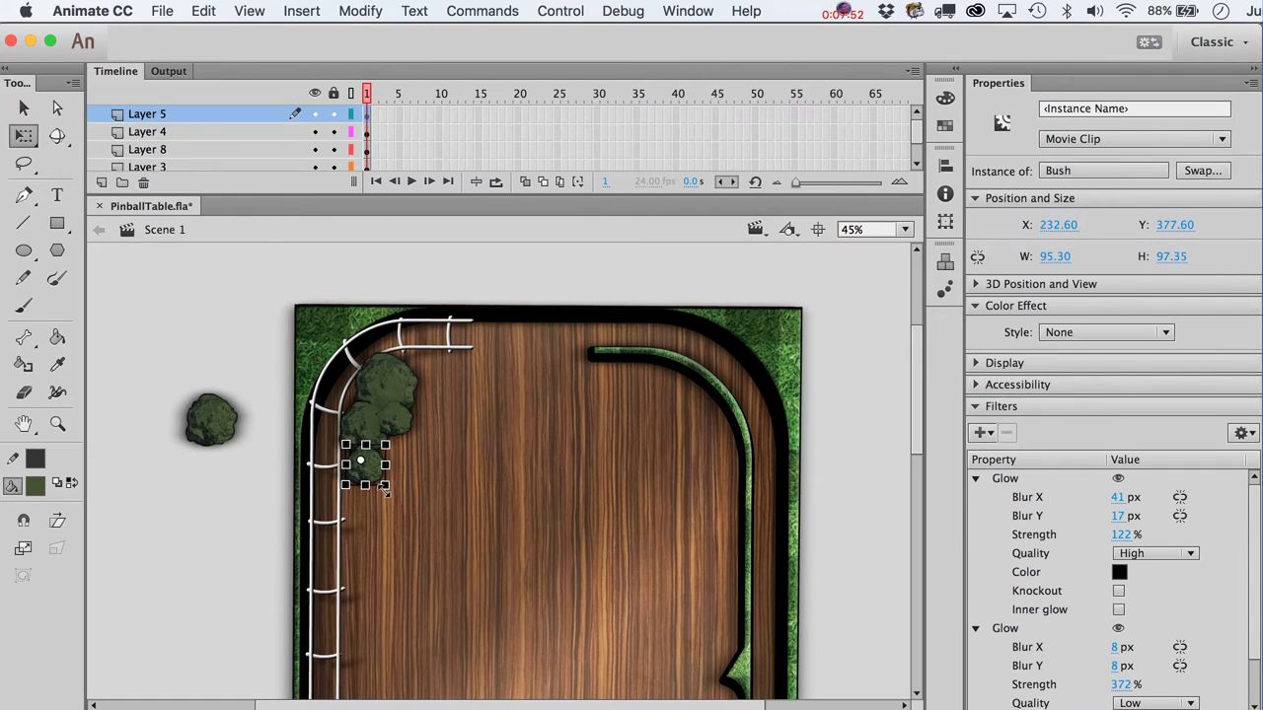
left_click_drag(384, 487, 371, 462)
key("v")
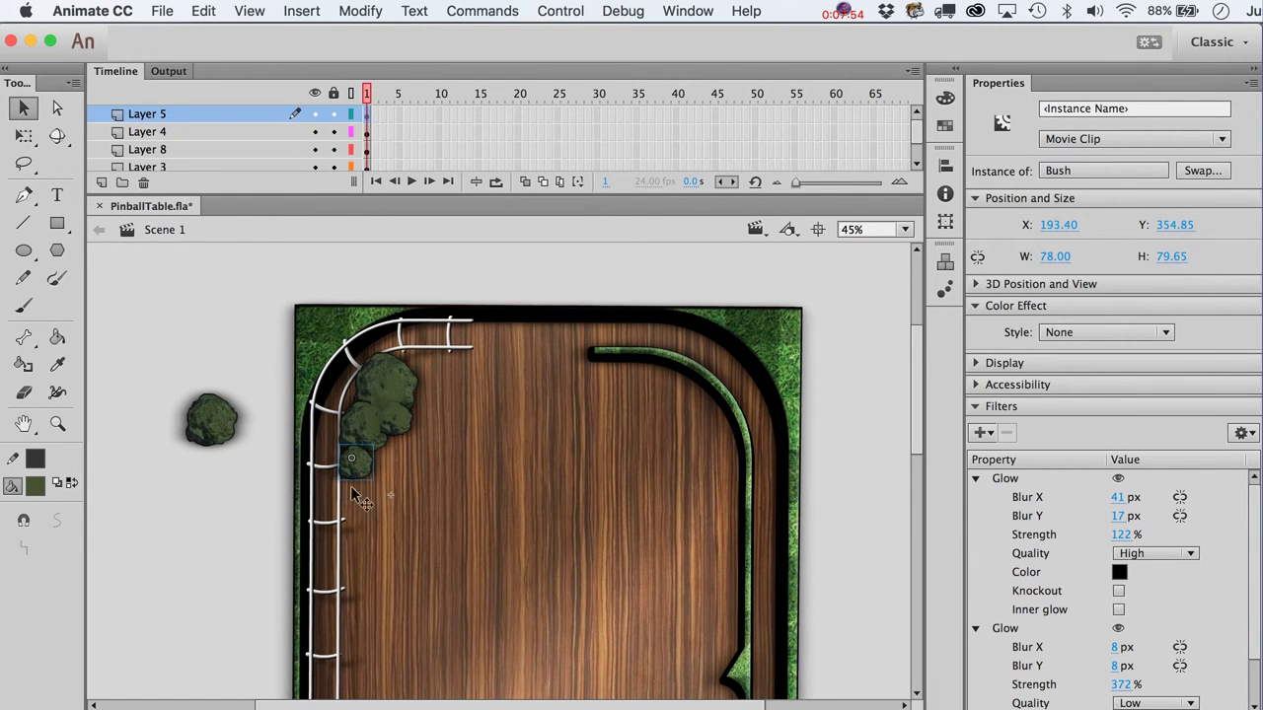
Step: Remove the leftover bush outside the table and copy the small rail bush below itself, rotated 9° and reduced to about 63 × 64 px
left_click(233, 434)
key("super+x")
left_click(363, 462)
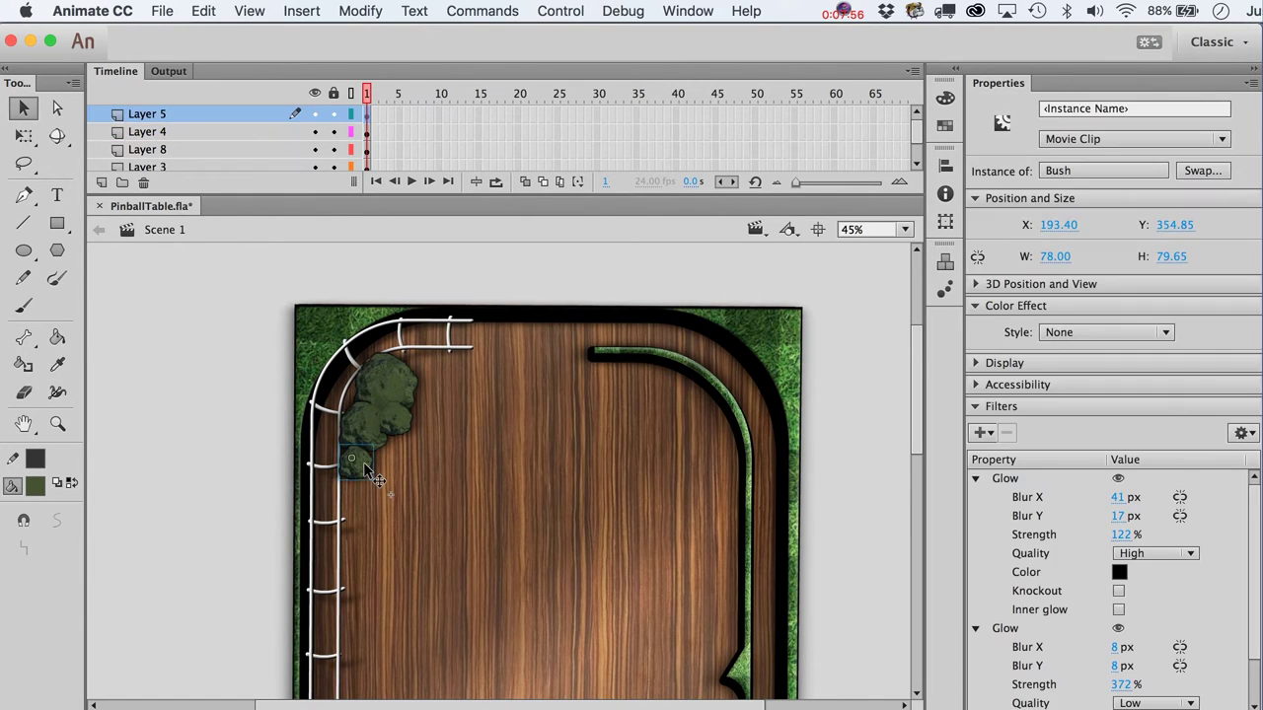
key("shift+Down")
key("super+alt+s")
type("80")
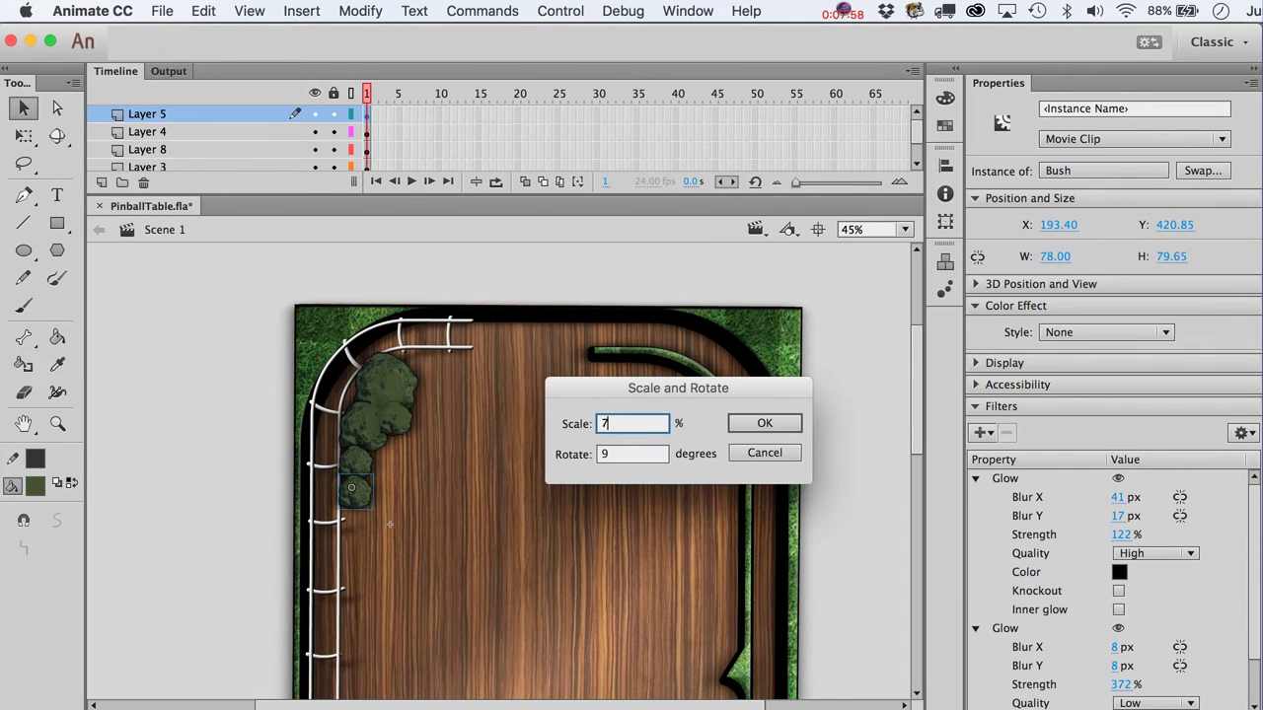
key("Return")
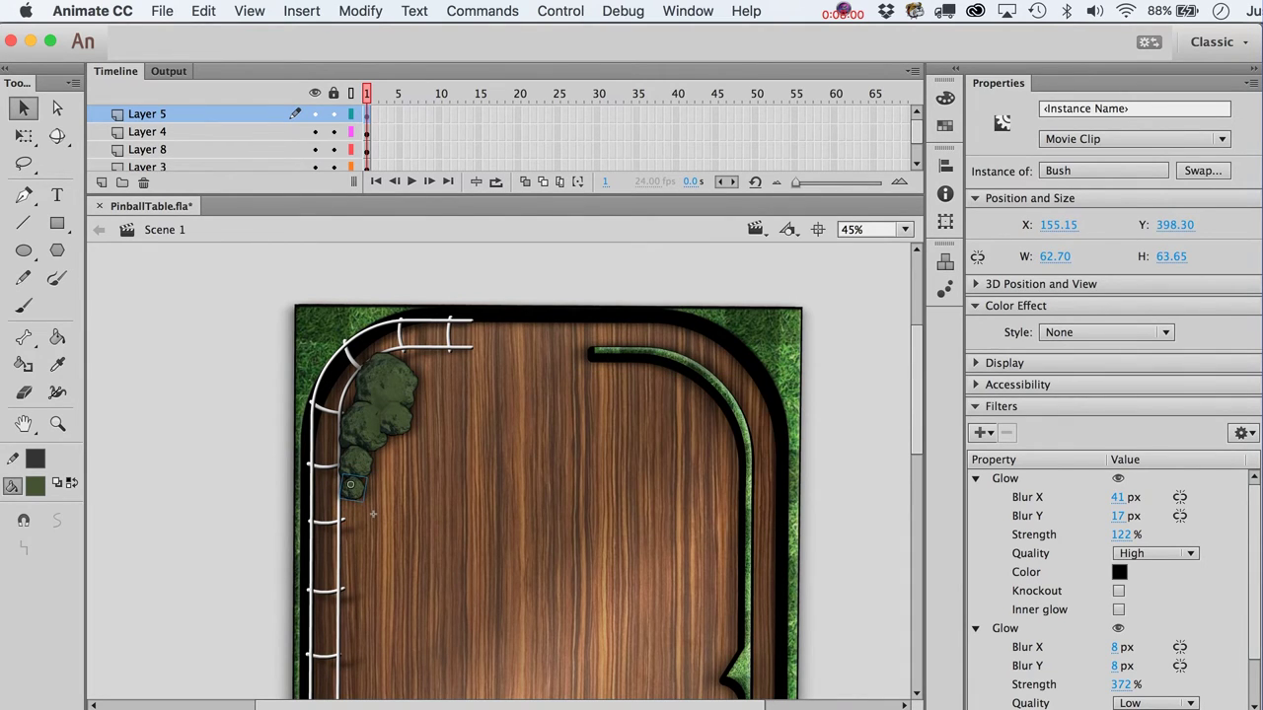
Step: Add two smaller bush copies of about 48 × 49 px at the end of the chain, the last near X 128, Y 434
key("super+alt+s")
key("Return")
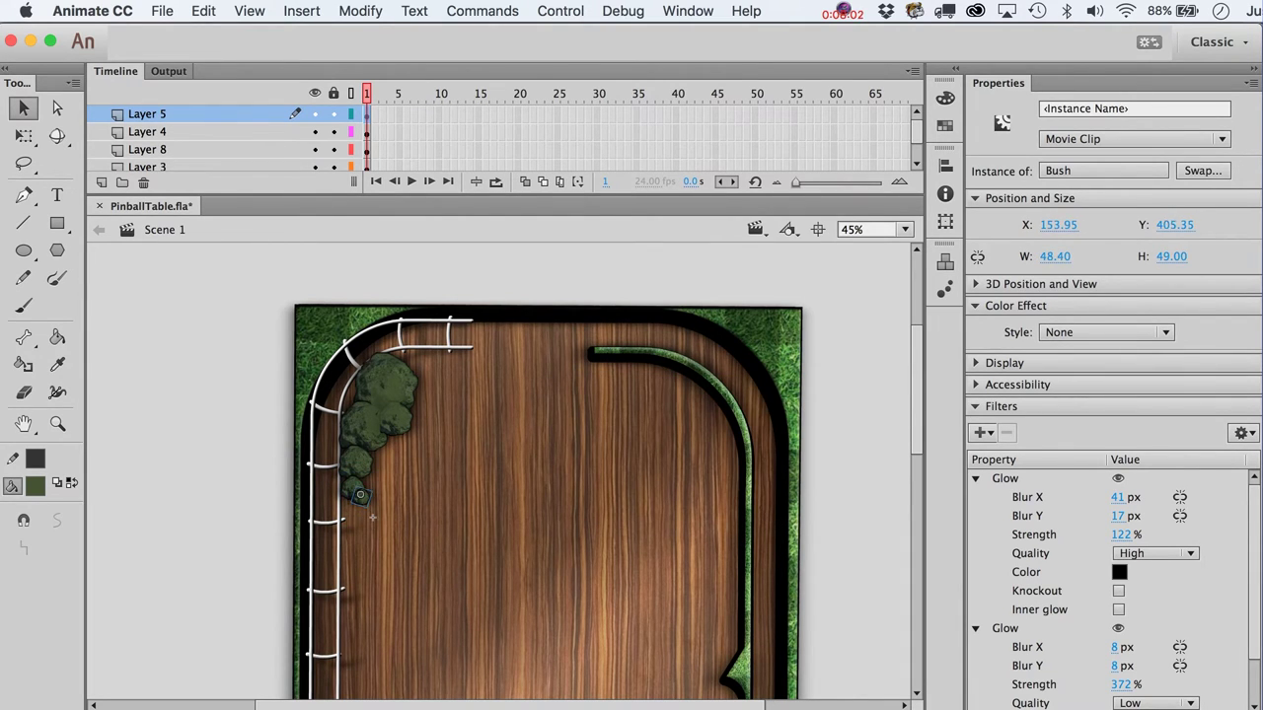
left_click_drag(372, 517, 361, 530)
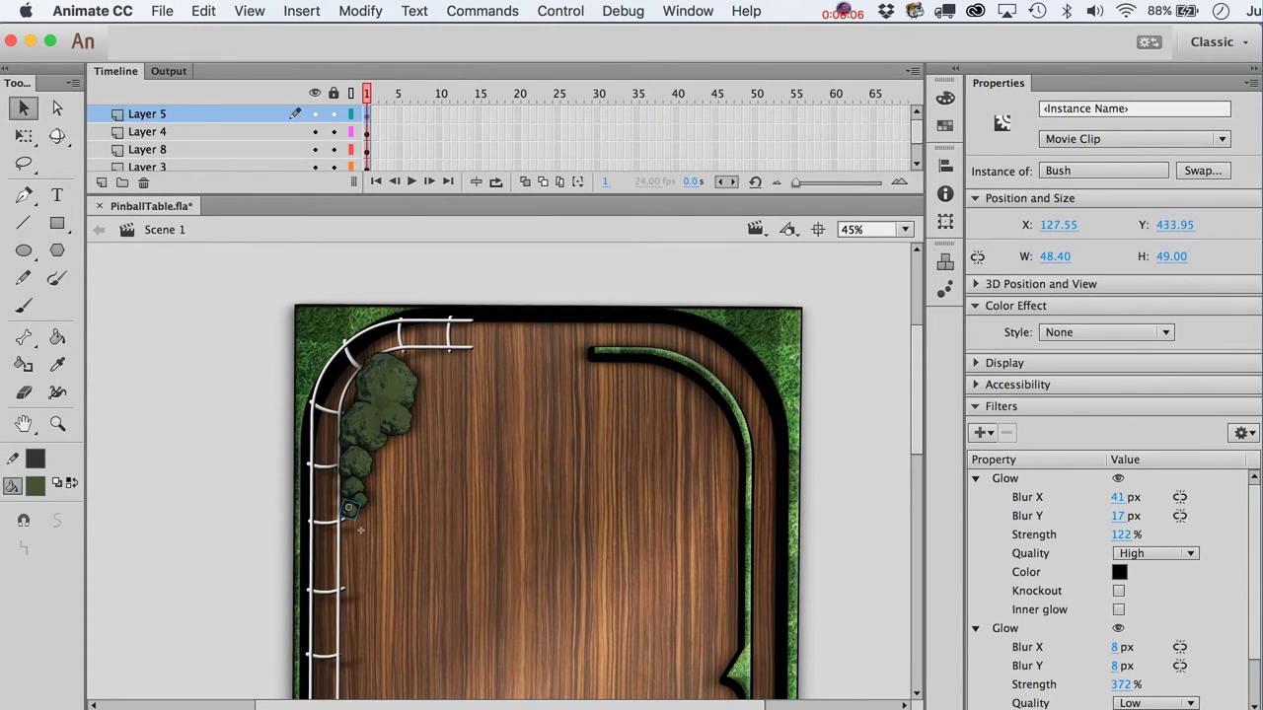
Step: Shrink the lowest bush to about 47 × 47 px and nudge it up close to the other bushes
key("super+alt+s")
type("96")
key("Return")
key("Up")
key("Up")
key("Up")
key("Up")
key("Up")
key("Up")
key("Up")
key("Up")
key("Up")
key("Up")
key("Up")
key("Up")
key("Up")
key("q")
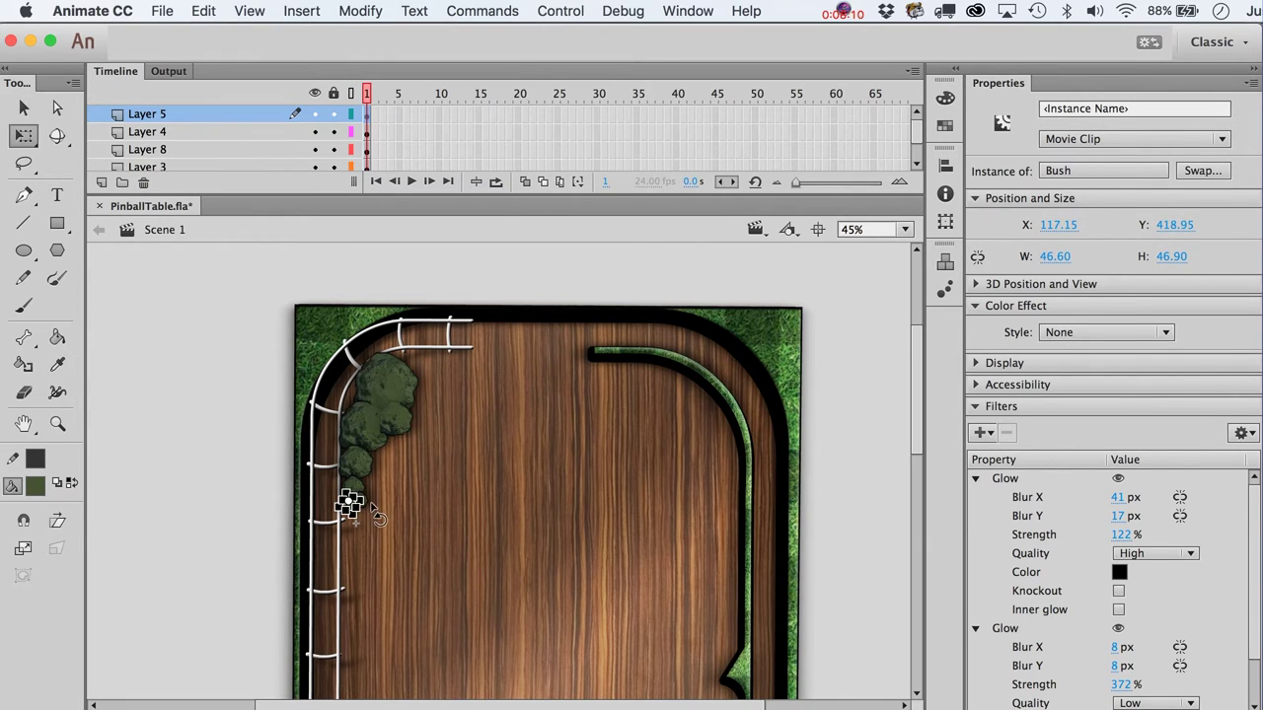
key("Up")
key("Up")
key("v")
left_click(397, 494)
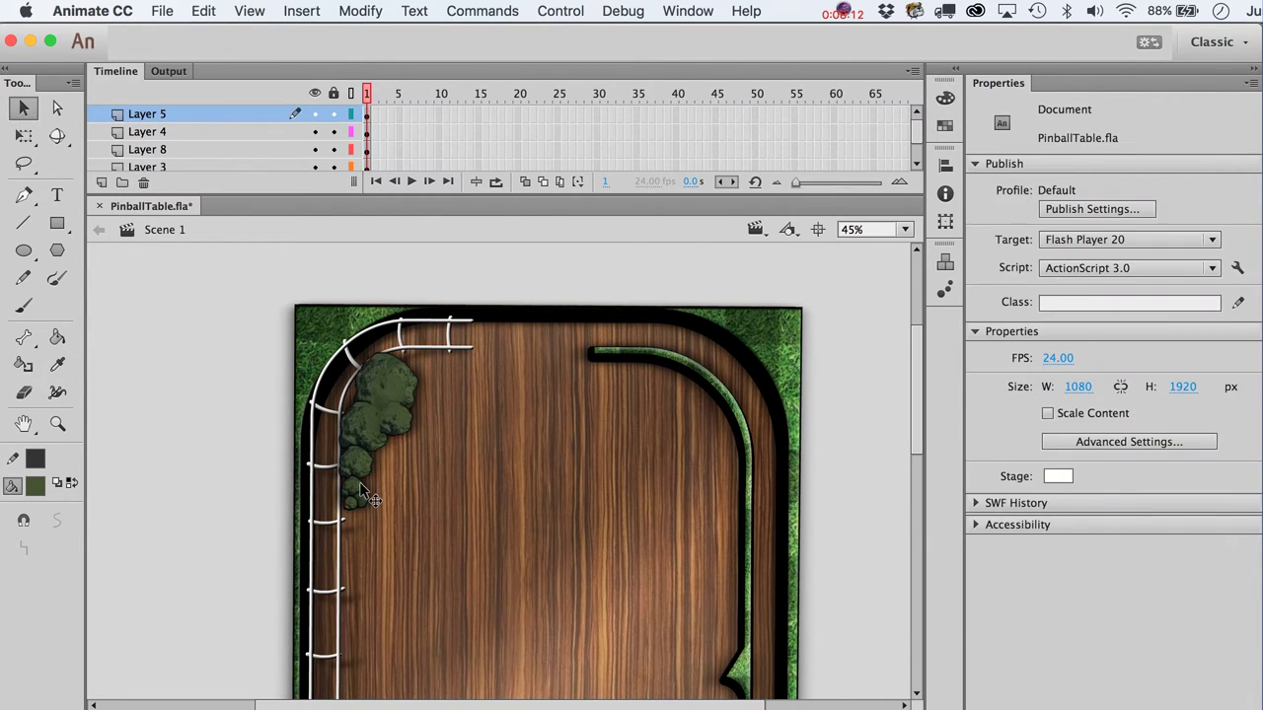
Step: Rotate the bush just above the two smallest ones counterclockwise to vary its look
left_click(373, 499)
key("q")
left_click_drag(366, 485, 358, 480)
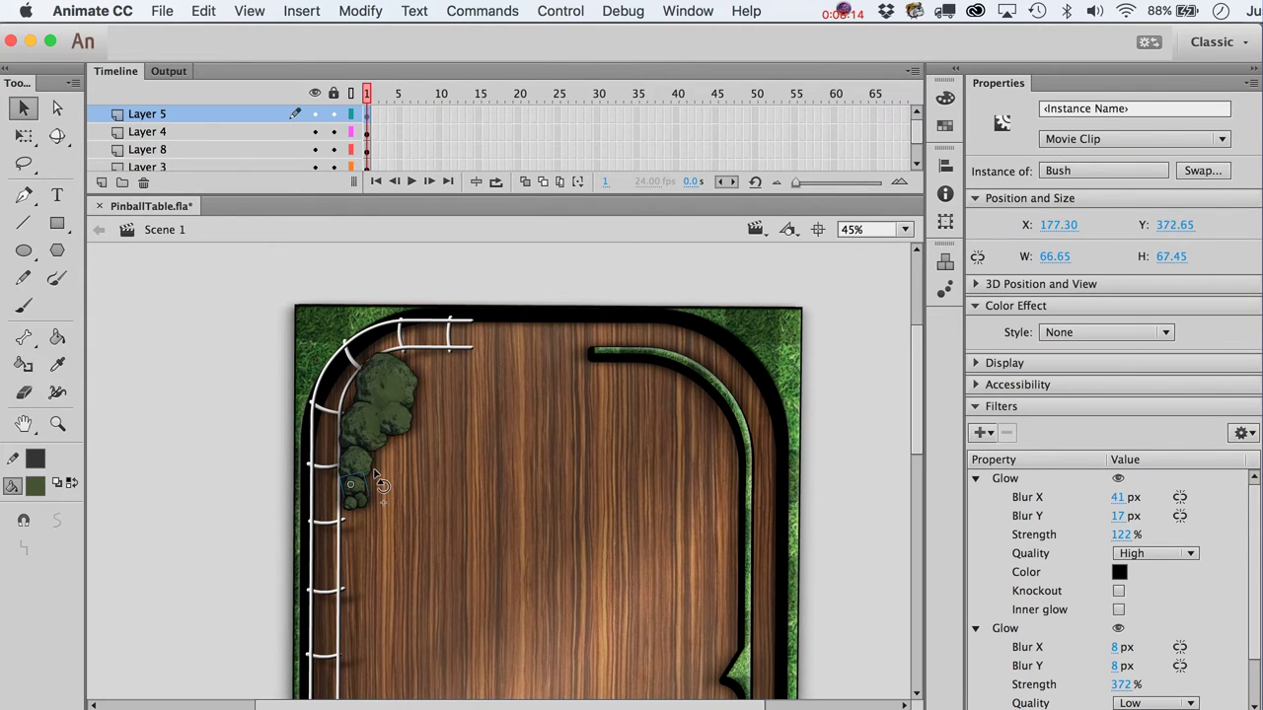
left_click(262, 444)
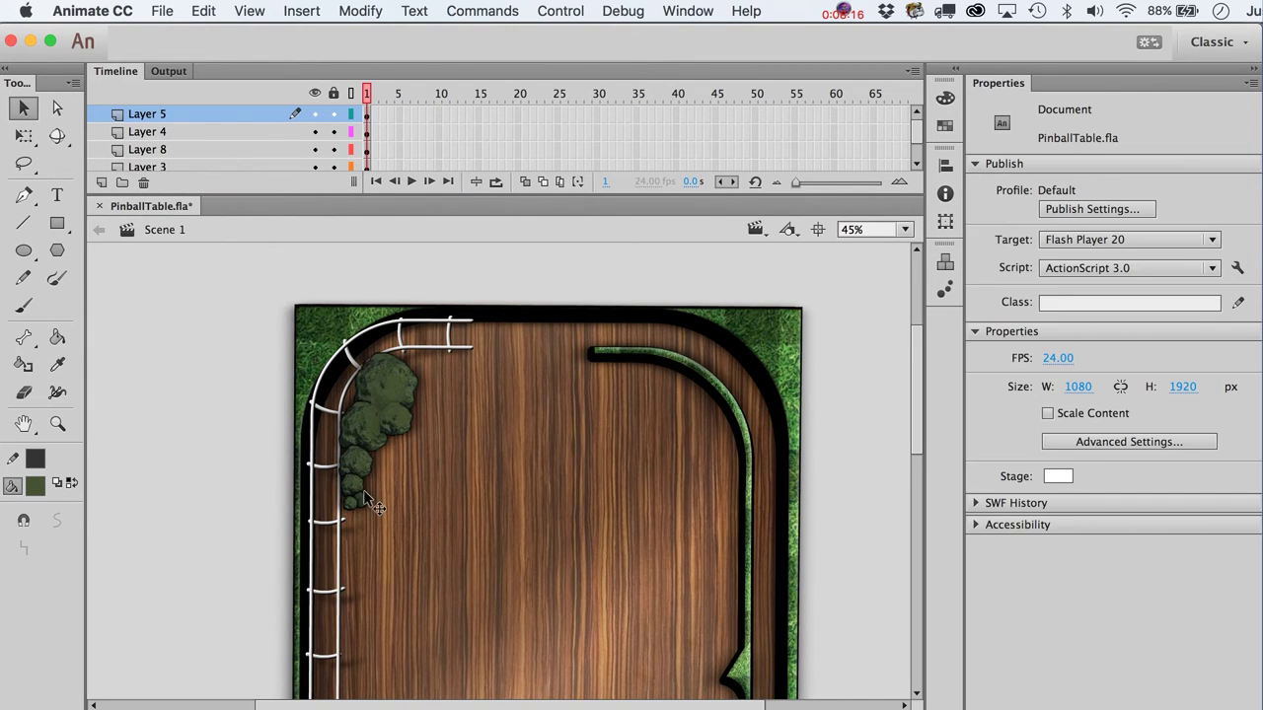
Step: Shift the 48 × 49 px bush slightly toward the rail, to about X 141, Y 405
left_click(361, 505)
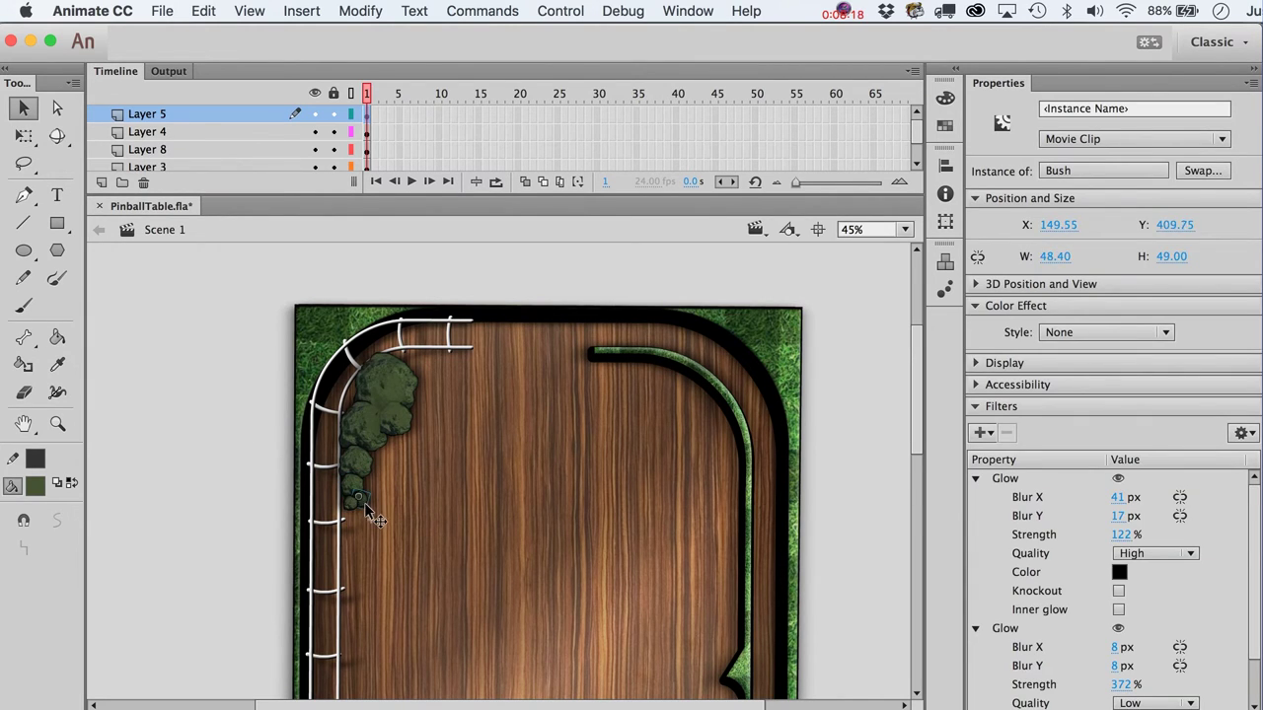
left_click_drag(366, 507, 362, 506)
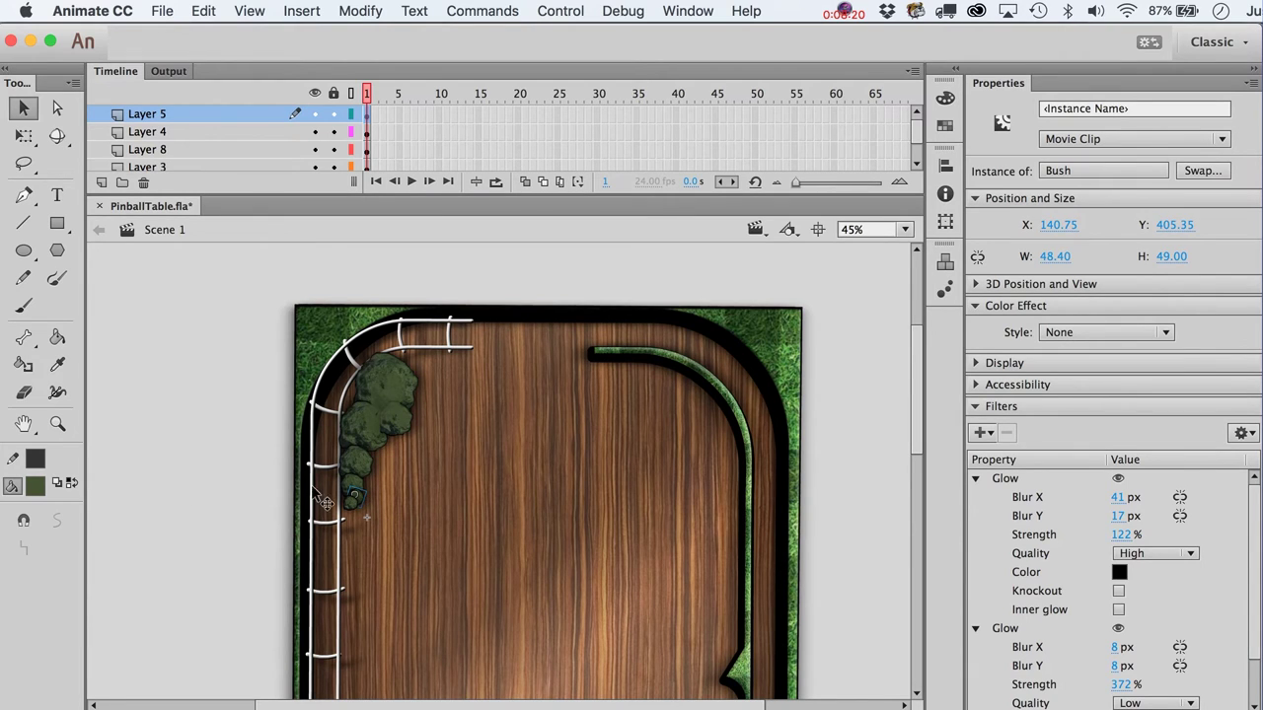
left_click(220, 497)
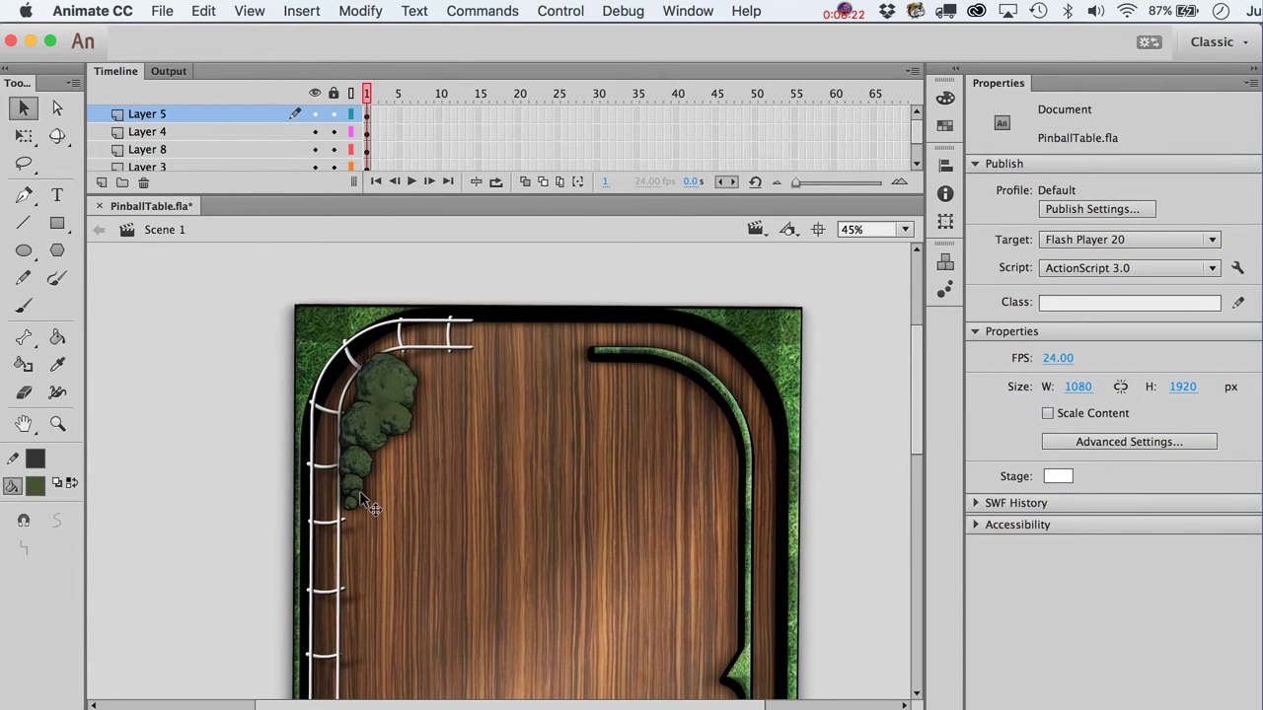
scroll(493, 522, "down", 2)
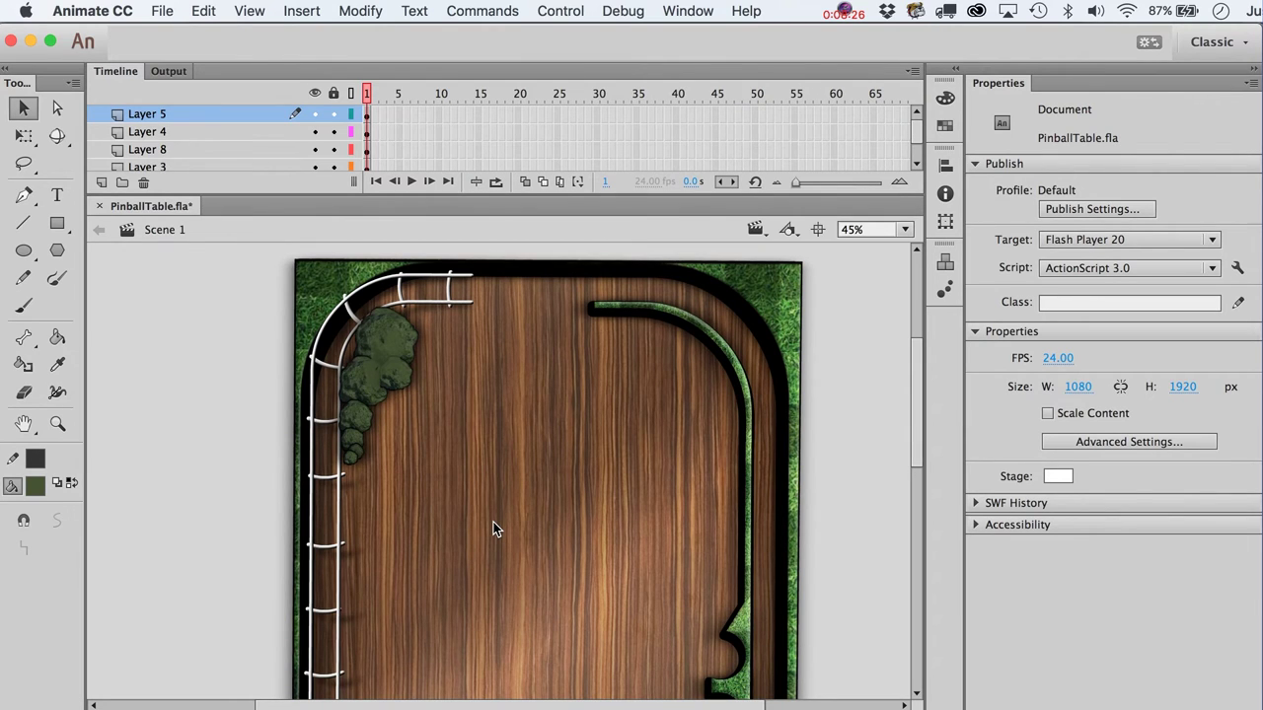
scroll(626, 483, "down", 10)
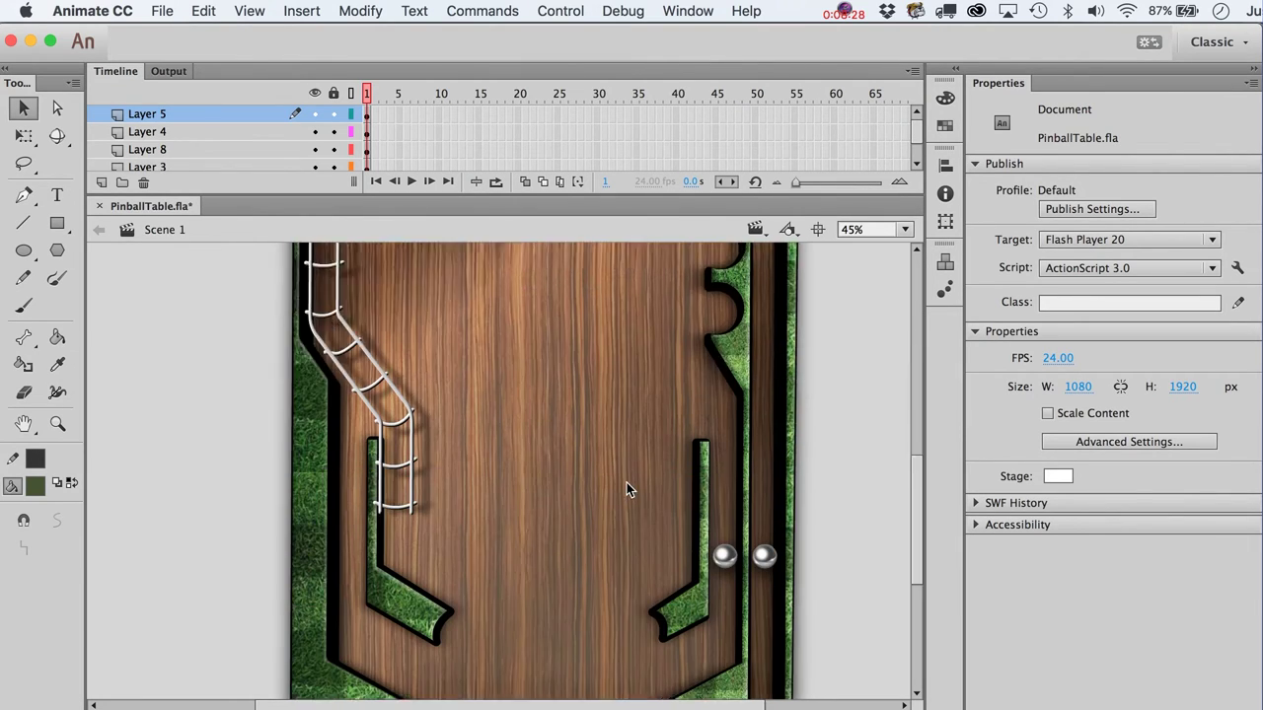
scroll(627, 484, "up", 10)
scroll(627, 491, "up", 1)
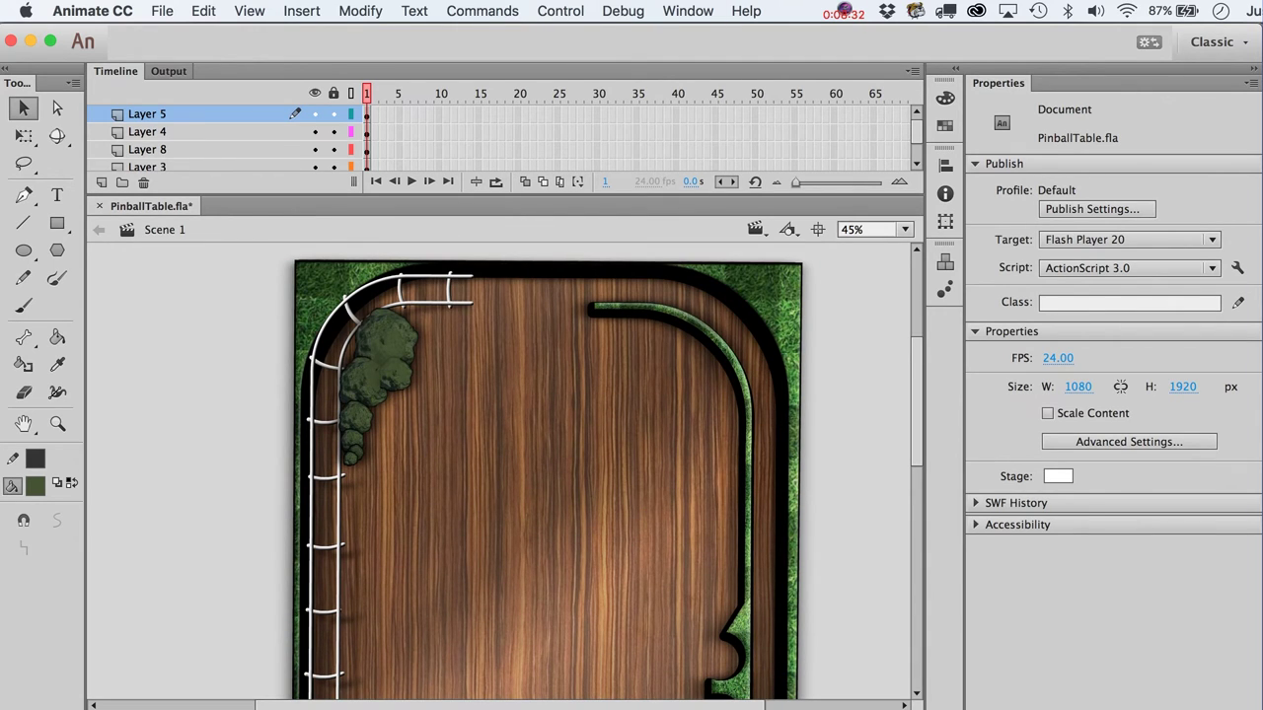
Step: Preview the screenshot bitmaps in the document's library and place the turquoise shoreline image over the lower part of the table
key("super+l")
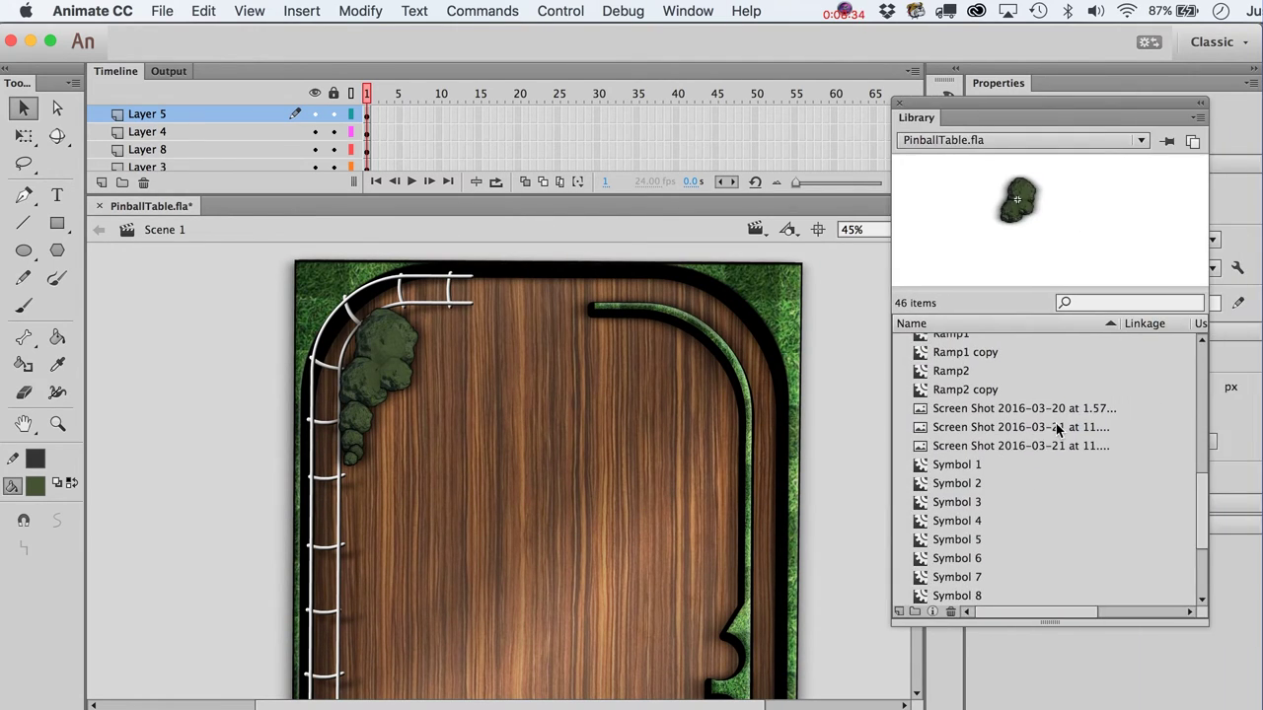
left_click(1056, 428)
left_click(1029, 409)
left_click(1002, 446)
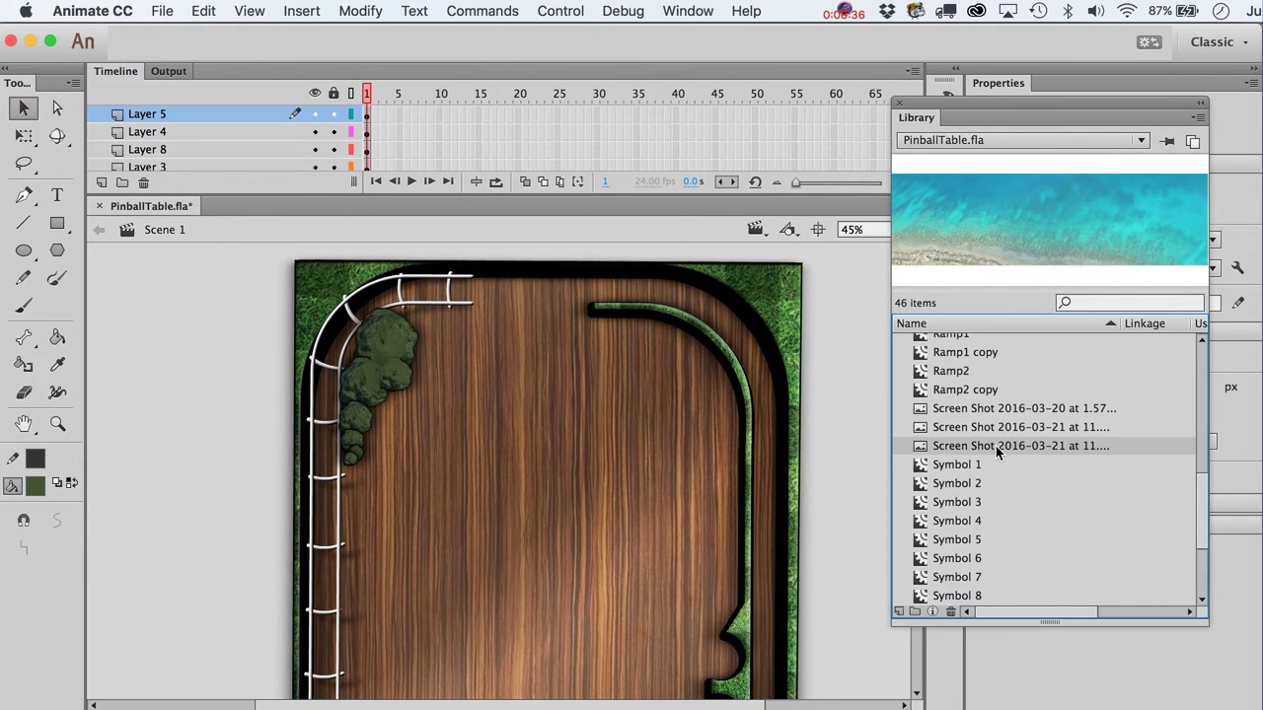
left_click_drag(508, 597, 454, 631)
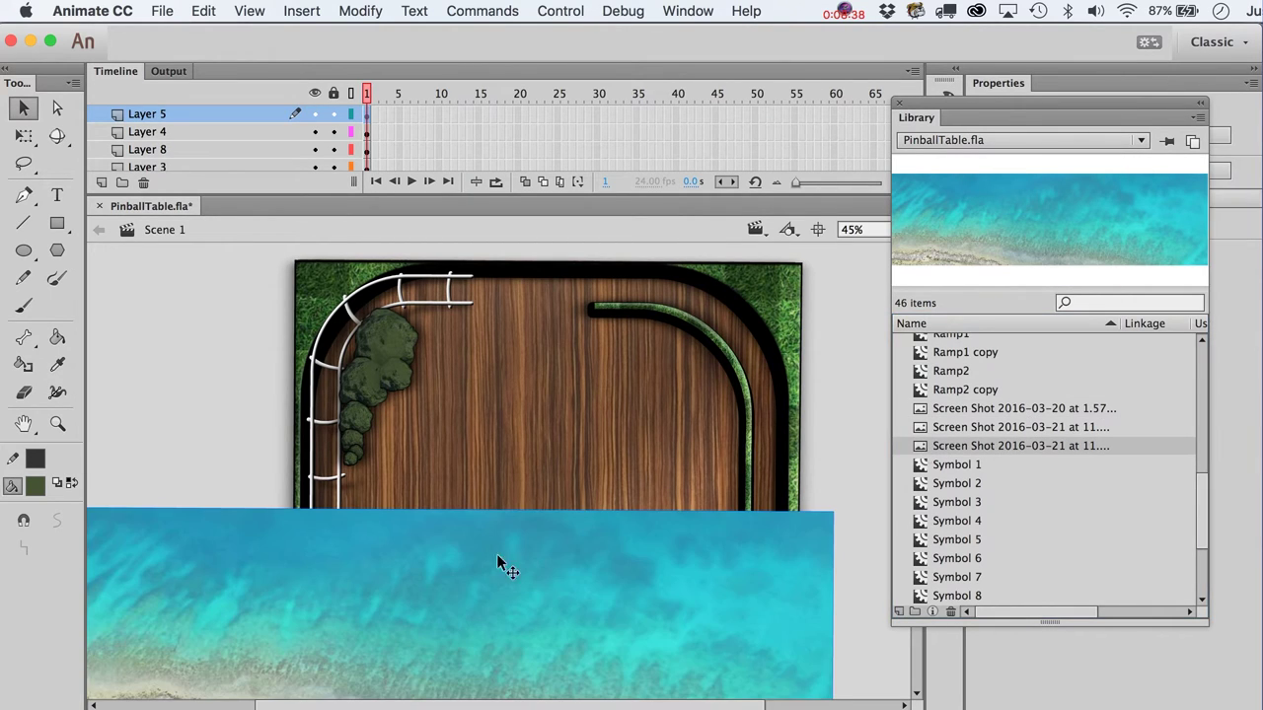
Step: Shrink the shoreline image to about 881 × 256 px and place it across the table's bottom end, at about X 107, Y 1669
left_click_drag(915, 104, 1246, 104)
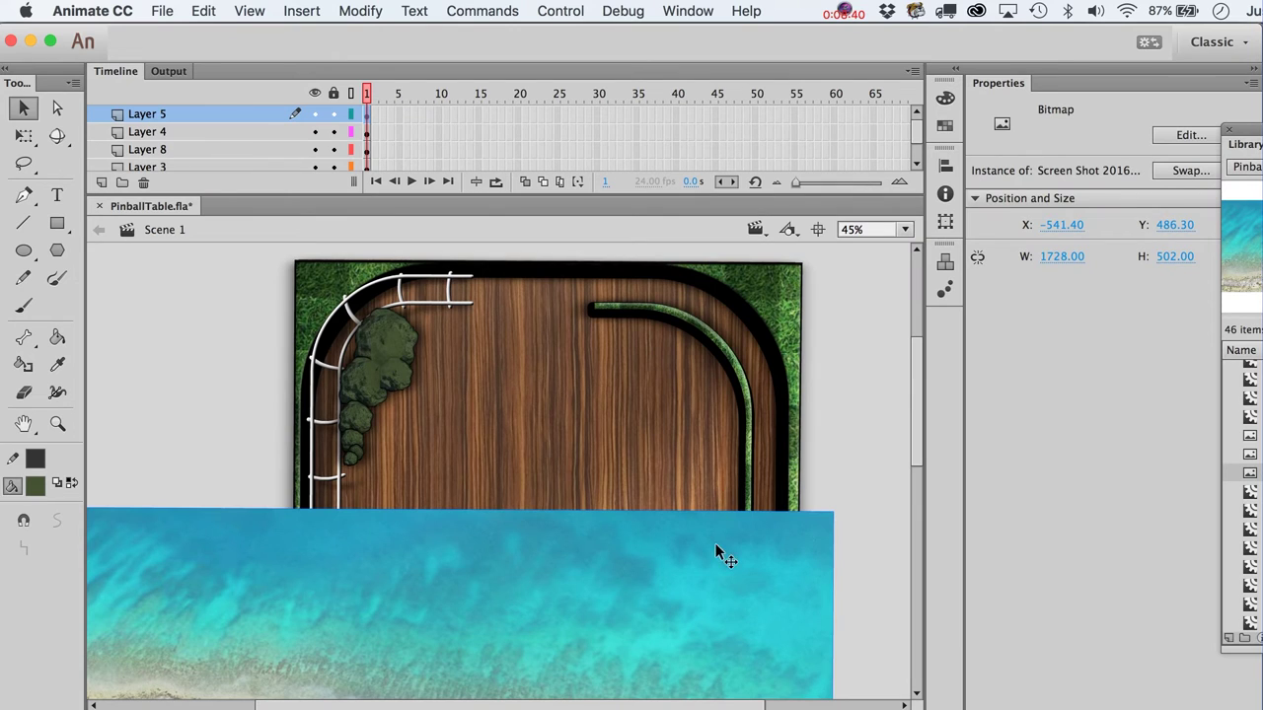
key("q")
left_click_drag(833, 511, 643, 565)
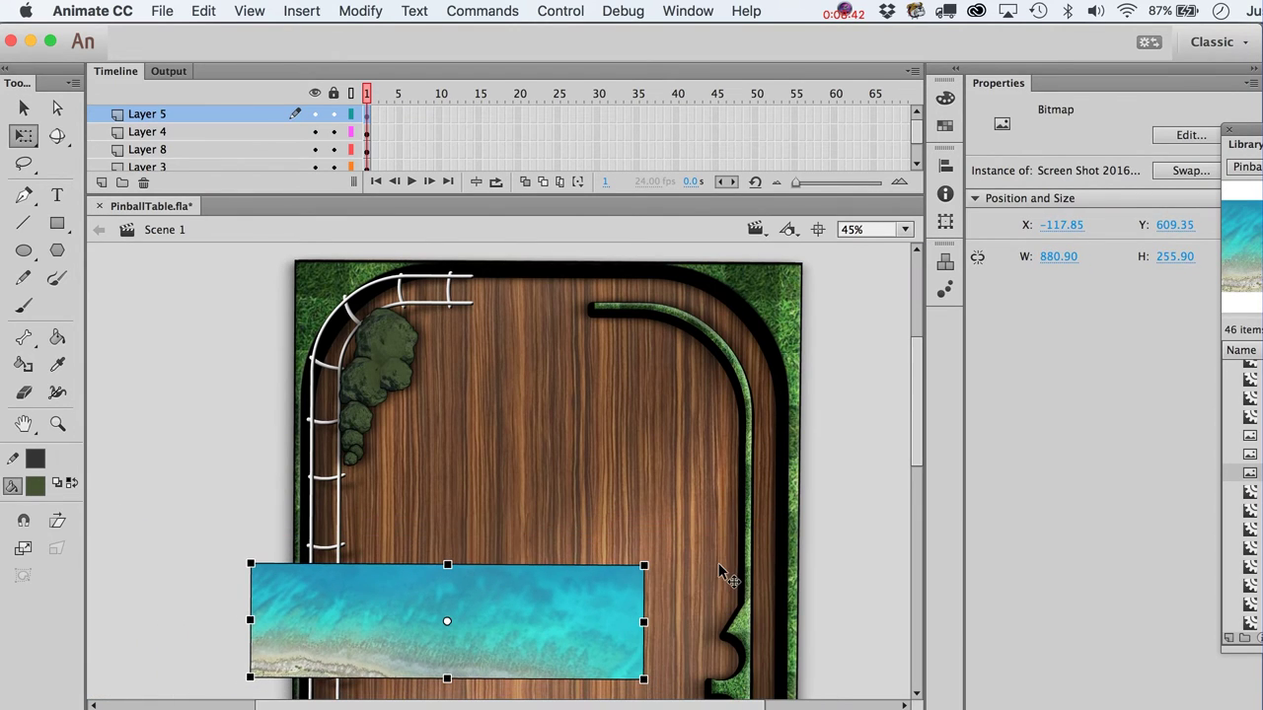
scroll(725, 577, "down", 3)
left_click_drag(516, 445, 573, 592)
scroll(573, 592, "down", 5)
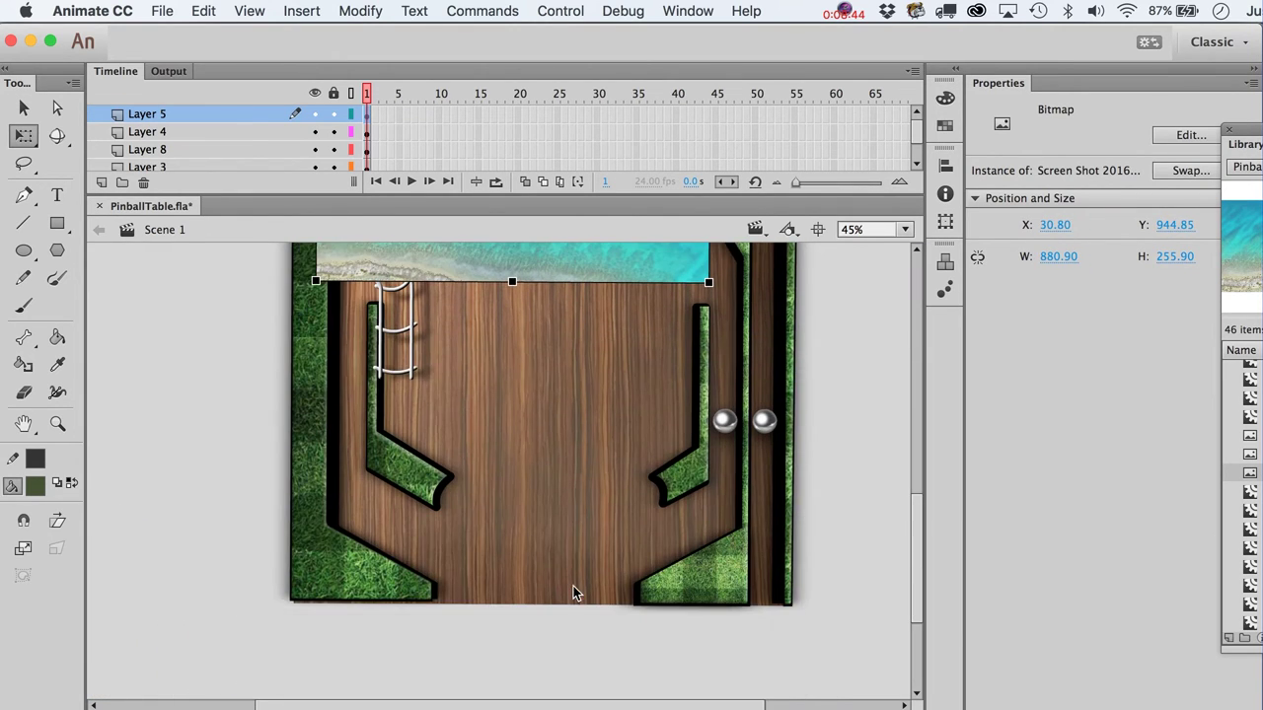
left_click_drag(554, 308, 603, 599)
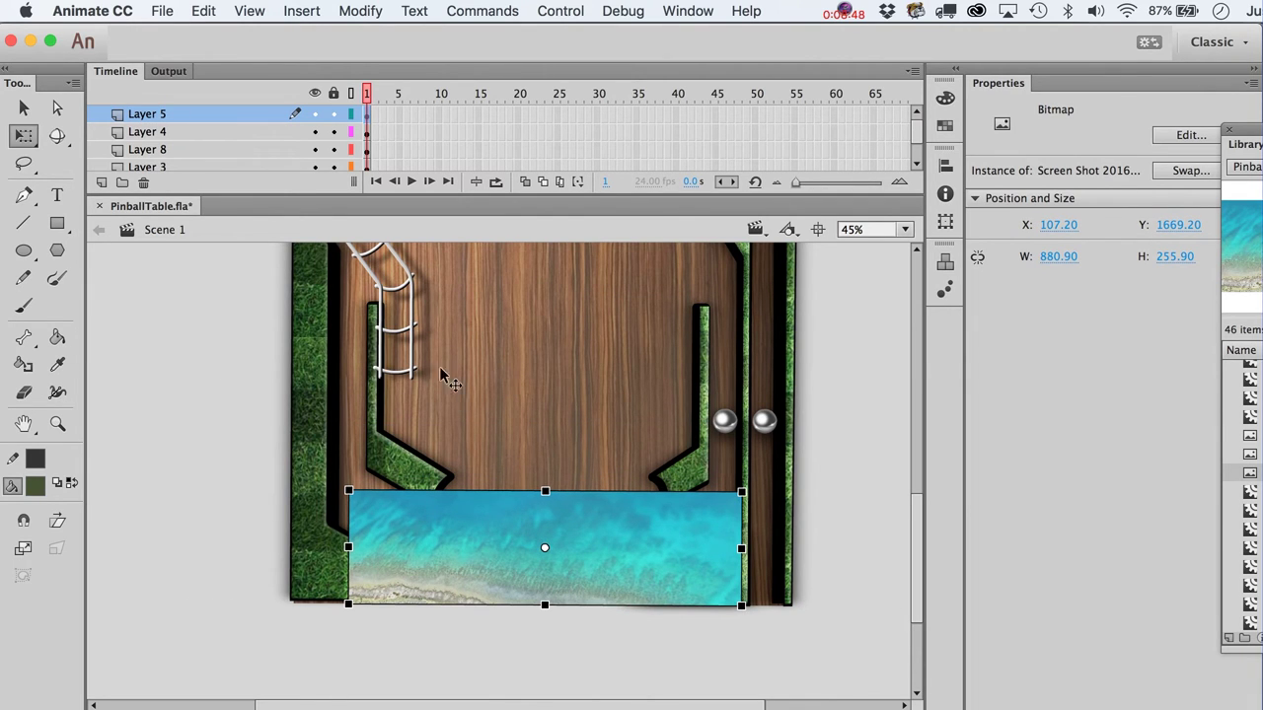
Step: Move the shoreline image onto Layer 3, the outer wall's layer, keeping its position on the table
key("Delete")
scroll(376, 149, "down", 2)
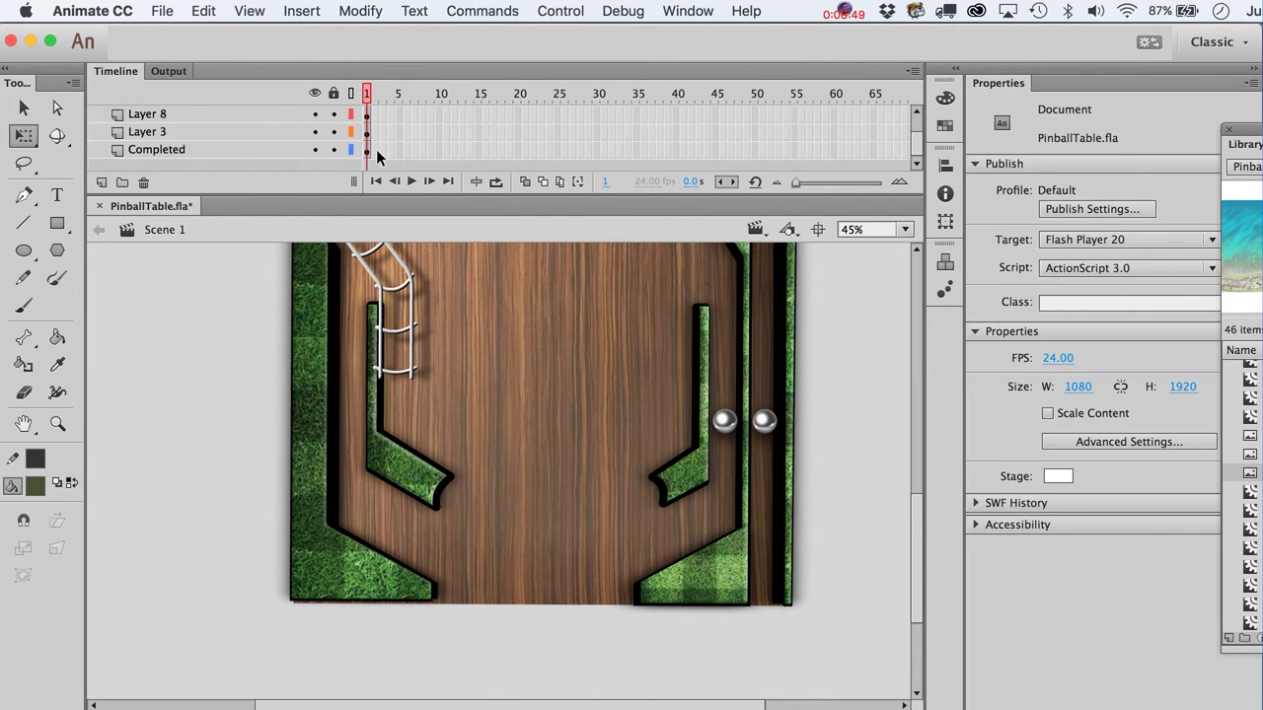
left_click(342, 598)
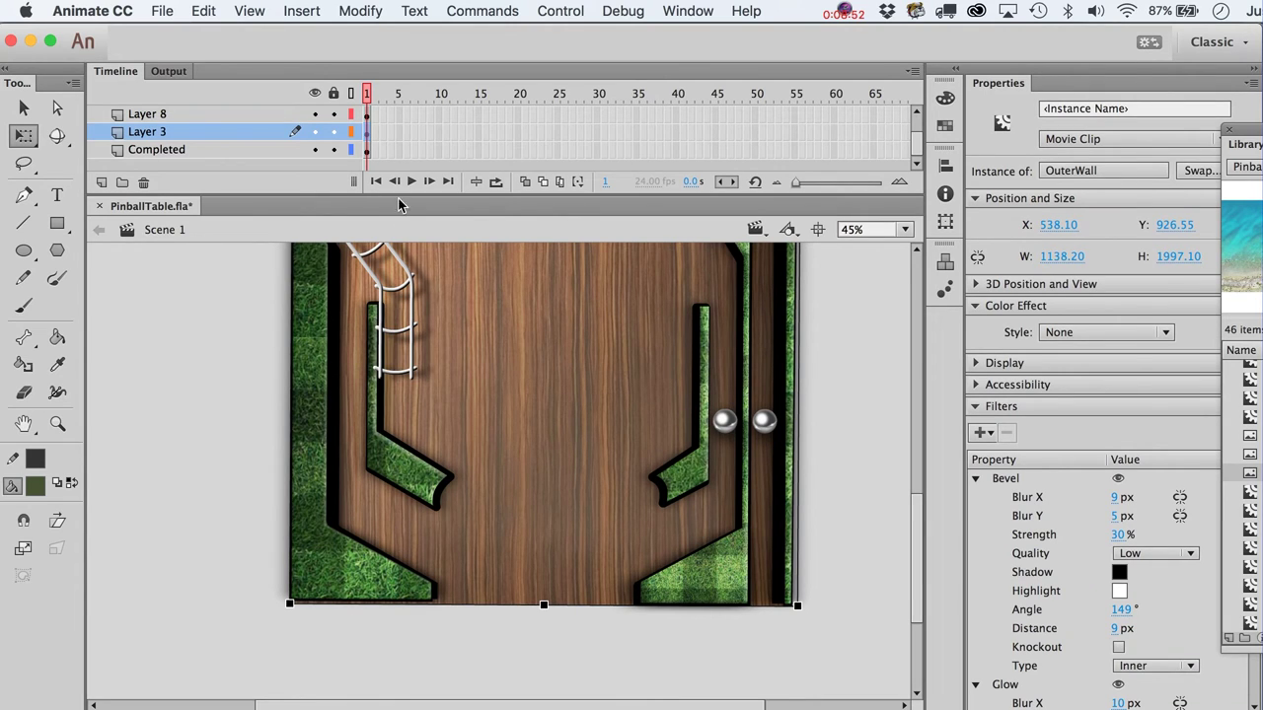
key("super+z")
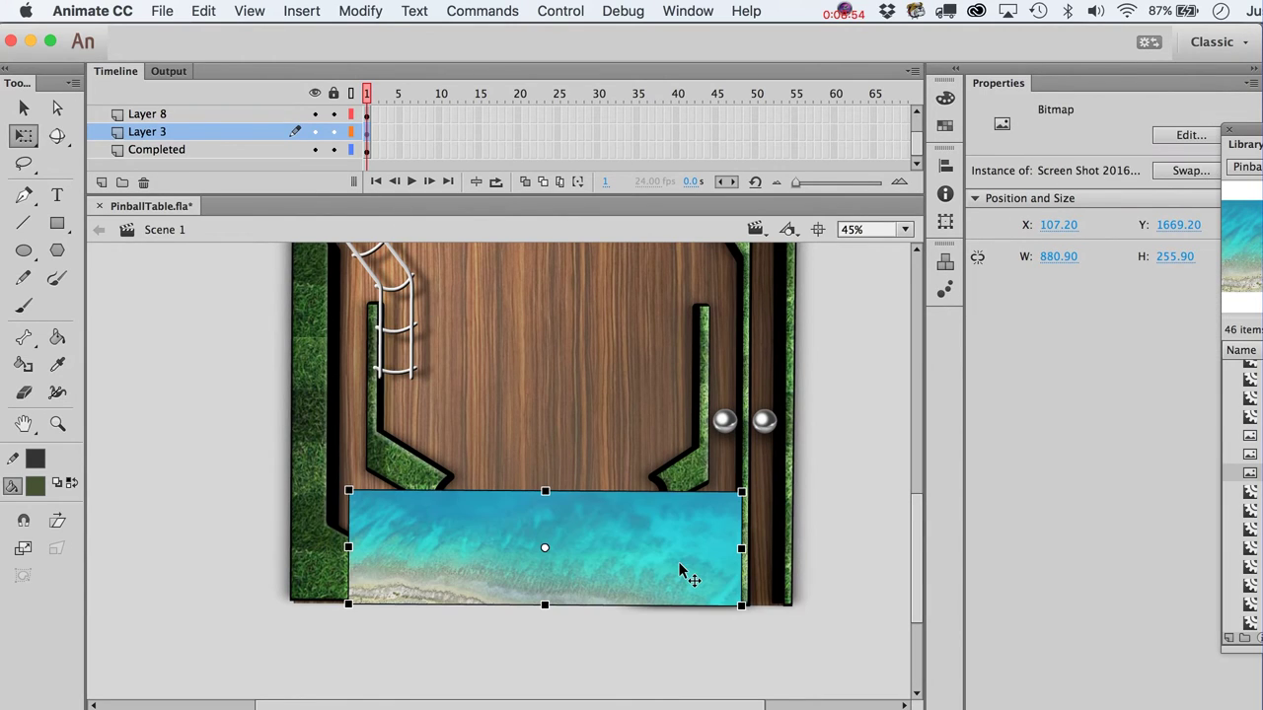
Step: Send the shoreline image backward in the stacking order until it sits behind the grass walls
key("super+Down")
key("super+Down")
key("super+Down")
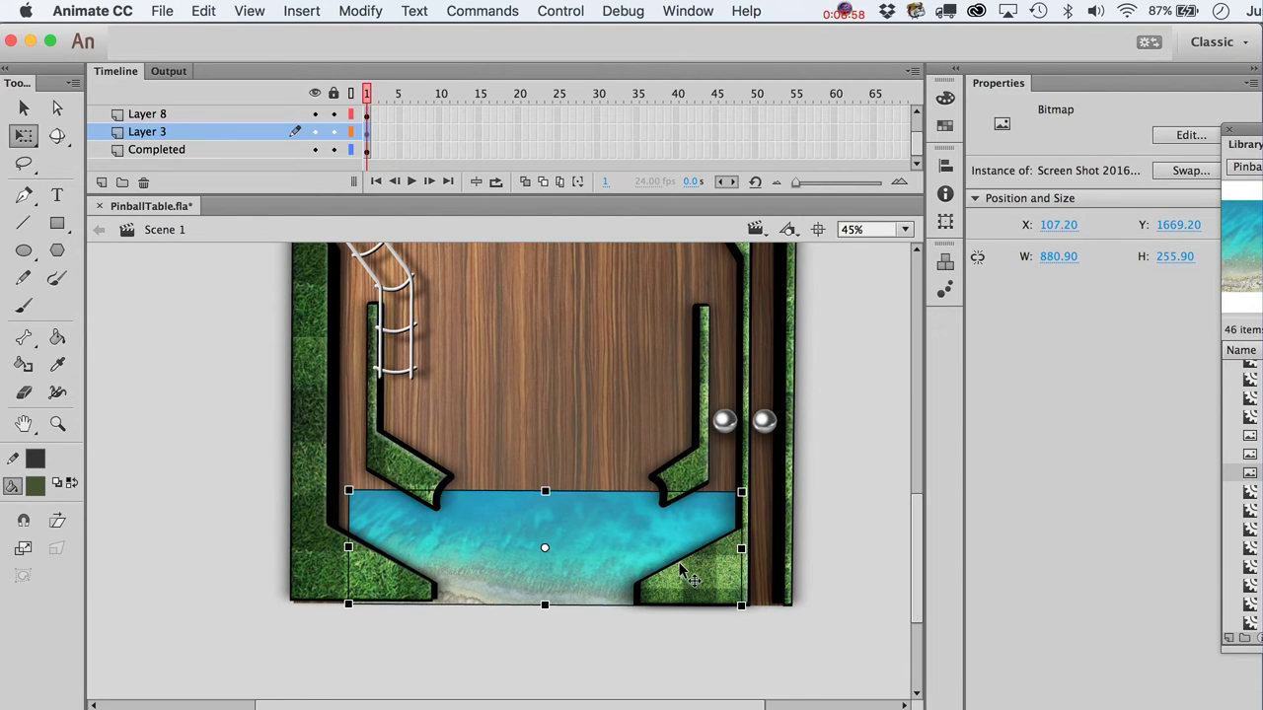
left_click(348, 10)
mouse_move(419, 261)
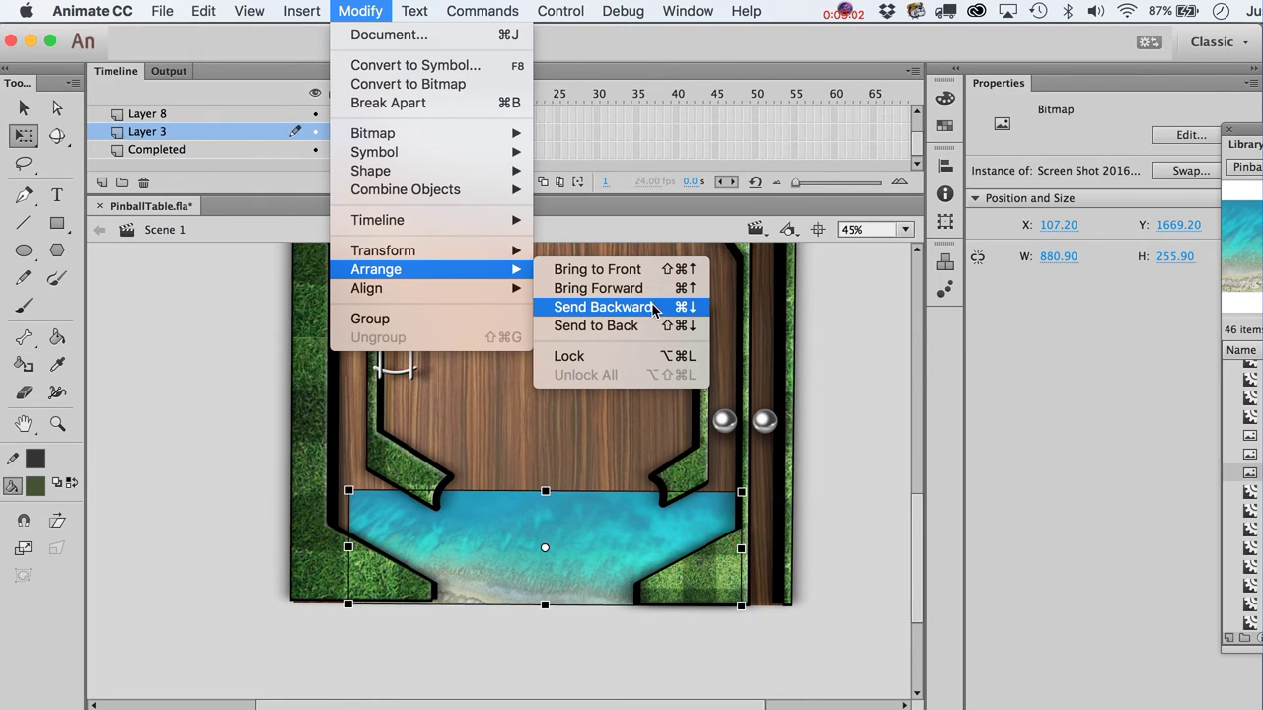
left_click(653, 309)
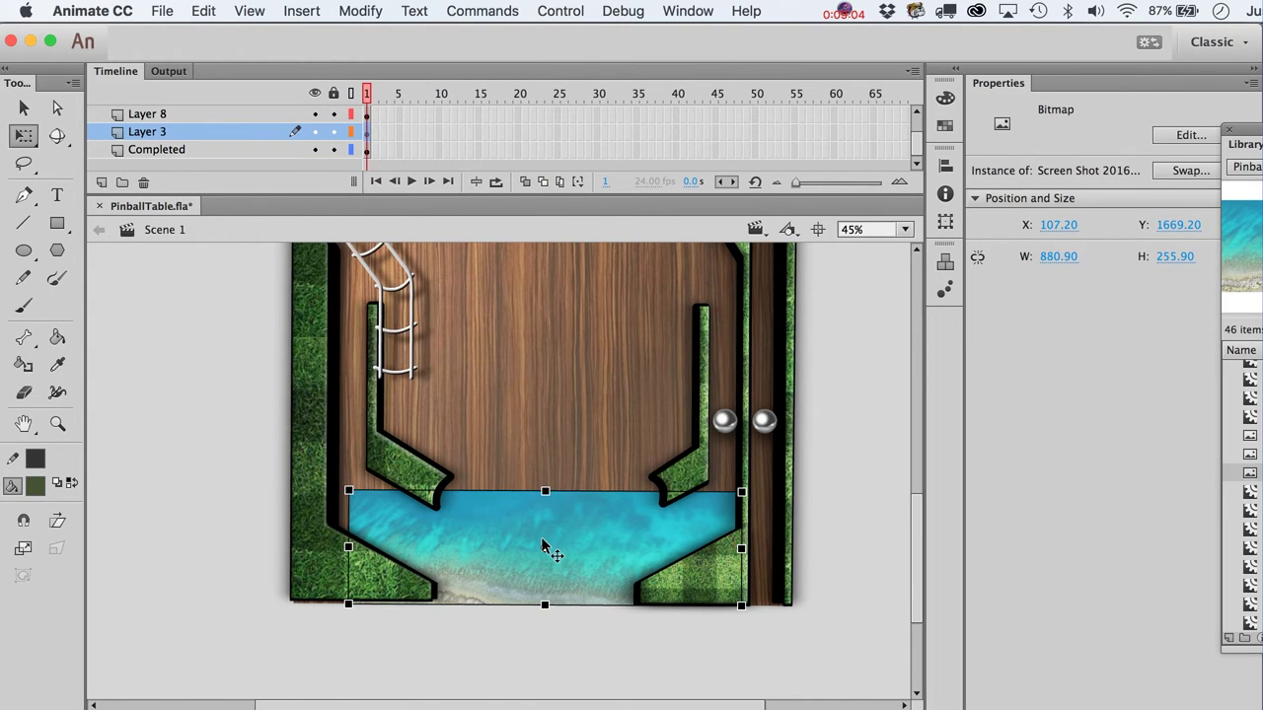
Step: Enlarge the shoreline image to about 940 × 273 px so it spans the table's lower end between the side walls
mouse_move(348, 490)
left_mouse_down()
mouse_move(327, 477)
mouse_move(336, 493)
left_mouse_up()
key("v")
key("q")
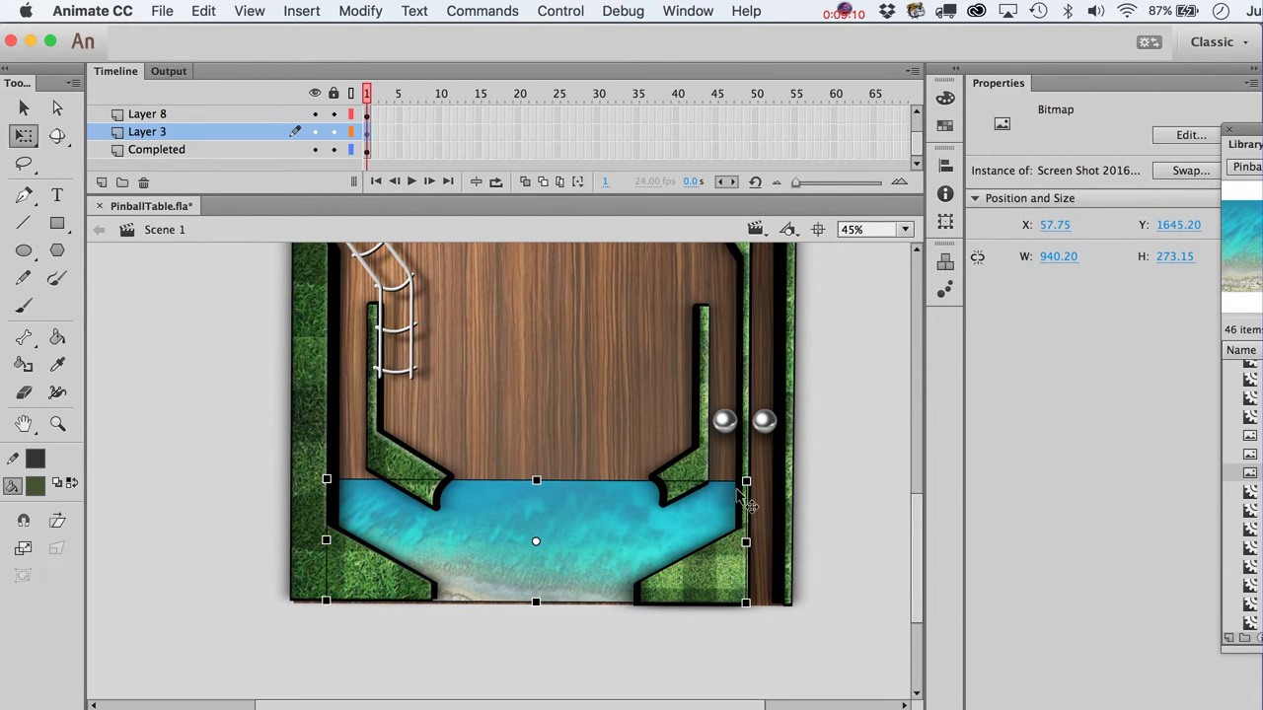
key("v")
left_click(718, 646)
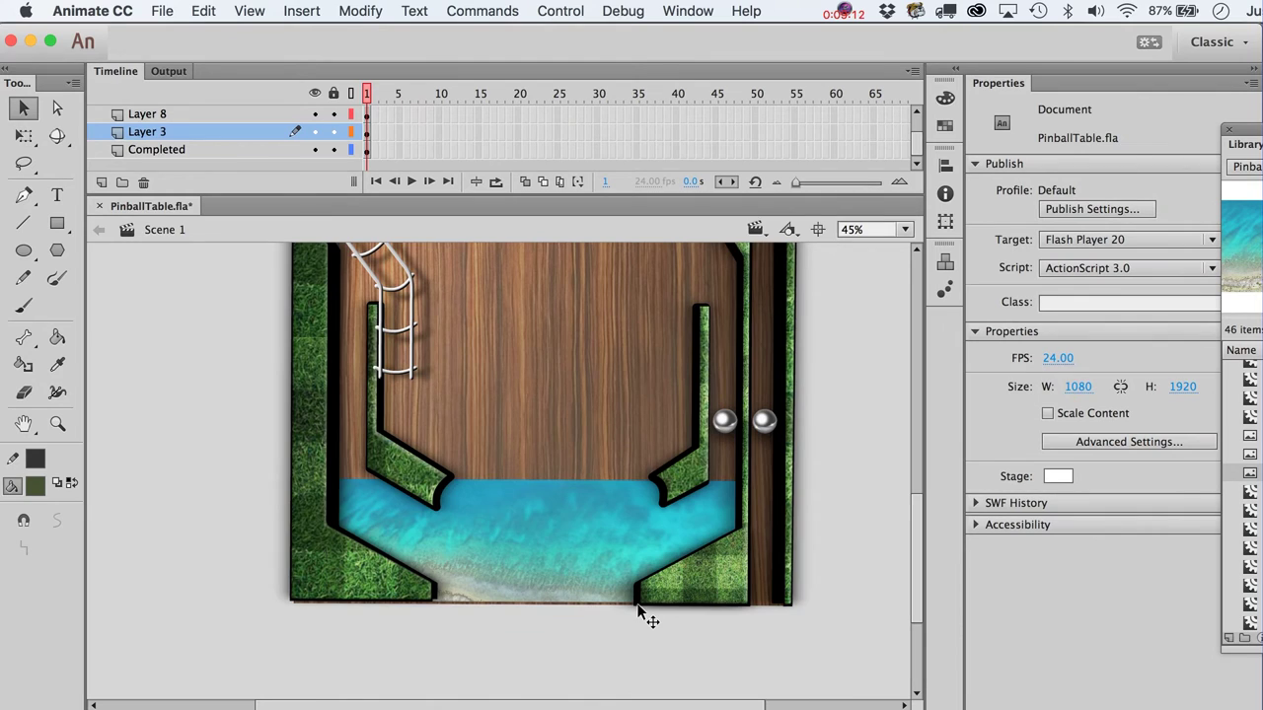
Step: Convert the shoreline image to a movie clip symbol named Water and restack it behind the grass walls
scroll(640, 611, "up", 5)
scroll(638, 606, "down", 4)
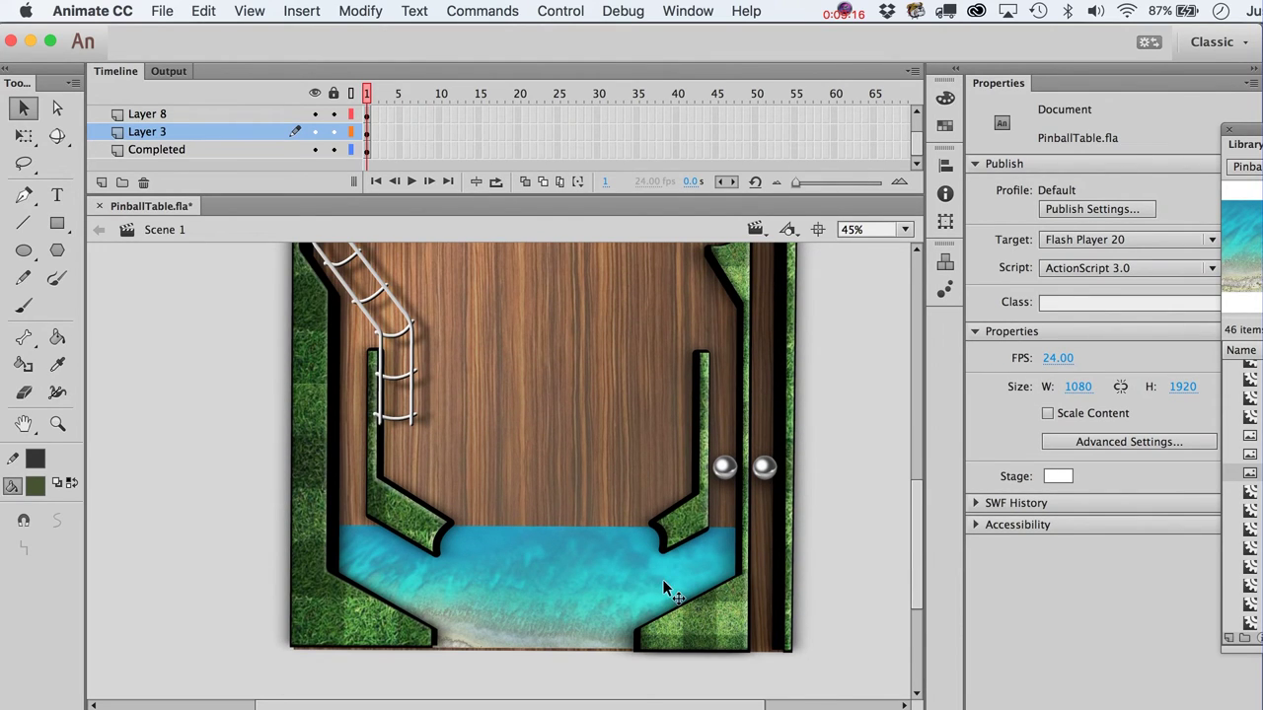
left_click(547, 585)
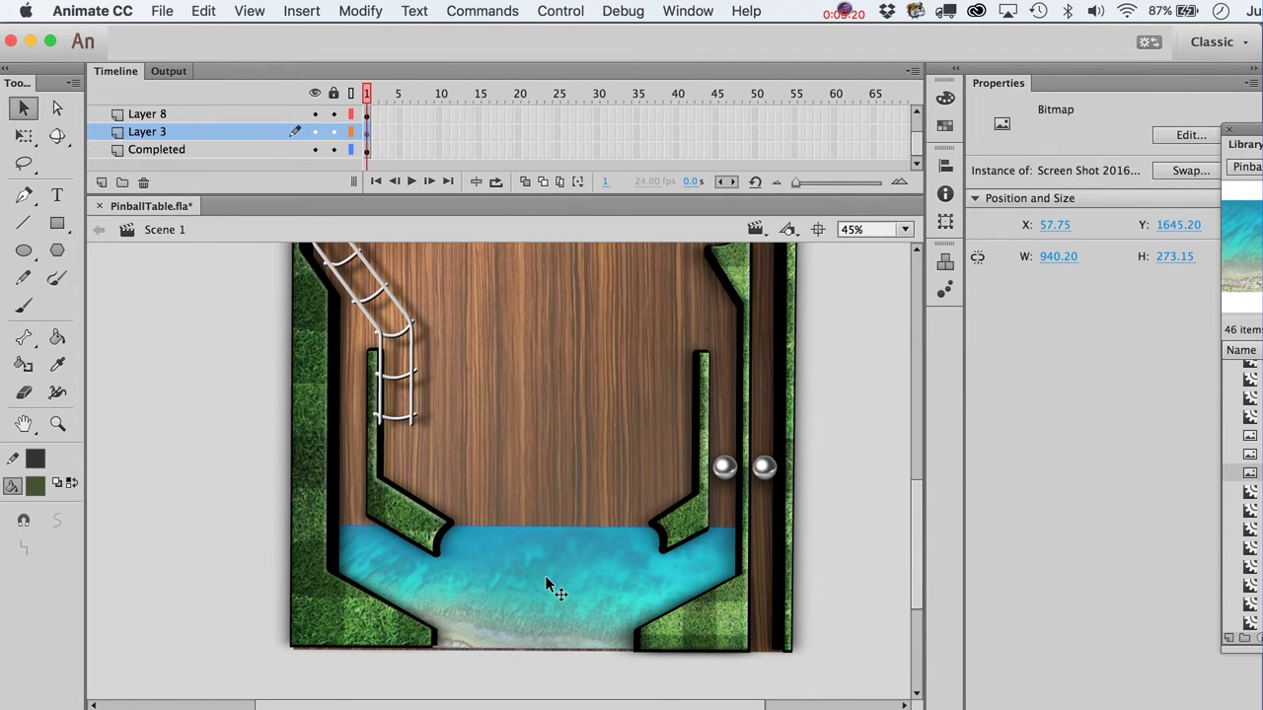
key("F8")
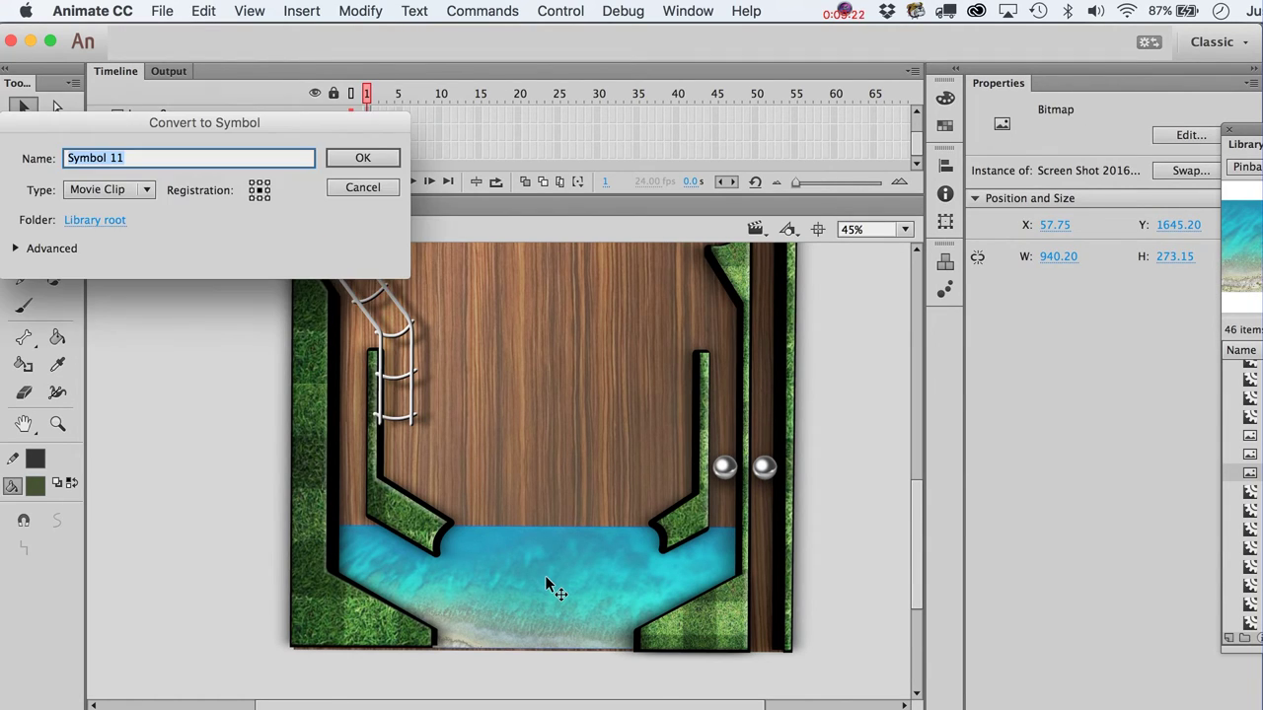
type("Water")
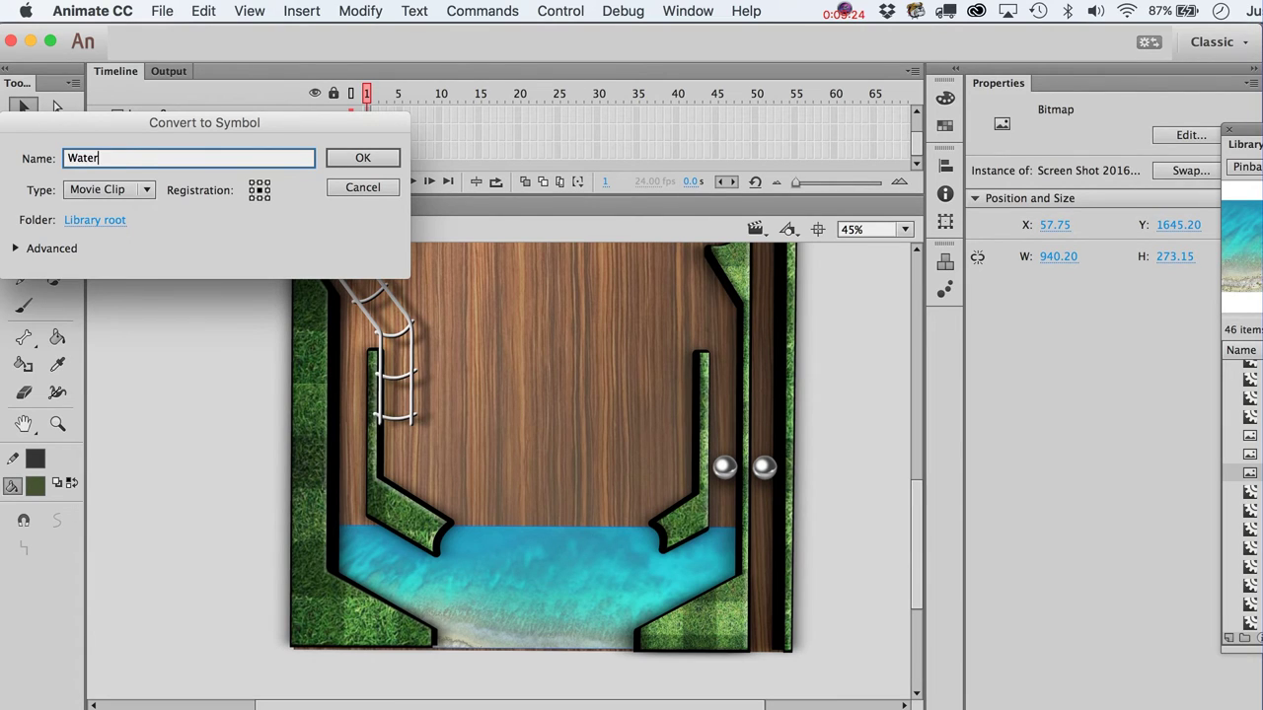
key("Return")
key("super+Up")
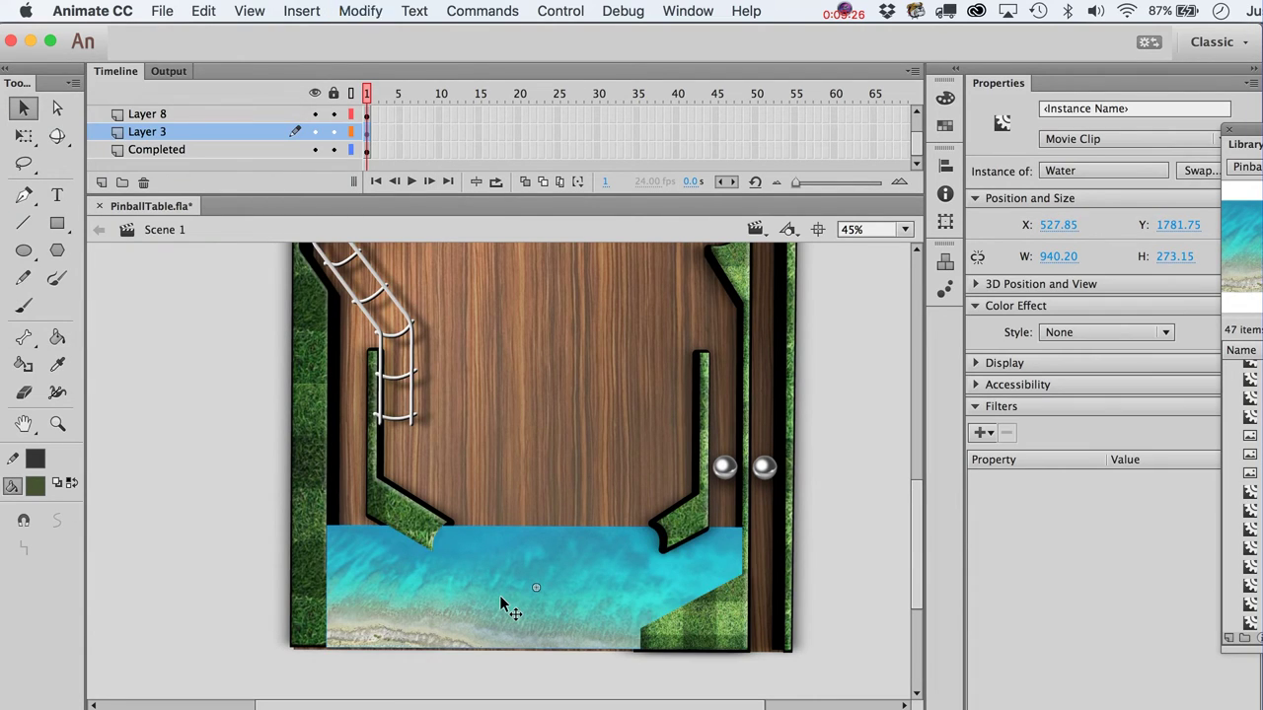
key("super+Down")
key("super+Down")
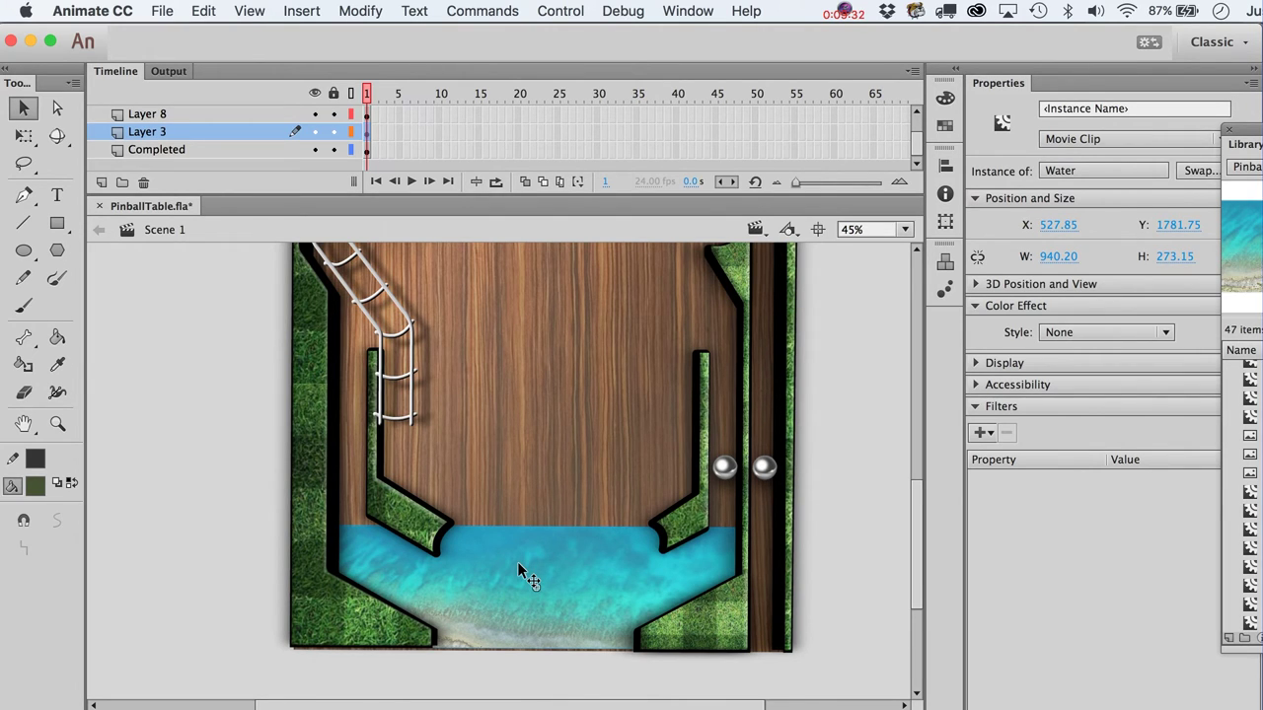
Step: Inside the Water symbol, add a new layer and draw the pool outline's rounded left end and wavy upper edge with the Pen tool
double_click(519, 566)
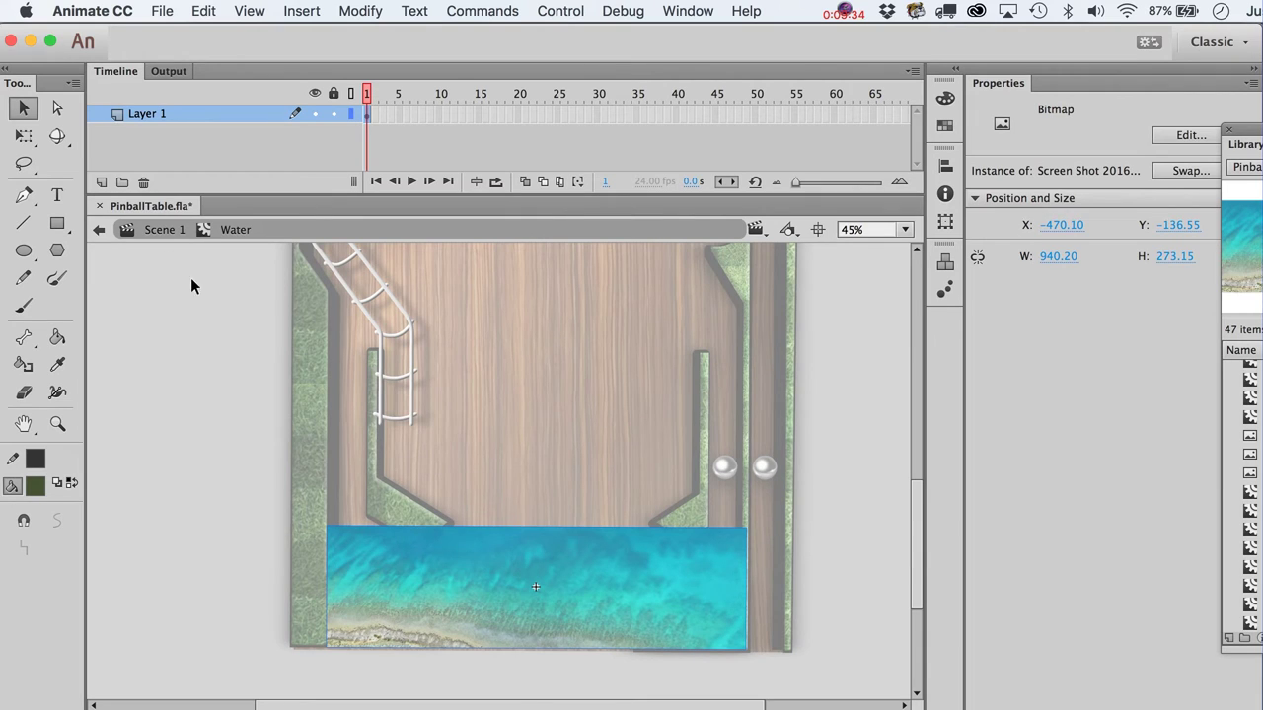
left_click(102, 183)
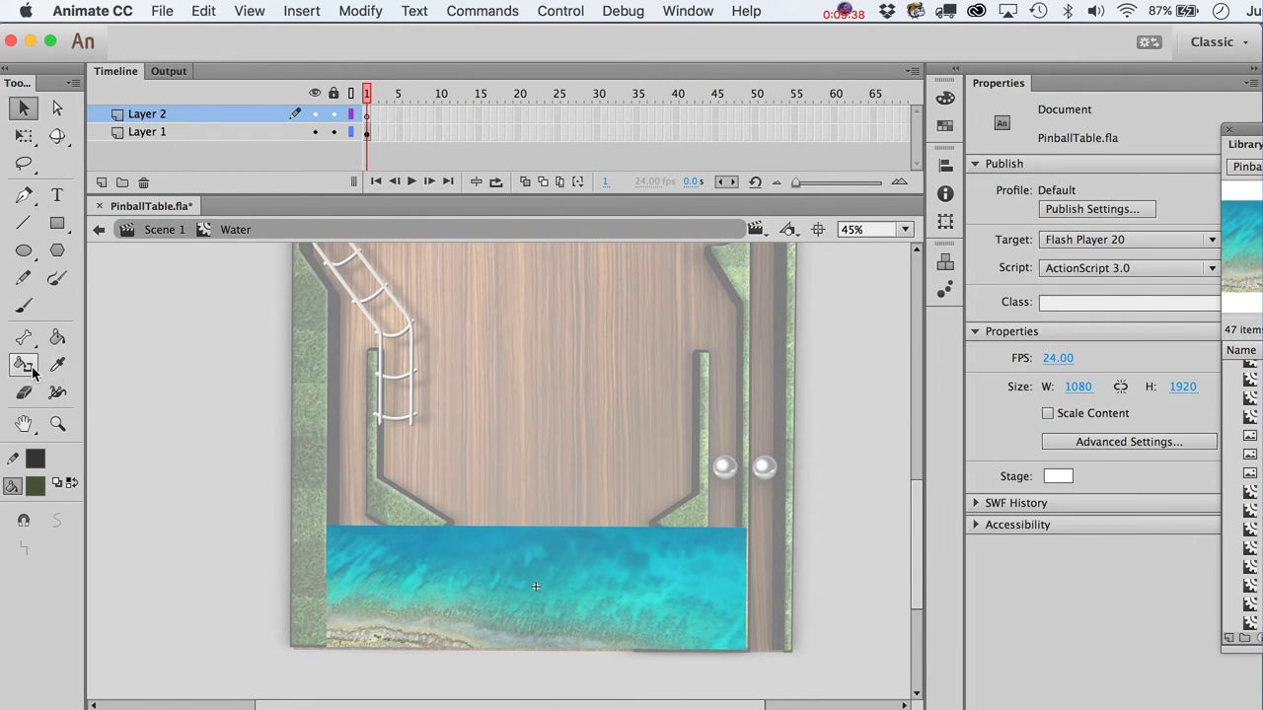
left_click(23, 197)
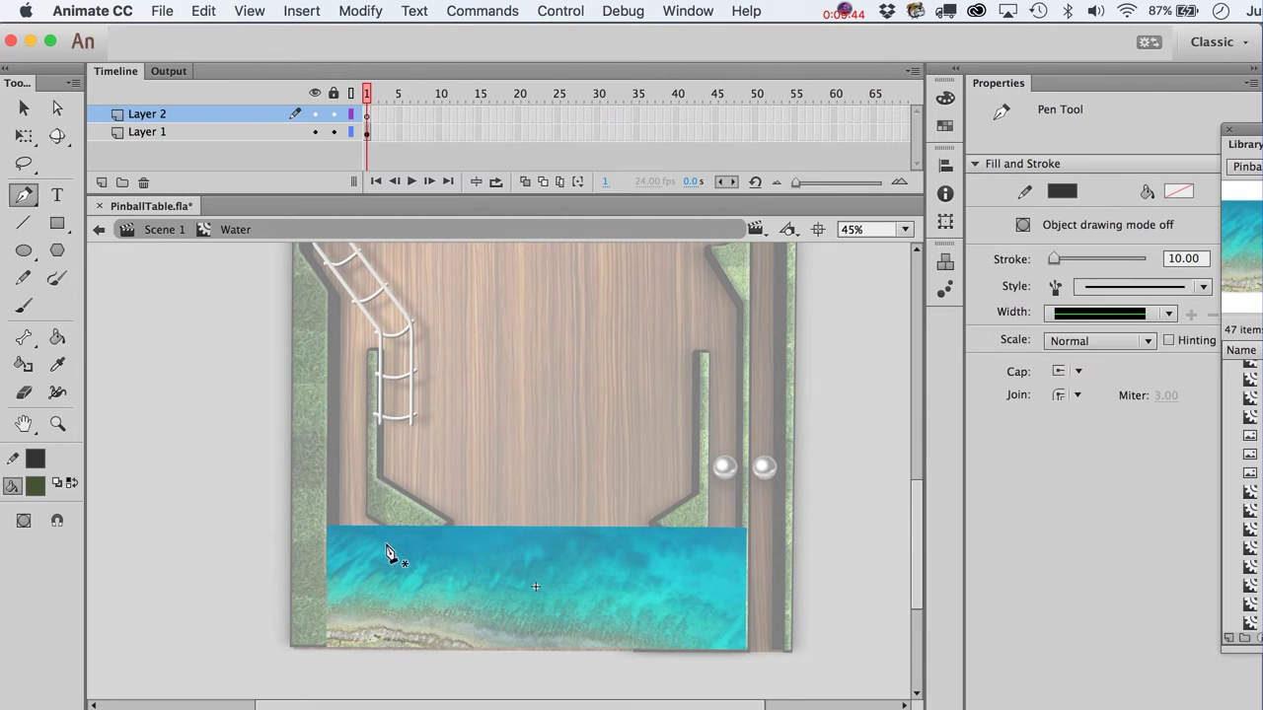
left_click(365, 637)
left_click_drag(340, 599, 342, 569)
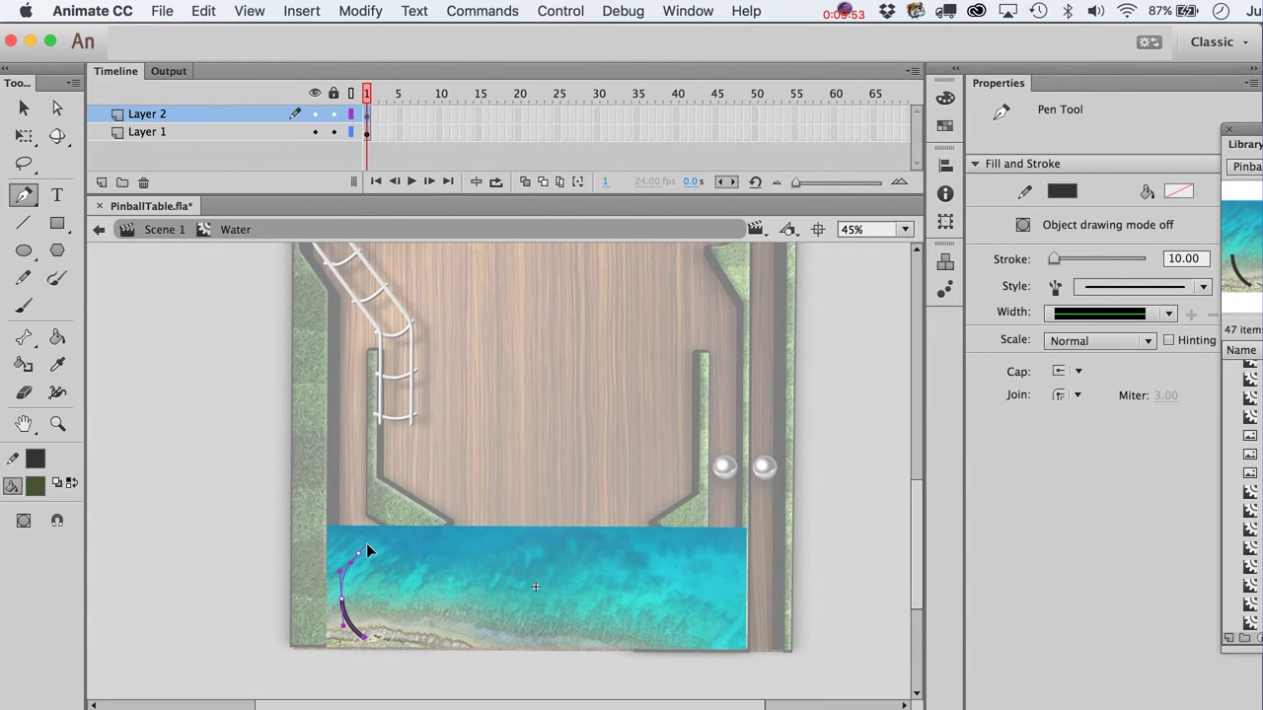
left_click(366, 545)
left_click(419, 538)
left_click(450, 552)
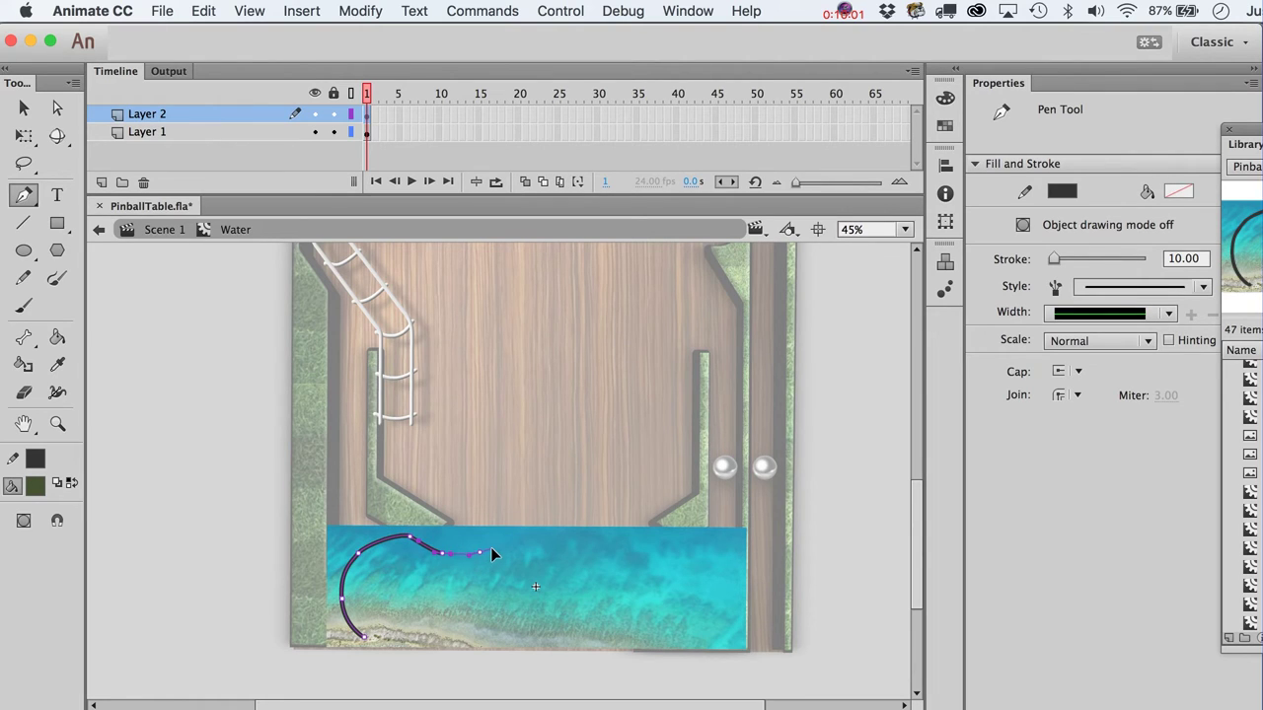
left_click(491, 548)
left_click(537, 565)
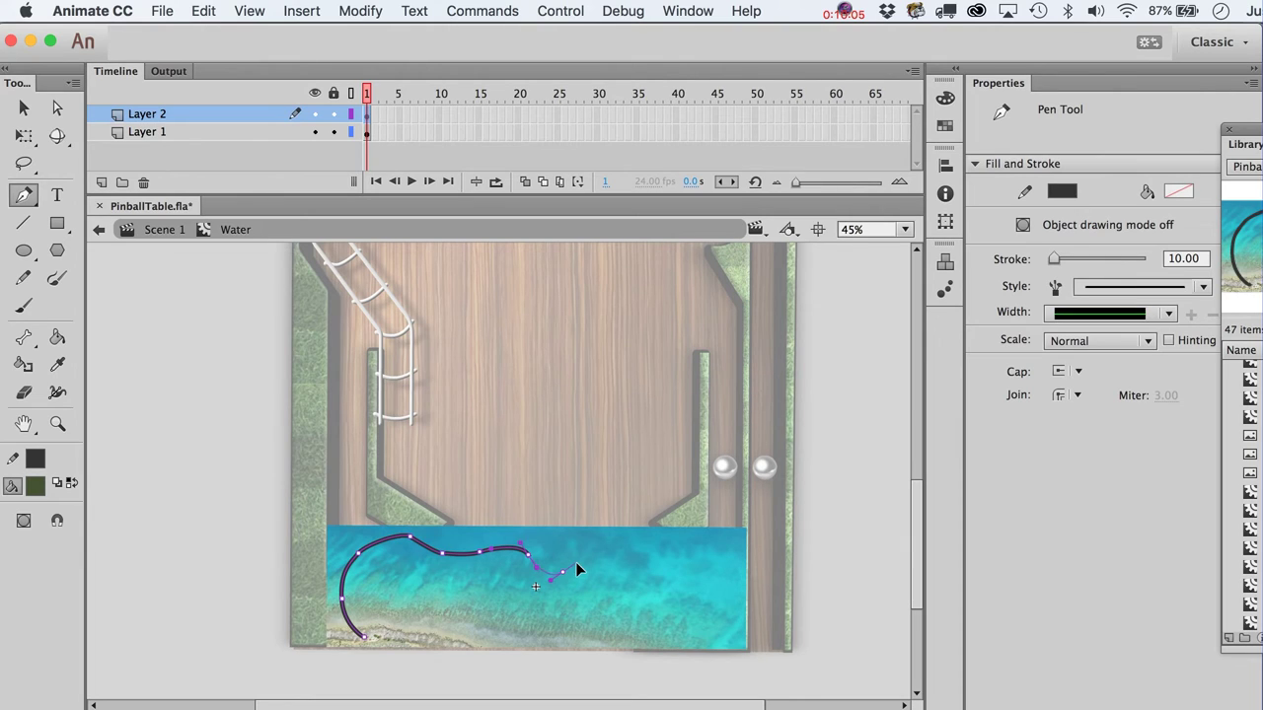
left_click_drag(577, 564, 575, 563)
left_click_drag(637, 559, 663, 572)
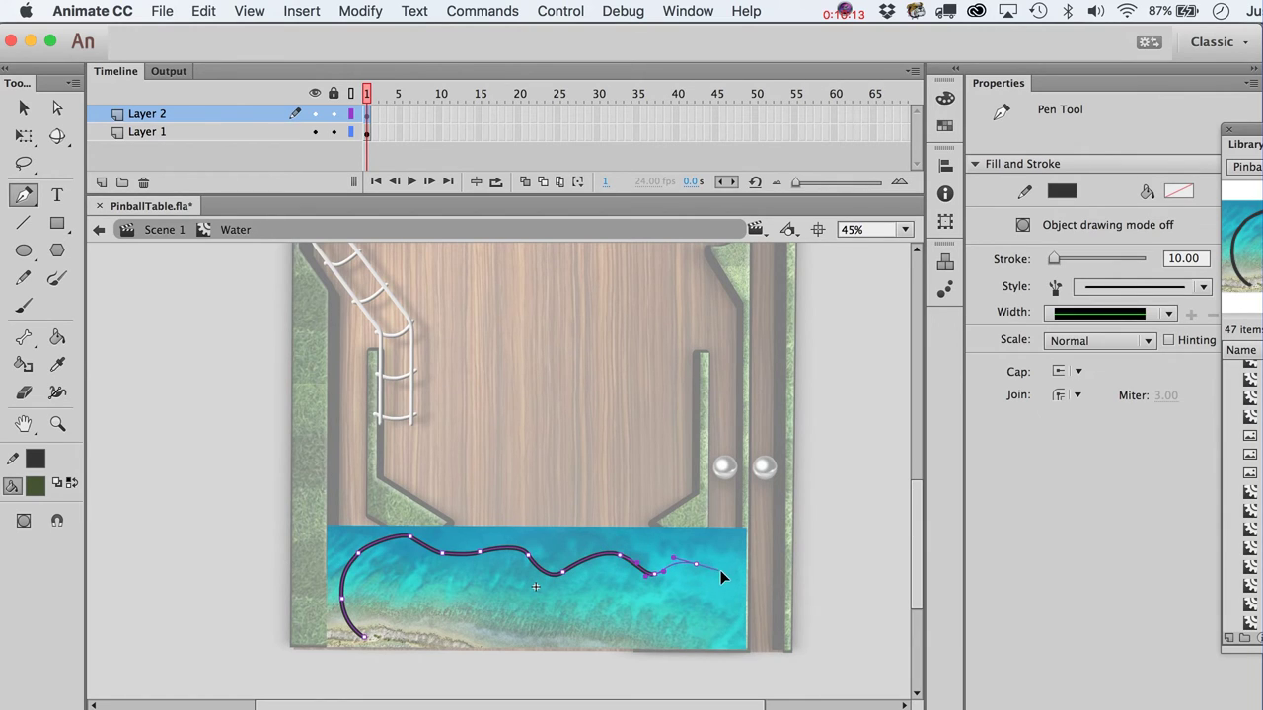
Step: Continue the pool outline around its right end and back along the lower edge, closing it at the starting point
left_click(720, 572)
left_click(733, 613)
left_click_drag(699, 636, 690, 640)
left_click_drag(608, 644, 611, 647)
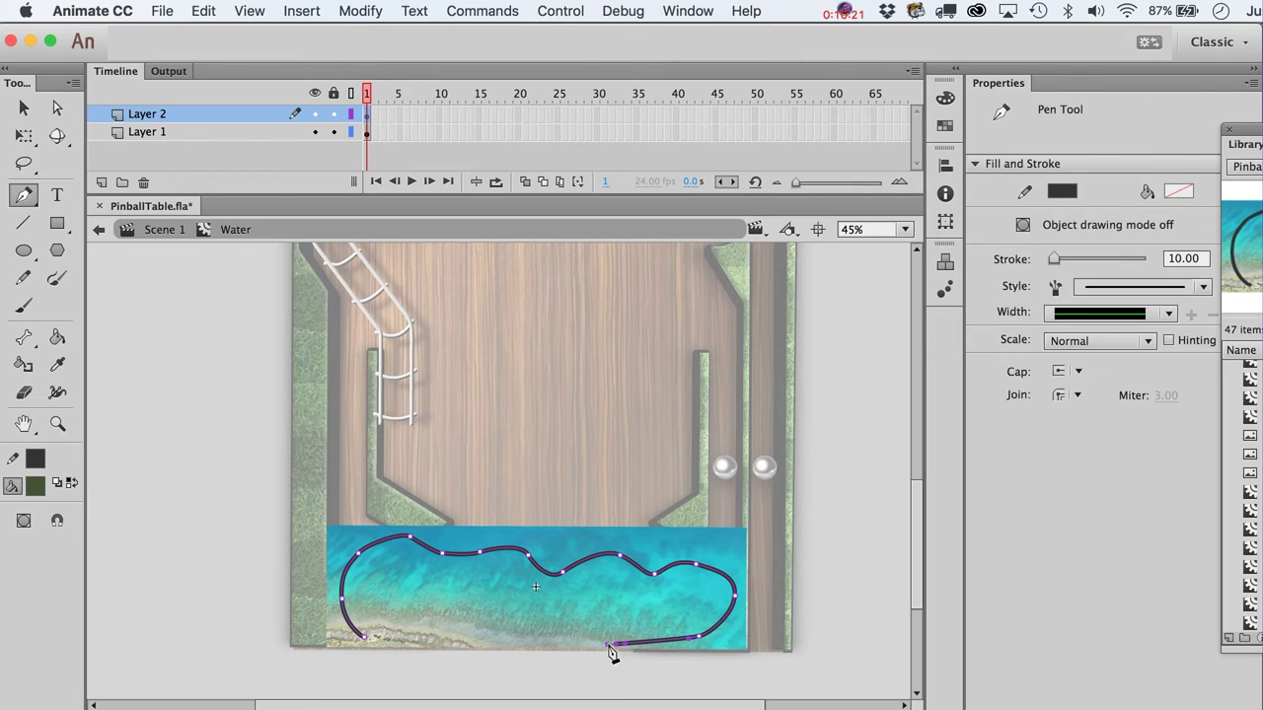
left_click(508, 645)
left_click(401, 639)
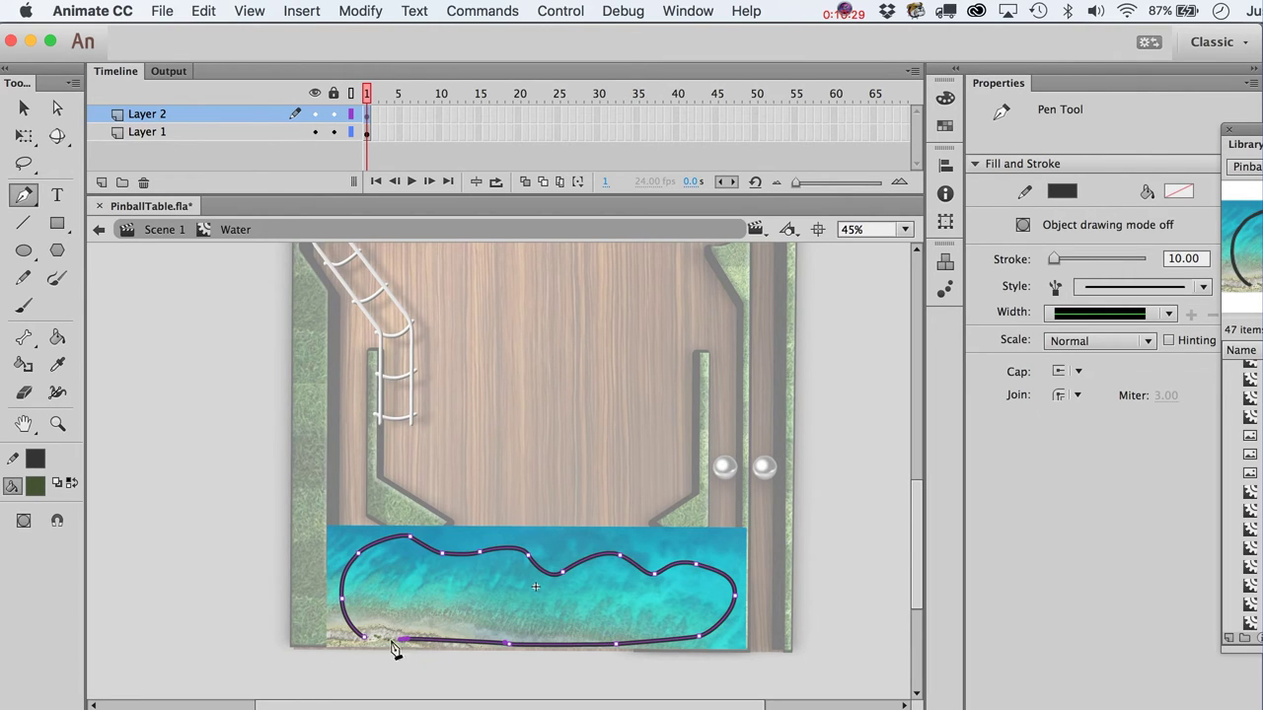
left_click(365, 637)
left_click(24, 108)
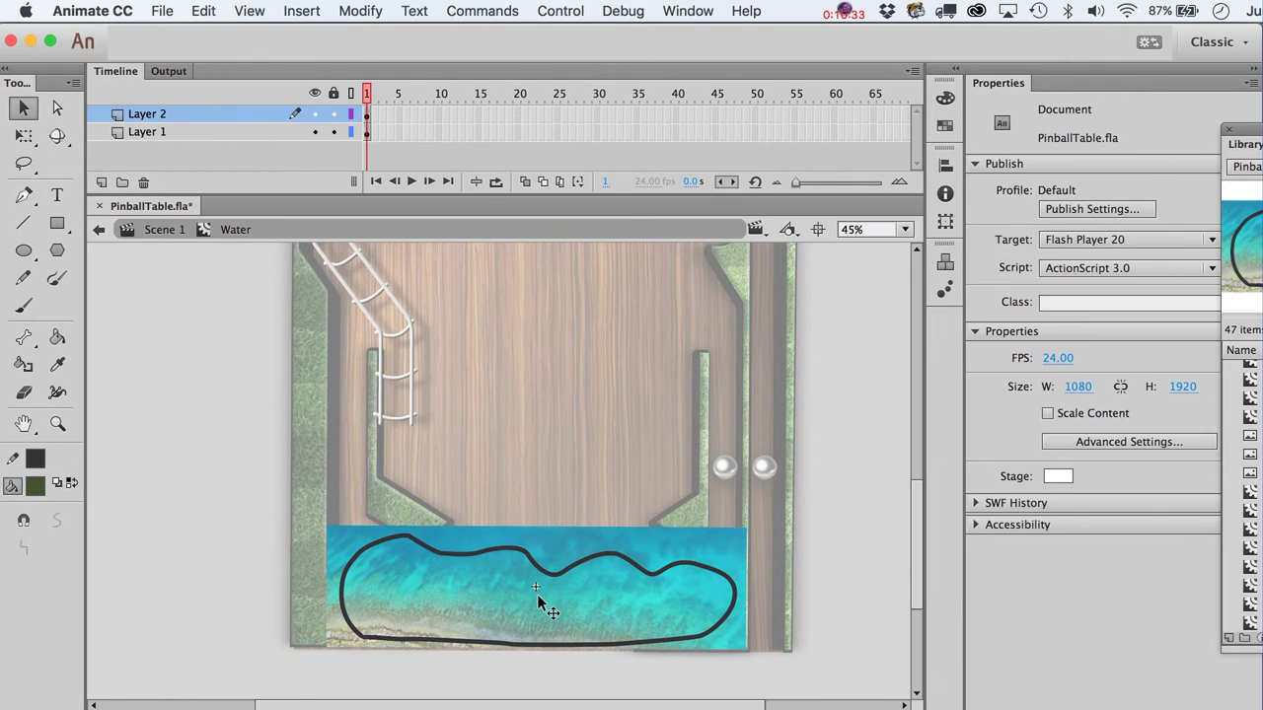
Step: Fill the closed pool outline with the dark green colour and delete its stroke
left_click(57, 337)
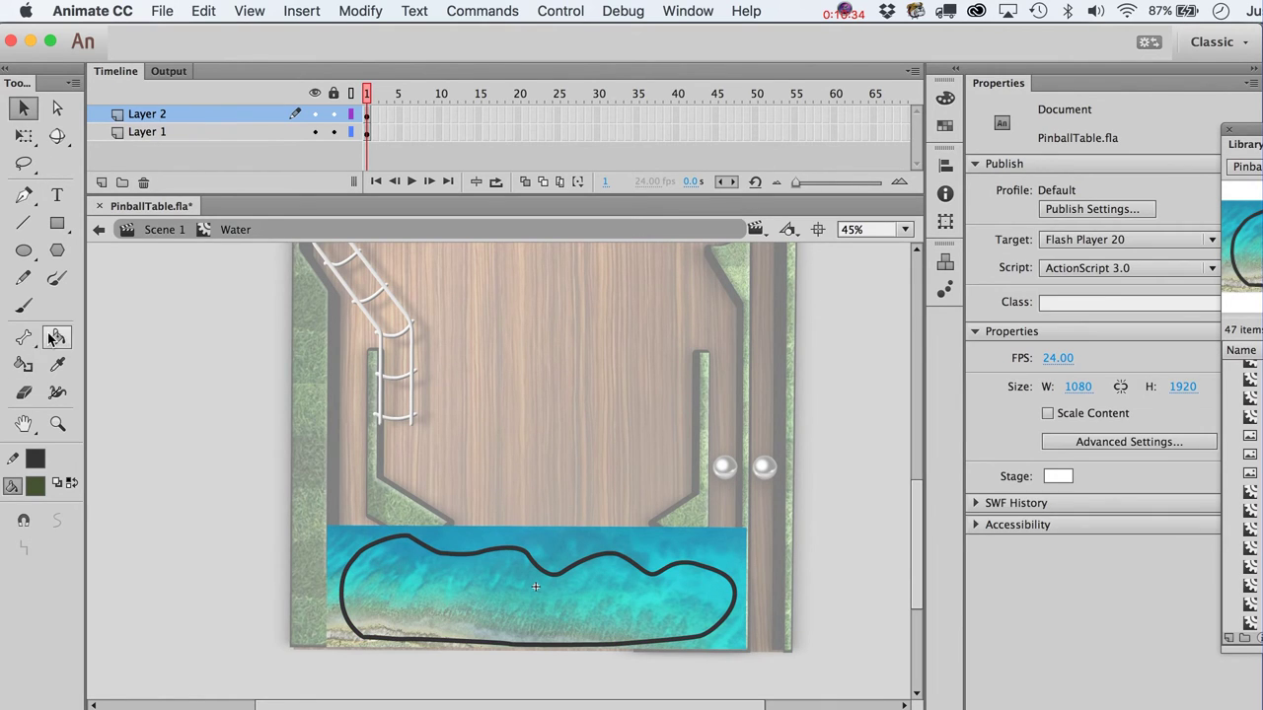
left_click(400, 576)
key("v")
double_click(437, 553)
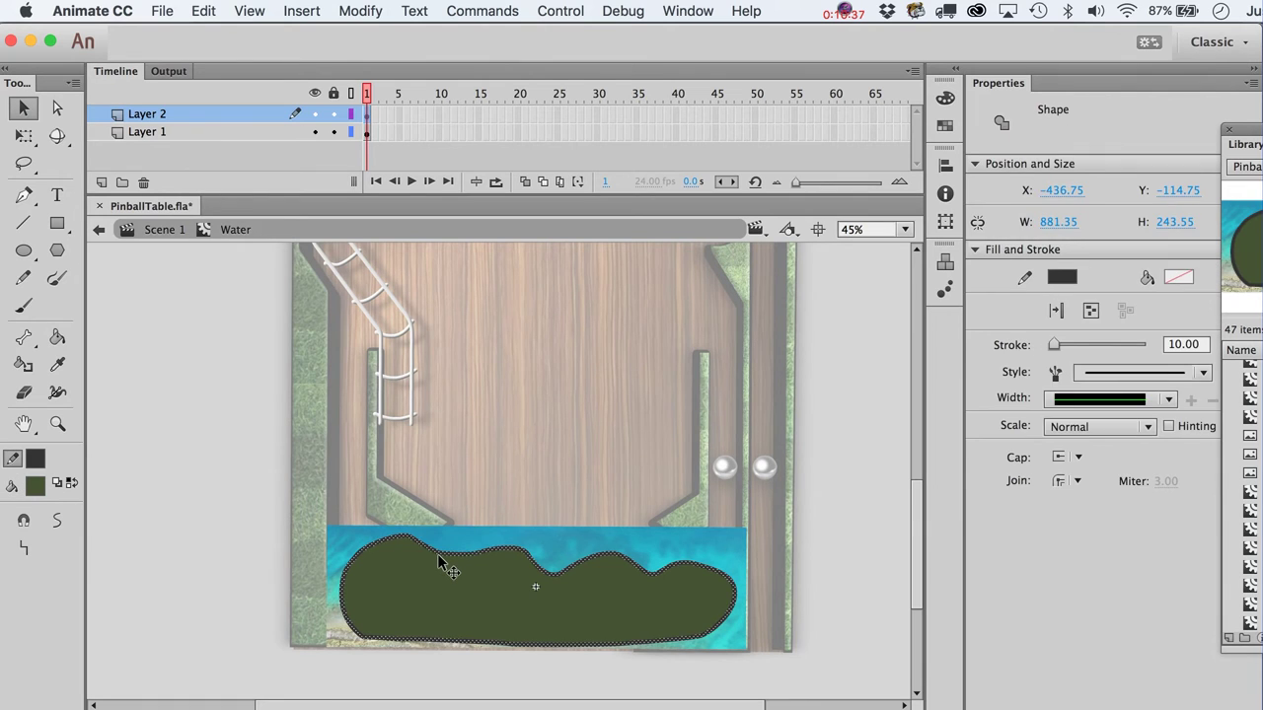
key("Delete")
Step: Turn Layer 2 into a mask over the water bitmap and return to the main scene
right_click(142, 109)
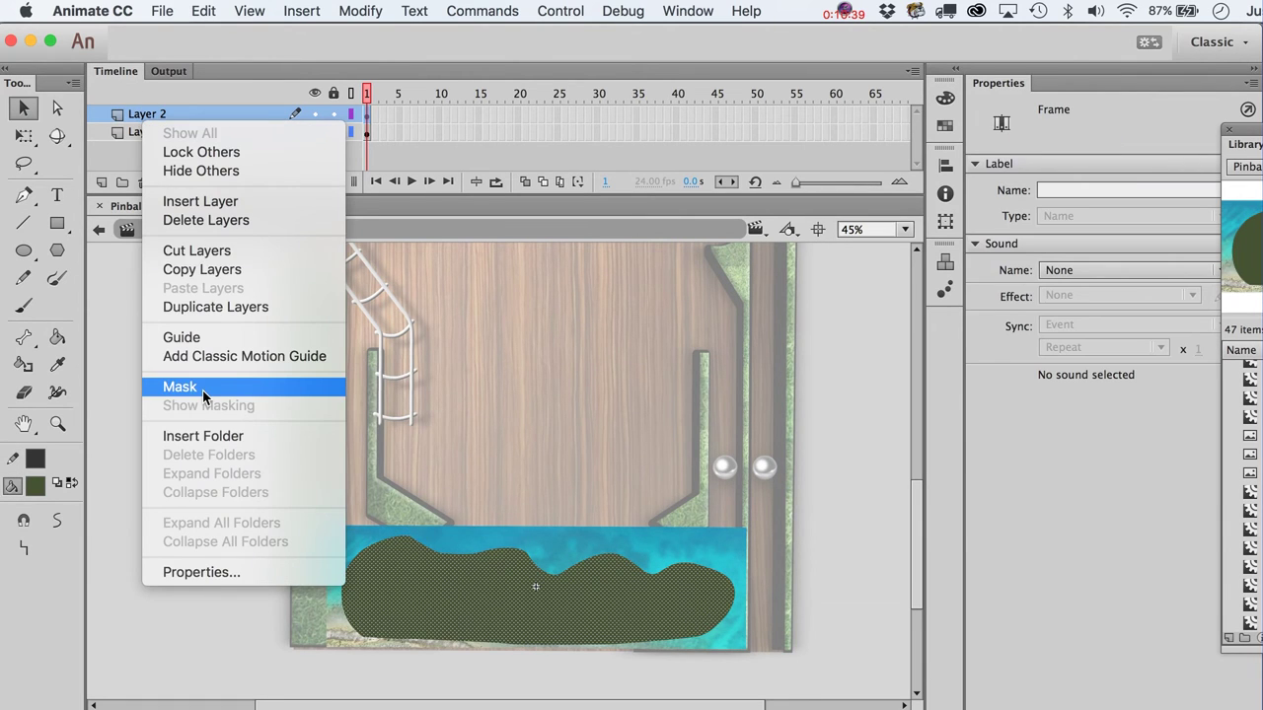
left_click(177, 387)
double_click(516, 583)
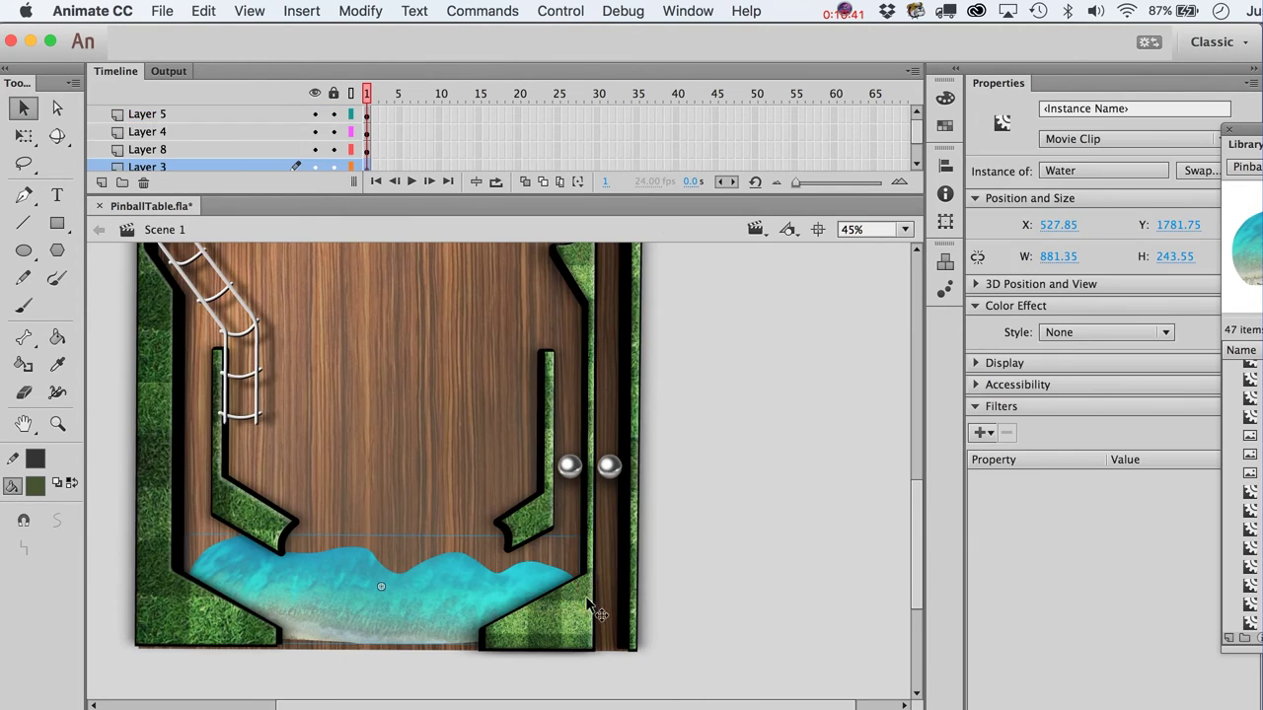
Step: Nudge the Water clip down to about Y 1797 so it reaches the table's bottom edge
key("Down")
key("Down")
key("Down")
key("Down")
key("Down")
key("Down")
key("Down")
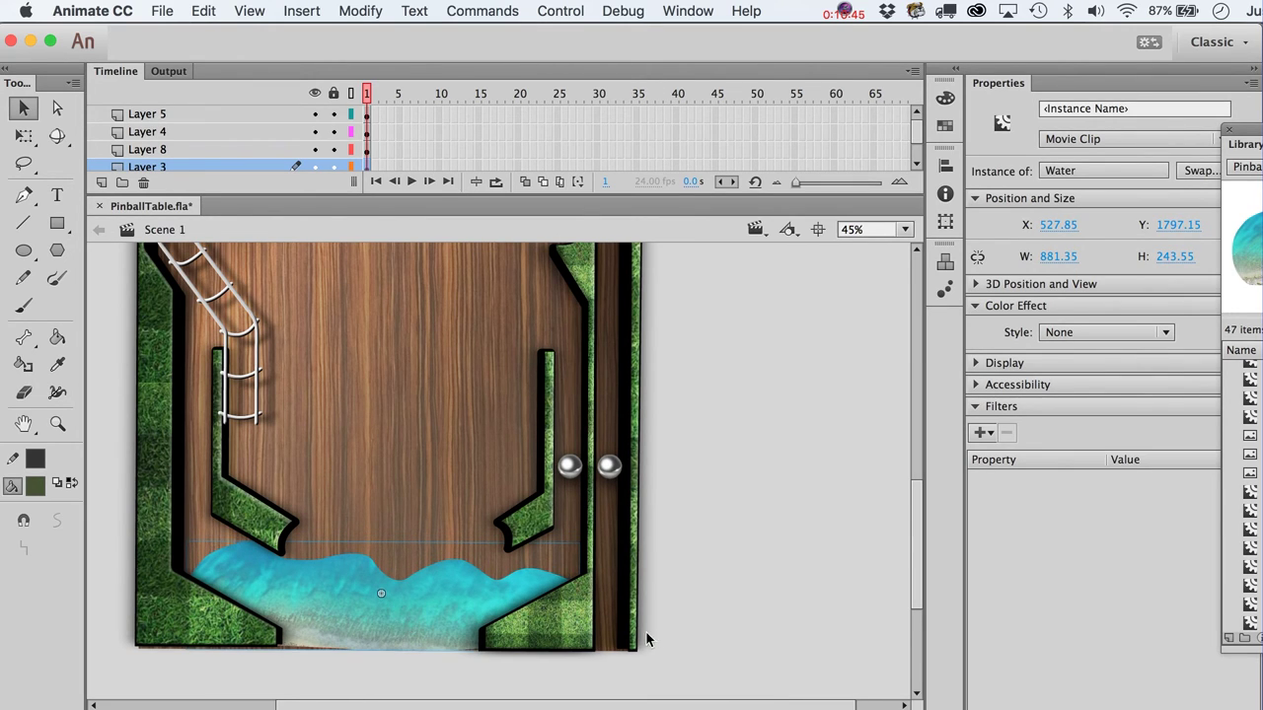
Step: Add a Drop Shadow filter to the Water clip as an inner shadow with a 90° angle
scroll(645, 631, "left", 5)
left_click(861, 565)
left_click(614, 592)
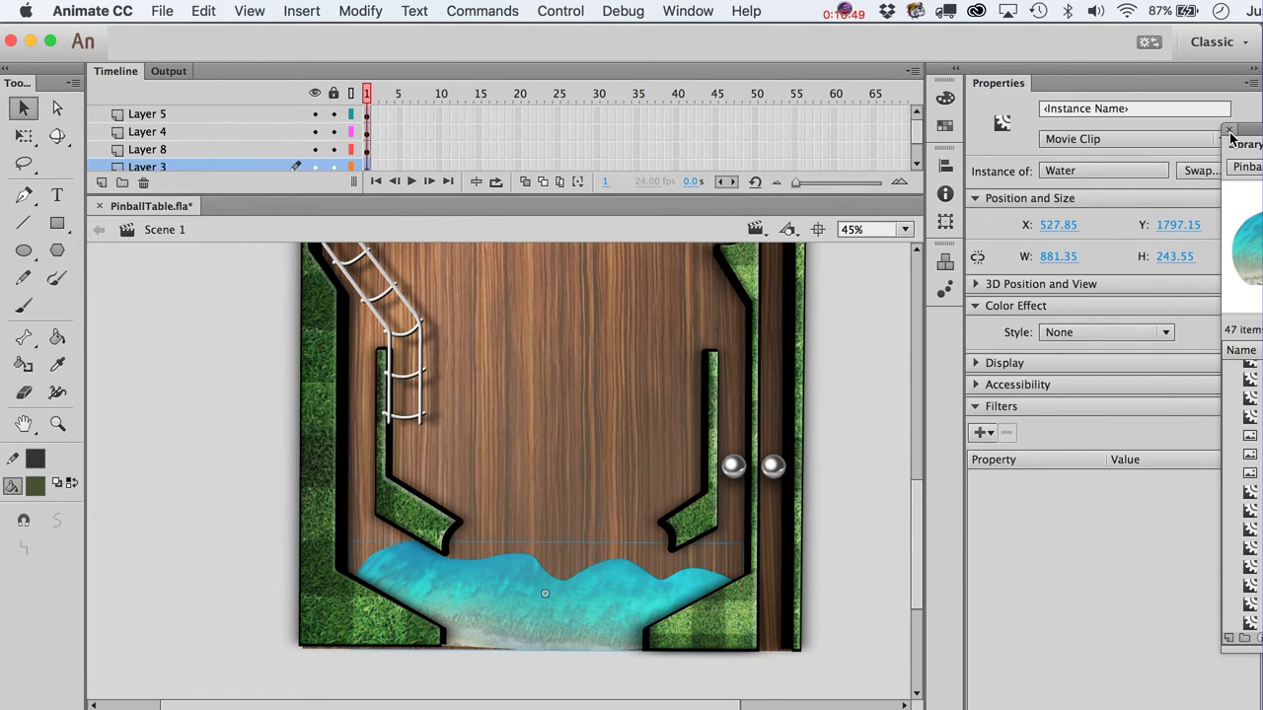
left_click(982, 435)
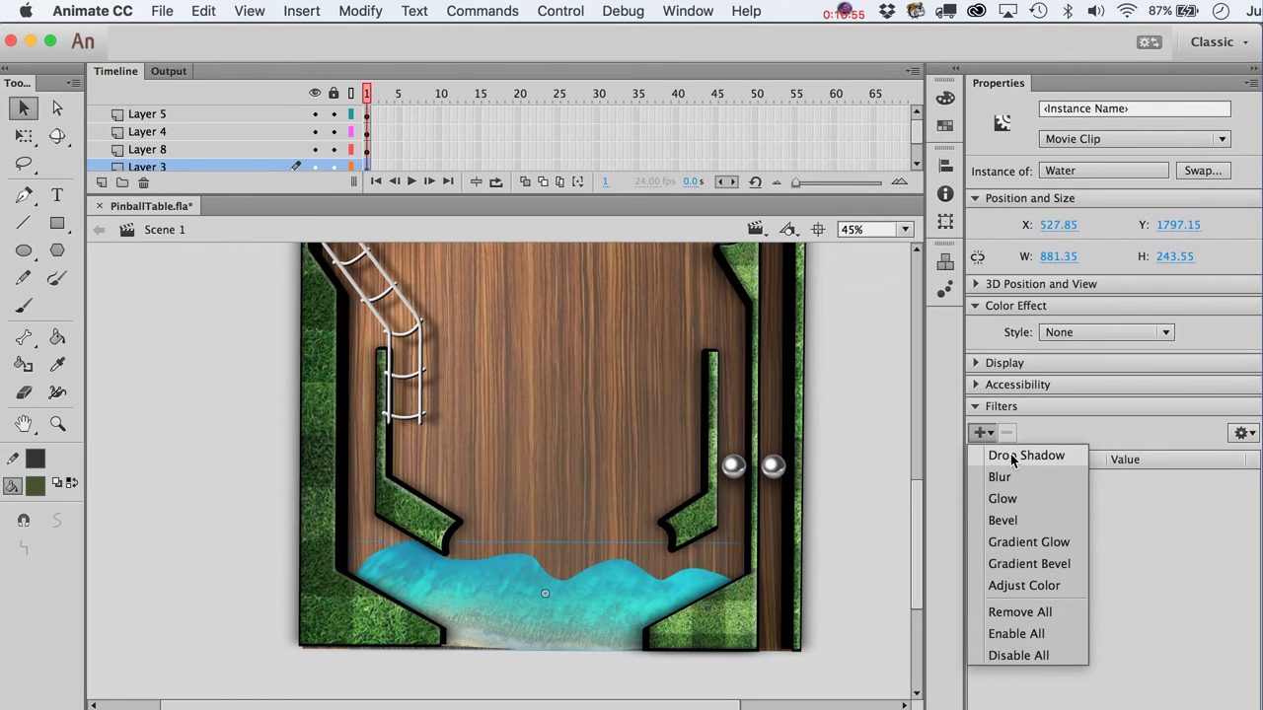
left_click(1012, 460)
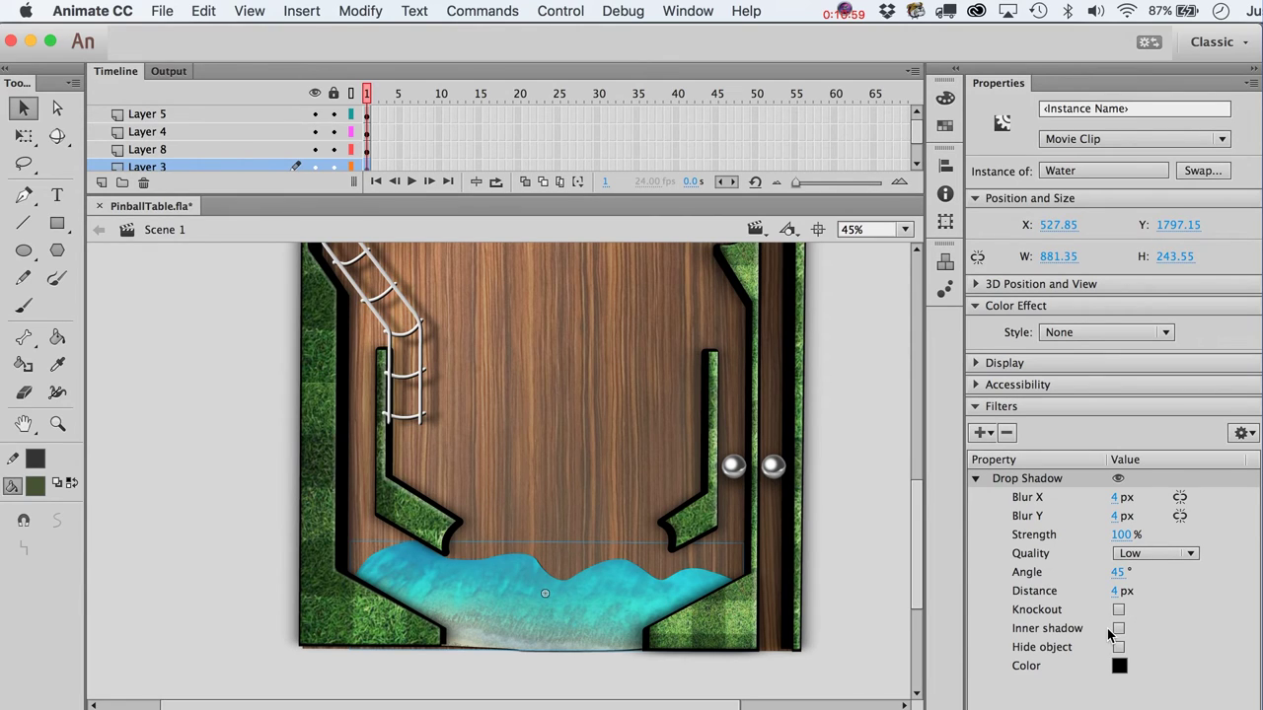
left_click(1118, 629)
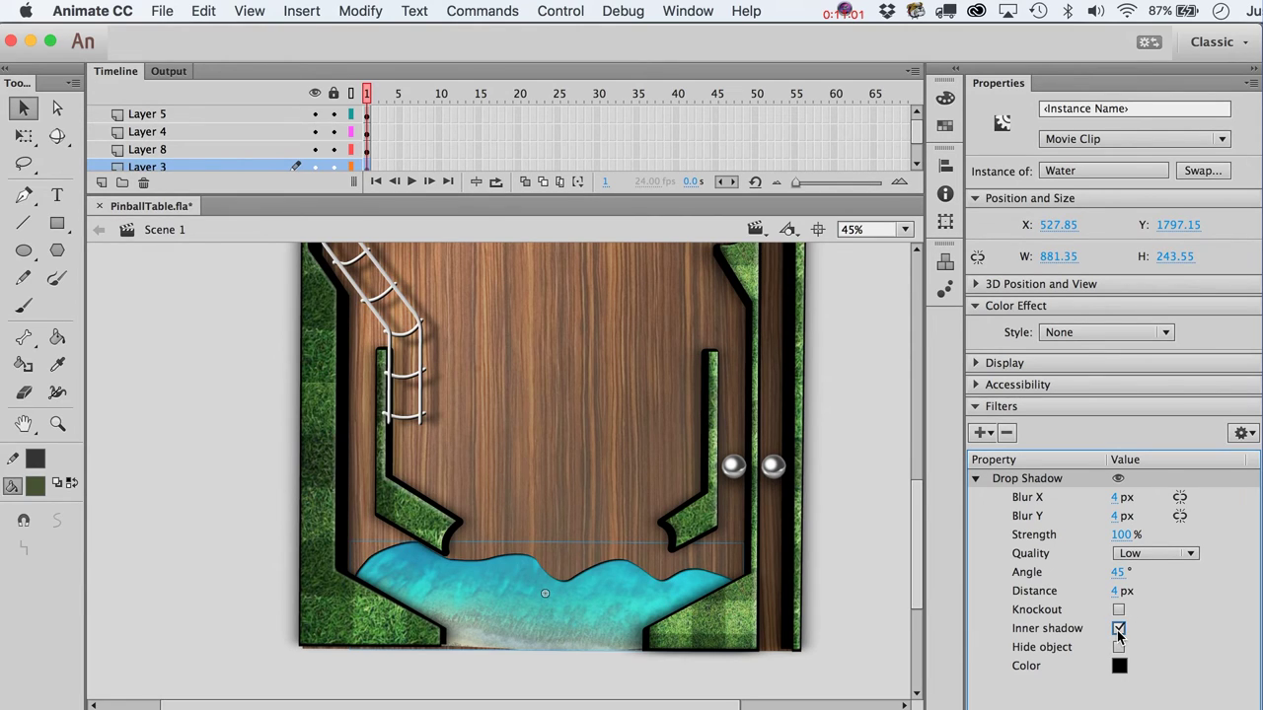
left_click_drag(1116, 572, 1155, 568)
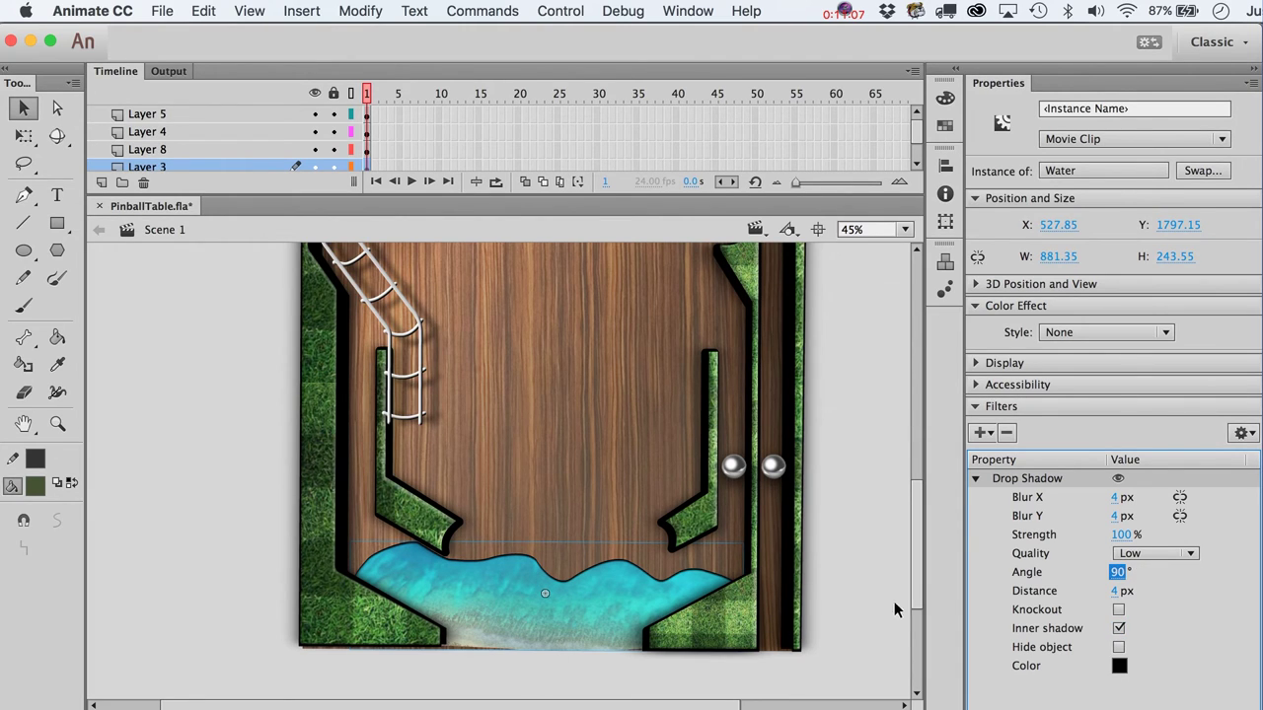
Step: Make the Water clip's inner shadow white with 42% strength and a 2 px distance, and deselect the clip
left_click(1119, 666)
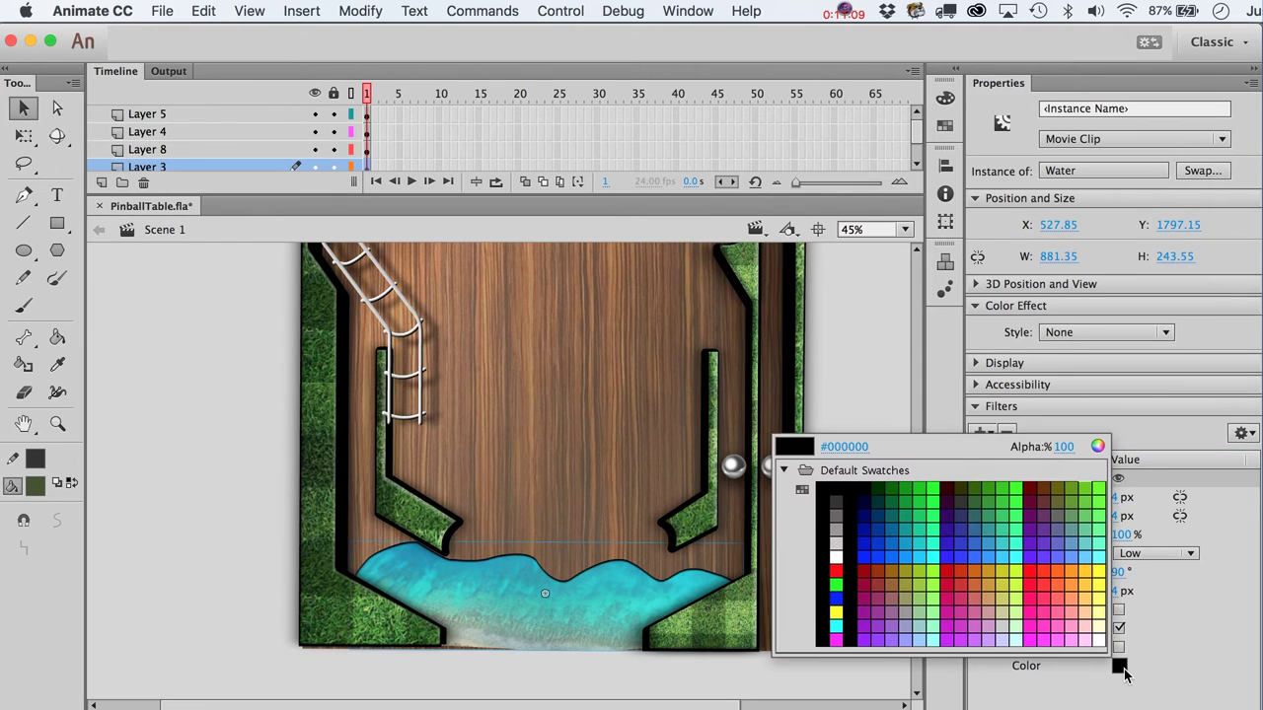
left_click(835, 557)
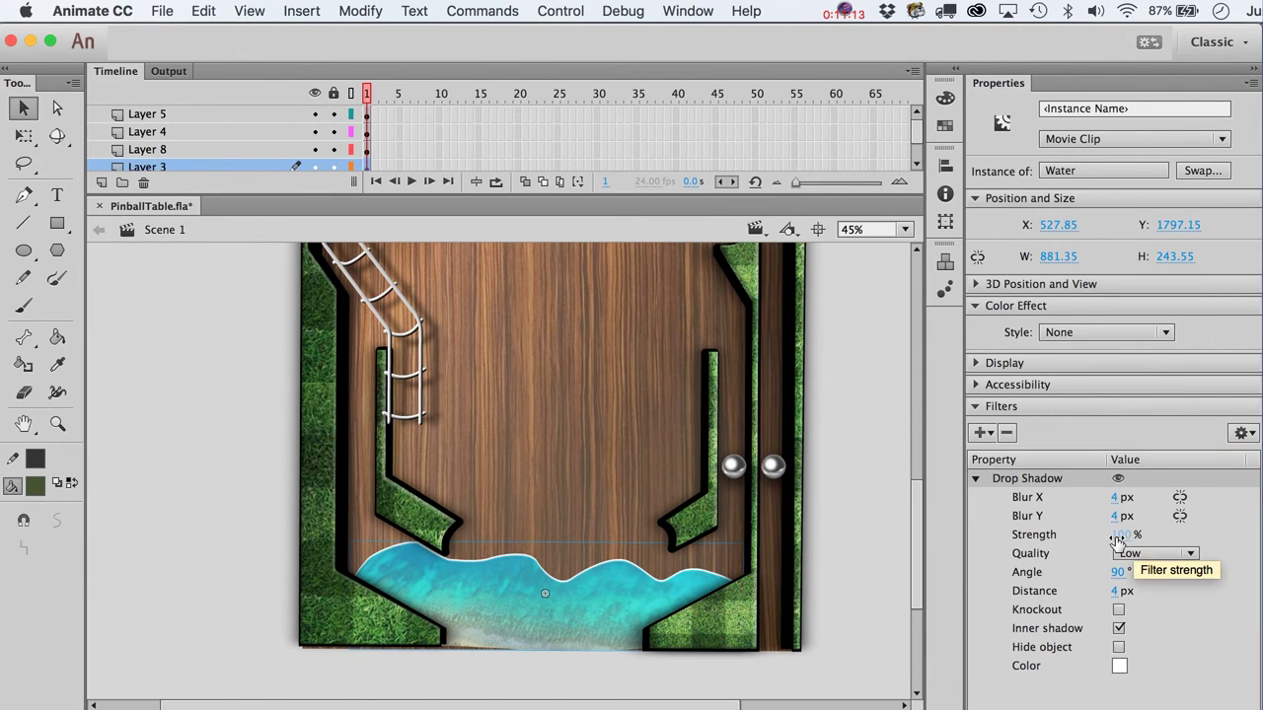
left_click_drag(1125, 534, 1057, 538)
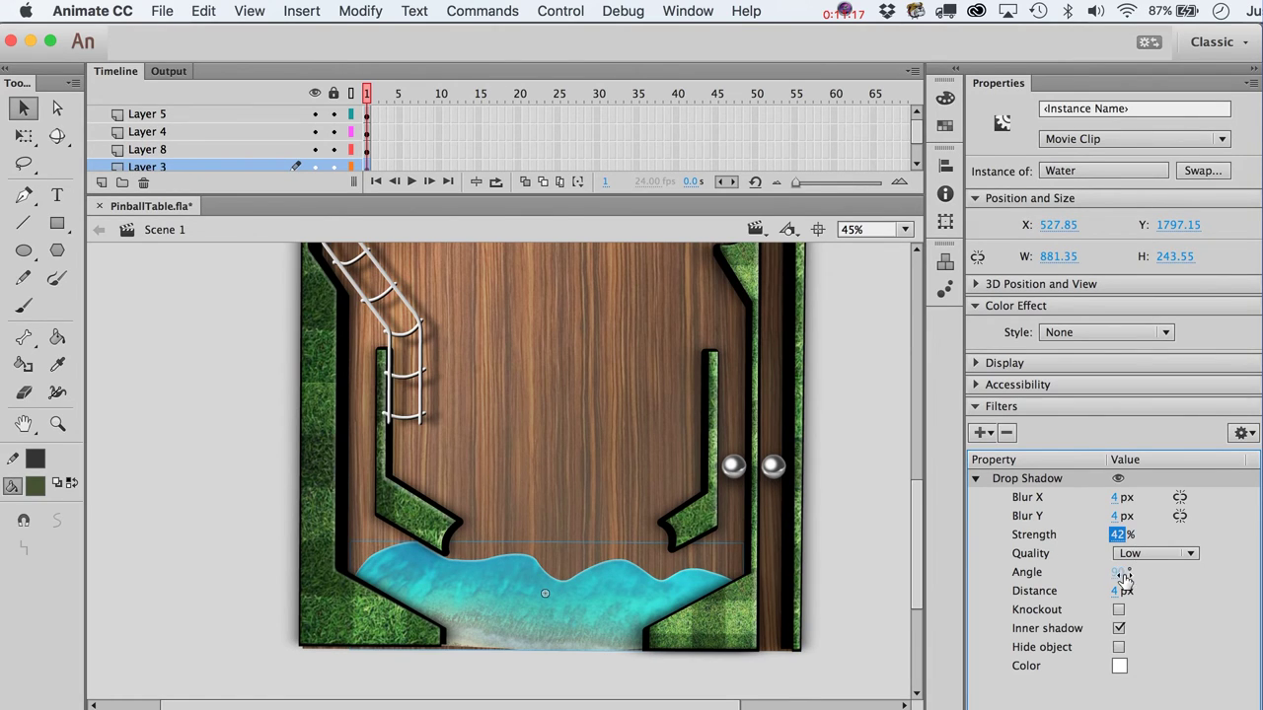
left_click(1124, 591)
type("2")
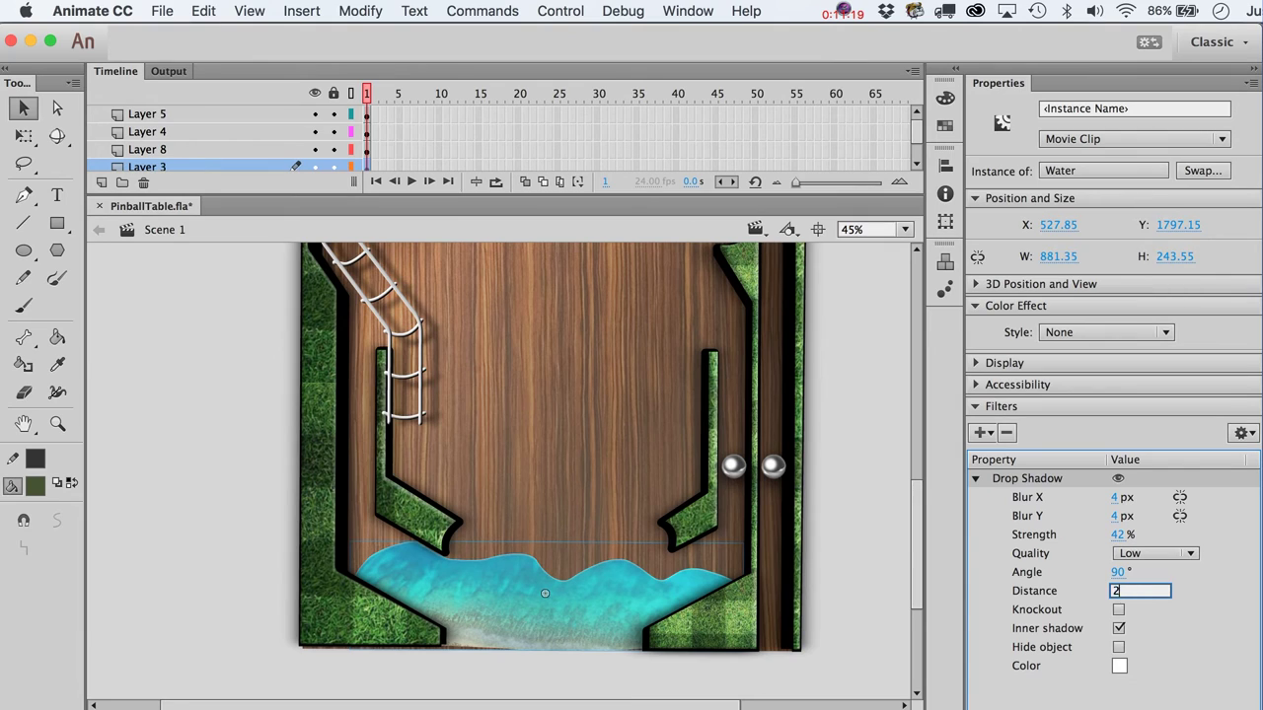
key("Tab")
left_click(852, 543)
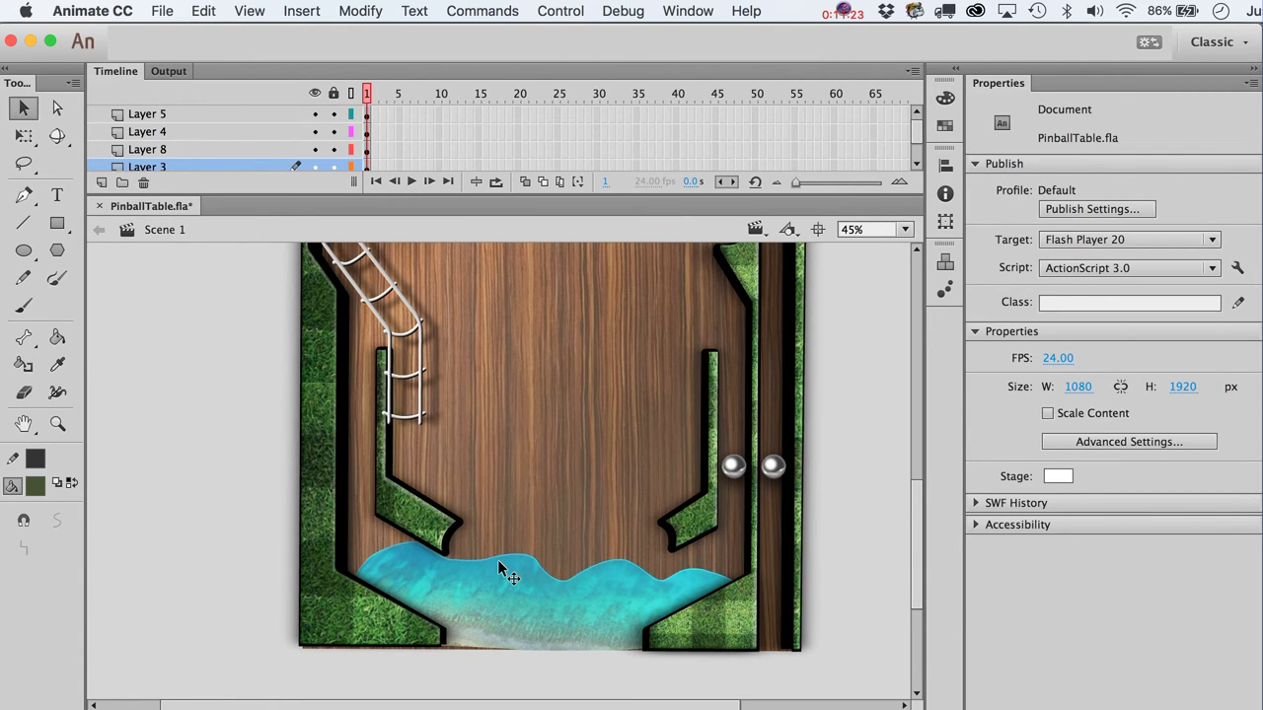
Step: Add a second Drop Shadow filter to the Water clip, place it above the white one and expand its settings
left_click(551, 592)
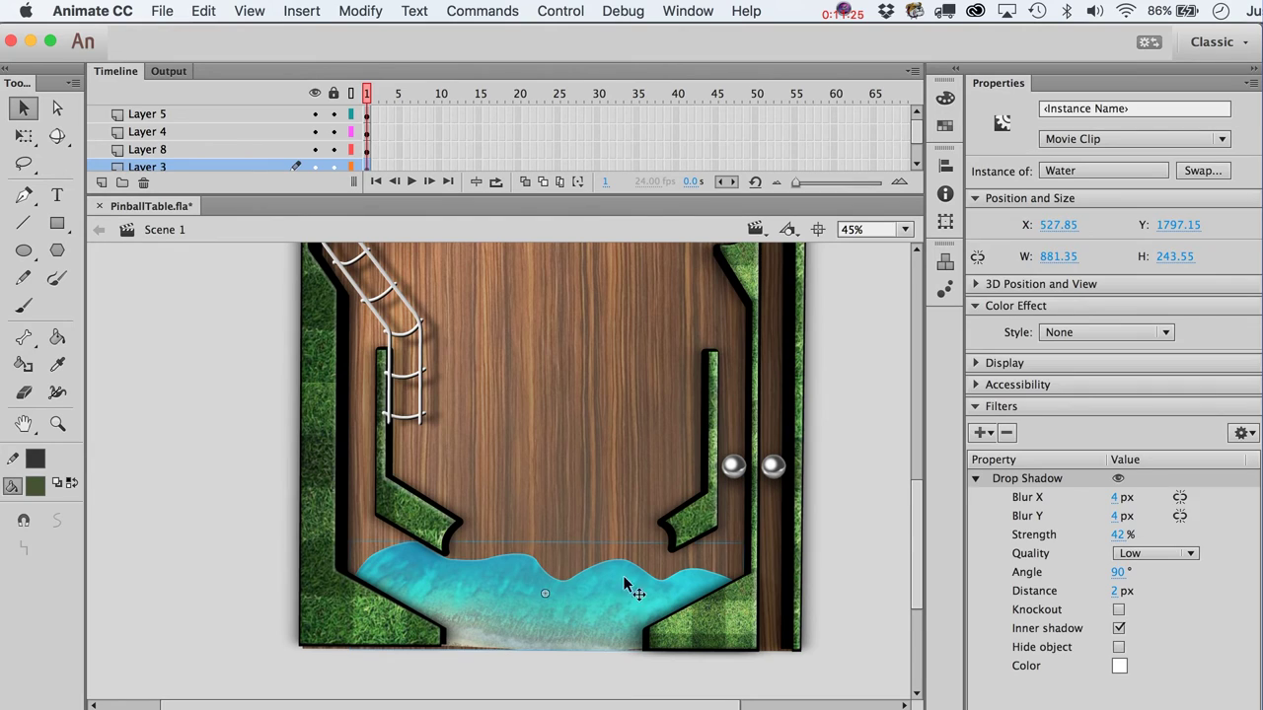
left_click(976, 479)
left_click(982, 432)
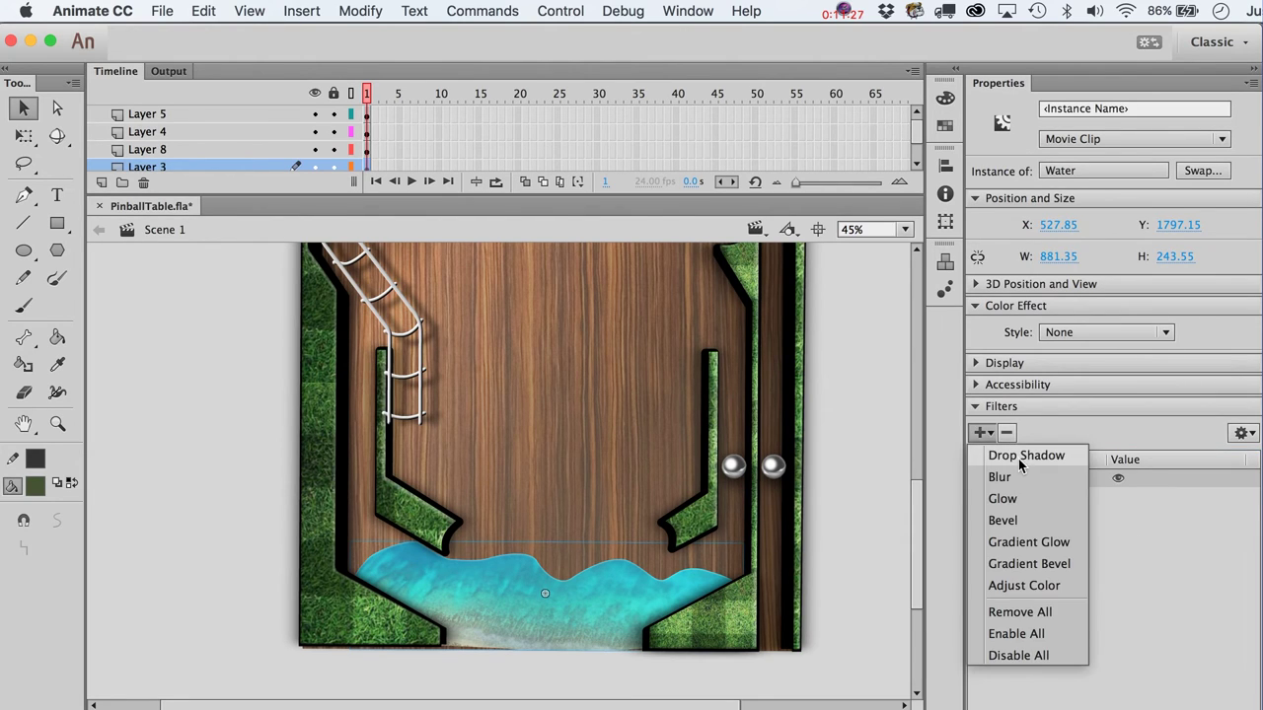
left_click(1020, 454)
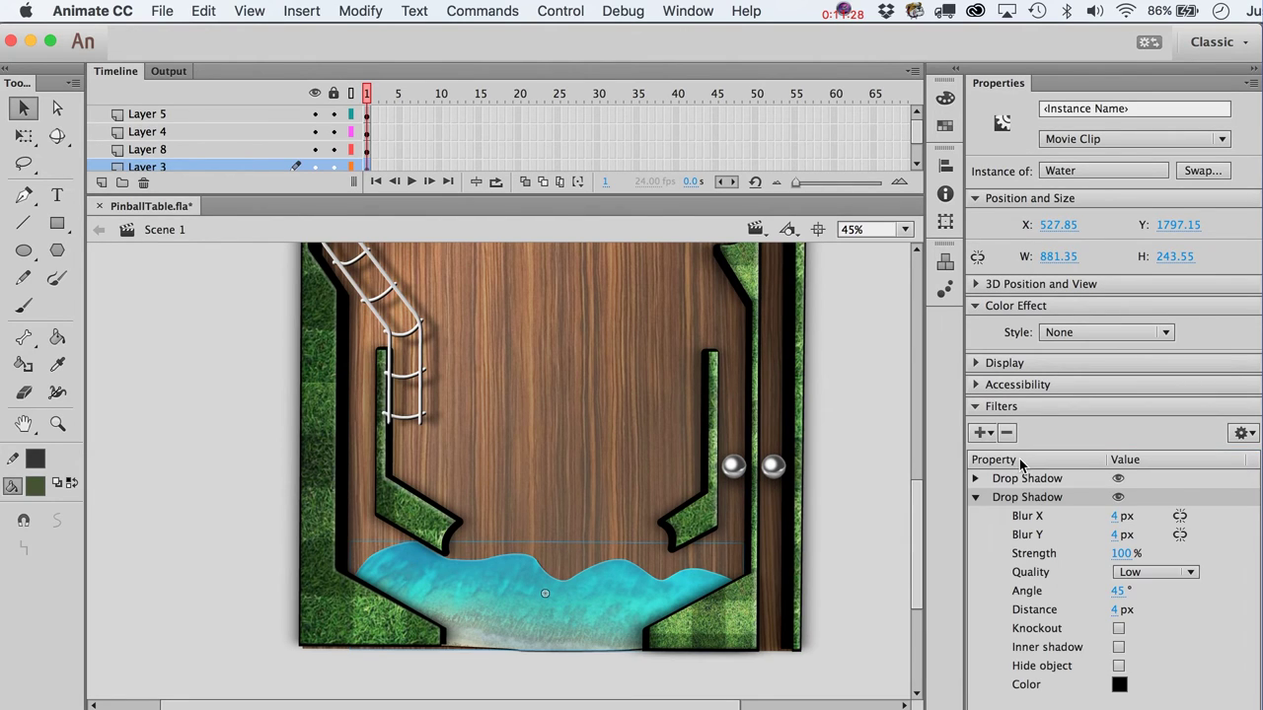
left_click(976, 498)
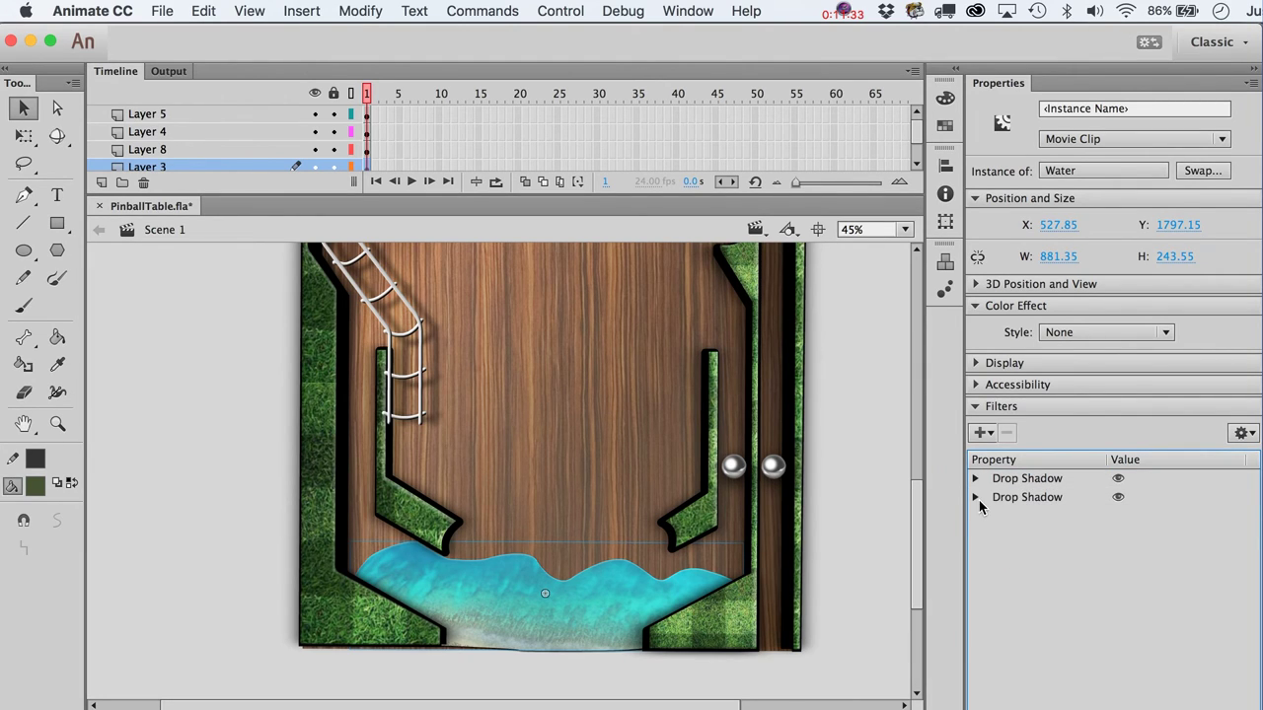
left_click(977, 499)
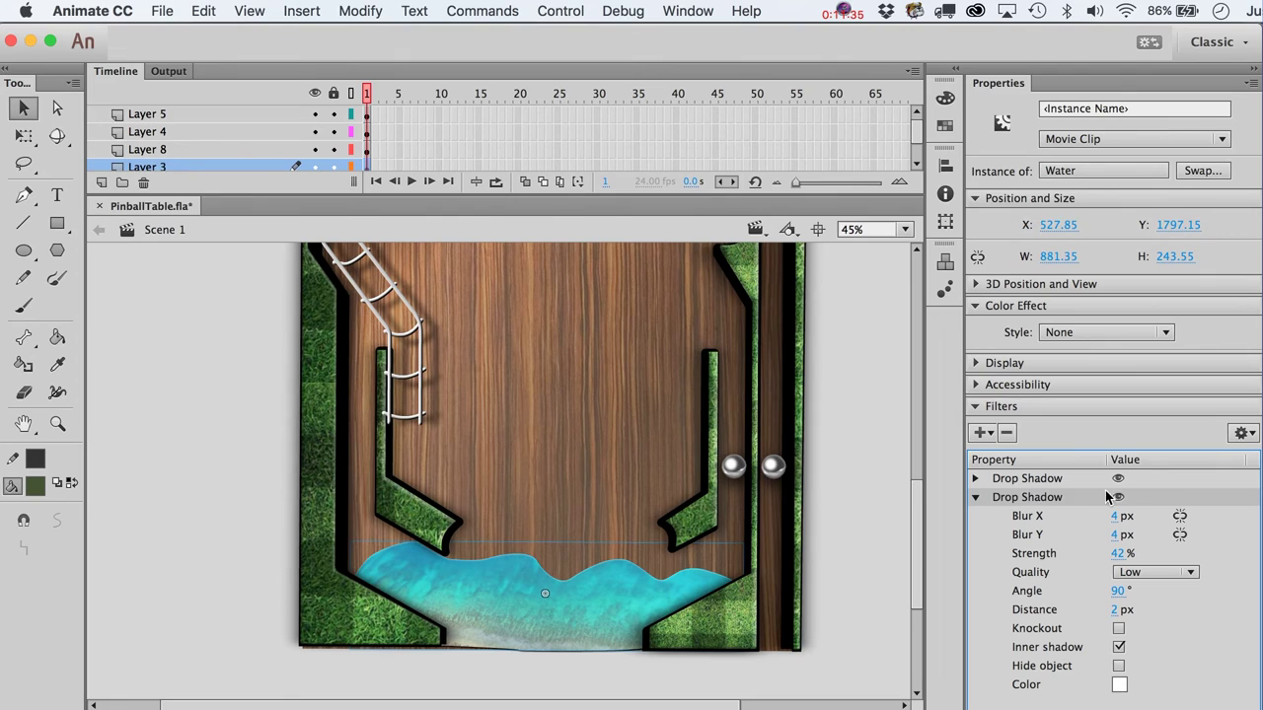
left_click(976, 497)
left_click(975, 479)
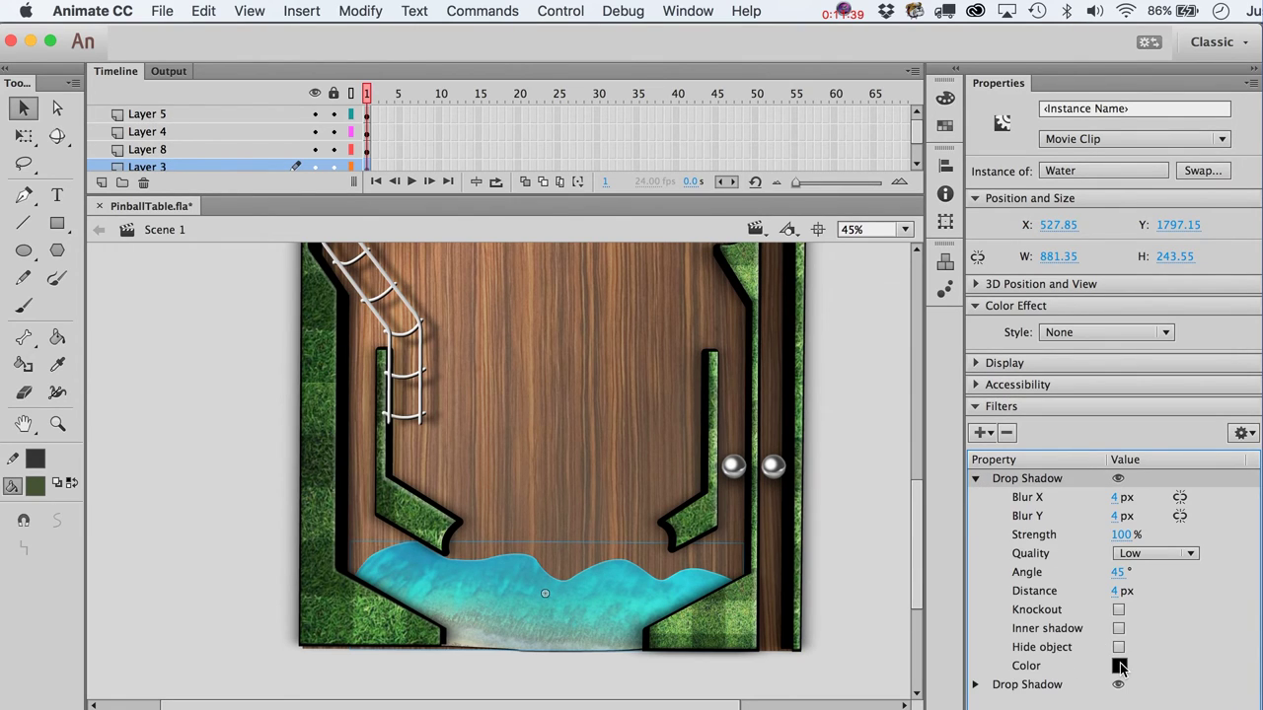
Step: Make the new black shadow an inner shadow with a 90° angle, 10 px distance and 0 px blur in X and Y
left_click(1119, 573)
type("90")
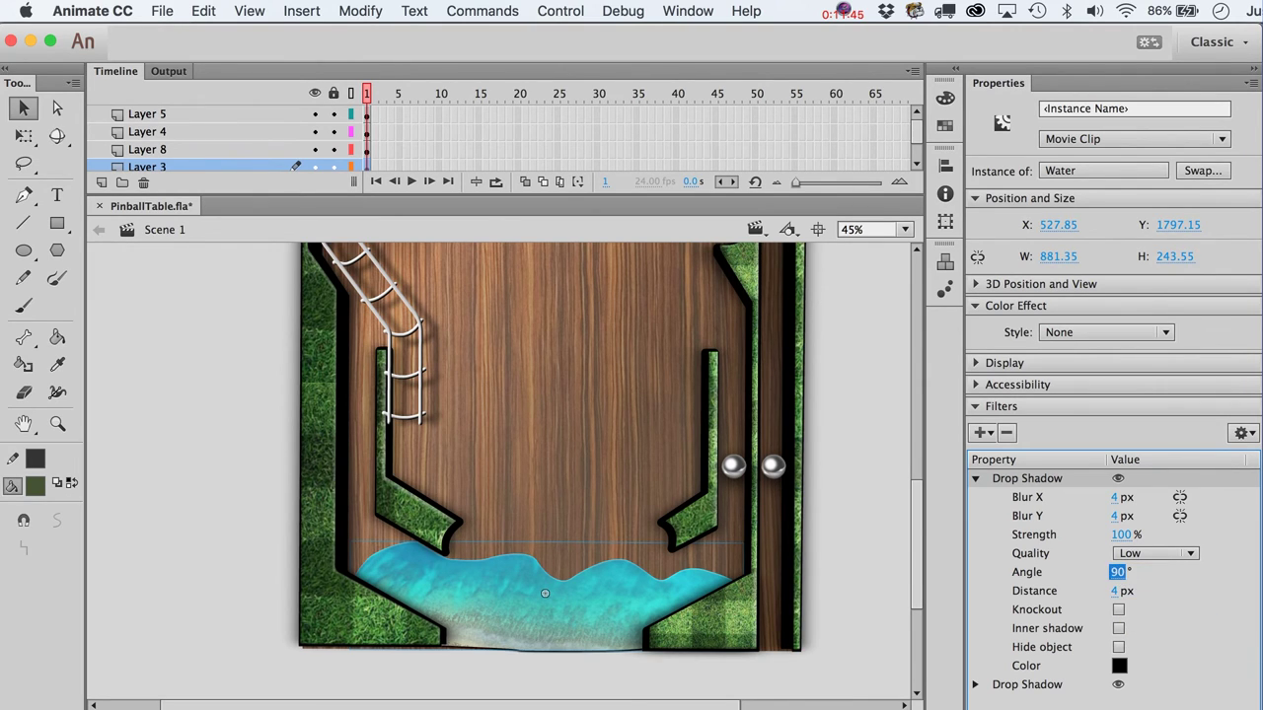
left_click(1119, 590)
mouse_move(1124, 590)
left_mouse_down()
mouse_move(1136, 590)
mouse_move(1115, 590)
left_mouse_up()
left_click(1118, 629)
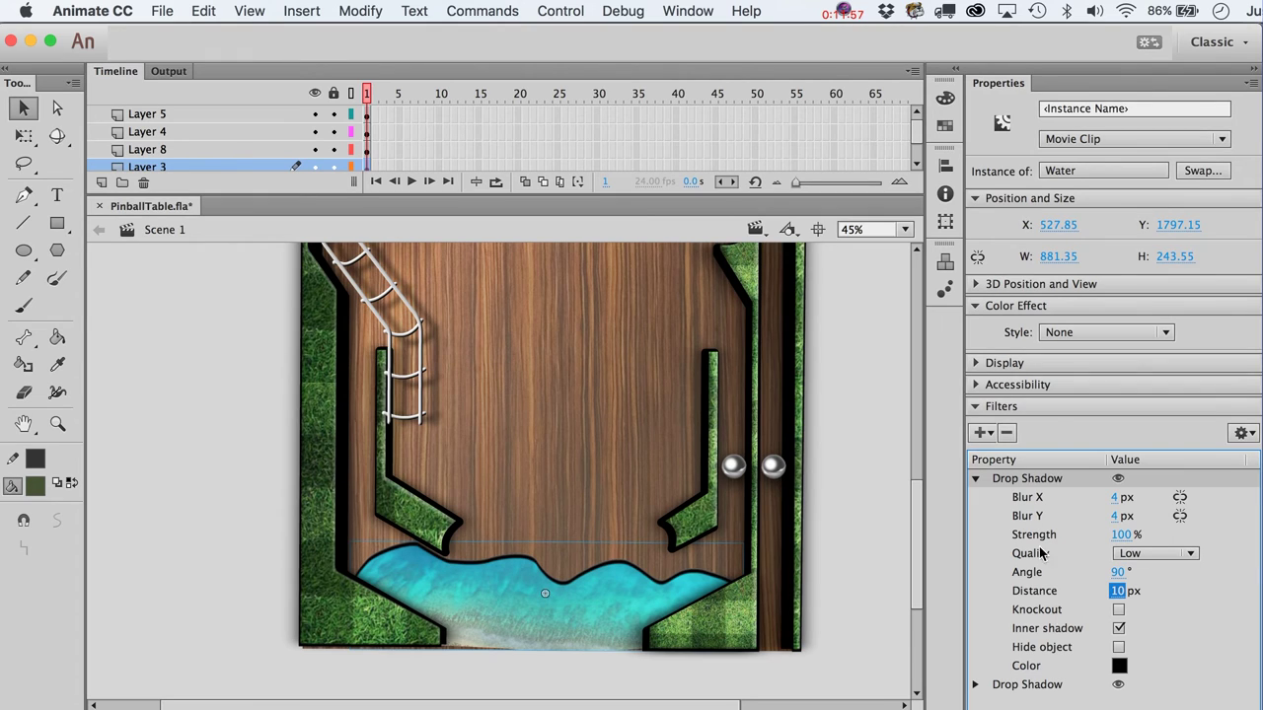
left_click(1116, 516)
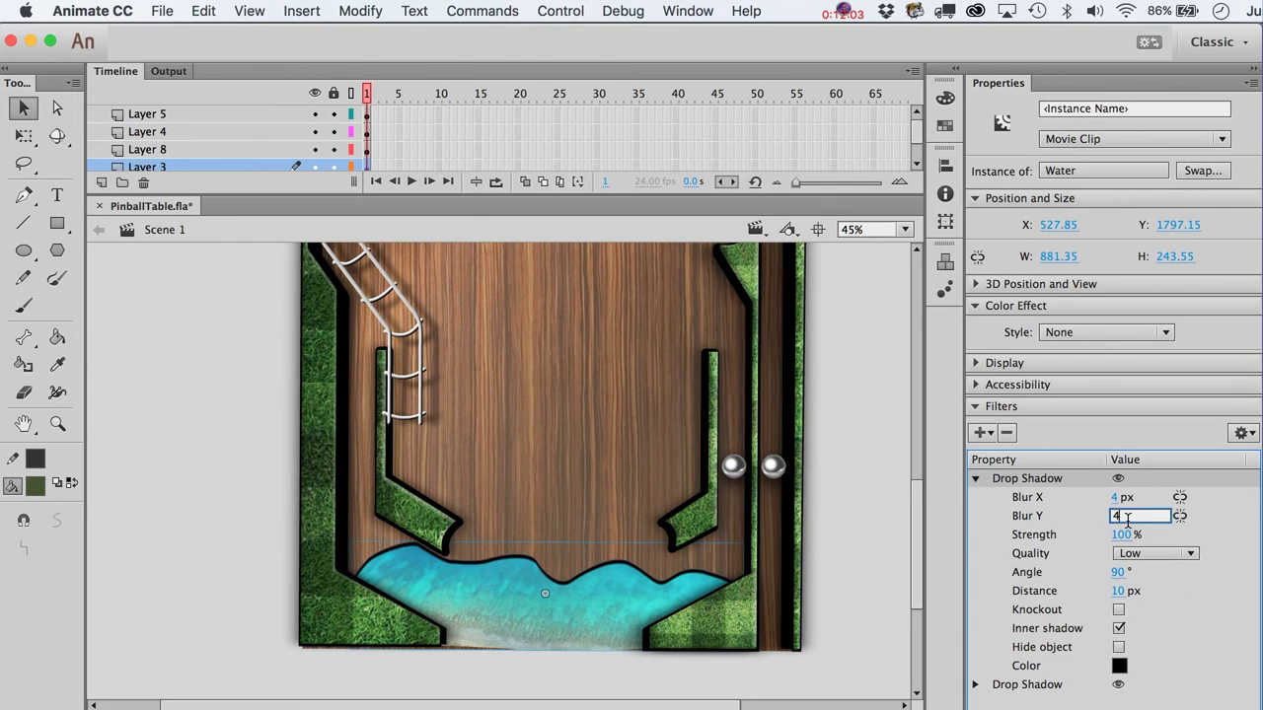
type("0")
left_click(1115, 497)
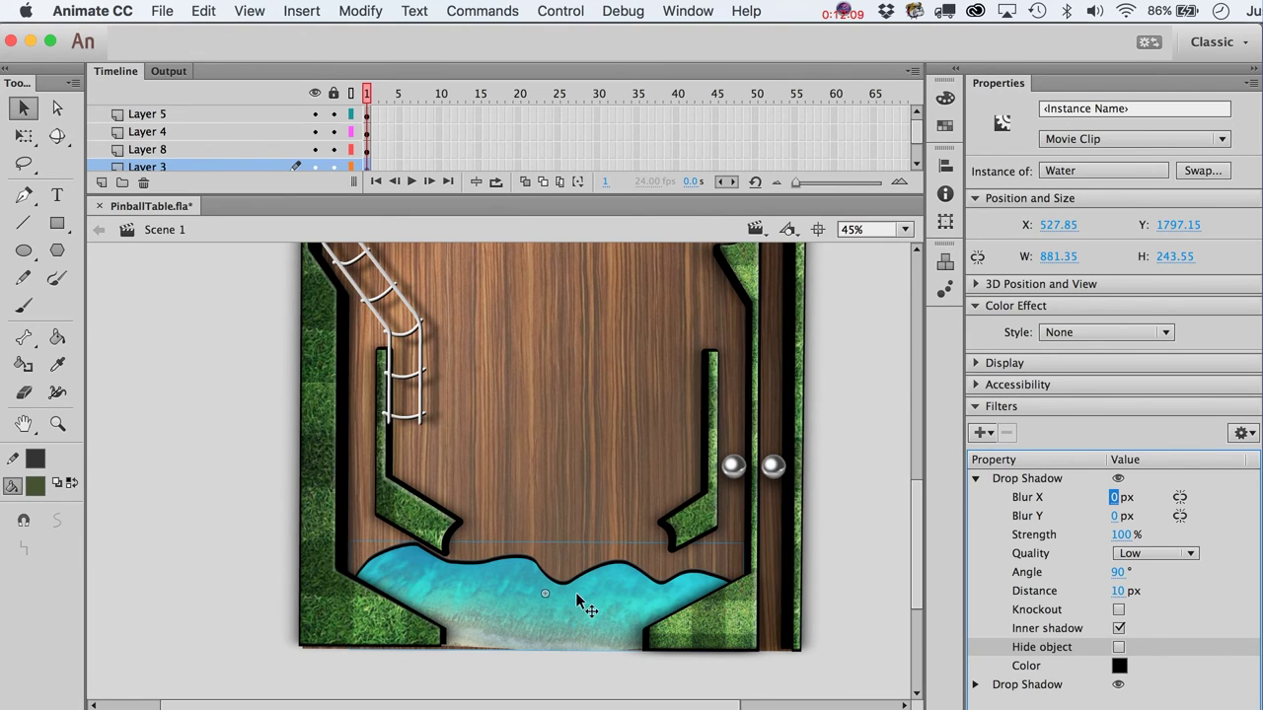
Step: Adjust the white inner shadow to 4 px distance, 59% strength and a 146° angle
left_click(976, 478)
left_click(976, 497)
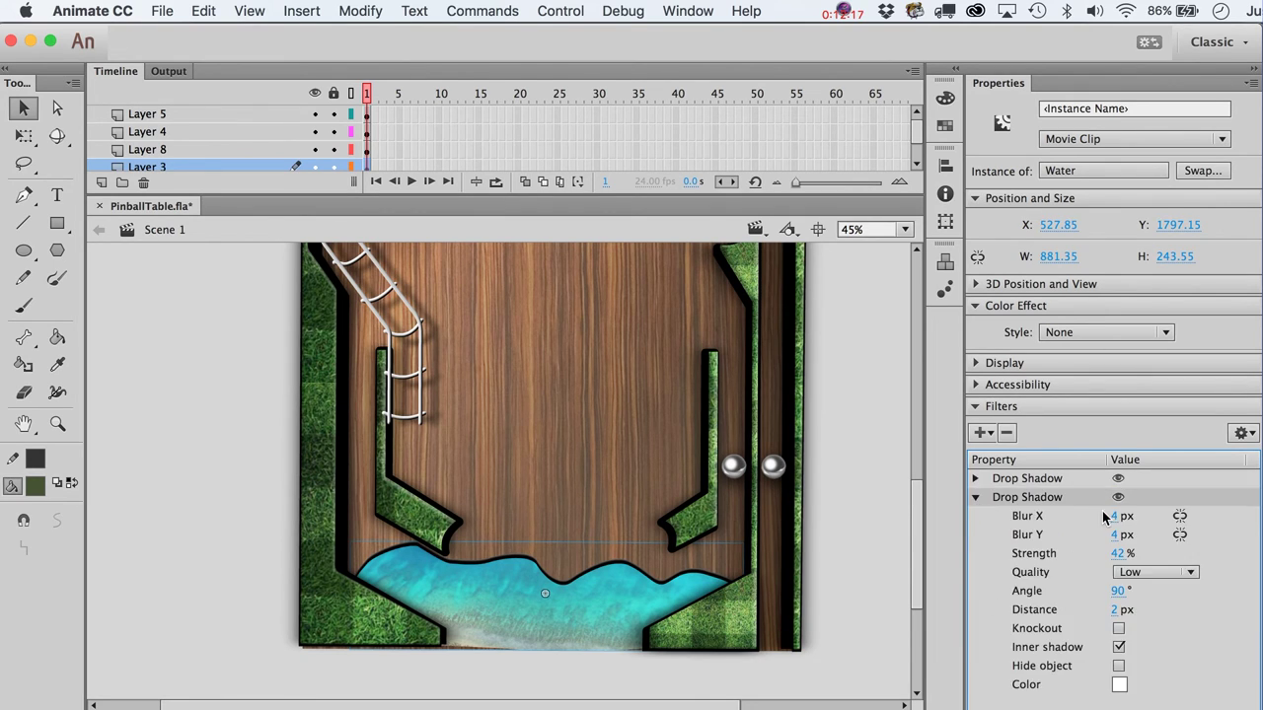
left_click_drag(1125, 612, 1131, 612)
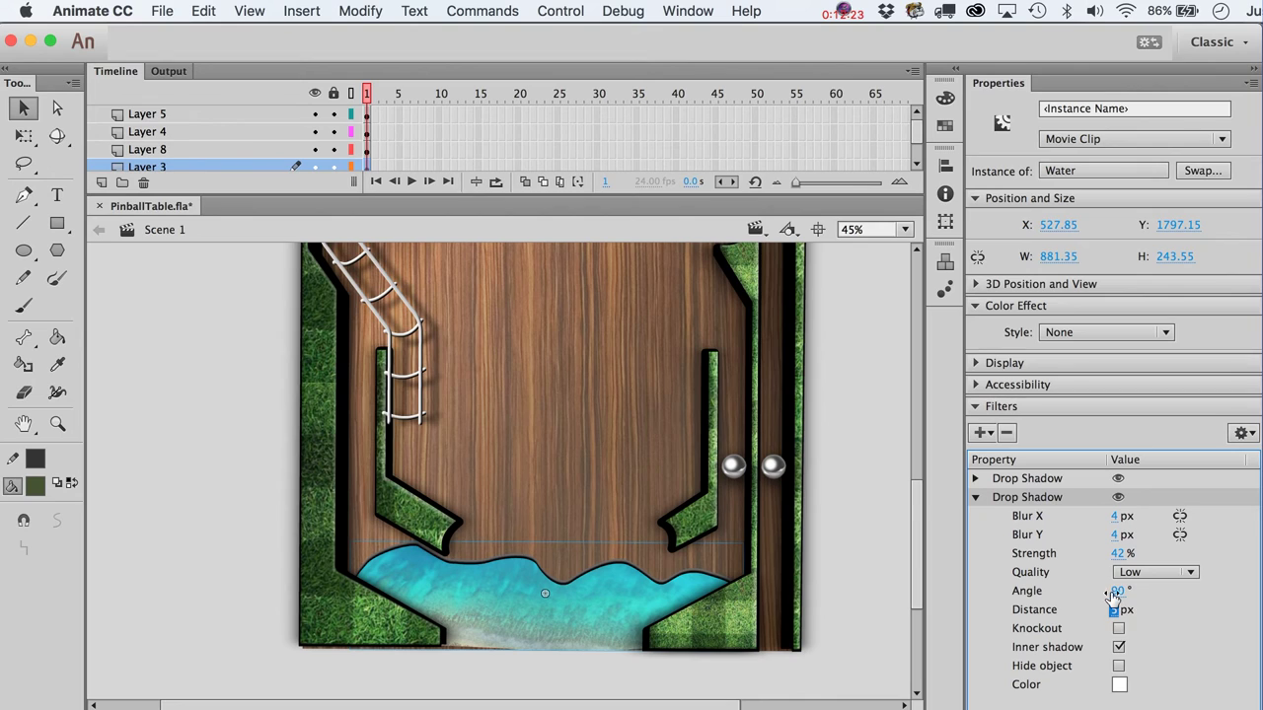
left_click(1125, 554)
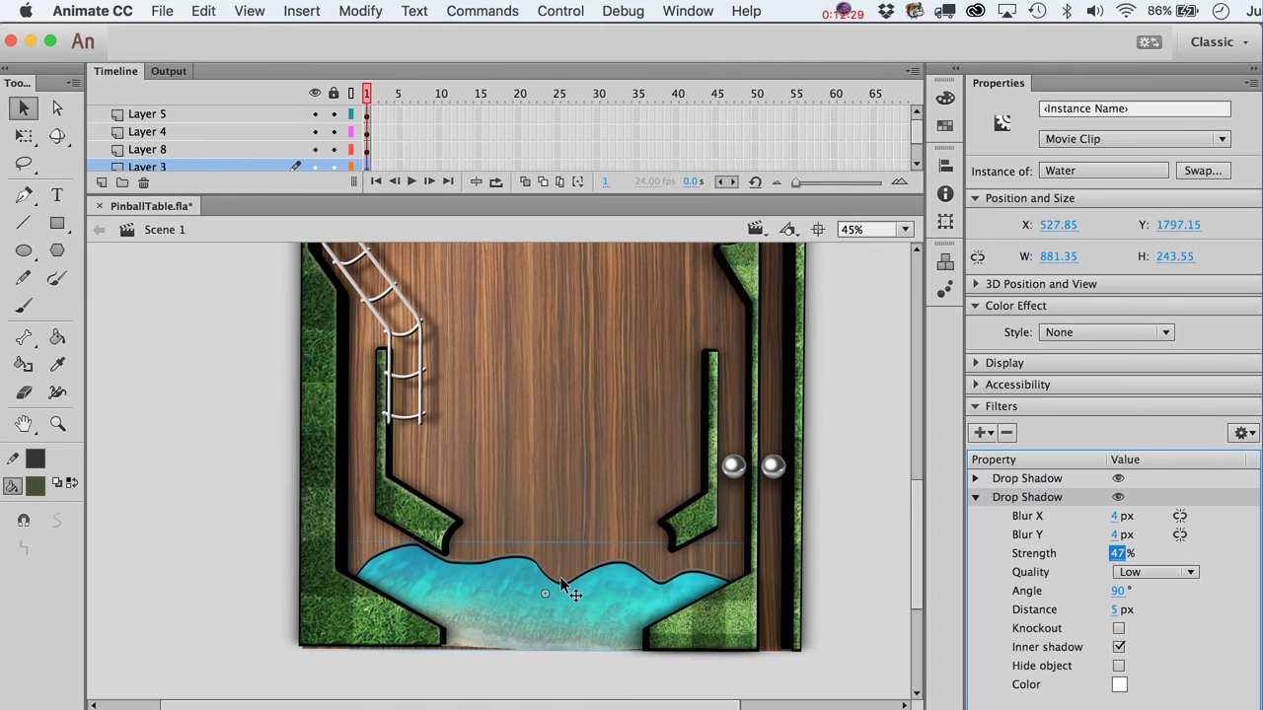
left_click(1119, 611)
key("Tab")
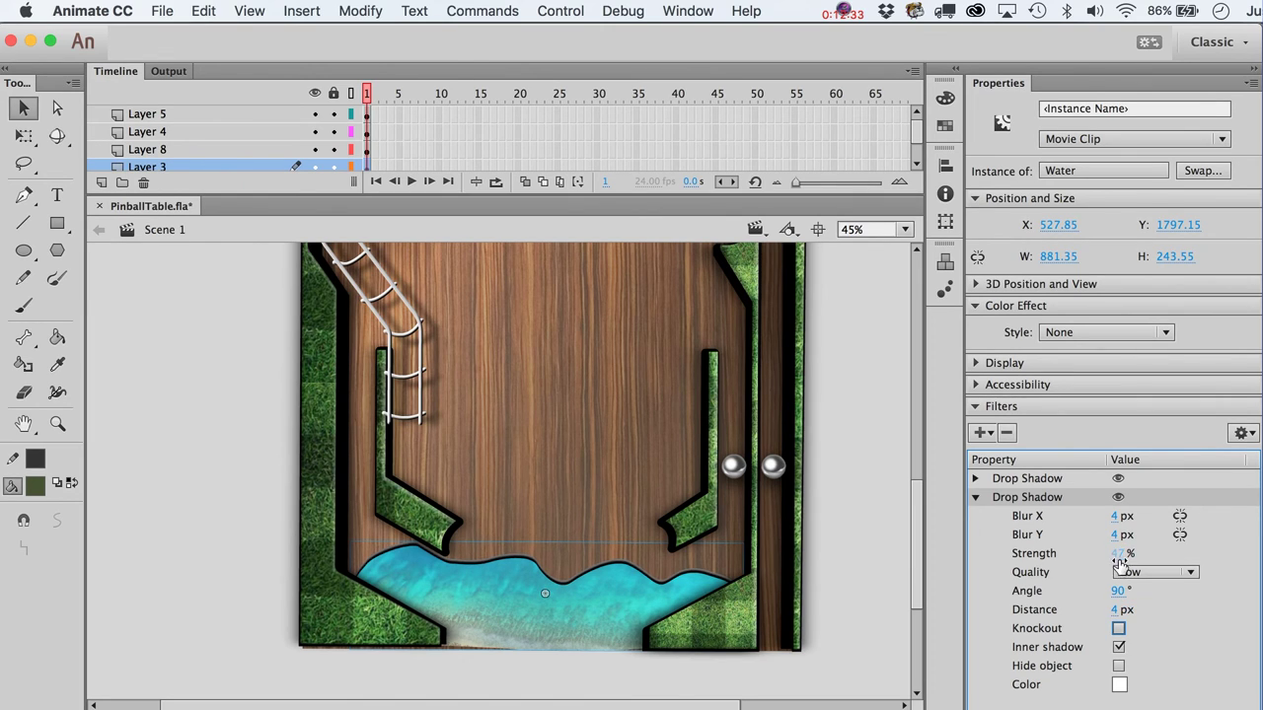
left_click_drag(1120, 558, 1123, 560)
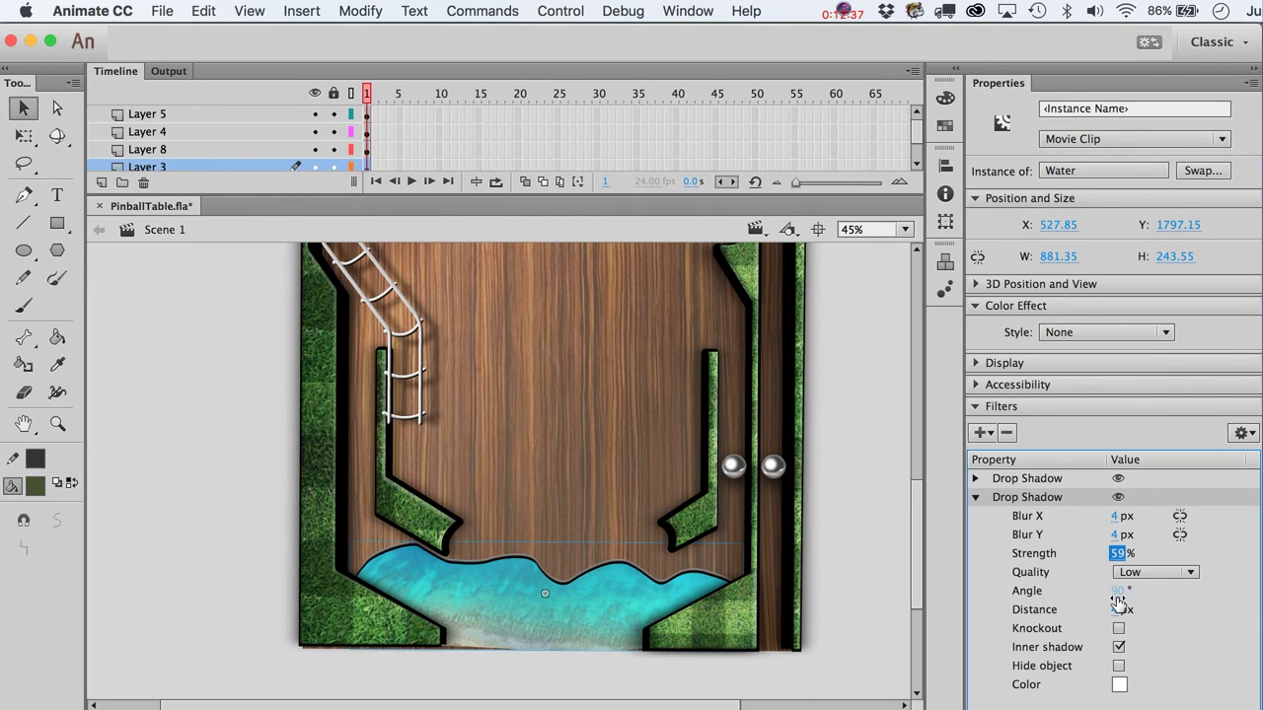
left_click_drag(1116, 591, 1164, 590)
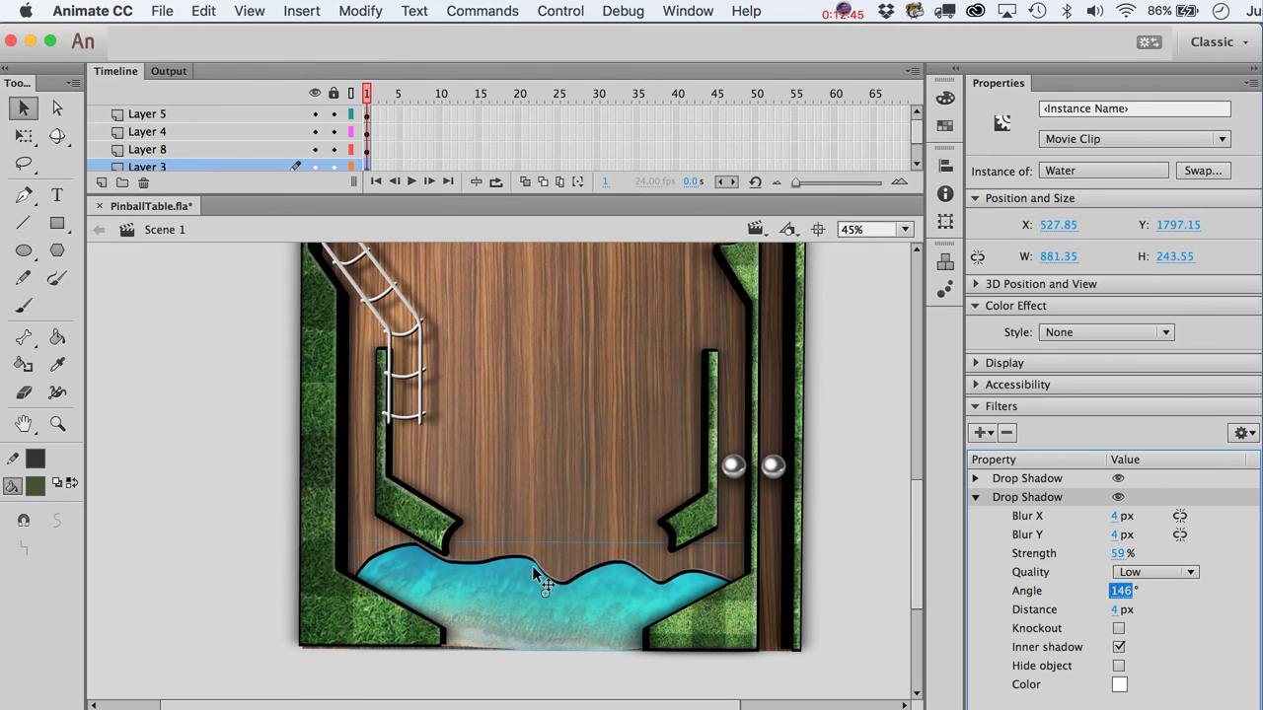
Step: Add a third Drop Shadow filter to the Water clip and move it to first place in the filter order
left_click(976, 499)
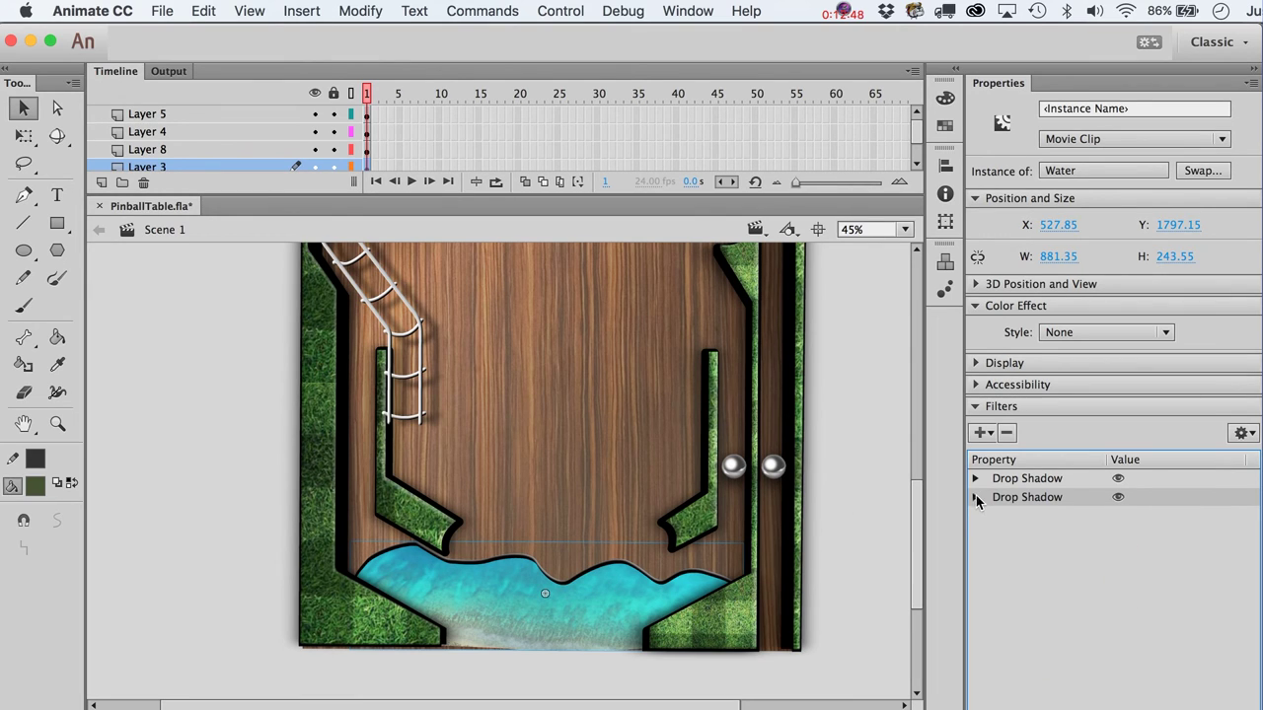
left_click(990, 437)
left_click(1016, 449)
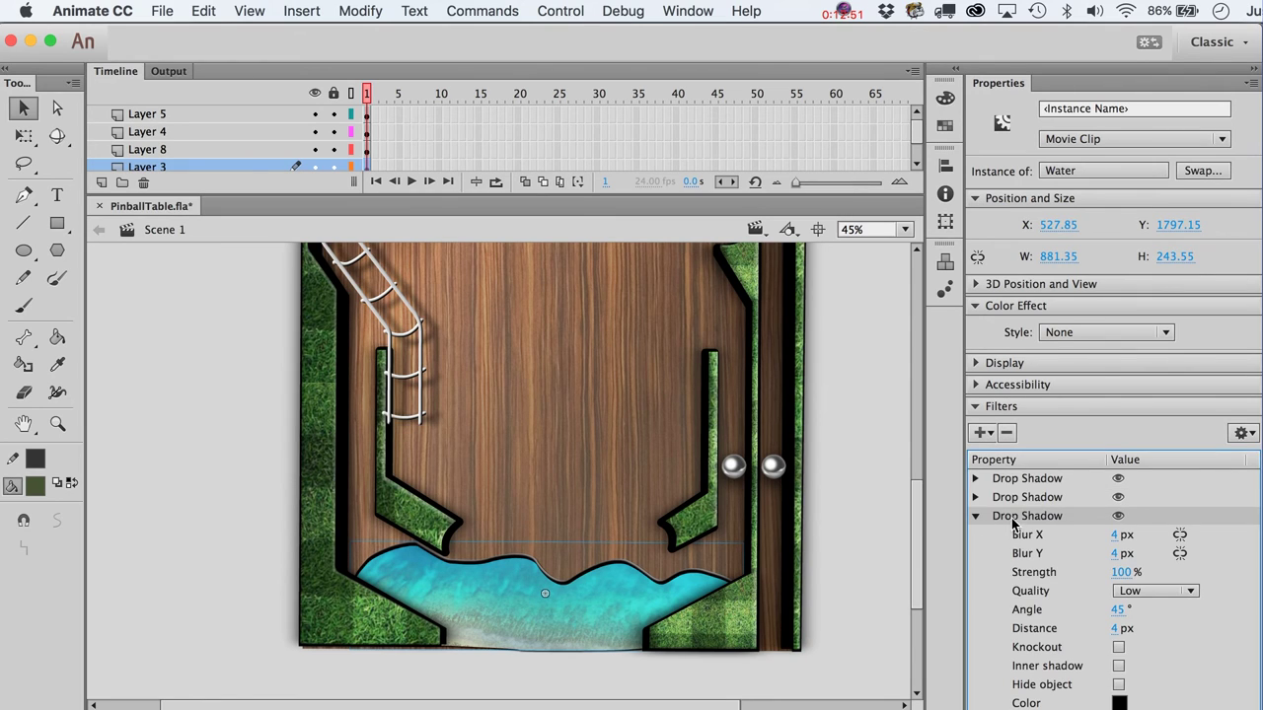
left_click_drag(1012, 519, 1011, 472)
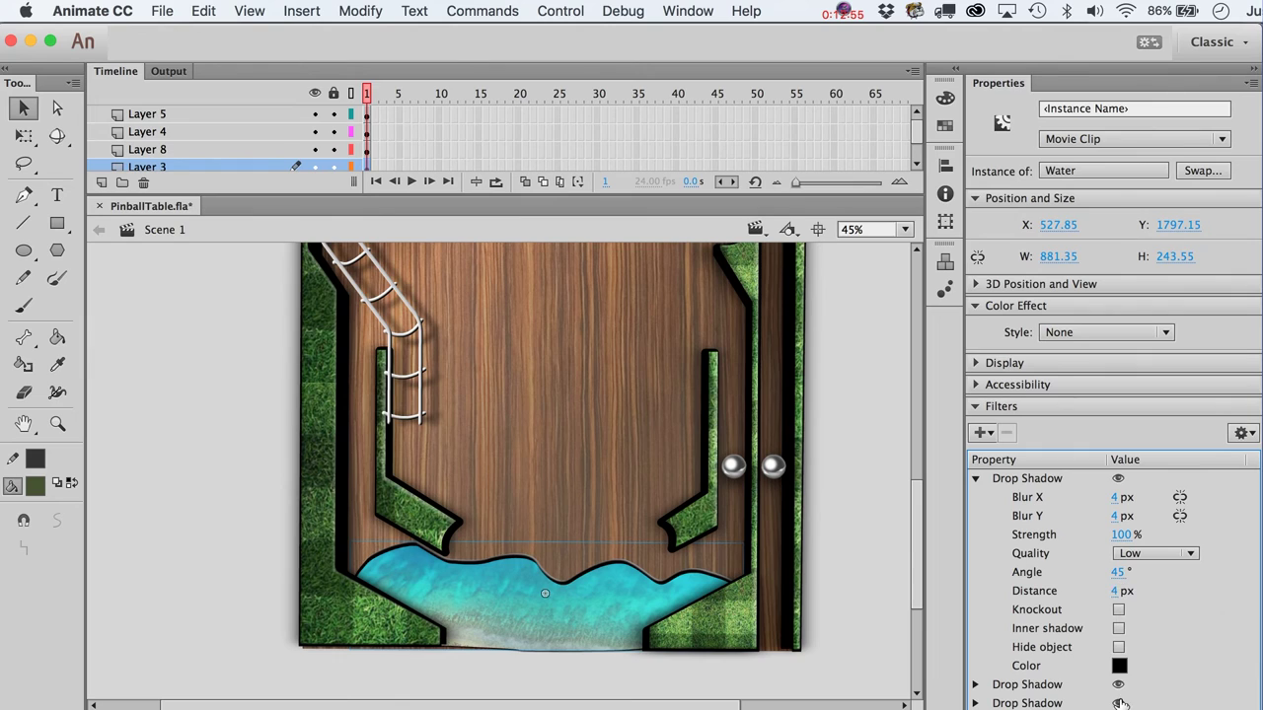
Step: Make the third shadow an inner shadow with a 77° angle, 22 px distance and about 27% strength
left_click(1119, 628)
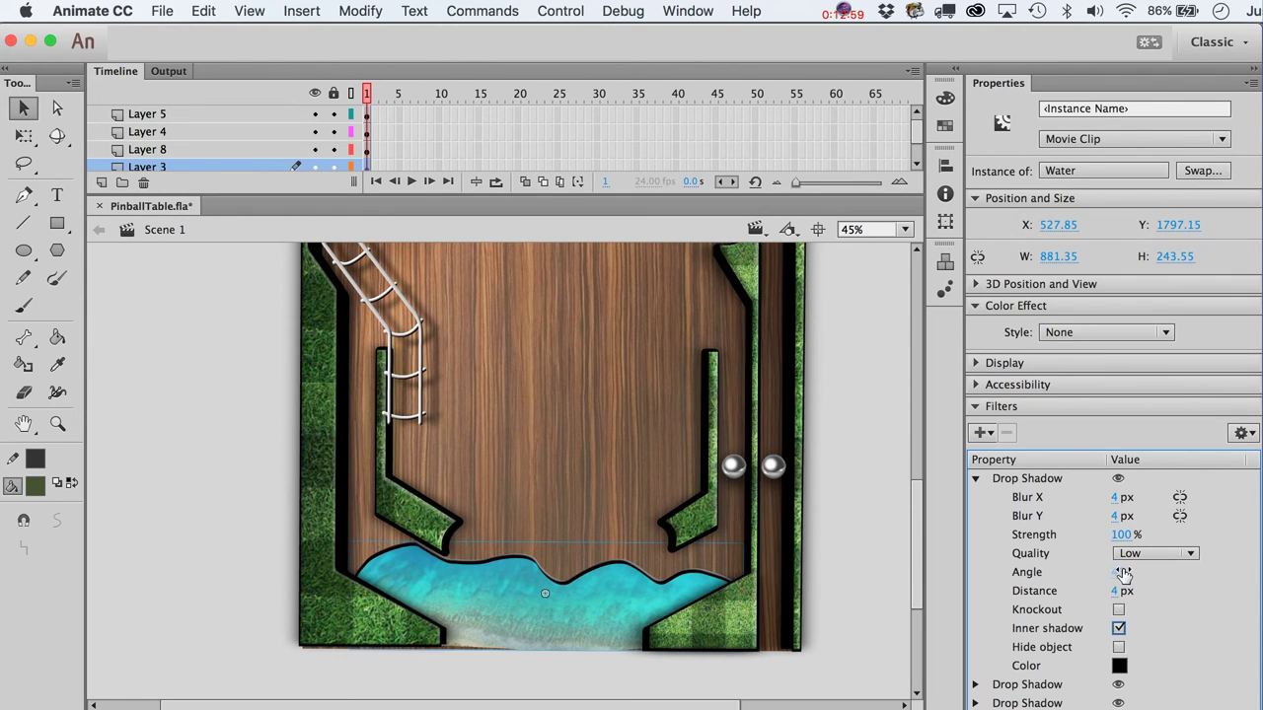
left_click_drag(1118, 572, 1143, 591)
left_click(1123, 534)
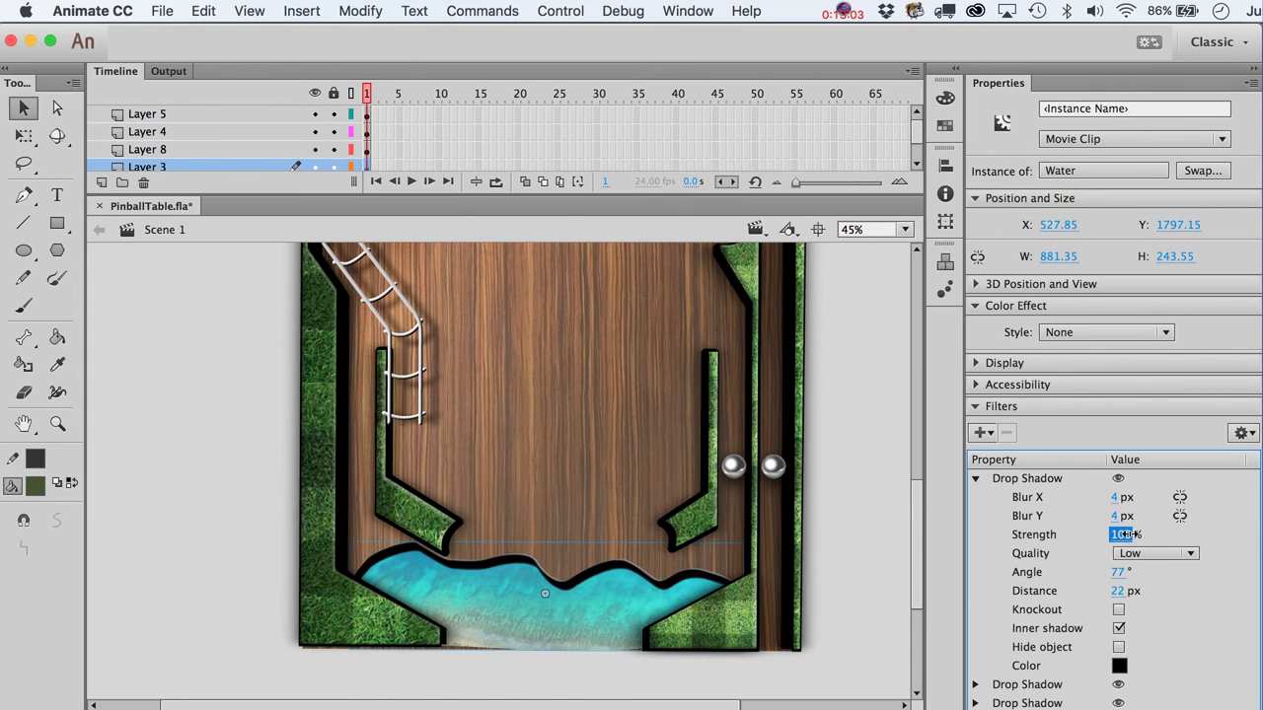
left_click_drag(1125, 534, 1063, 534)
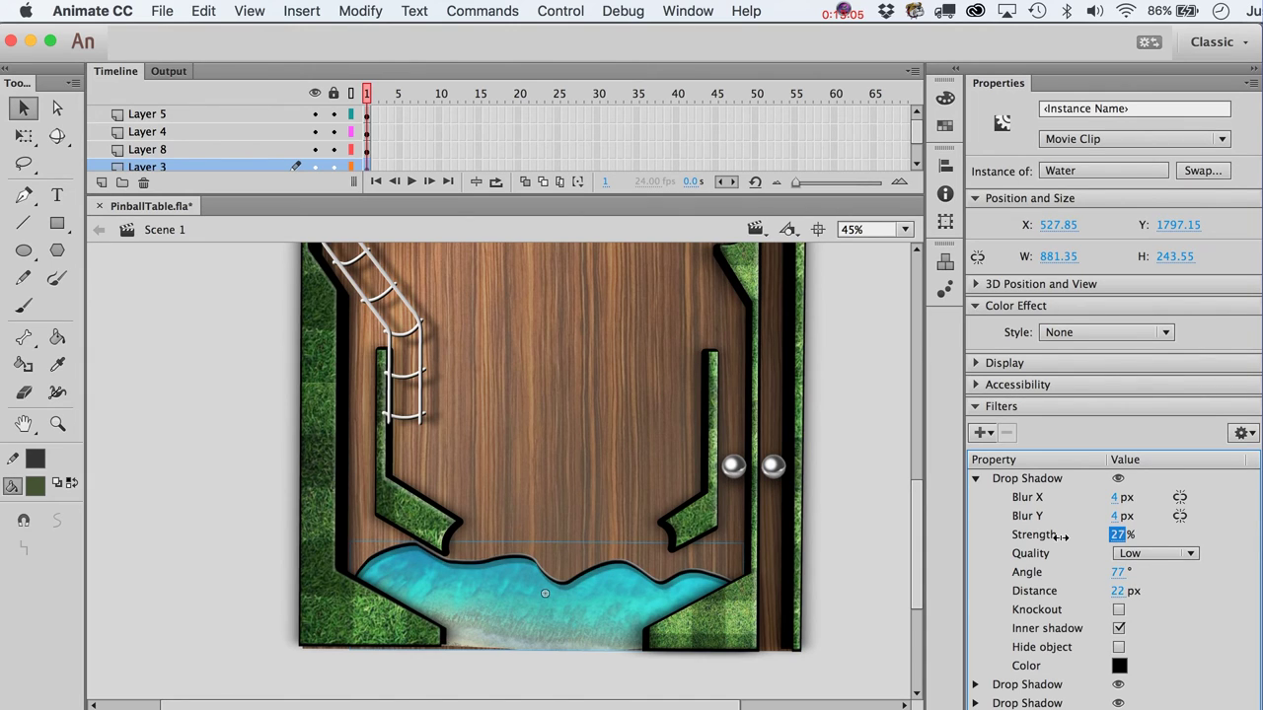
Step: Set the third shadow's Blur Y to 12 px, distance to 23 px and strength to 42%
mouse_move(1116, 516)
left_mouse_down()
mouse_move(1134, 515)
mouse_move(1117, 505)
left_mouse_up()
left_click(1116, 497)
left_click(1117, 533)
left_click_drag(1117, 590, 1122, 590)
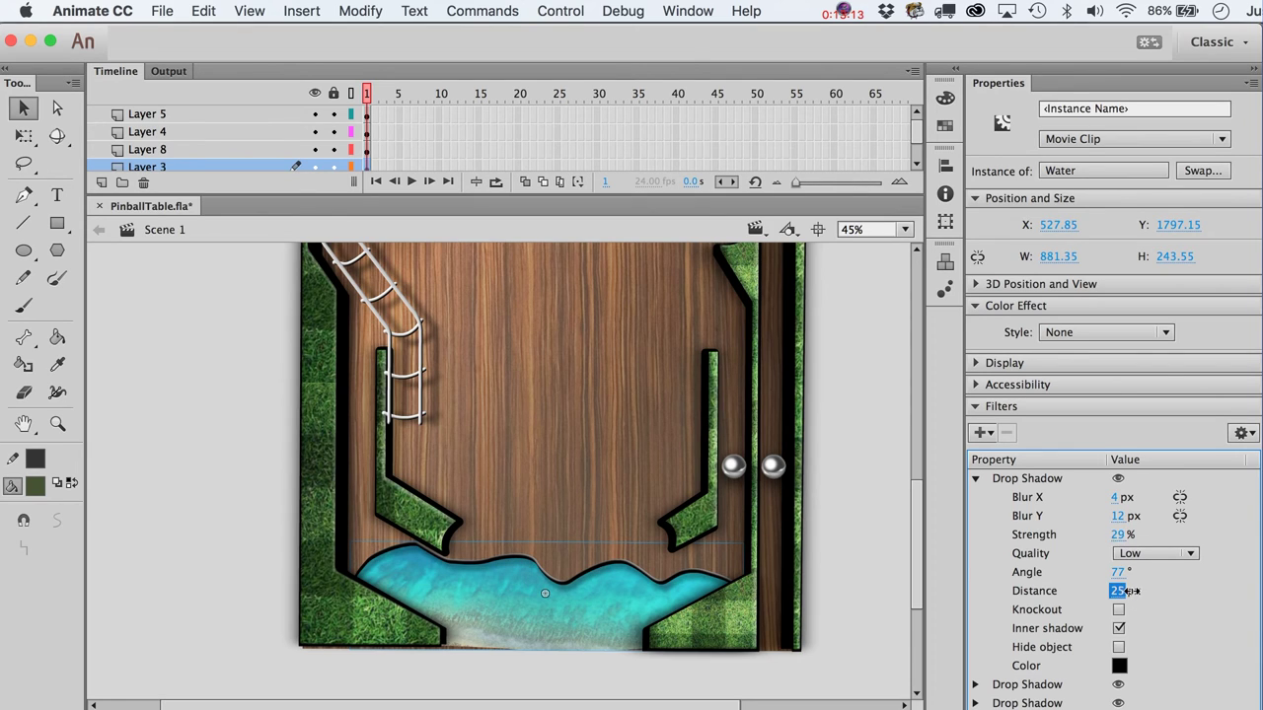
left_click(1119, 534)
left_click_drag(1128, 535, 1135, 535)
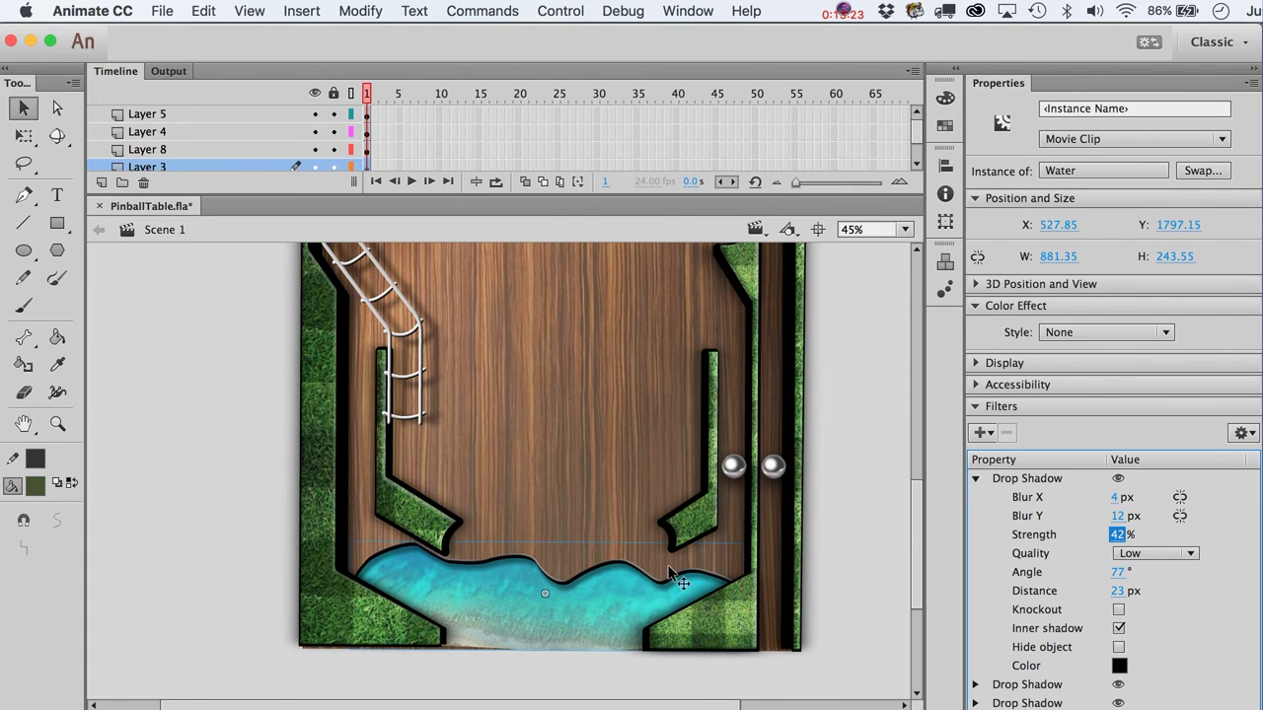
Step: Change the third inner shadow's angle to about 96°
left_click(1117, 572)
left_click_drag(1117, 573, 1160, 574)
left_click_drag(1149, 578, 1136, 575)
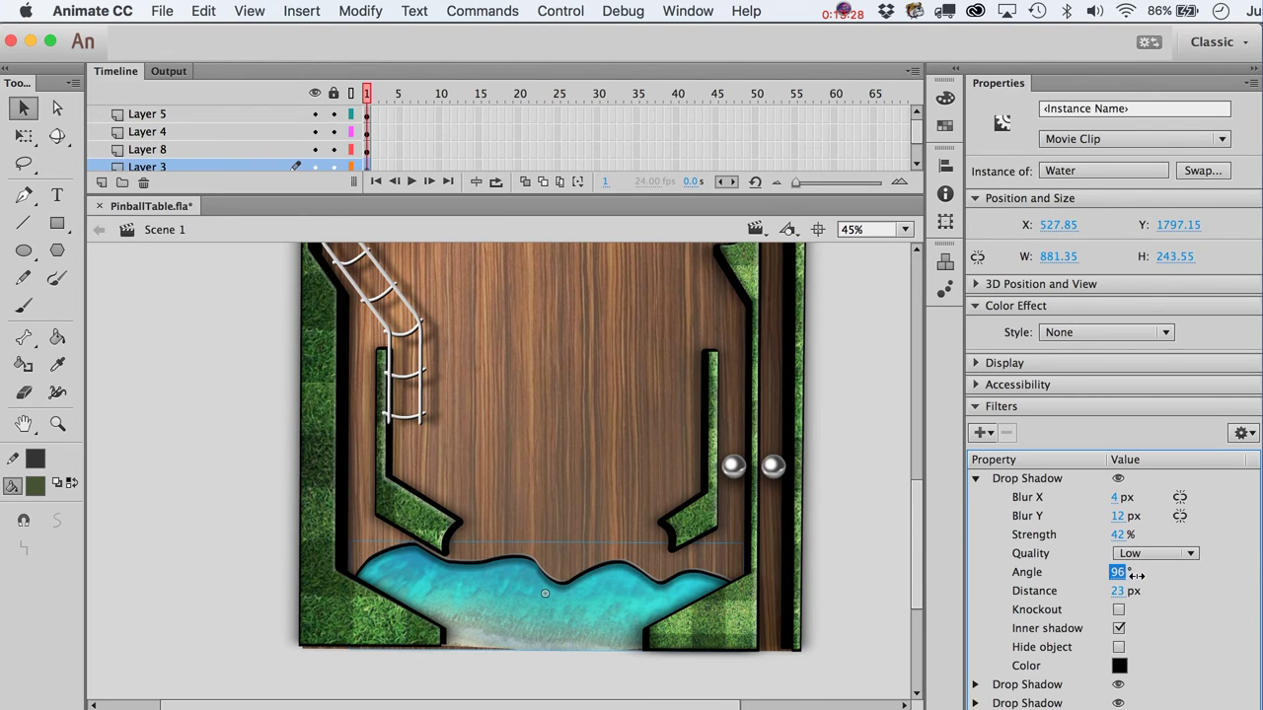
Step: Move the silver ball beside the exit lane onto the water pool's wavy upper edge
left_click(870, 553)
left_click_drag(732, 466, 506, 561)
Step: Duplicate the Water clip and remove all the Drop Shadow filters from the copy
left_click(515, 617)
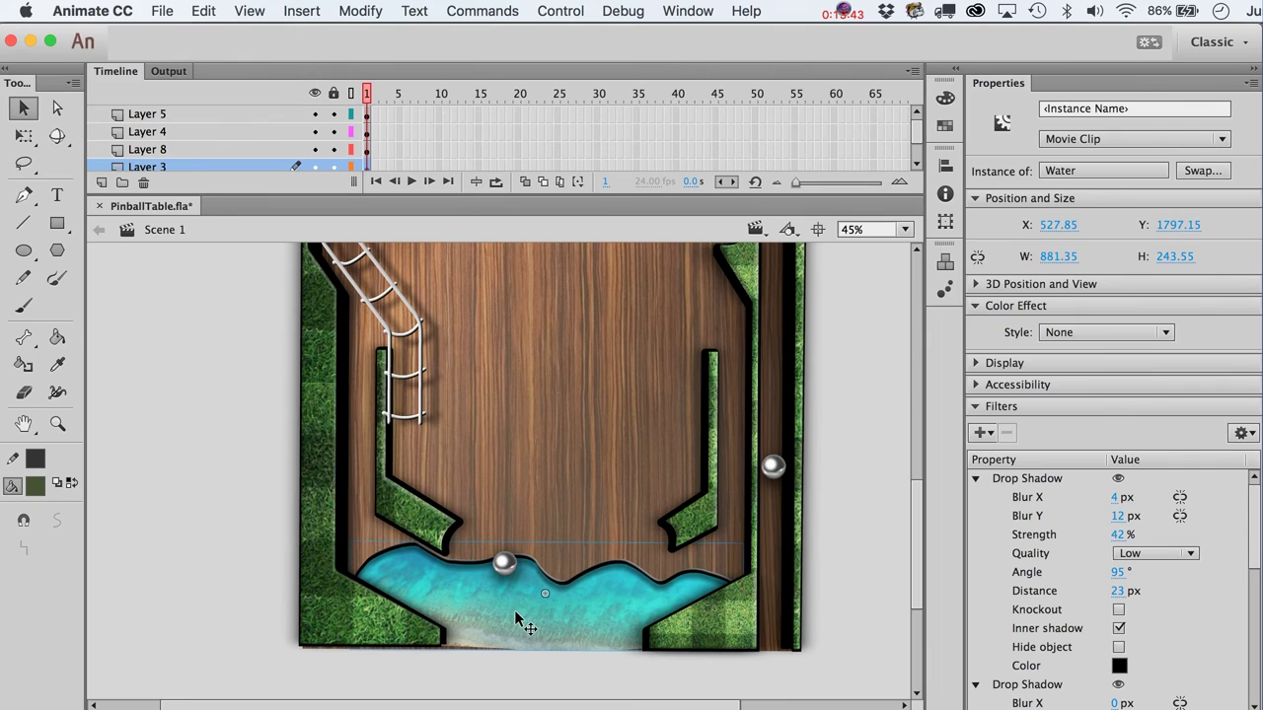
key("super+c")
key("super+v")
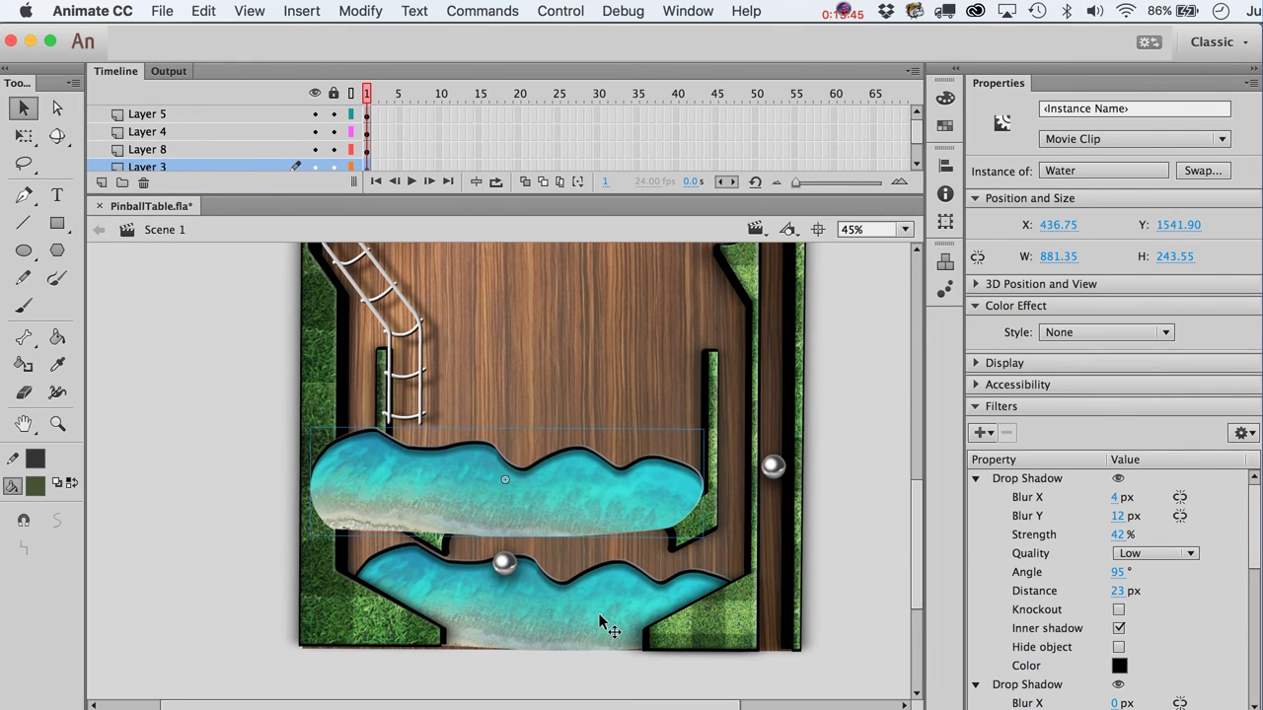
left_click(1027, 479)
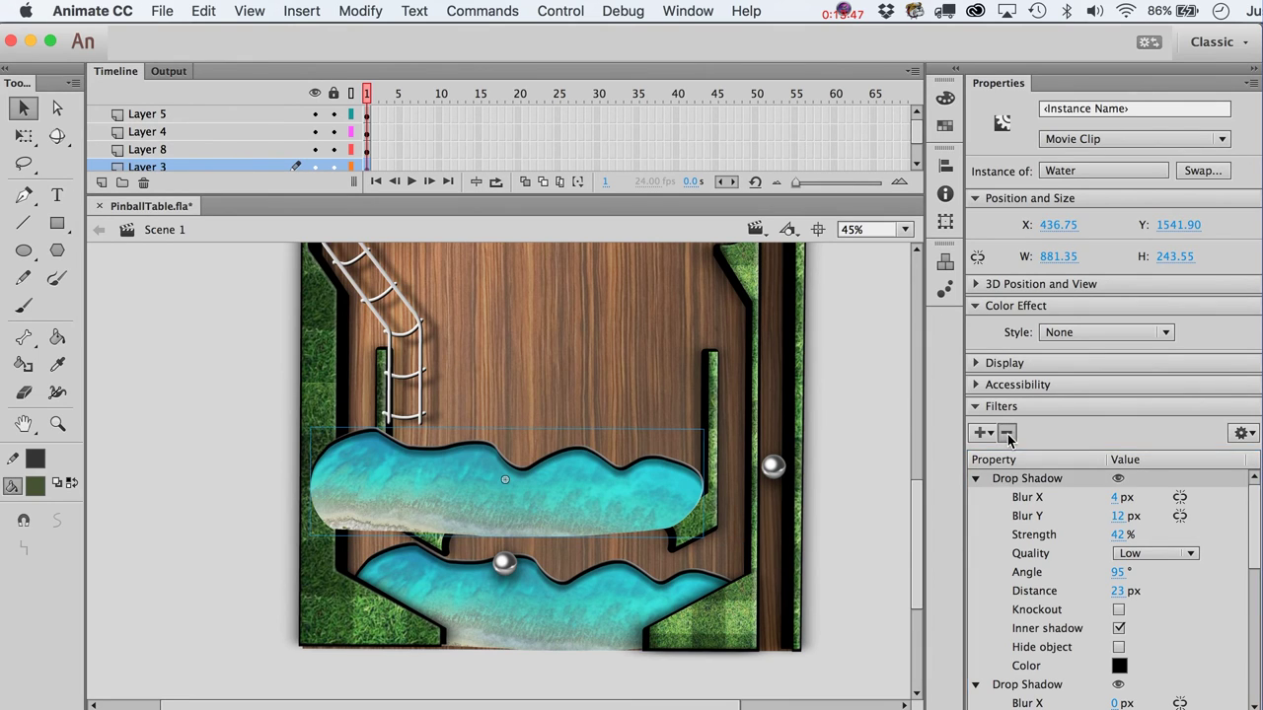
left_click(1006, 433)
left_click(1007, 433)
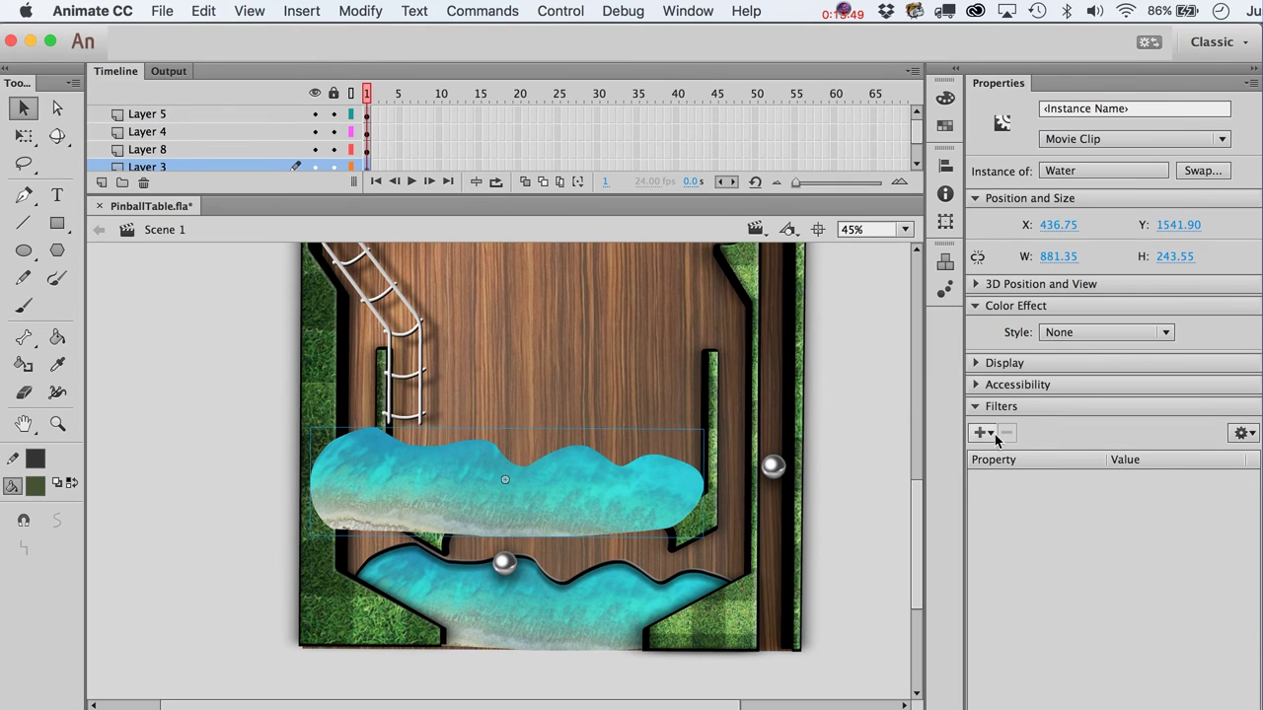
Step: Apply an Alpha colour effect of 55% to the Water copy
left_click(1100, 332)
left_click(1095, 440)
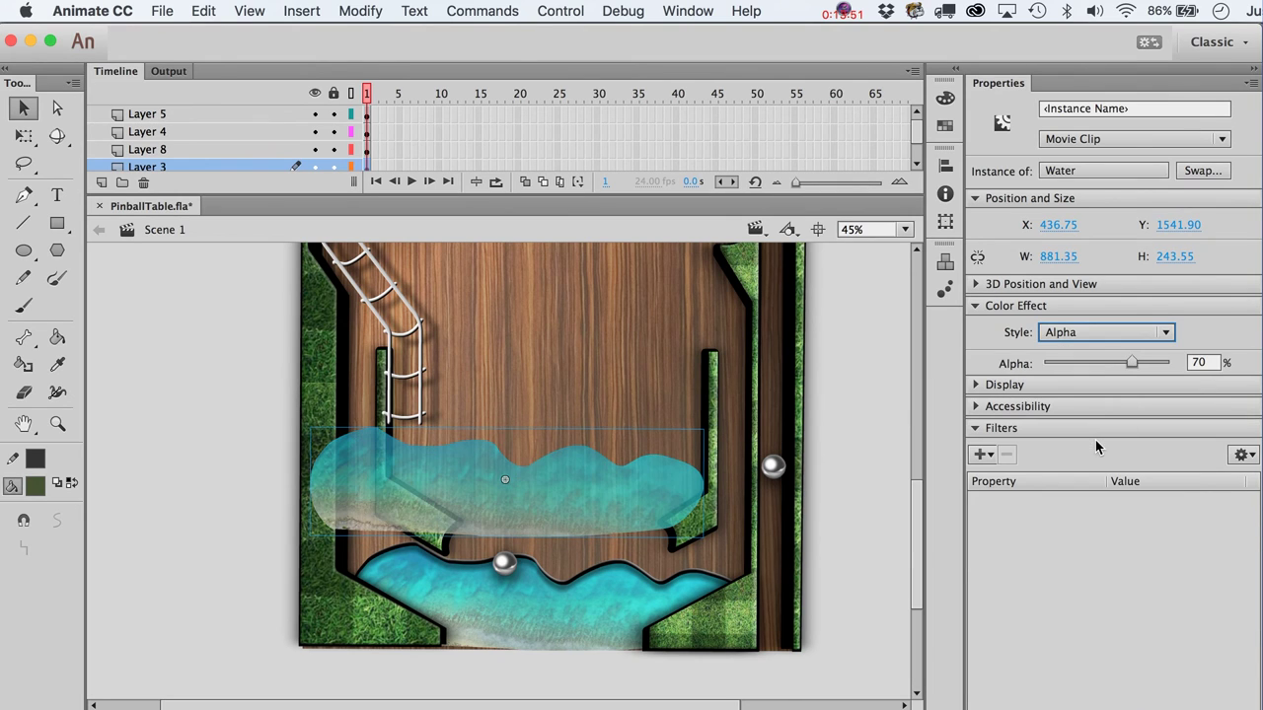
left_click_drag(1134, 363, 1119, 363)
Step: Lay the translucent Water copy over the original pool and send it behind the silver ball and grass pieces
left_click_drag(668, 485, 642, 593)
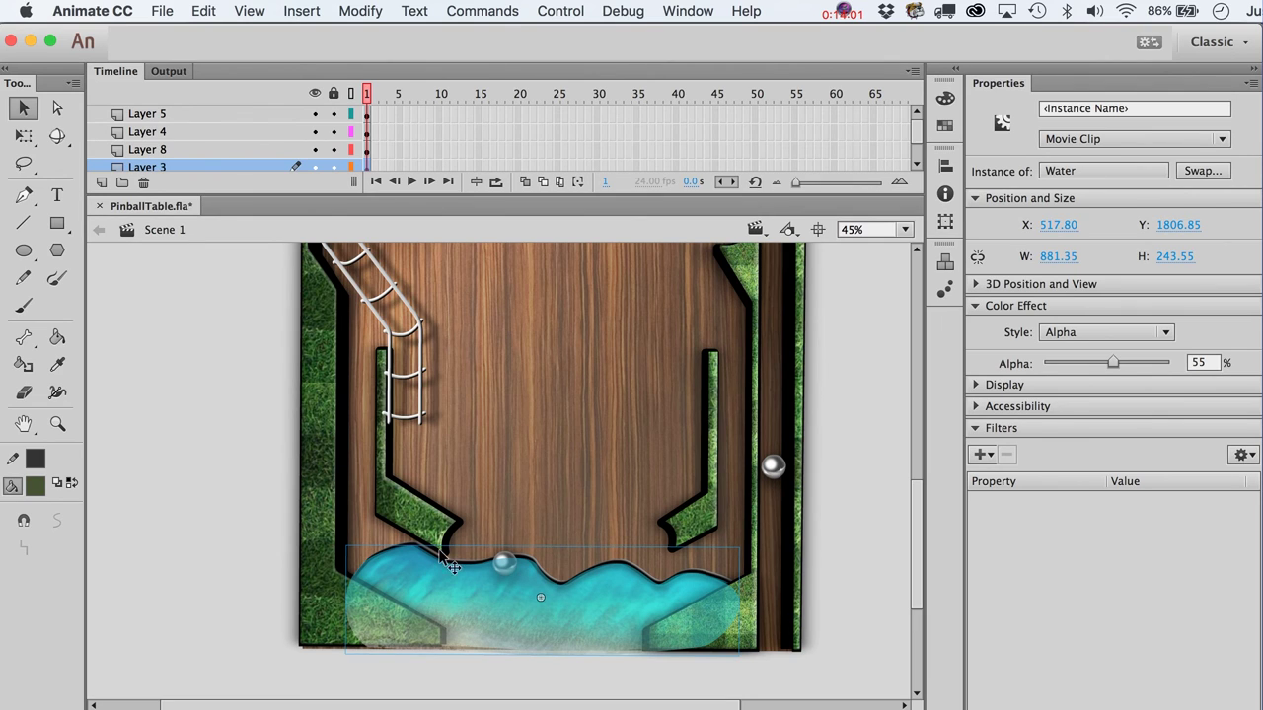
key("super+Down")
key("super+Down")
key("super+Down")
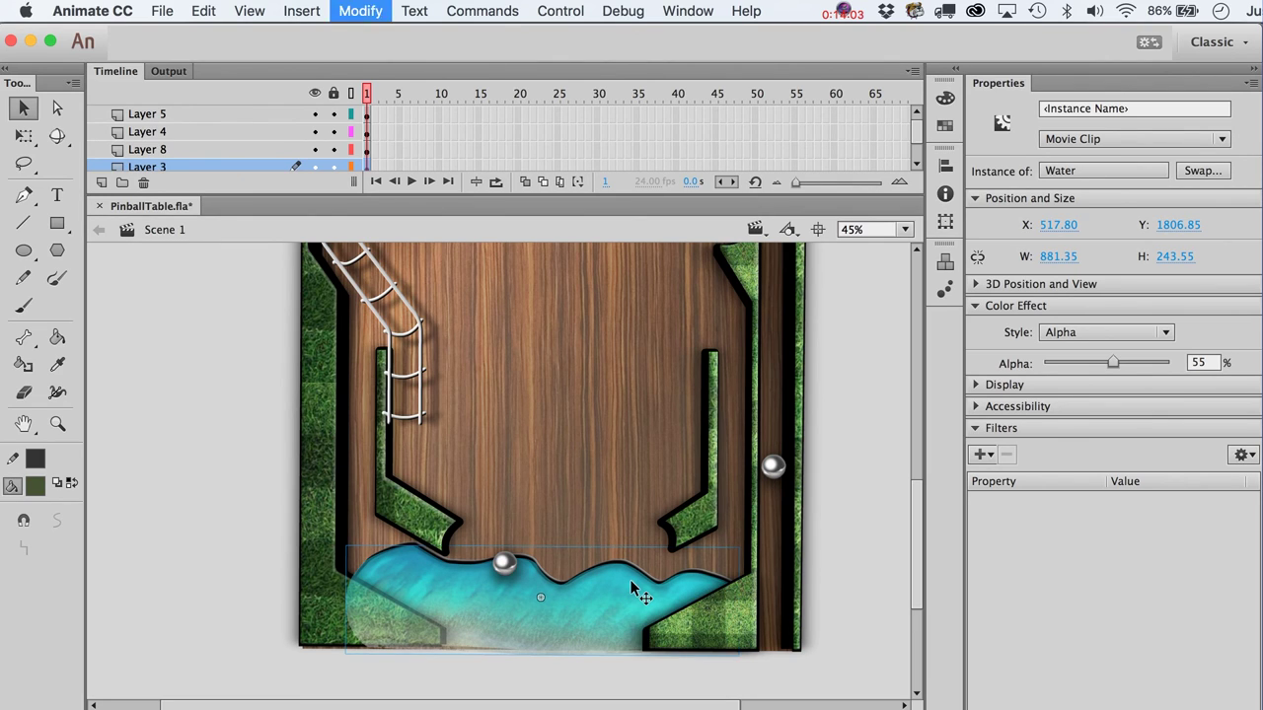
Step: Nudge the silver ball step by step over the pool's wavy edge, leaving it slightly inside the water
left_click(503, 564)
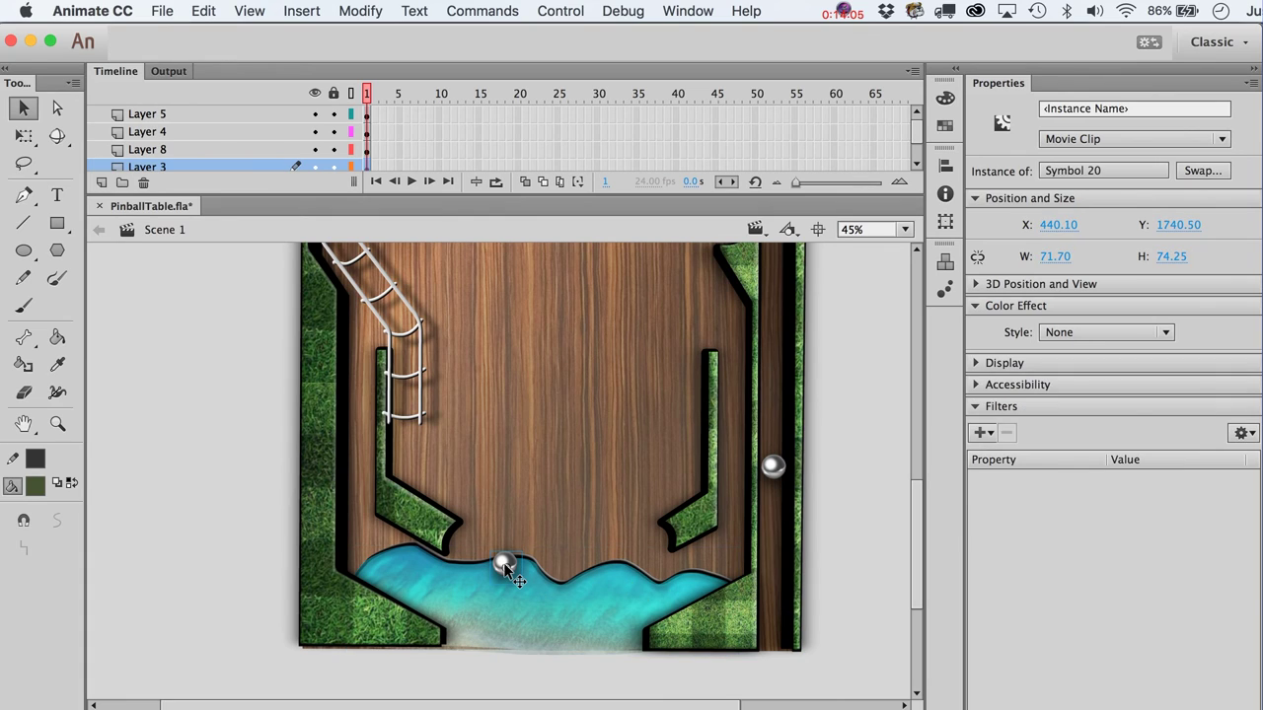
key("Up")
key("Up")
key("Up")
key("Up")
key("Up")
key("Up")
key("Up")
key("Up")
key("Up")
key("Up")
key("Up")
key("Up")
key("Up")
key("Down")
key("Right")
key("shift+Up")
key("shift+Up")
key("shift+Up")
key("shift+Up")
key("shift+Up")
key("shift+Up")
key("shift+Up")
key("shift+Down")
key("shift+Down")
key("shift+Down")
key("shift+Down")
key("shift+Down")
key("shift+Down")
key("shift+Down")
key("shift+Down")
key("shift+Down")
key("shift+Up")
key("shift+Up")
key("shift+Up")
key("shift+Up")
key("shift+Up")
key("shift+Up")
key("shift+Up")
key("shift+Up")
key("shift+Up")
key("shift+Up")
key("shift+Up")
key("shift+Down")
key("shift+Down")
key("shift+Down")
key("shift+Down")
Step: Nudge the translucent Water overlay back and forth horizontally over the pool to imitate moving water
left_click(498, 608)
key("Right")
key("Right")
key("Right")
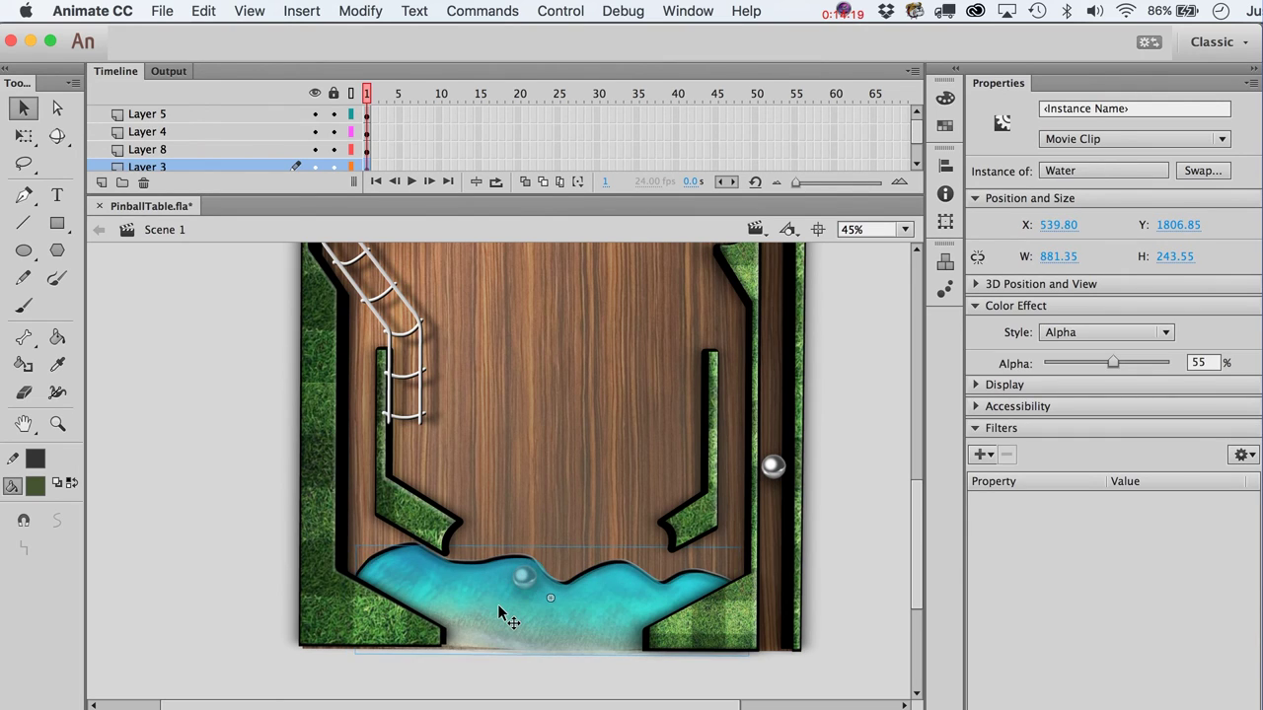
key("Left")
key("Left")
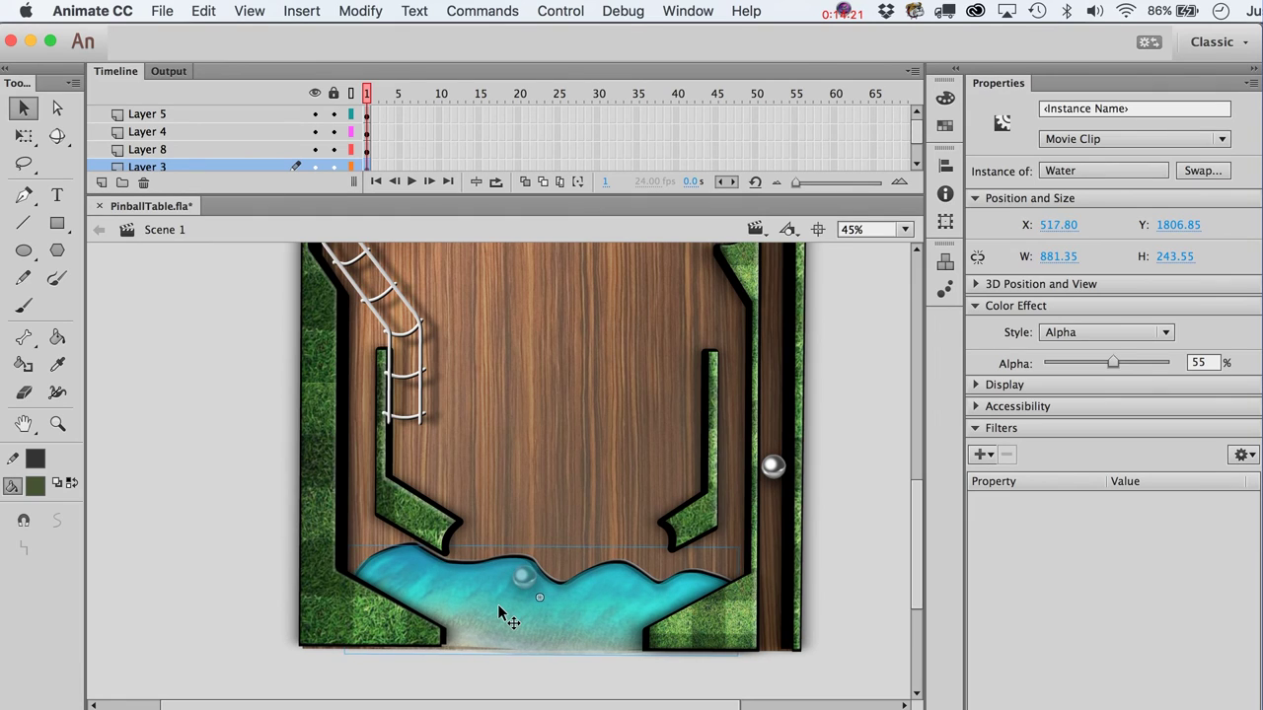
key("Right")
key("Right")
key("Left")
key("Left")
key("Left")
key("Right")
key("Right")
key("Right")
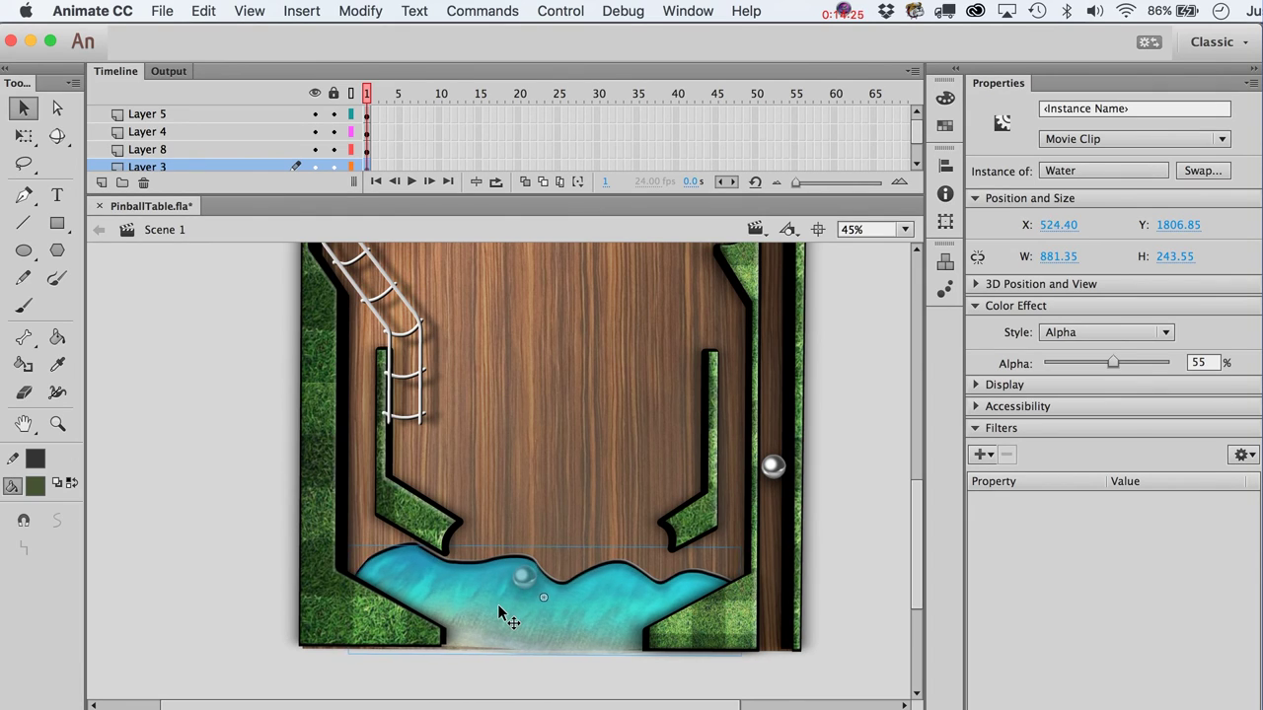
key("Left")
key("Left")
key("Left")
key("Right")
key("Right")
key("Right")
key("Left")
key("Left")
key("Left")
key("Left")
key("Left")
key("Left")
key("Left")
key("Left")
key("Right")
key("Left")
key("Right")
key("Left")
key("Right")
key("Right")
Step: Deselect the overlay and move the silver ball out of the water to just above the pool's edge
key("super+shift+a")
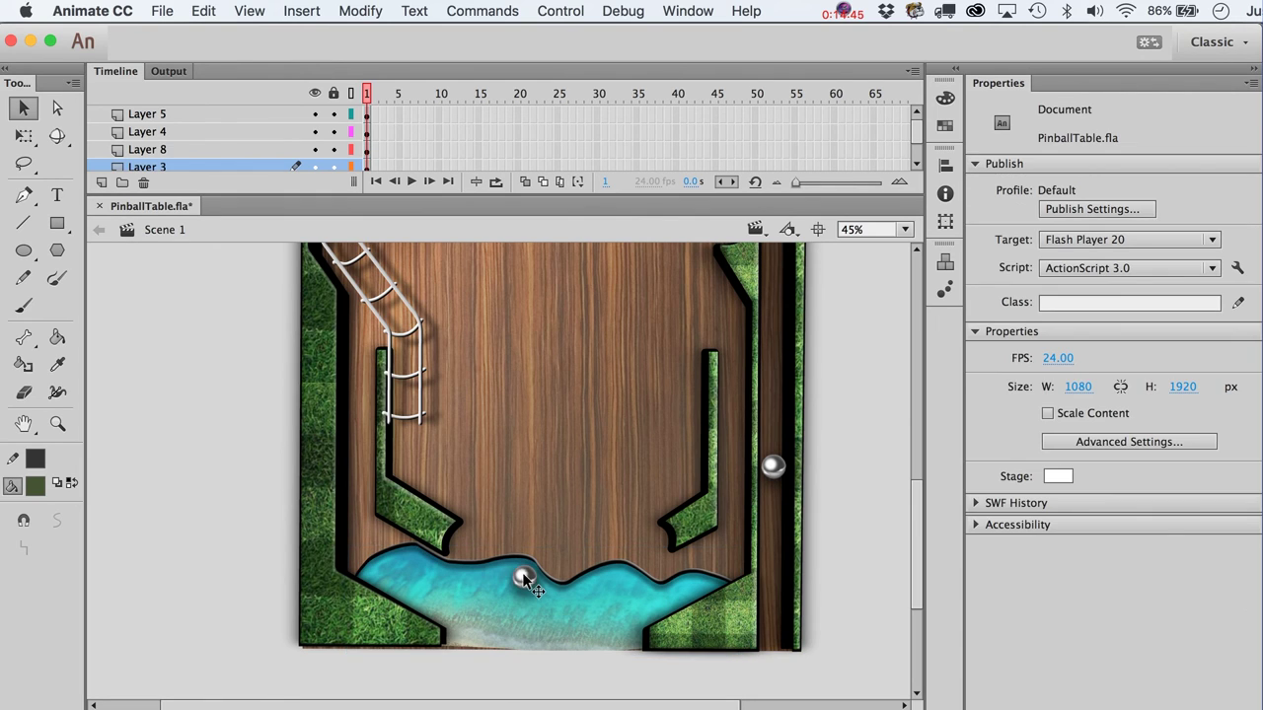
left_click_drag(525, 580, 528, 553)
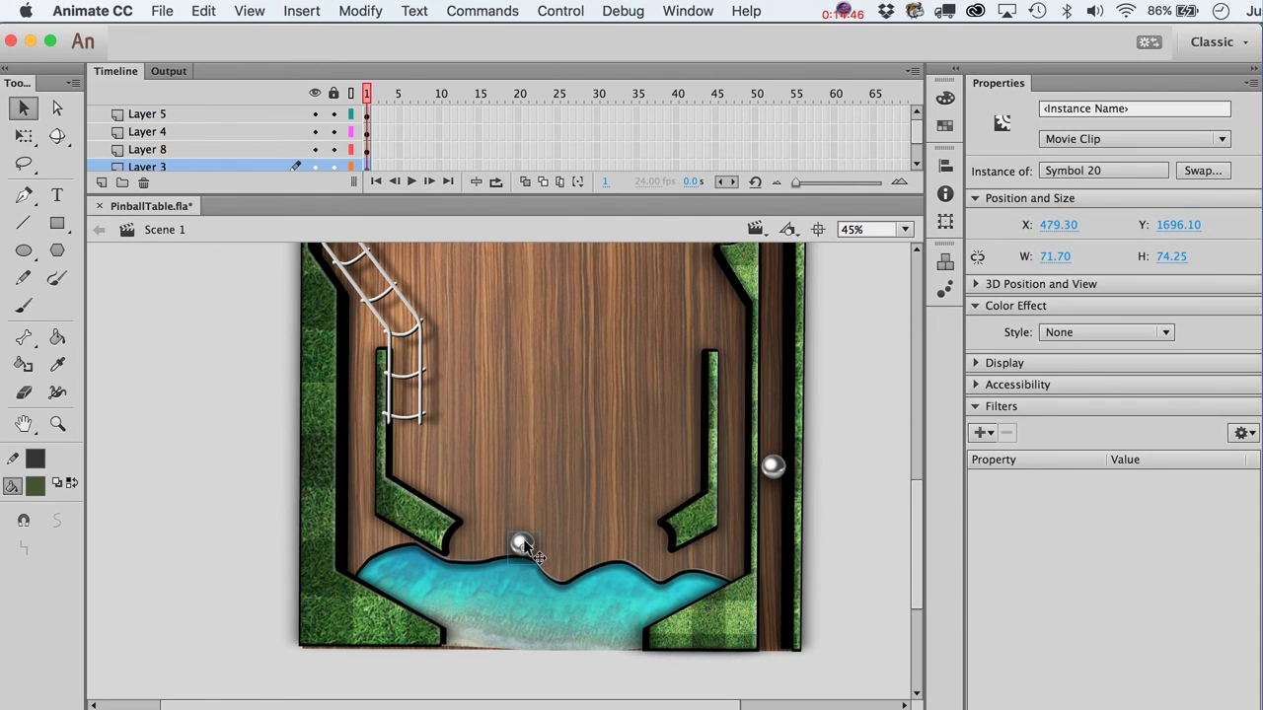
Step: Paste another shadowed copy of the Water clip and place it across mid-table at about X 511, Y 694
left_click(558, 606)
key("super+v")
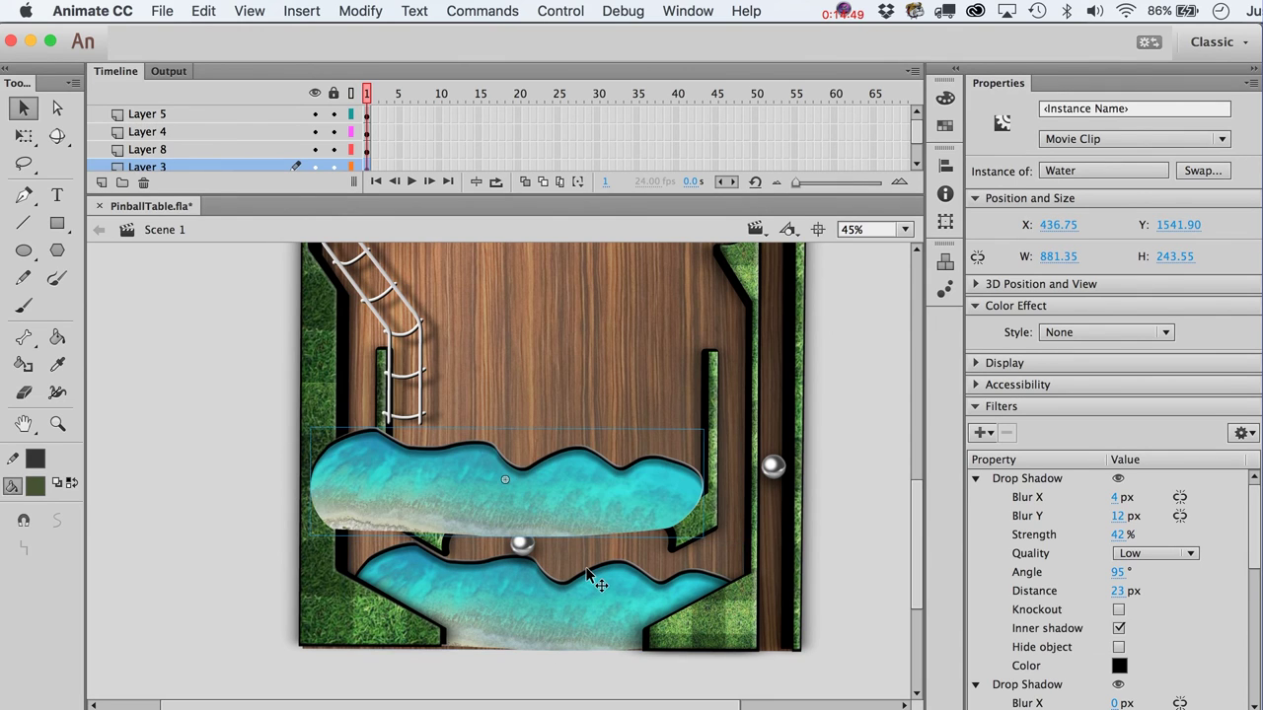
scroll(576, 485, "up", 5)
left_click_drag(552, 669, 572, 333)
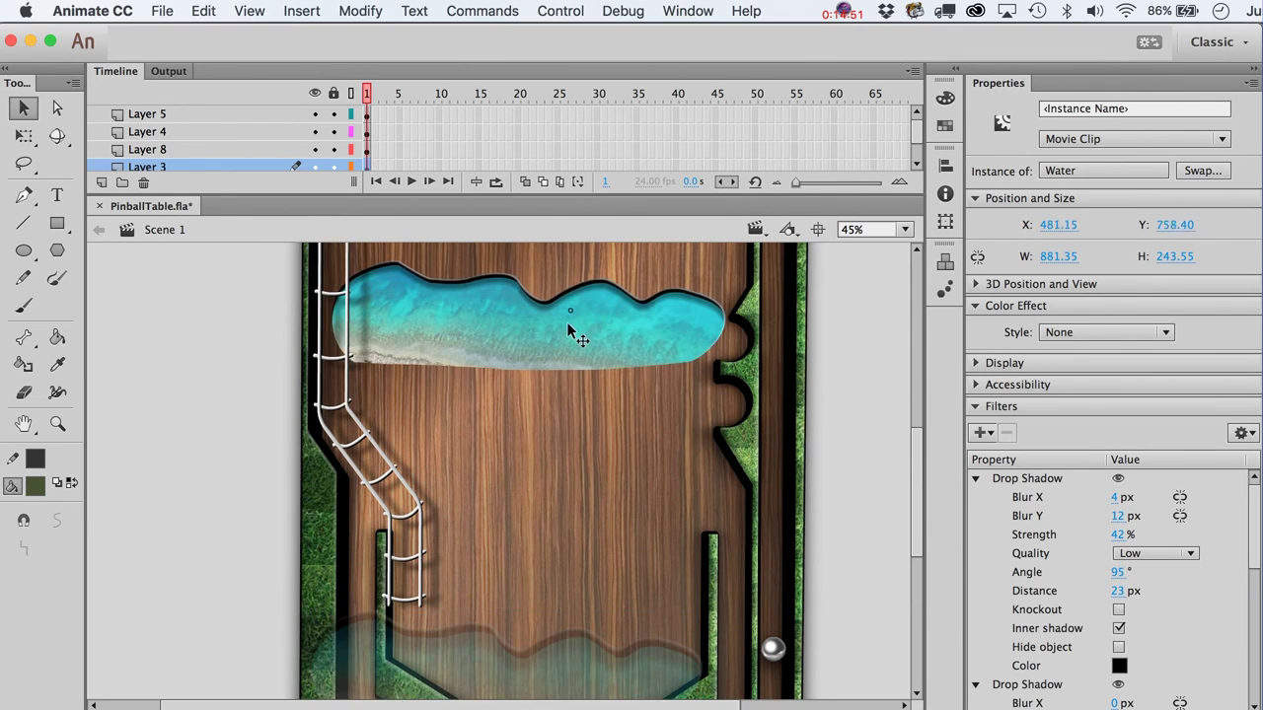
scroll(572, 335, "up", 3)
scroll(564, 416, "up", 3)
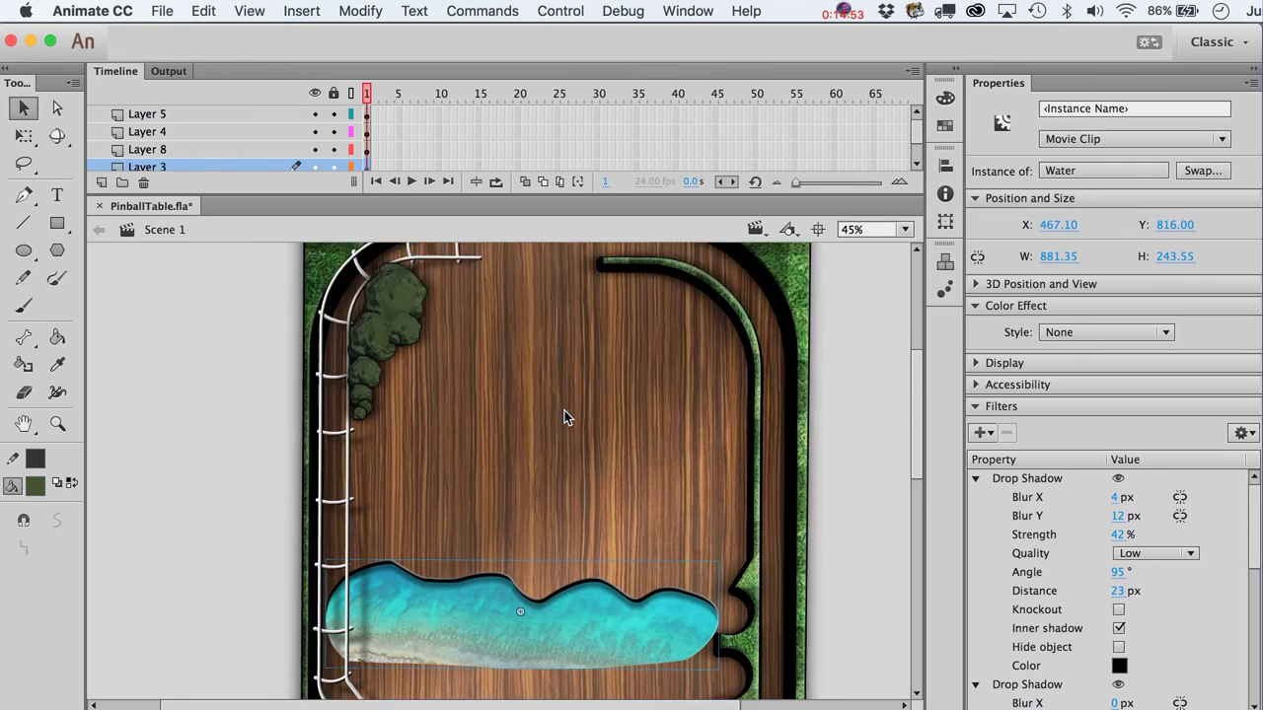
scroll(564, 416, "down", 3)
left_click_drag(561, 437, 564, 417)
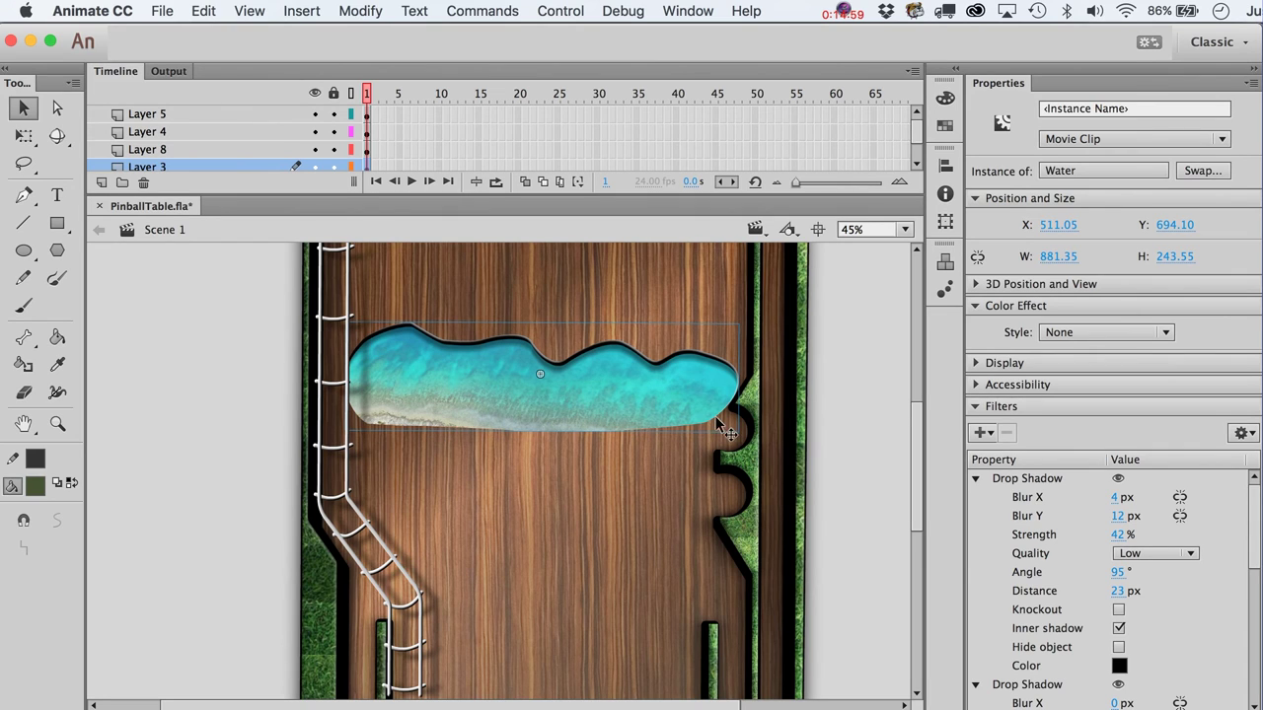
left_click(270, 443)
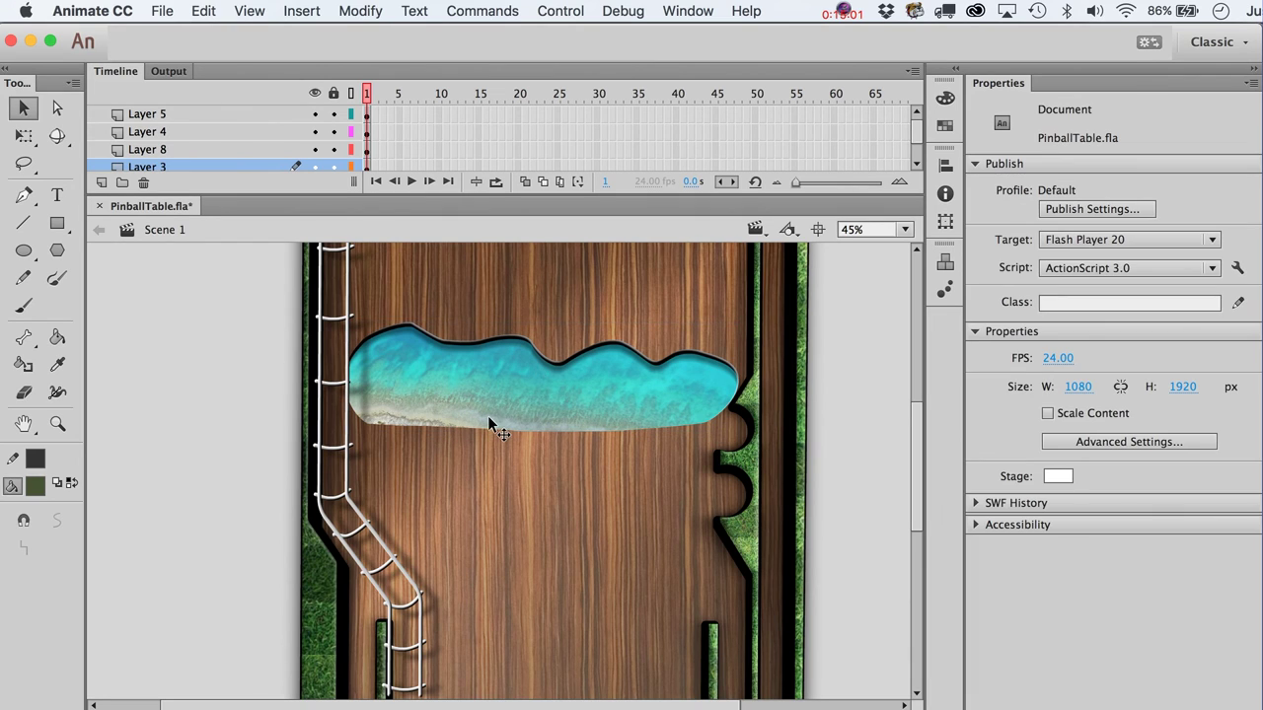
Step: Add a Glow filter to the mid-table Water copy and set the glow colour to black
left_click(489, 419)
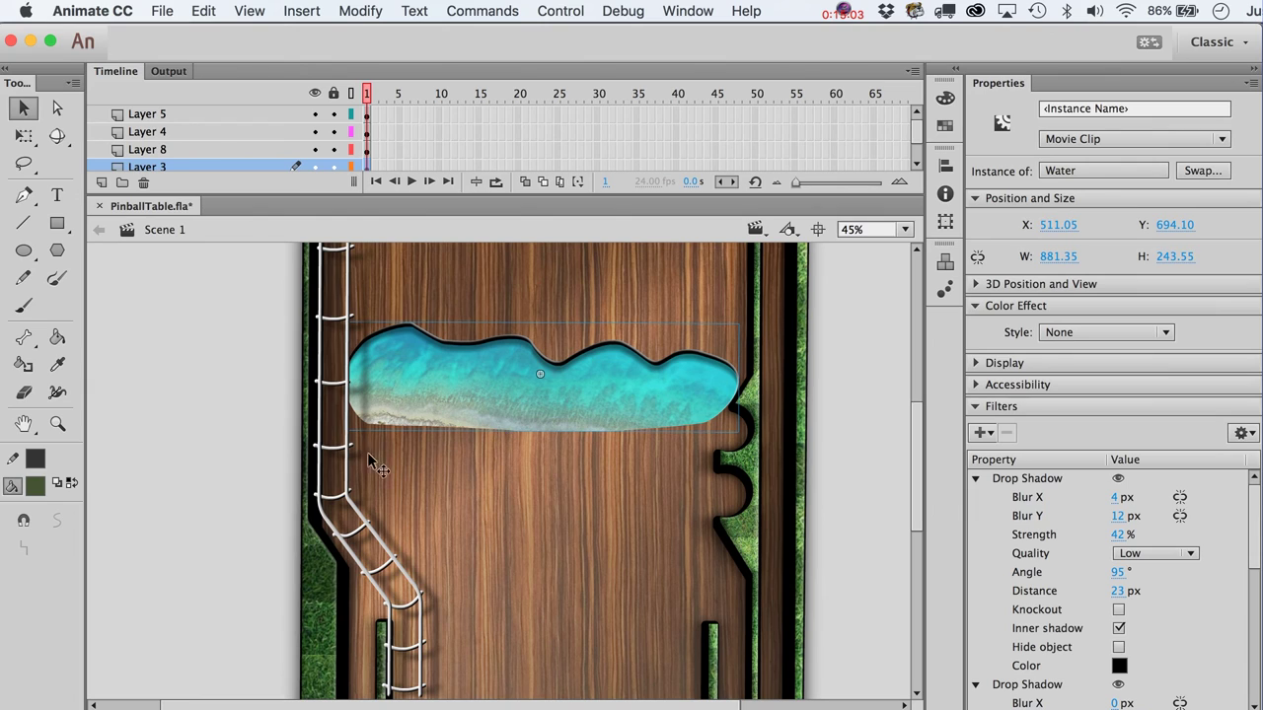
left_click(977, 479)
left_click(977, 497)
left_click(977, 516)
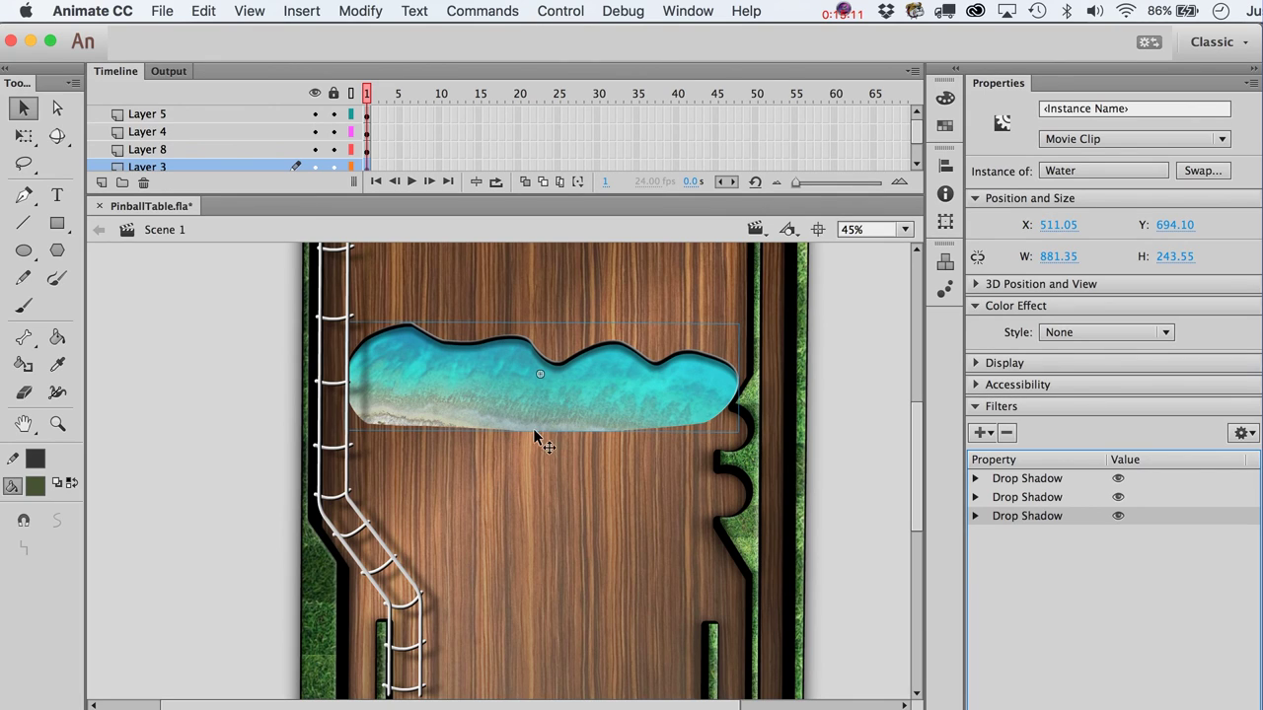
left_click(980, 432)
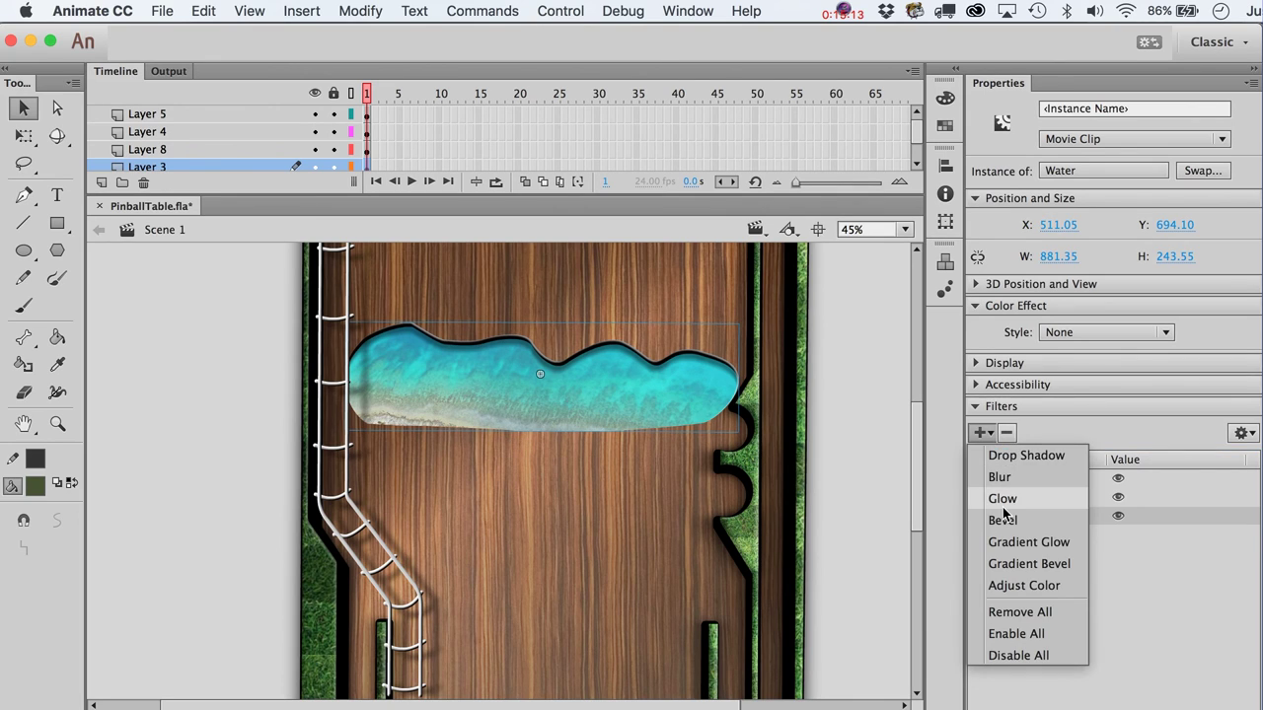
left_click(1003, 500)
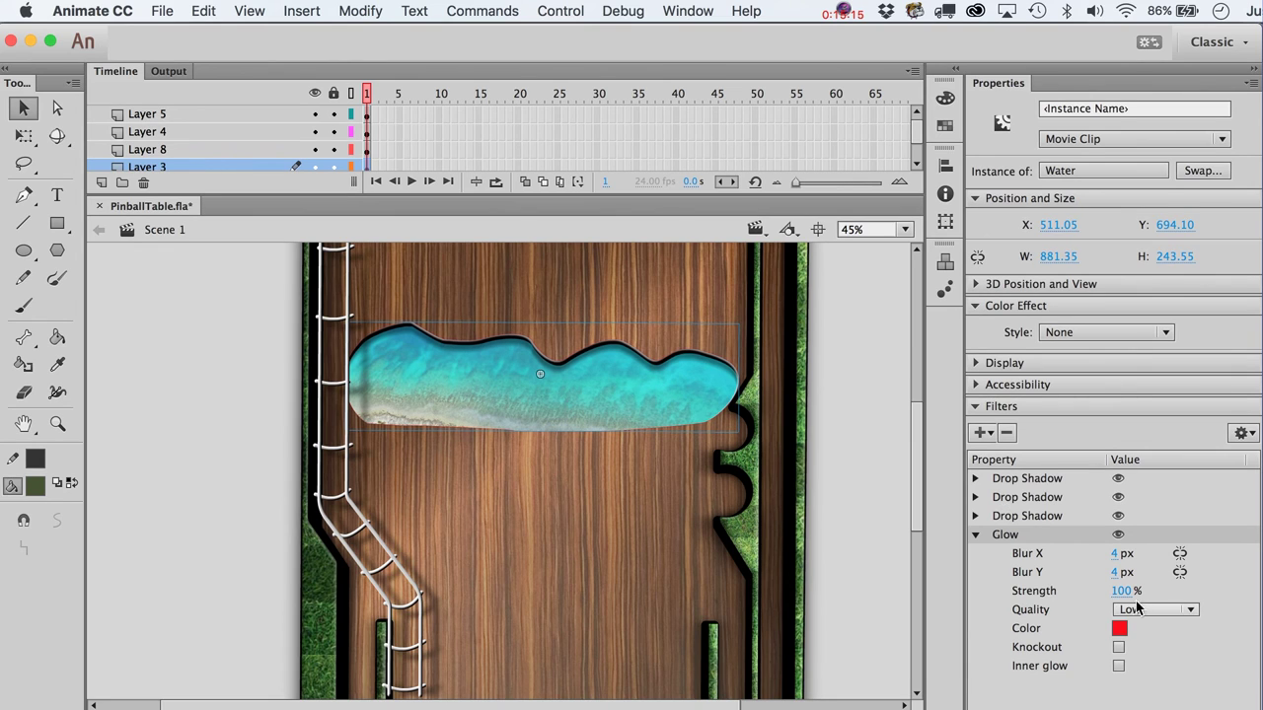
left_click(1119, 628)
left_click(836, 461)
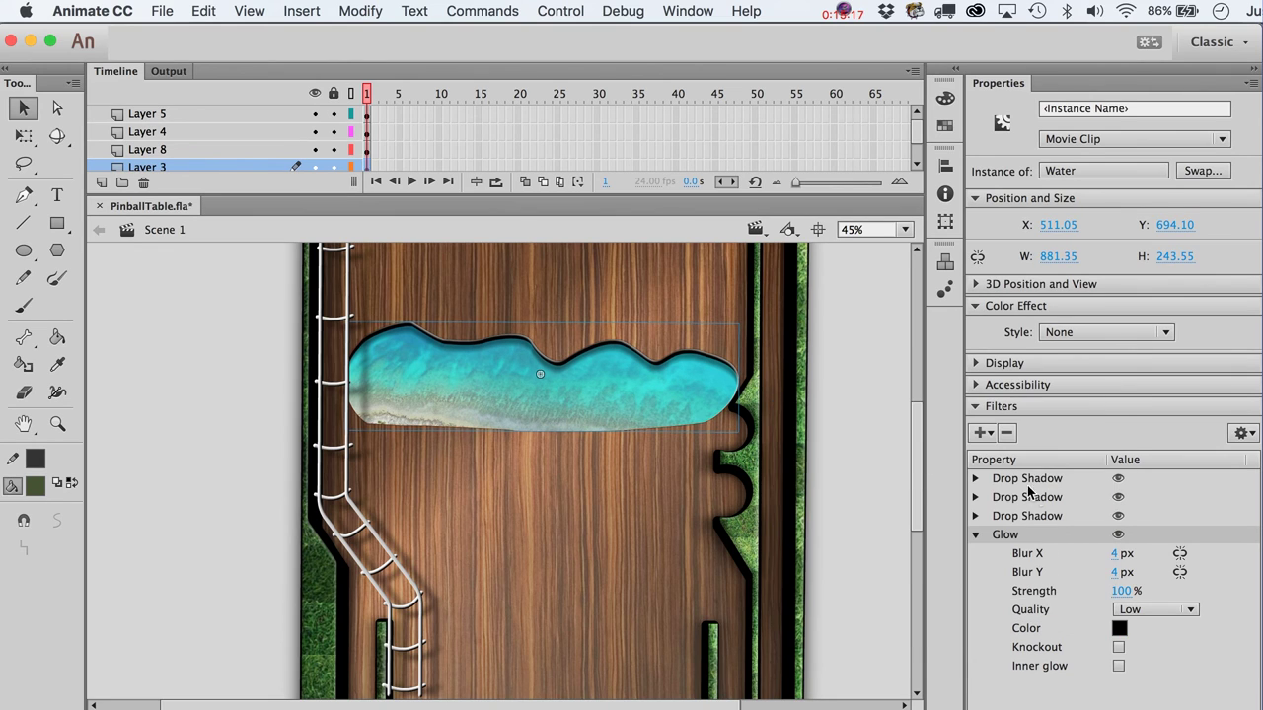
Step: Make it an inner glow with Blur X 26 px, Blur Y 19 px and 115% strength
left_click_drag(1117, 554, 1145, 600)
left_click(1125, 591)
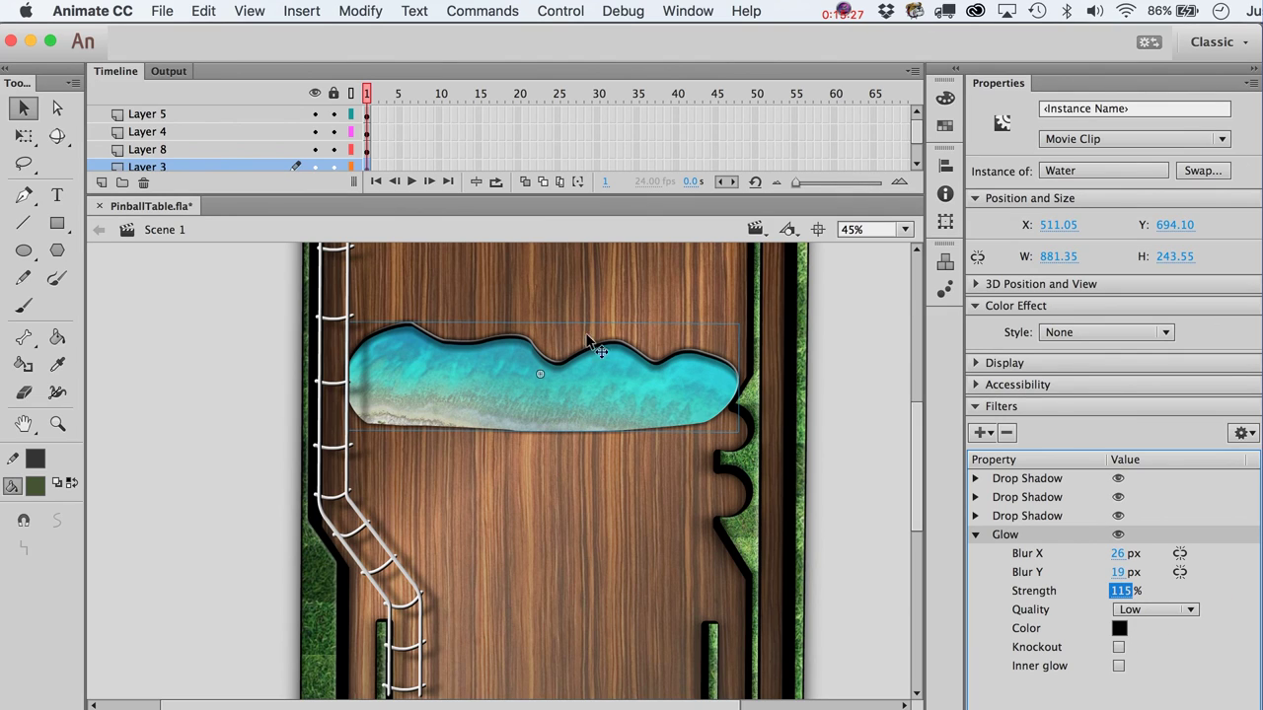
left_click(1118, 666)
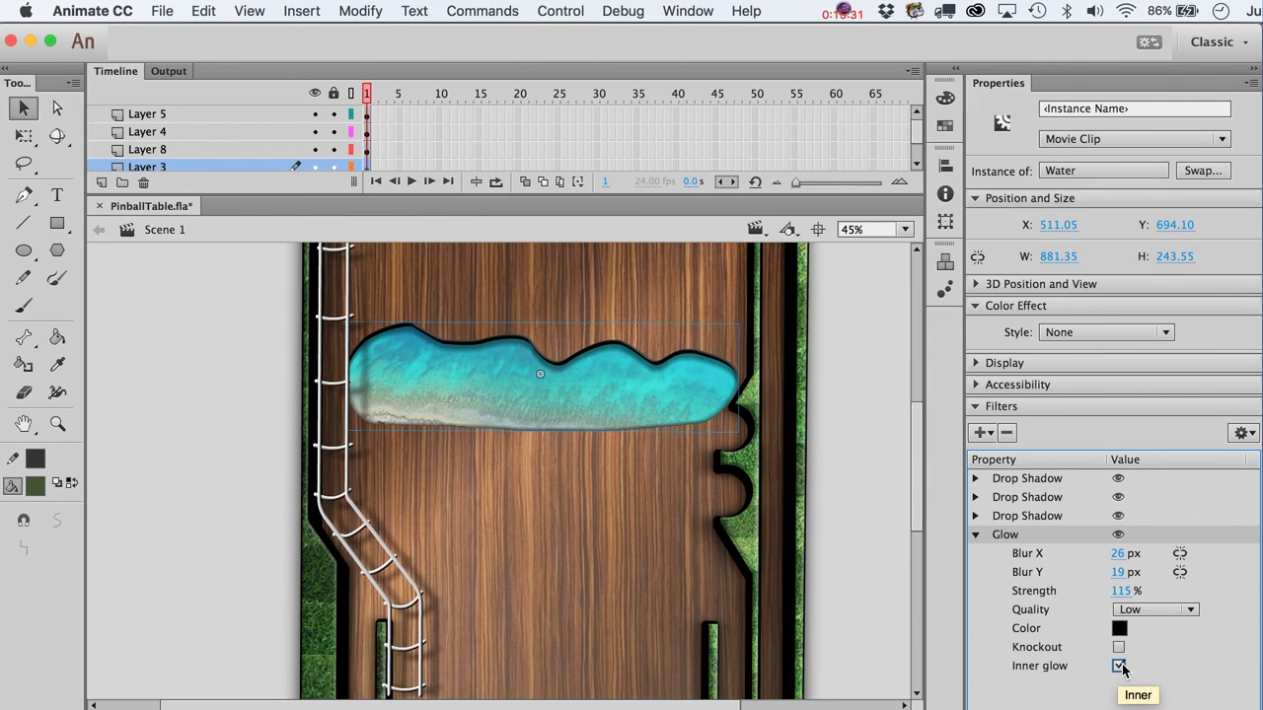
left_click(510, 443)
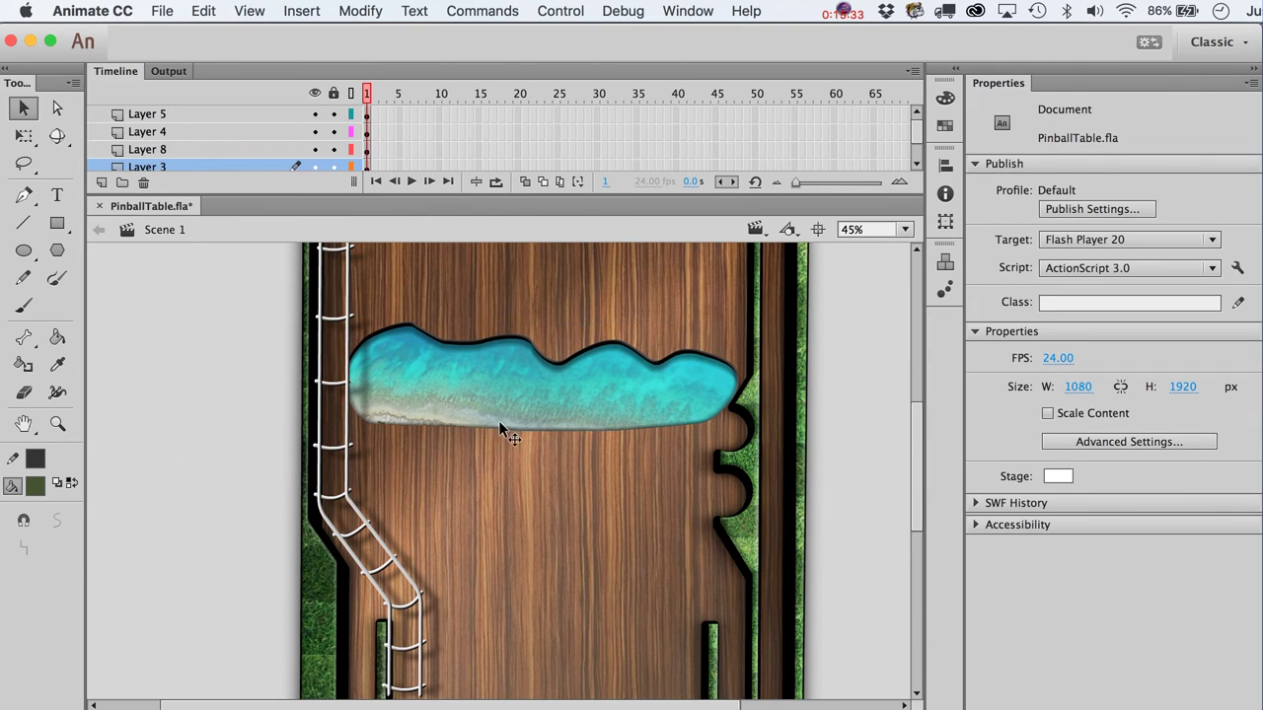
Step: Rotate the mid-table water clockwise in stages until nearly vertical and reposition it at about X 504, Y 785
left_click(556, 407)
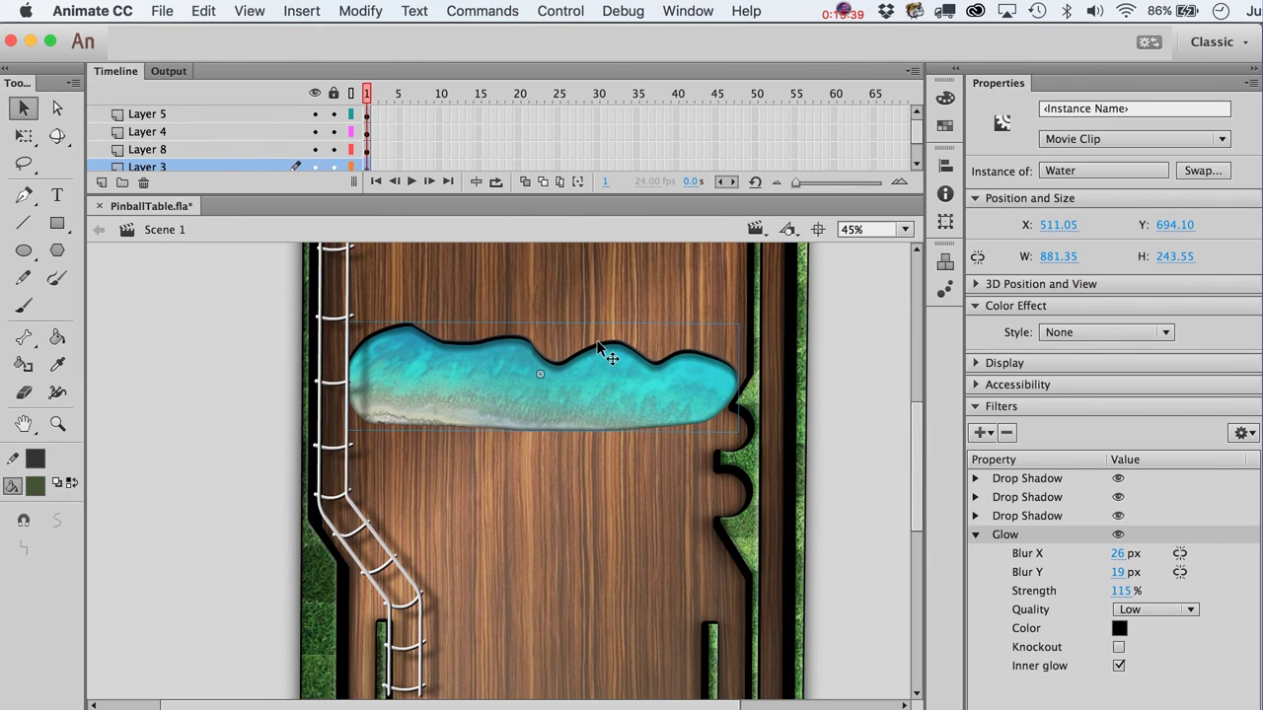
key("q")
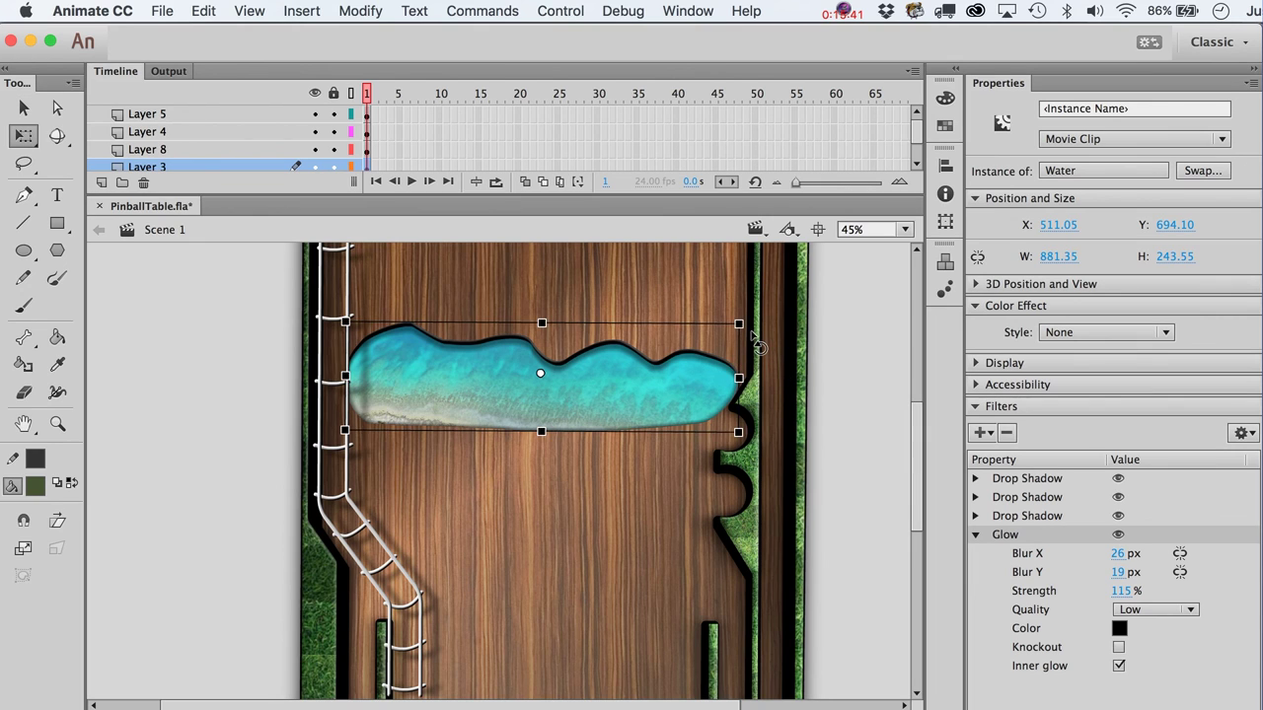
left_click_drag(756, 340, 725, 449)
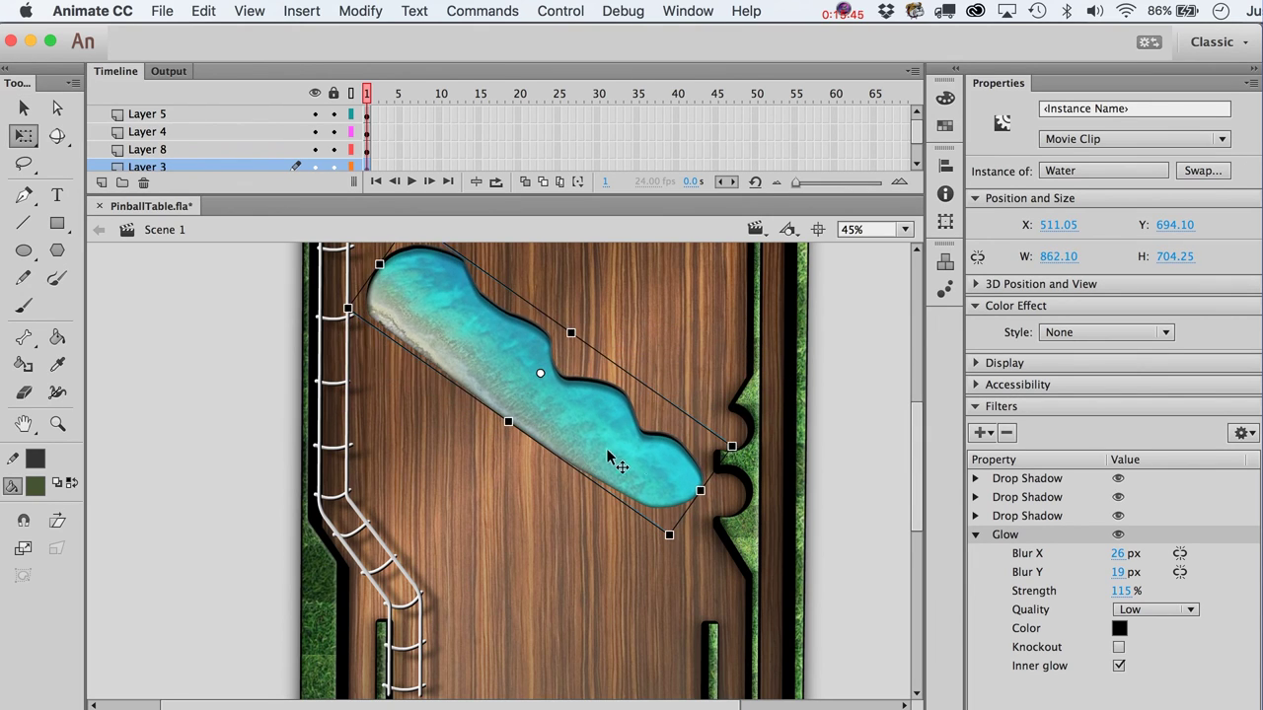
left_click_drag(609, 451, 601, 473)
left_click_drag(751, 483, 675, 598)
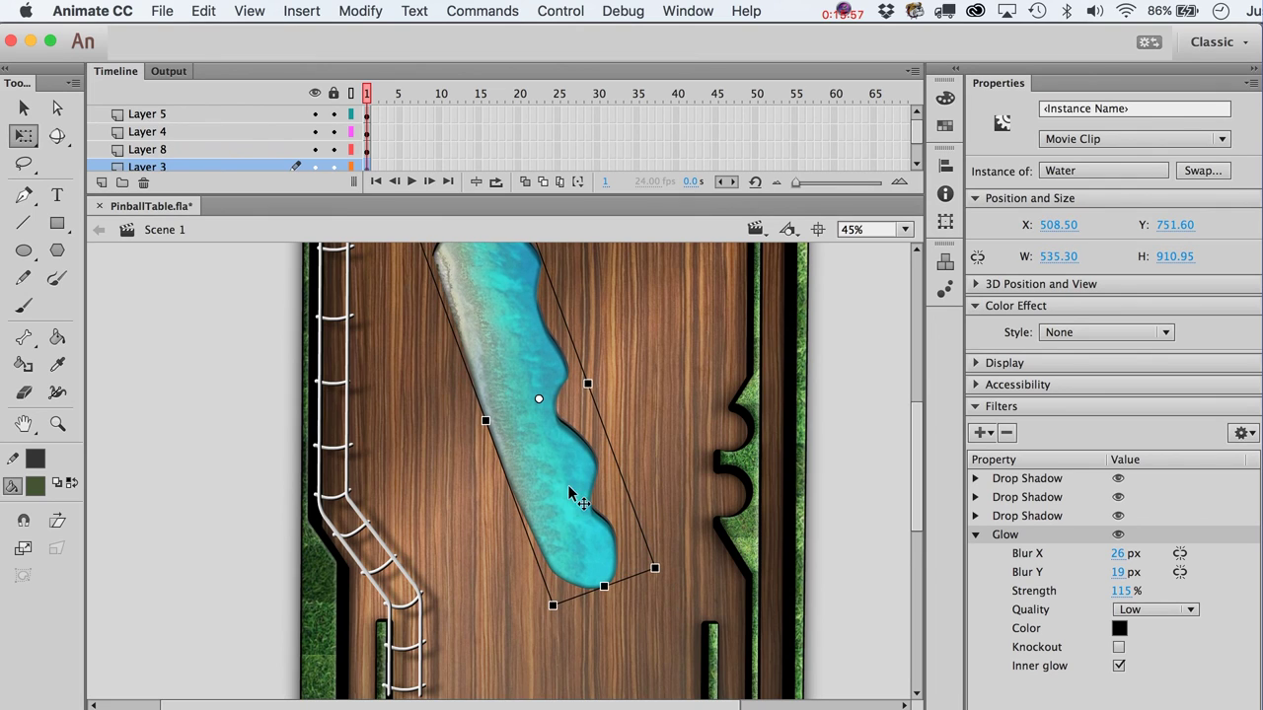
left_click_drag(573, 493, 569, 506)
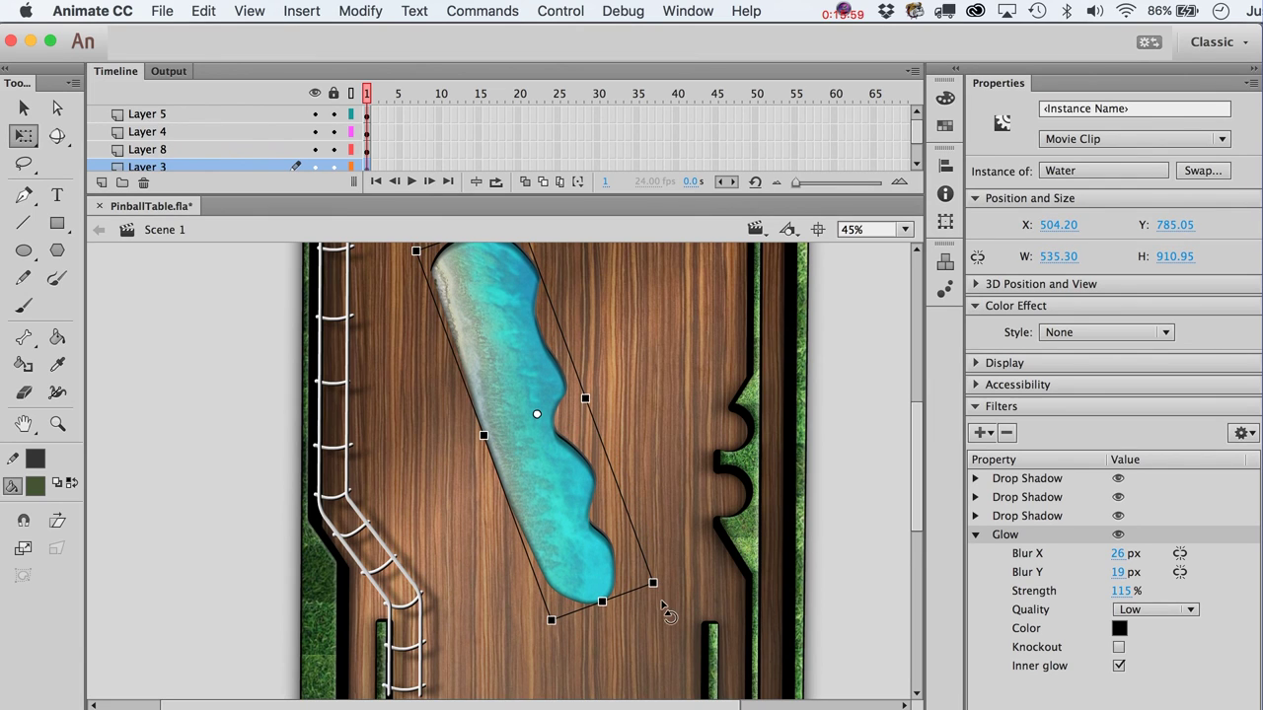
mouse_move(668, 615)
left_mouse_down()
mouse_move(643, 617)
mouse_move(646, 626)
left_mouse_up()
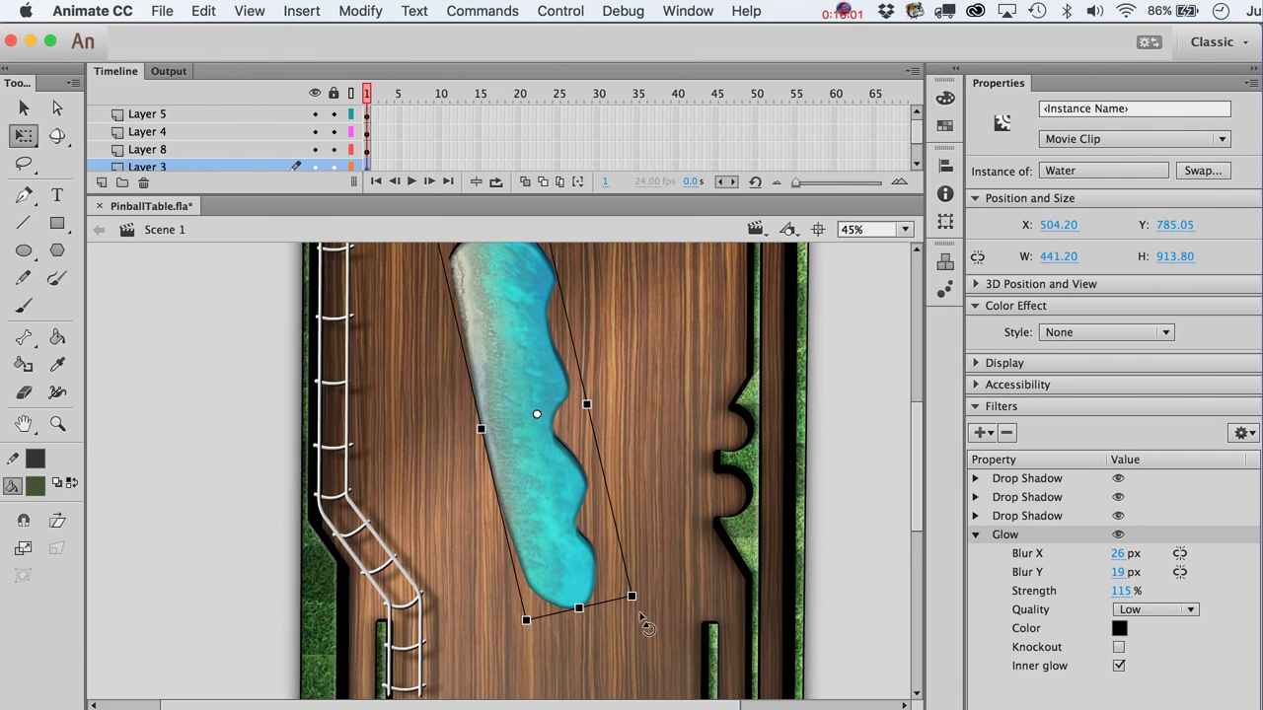
Step: Rotate the water further clockwise to a diagonal with its wavy edge facing down, and deselect it
scroll(616, 566, "up", 2)
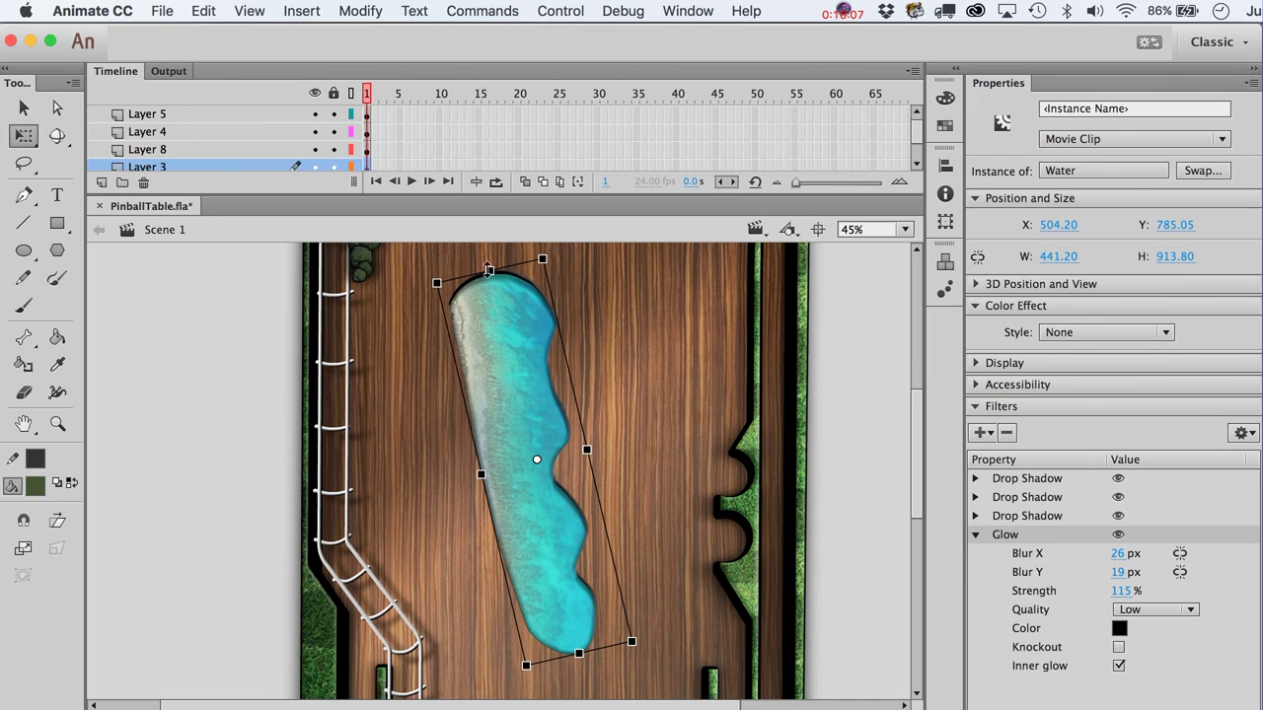
left_click_drag(559, 279, 705, 397)
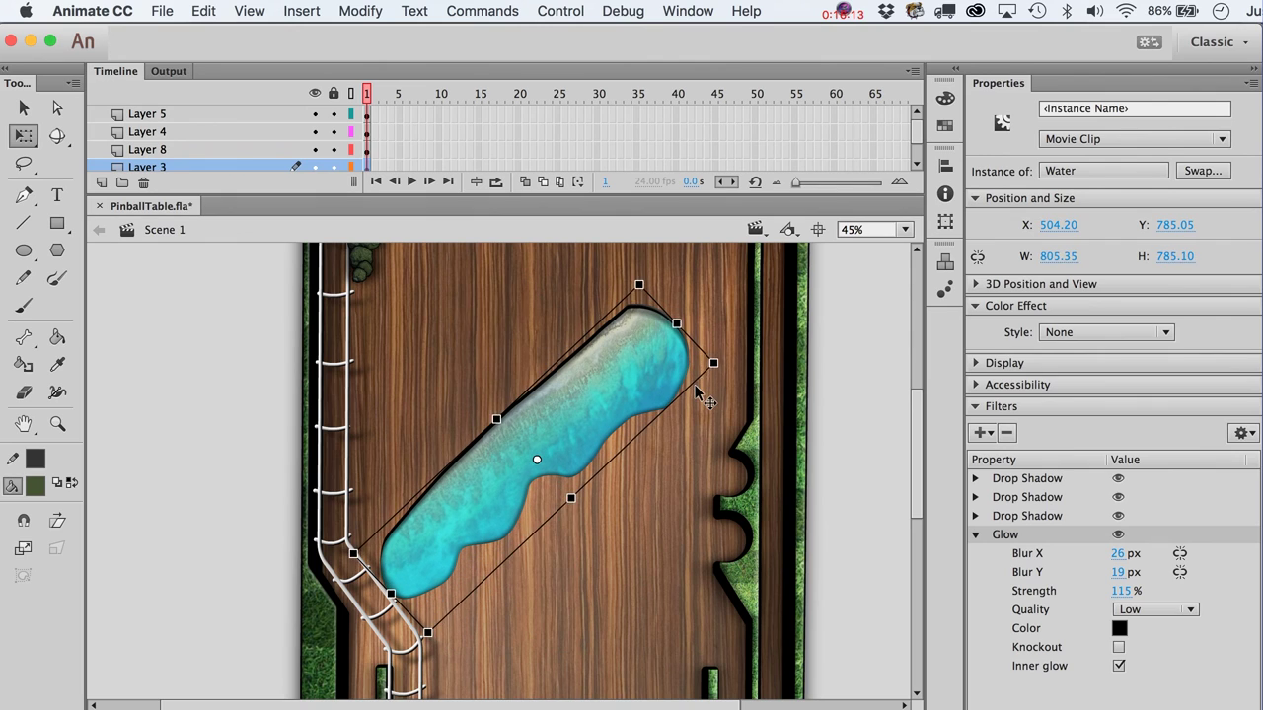
left_click(705, 397)
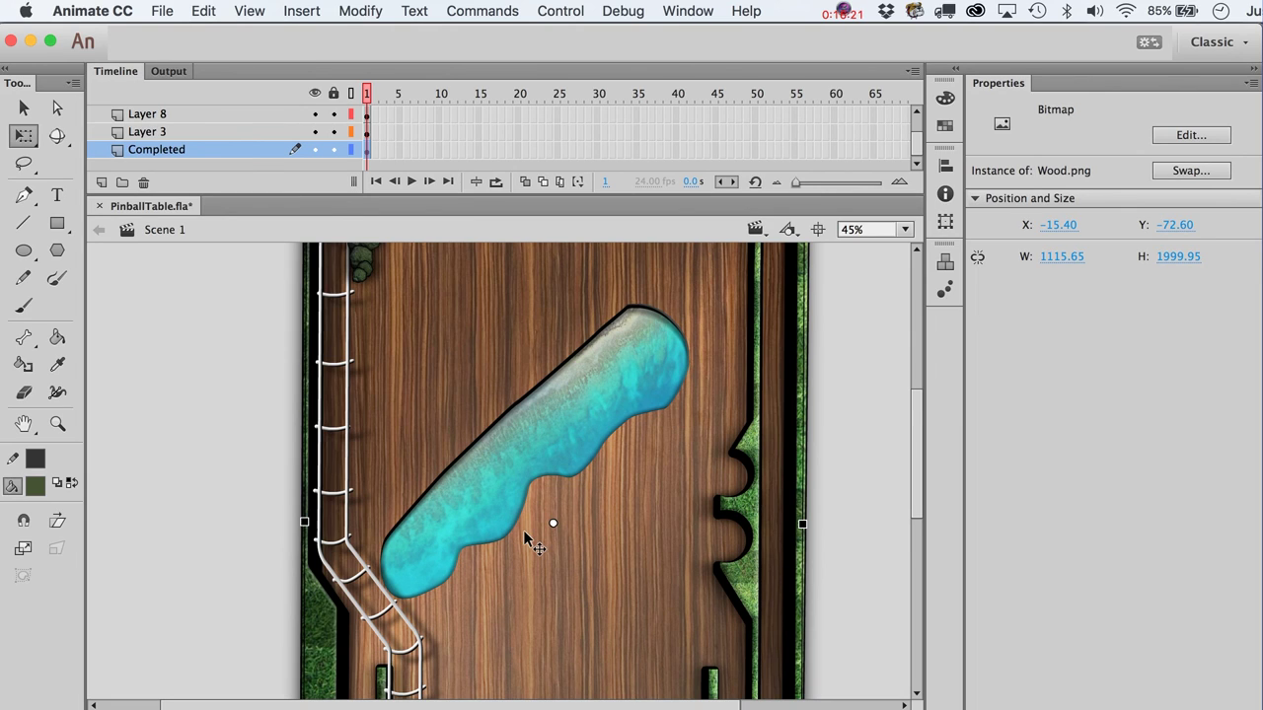
Step: Rotate the diagonal mid-table water to vertical and move it beneath the white left-hand rail at about X 113, Y 751
left_click(541, 434)
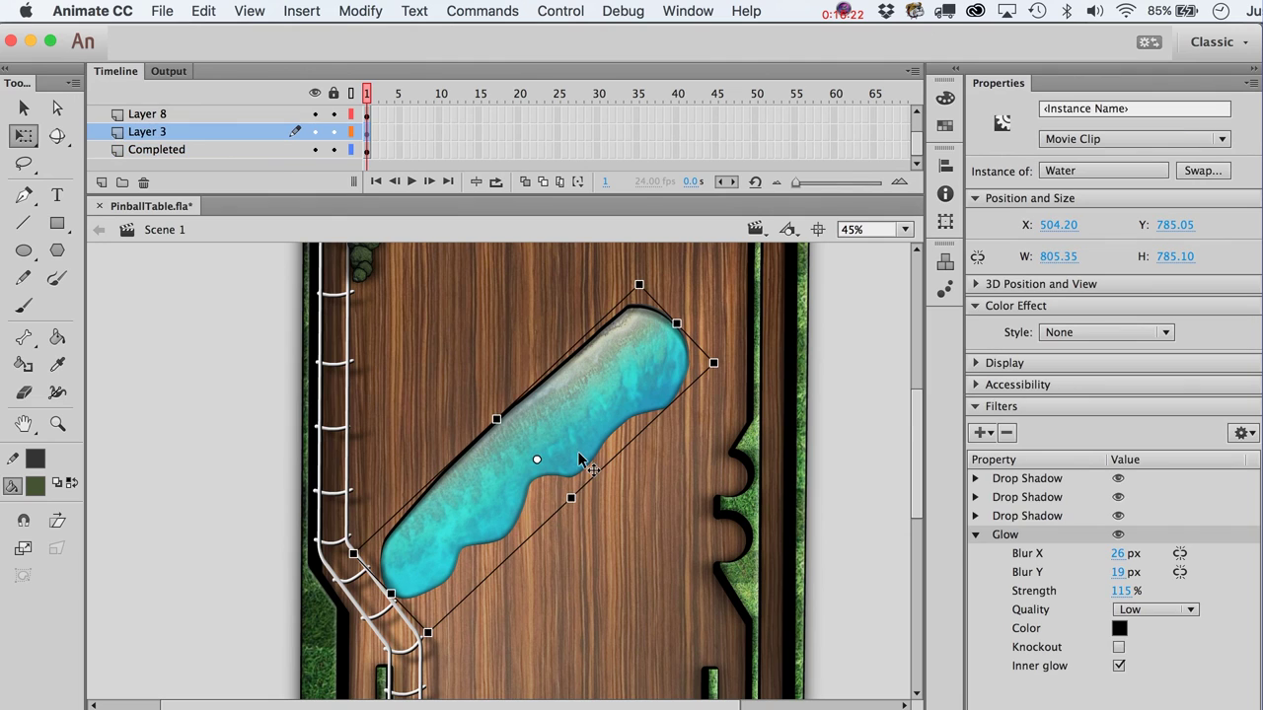
left_click_drag(702, 368, 609, 225)
left_click_drag(537, 340, 389, 329)
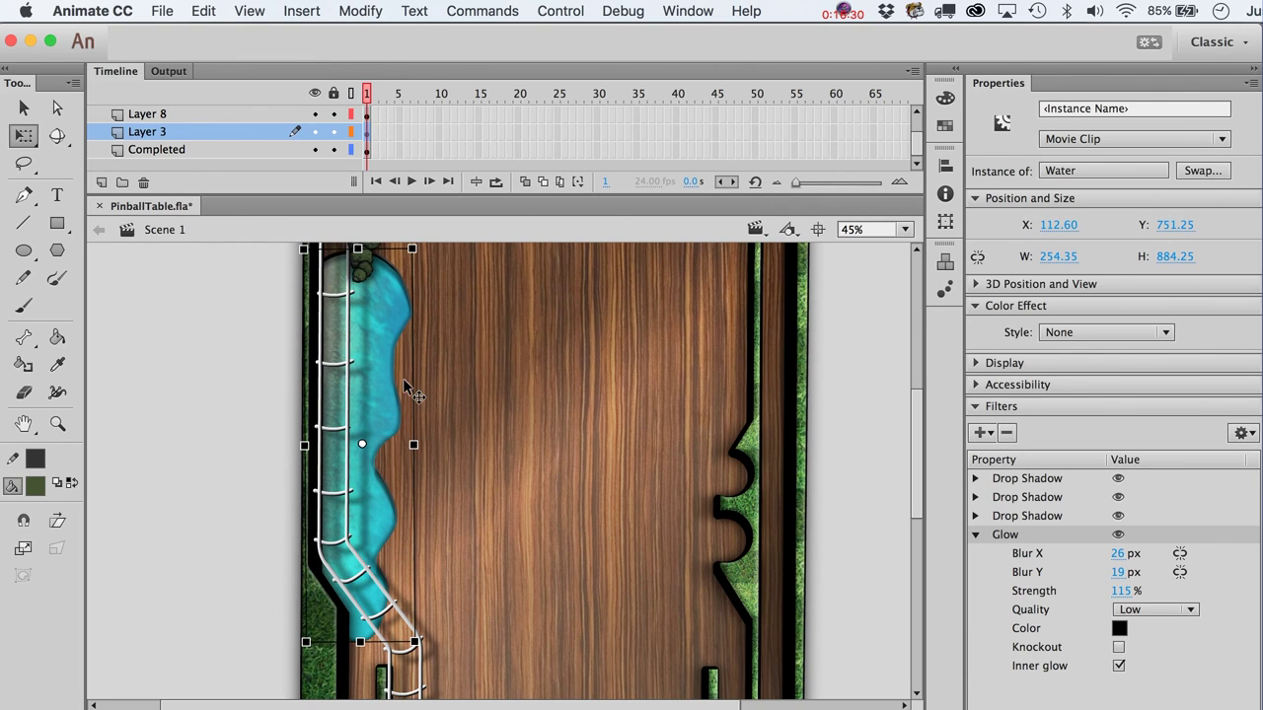
Step: Delete the water copy lying beneath the white rail
scroll(402, 378, "up", 3)
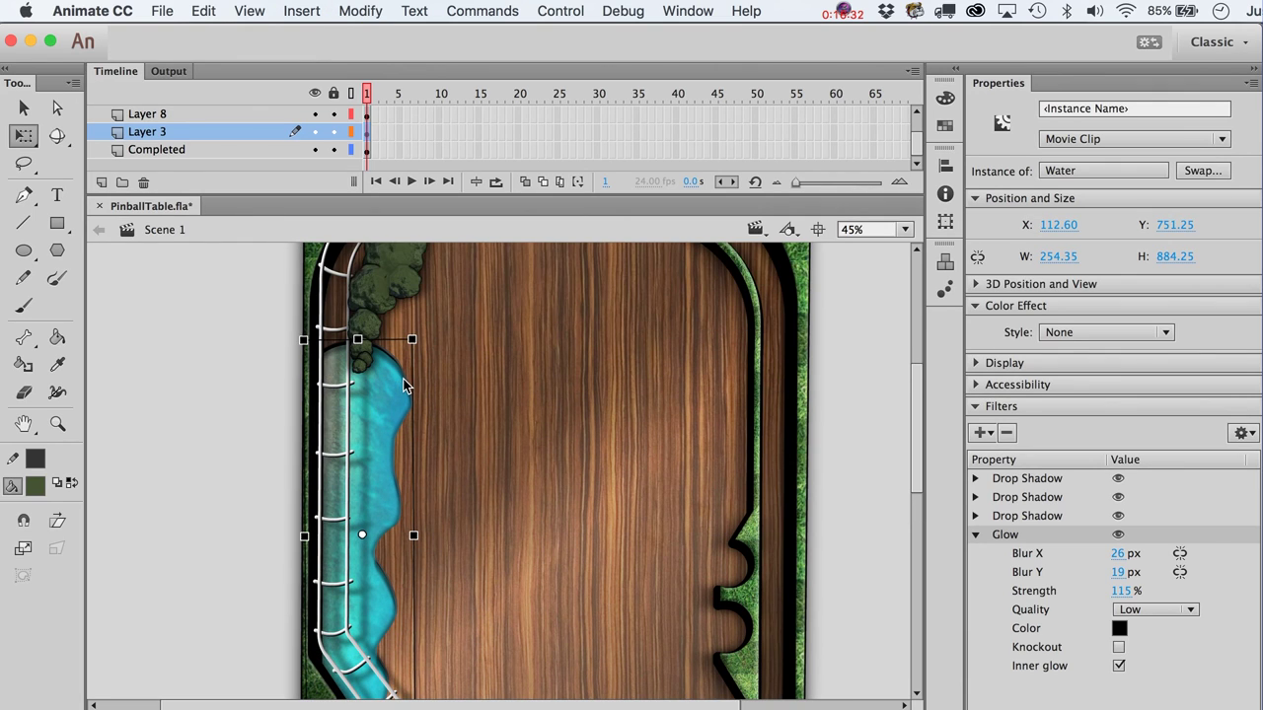
key("Delete")
Step: Review the table artwork from the water pool at its lower end to the bushes in its upper-left corner
scroll(406, 429, "down", 10)
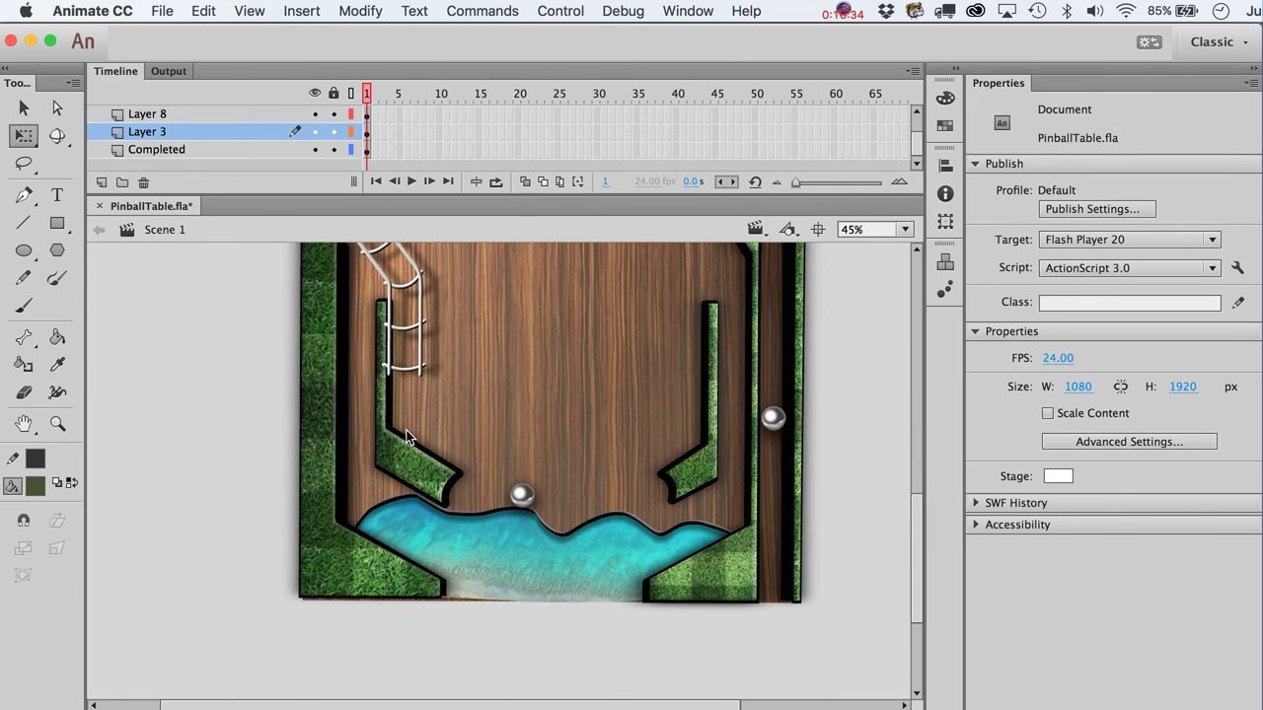
left_click(547, 588)
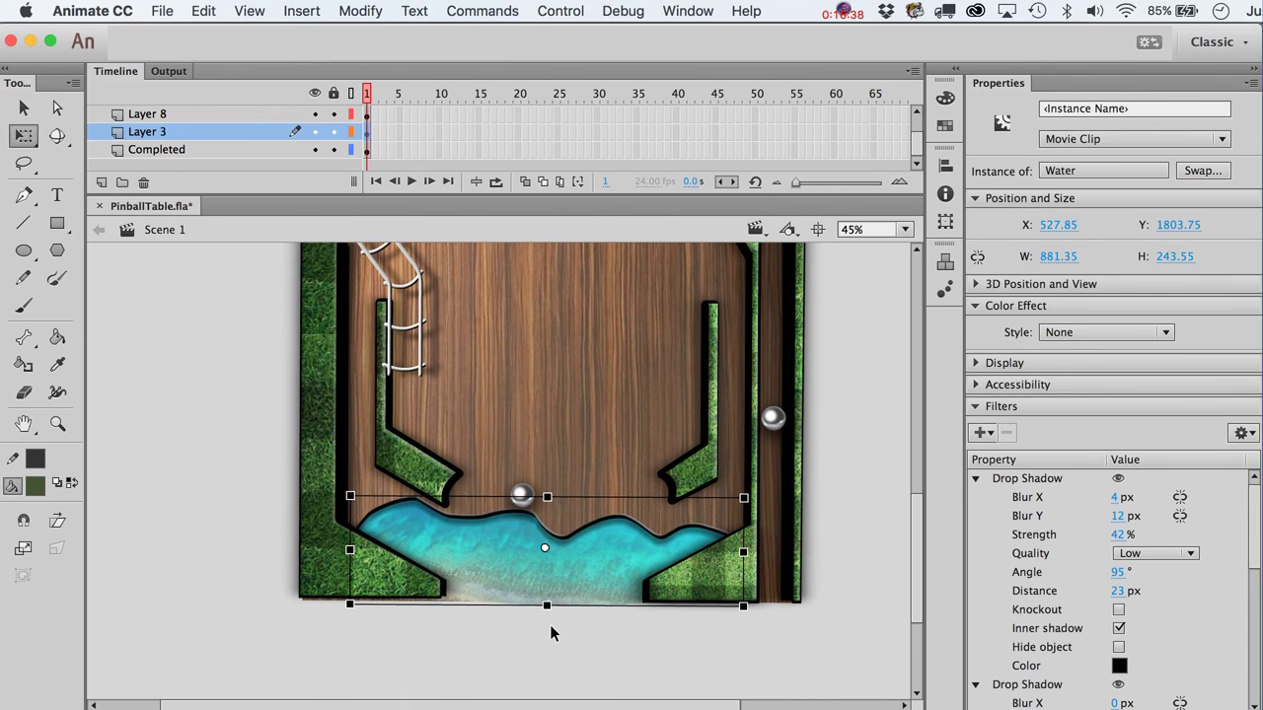
left_click(552, 631)
scroll(540, 582, "up", 3)
scroll(540, 580, "up", 15)
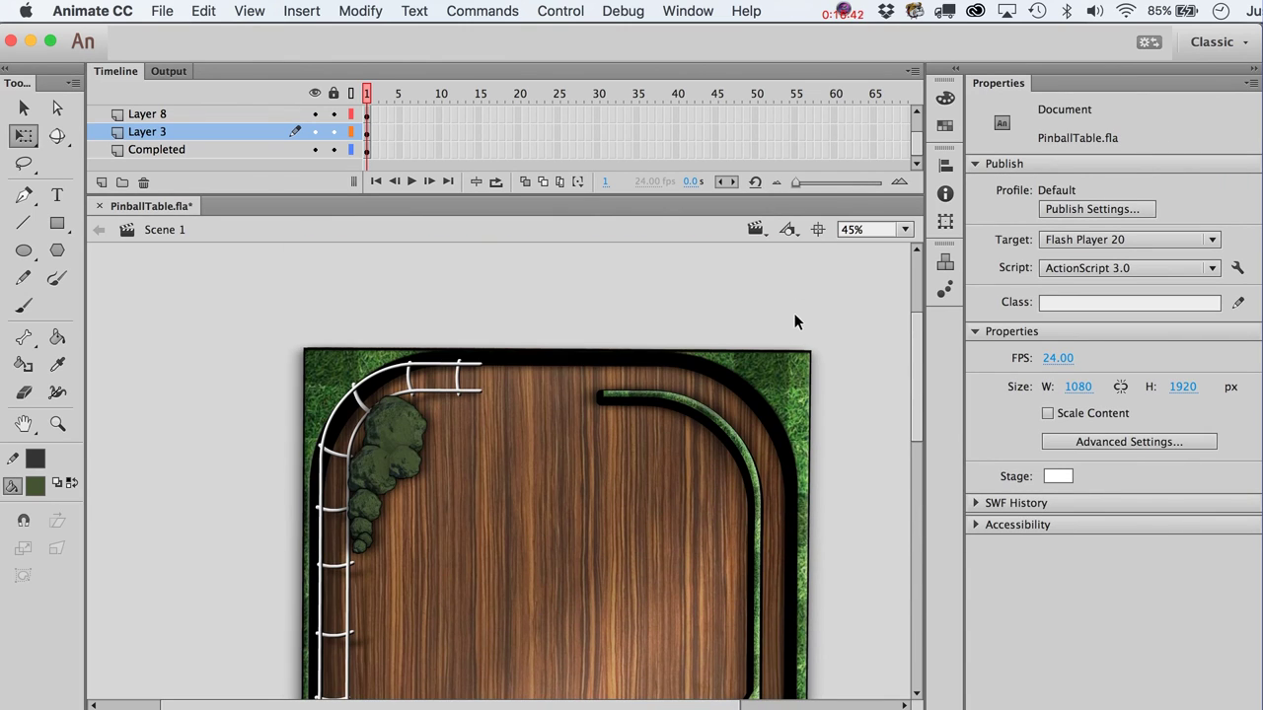
left_click(412, 443)
key("v")
left_click(417, 272)
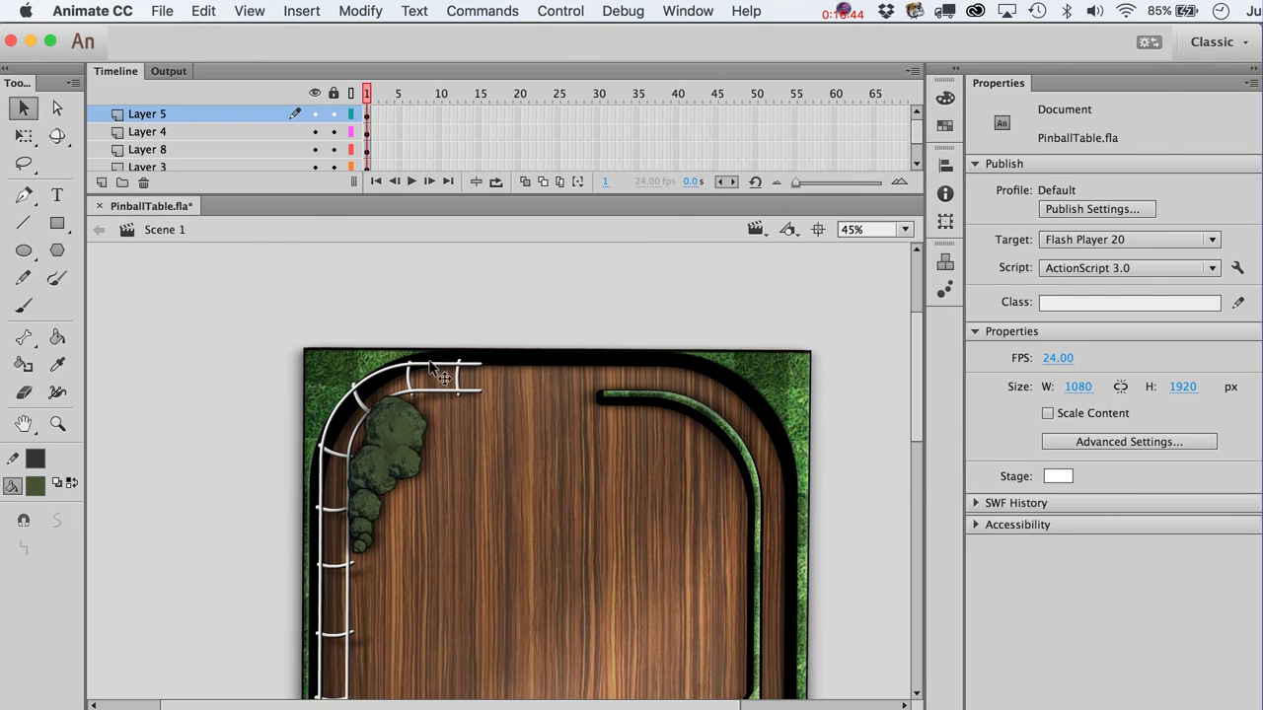
scroll(429, 367, "down", 6)
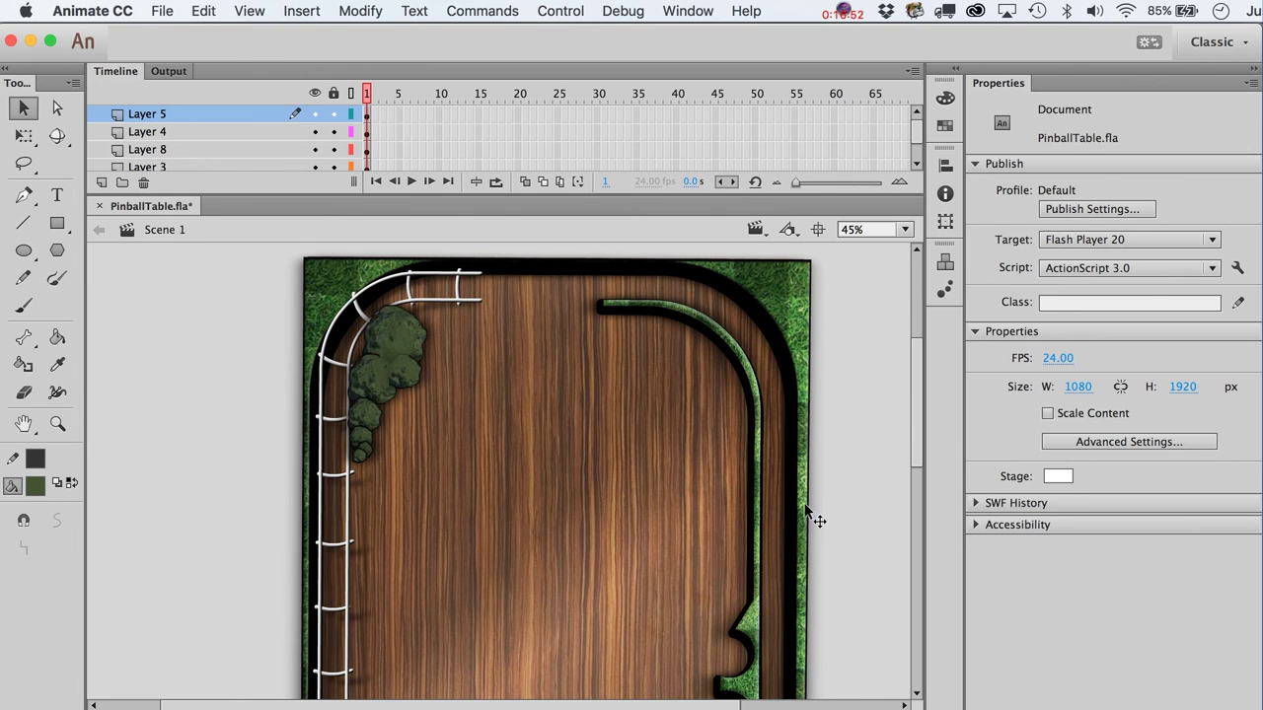
scroll(868, 486, "down", 8)
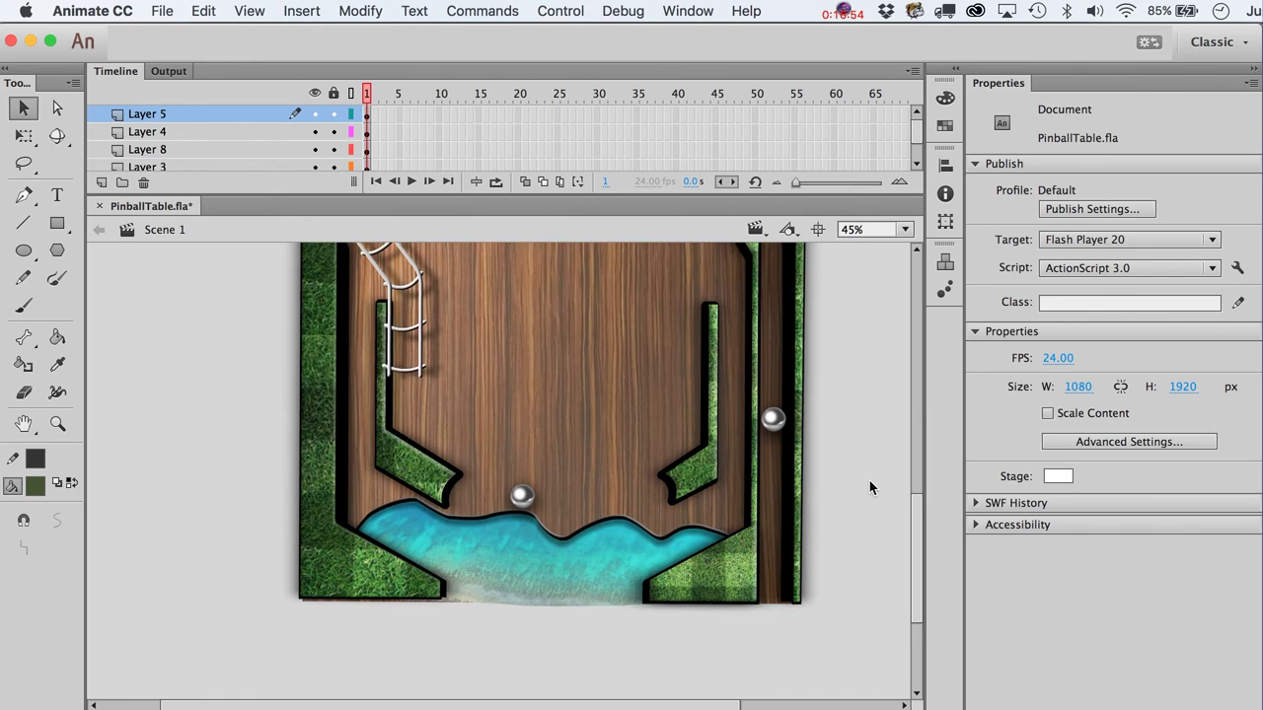
scroll(869, 486, "up", 5)
scroll(869, 486, "up", 4)
scroll(869, 486, "down", 1)
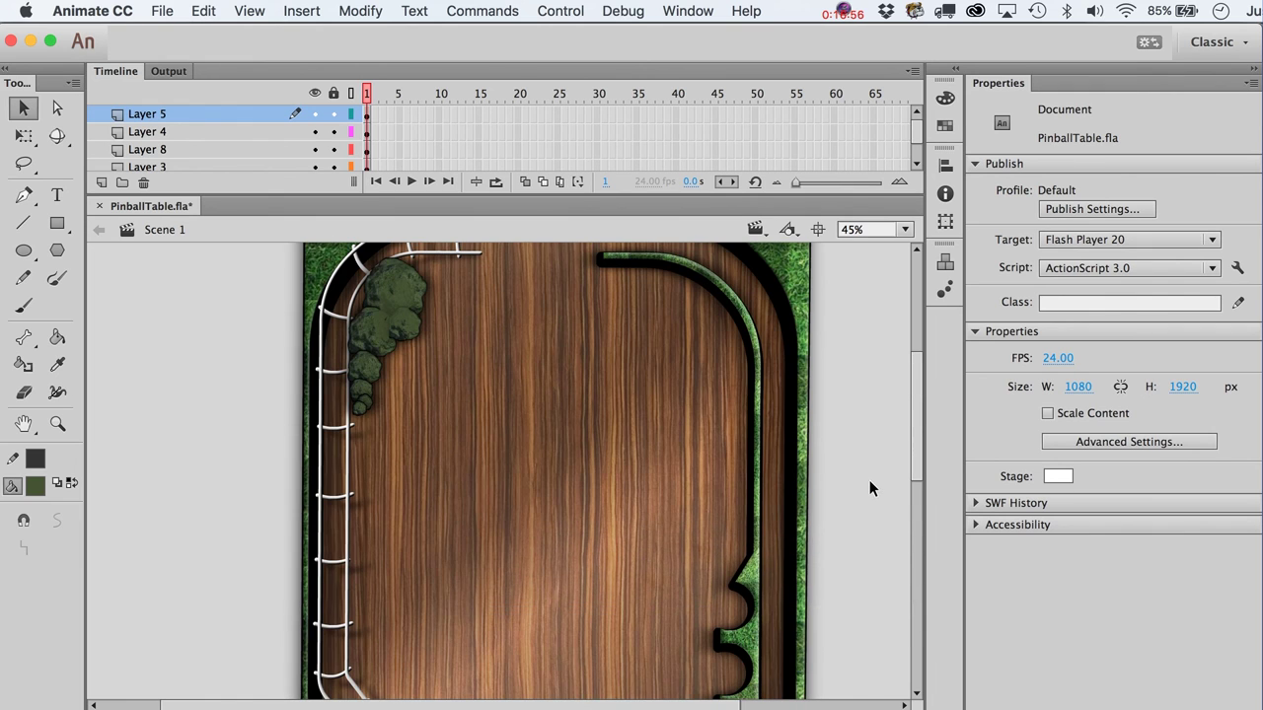